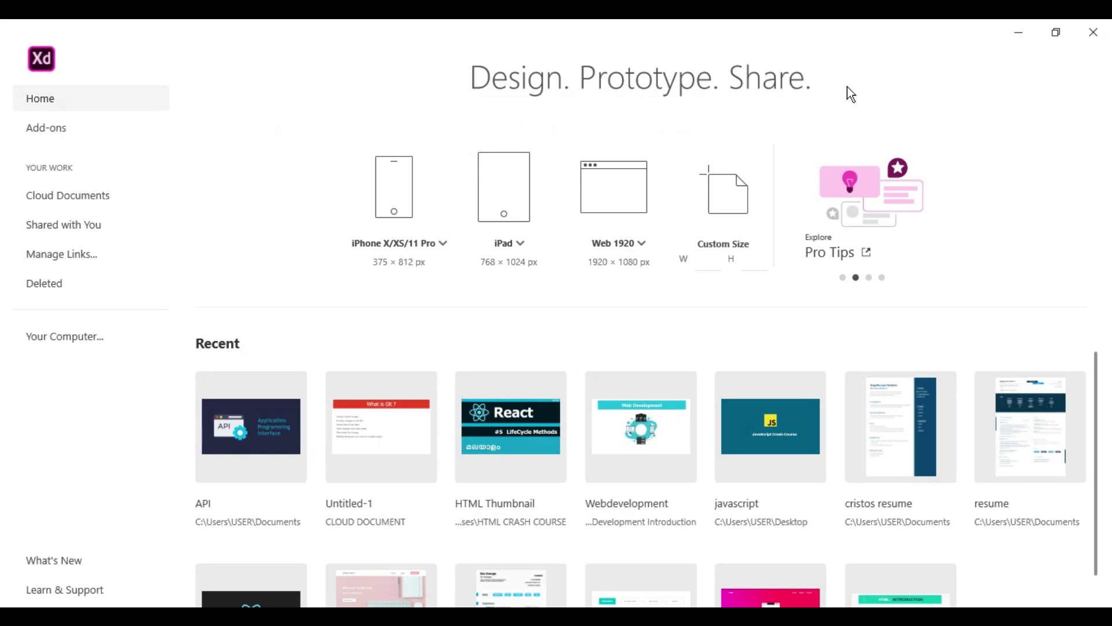
- Browse the Editors' Choice collection of plugins, UI kits and app integrations in the Add-ons section
scroll(992, 440, down, 3)
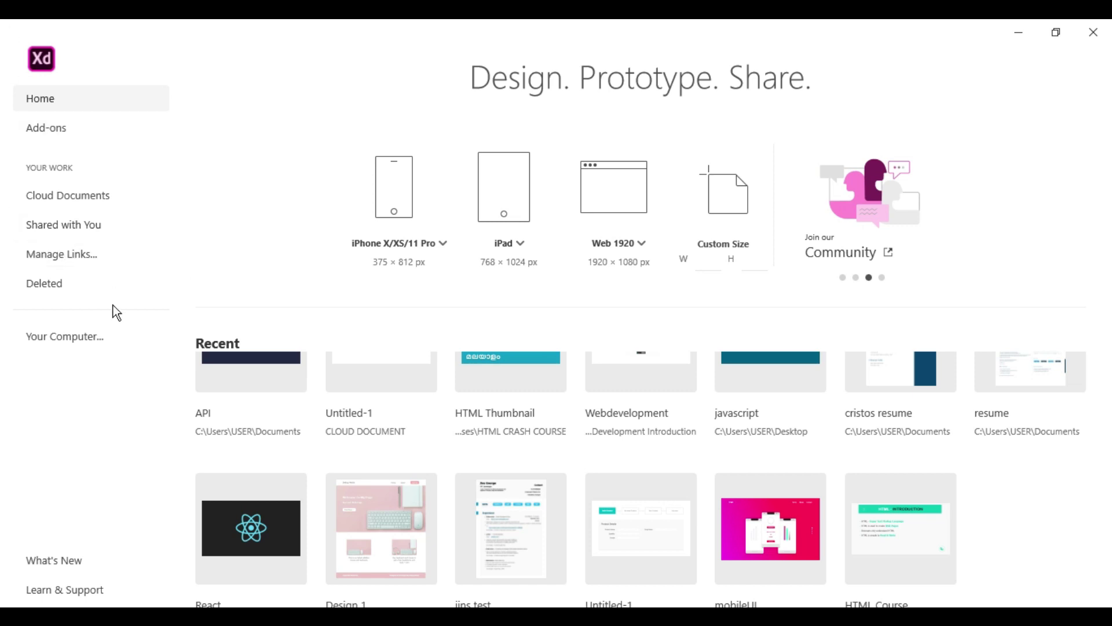
click(63, 137)
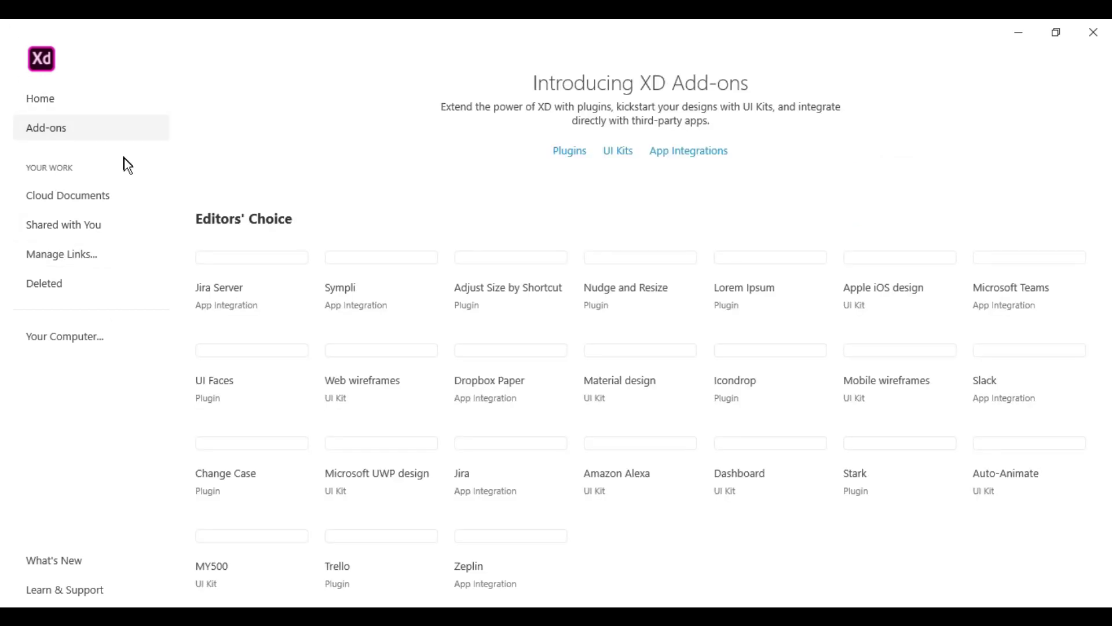
scroll(428, 297, down, 5)
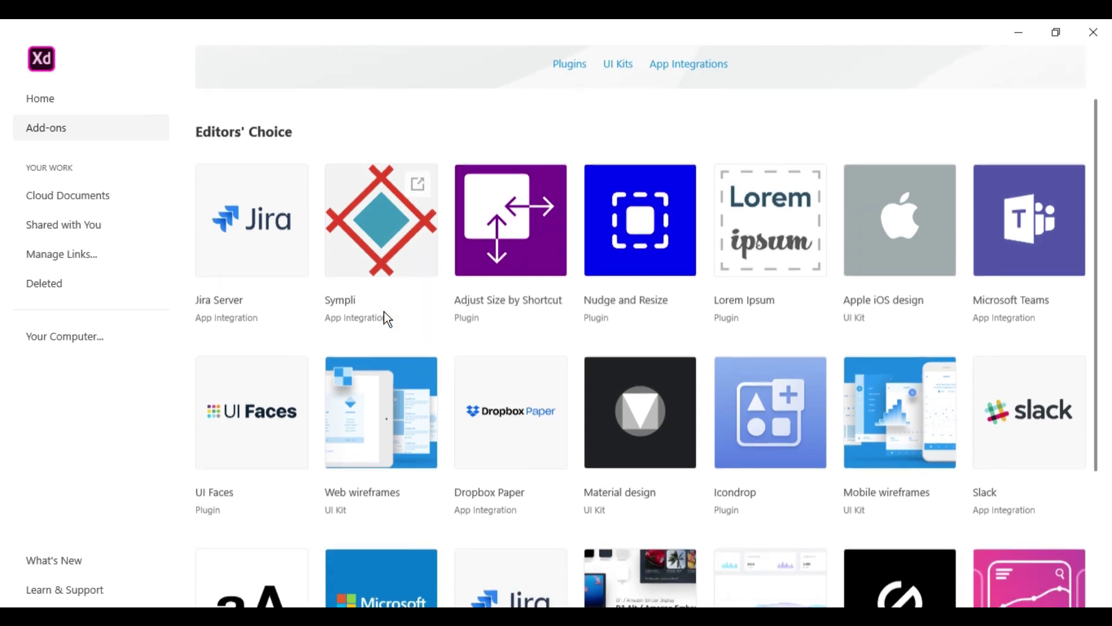
scroll(524, 308, up, 3)
scroll(645, 373, down, 3)
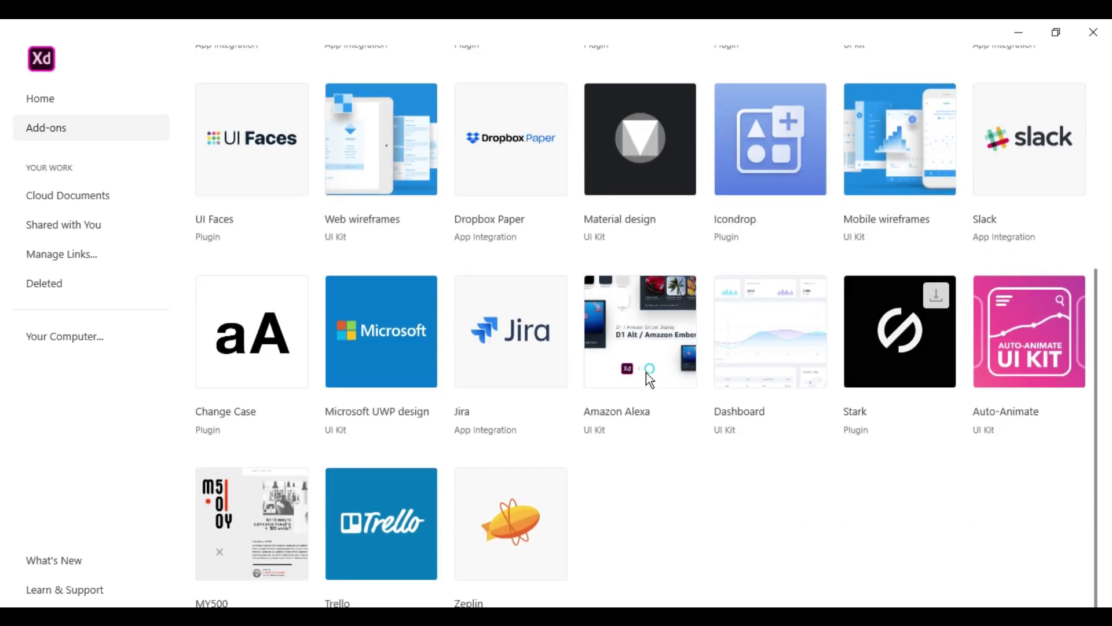
scroll(684, 385, up, 5)
scroll(815, 326, down, 3)
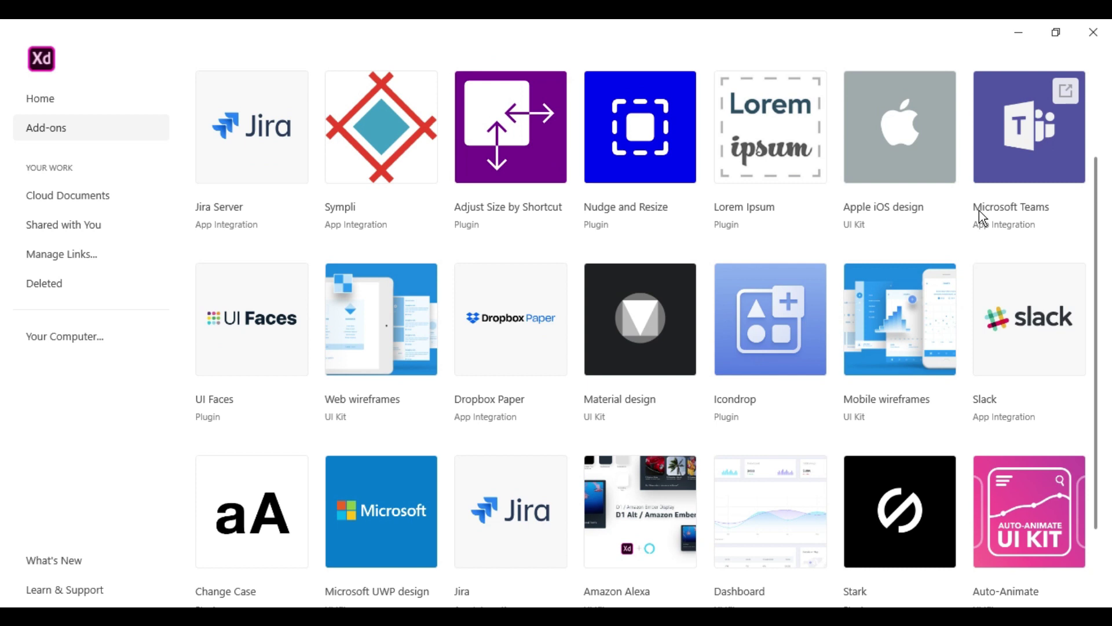
scroll(990, 356, down, 3)
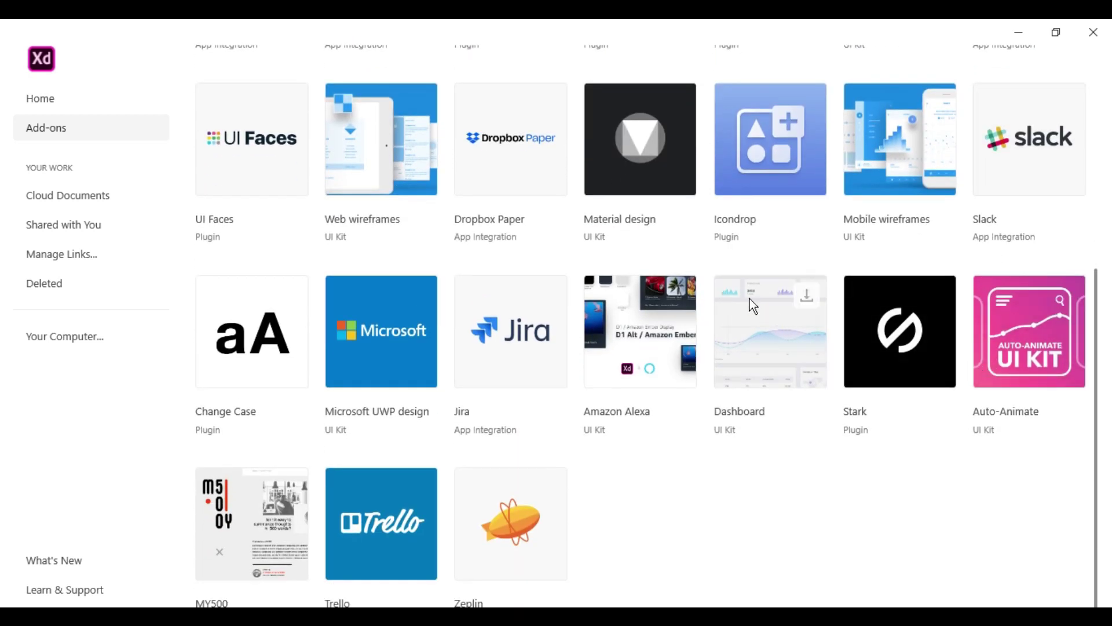
scroll(683, 275, up, 5)
scroll(448, 307, down, 2)
scroll(446, 307, down, 1)
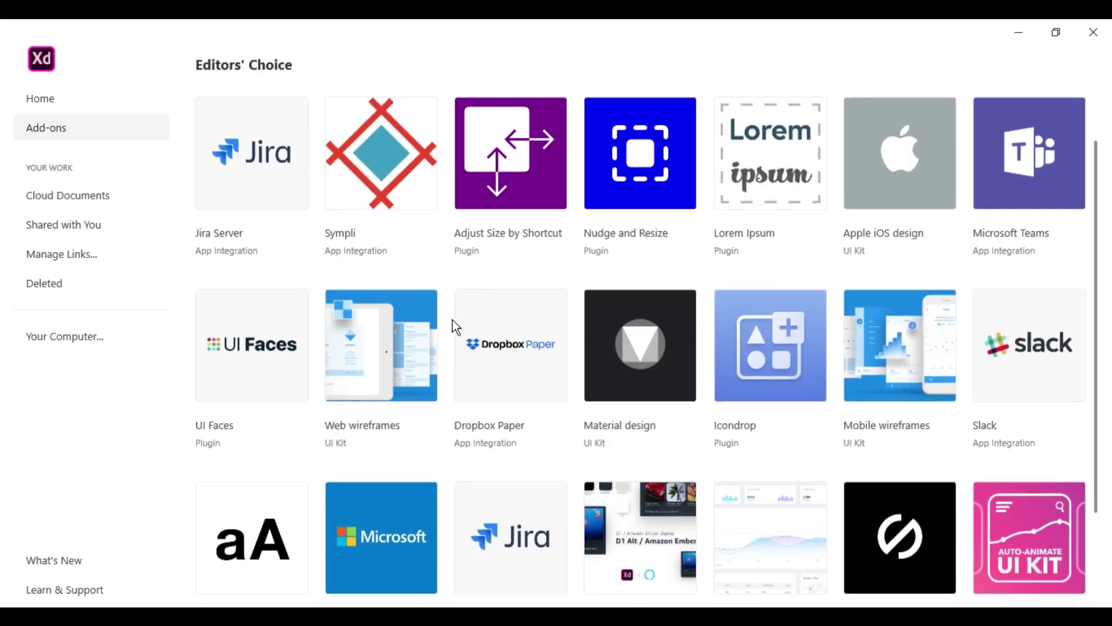
scroll(453, 322, up, 3)
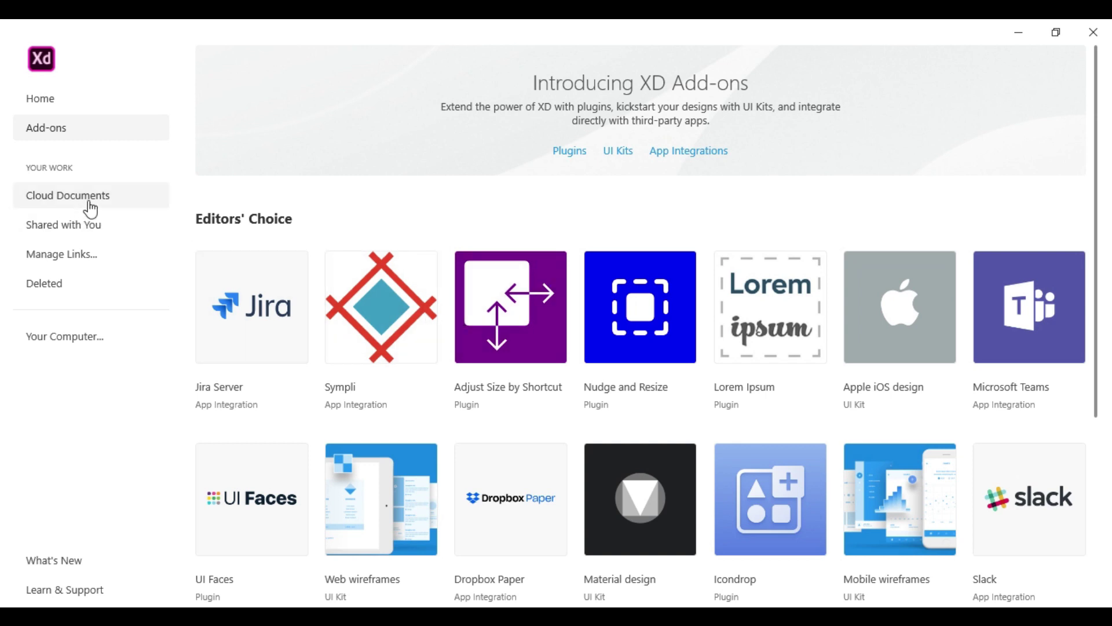
- Return to the home screen and review the recent documents and the phone and tablet artboard size presets
click(54, 98)
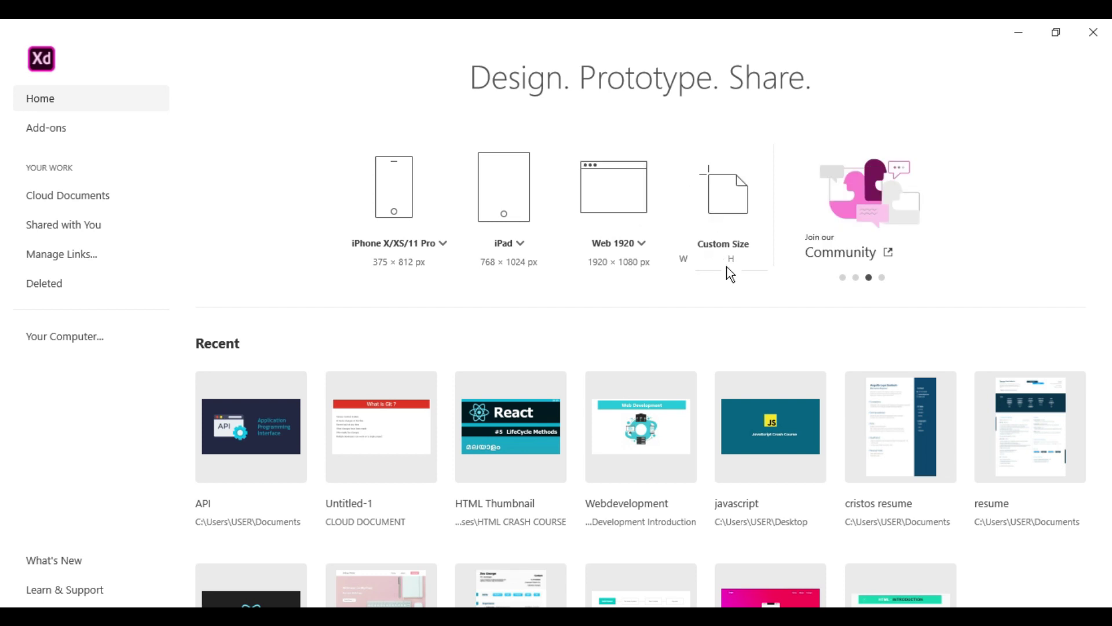
scroll(771, 440, down, 2)
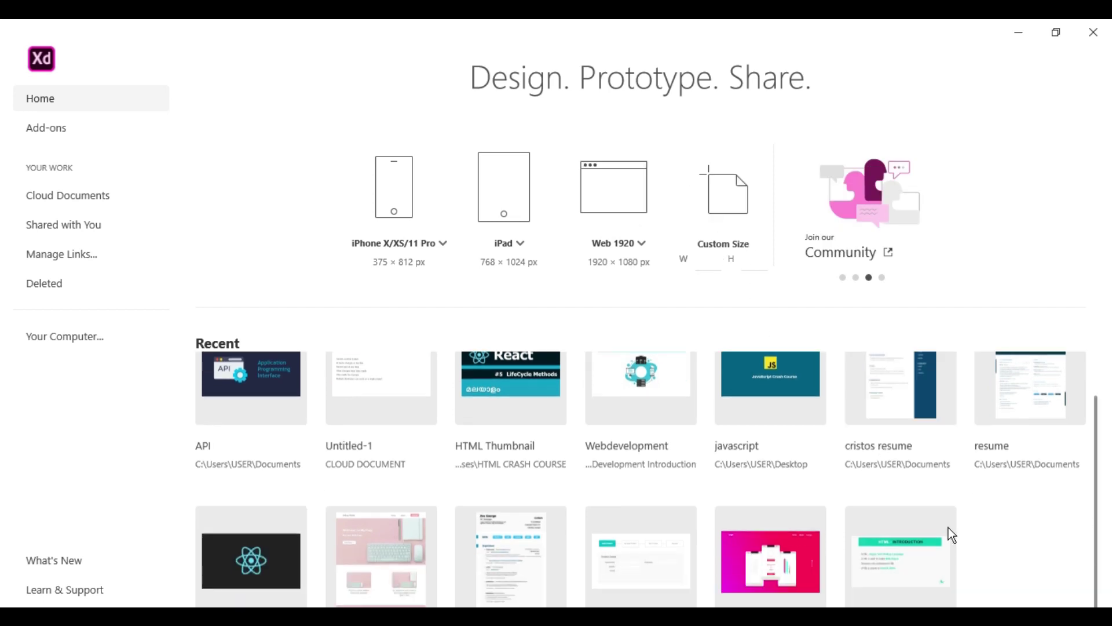
scroll(811, 463, up, 2)
click(439, 242)
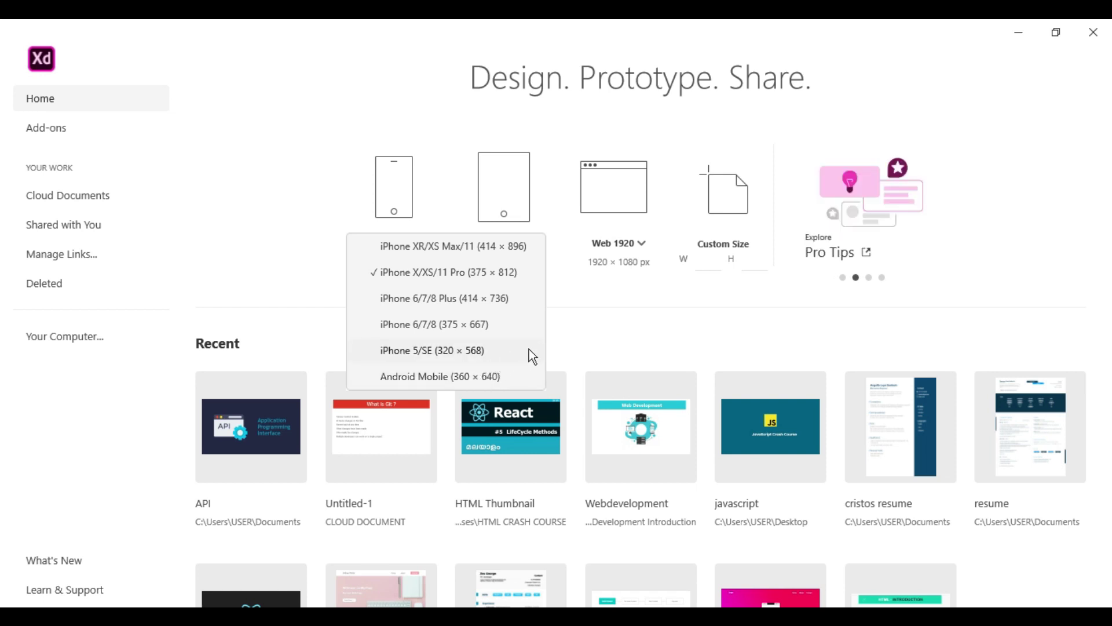
click(540, 282)
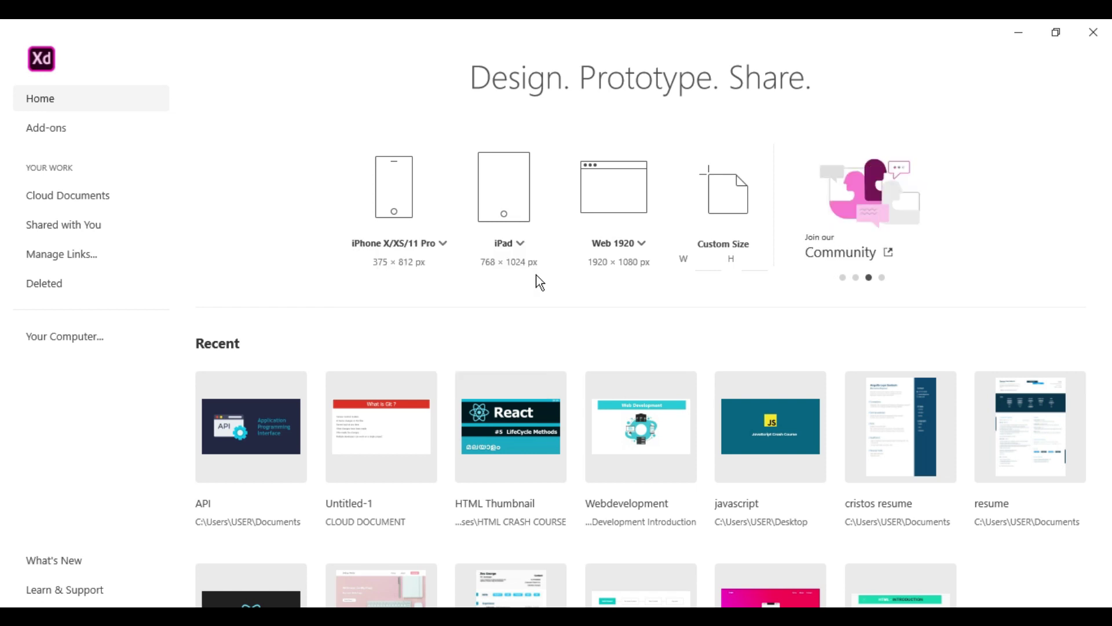
click(523, 240)
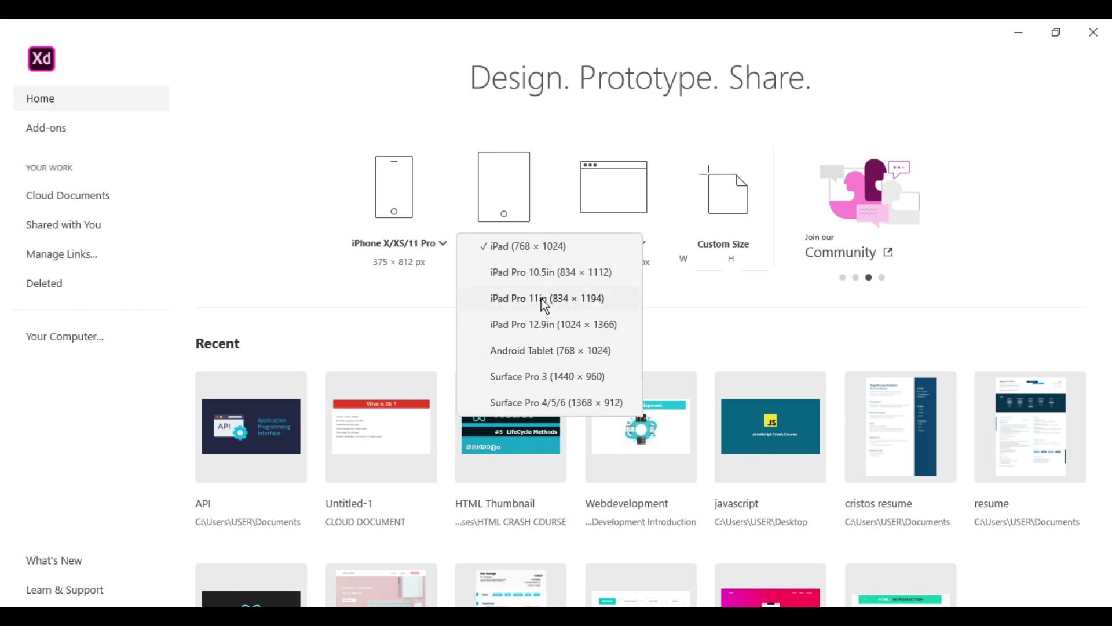
click(680, 307)
- Create a new document from the Web 1920 (1920 × 1080) preset
click(639, 250)
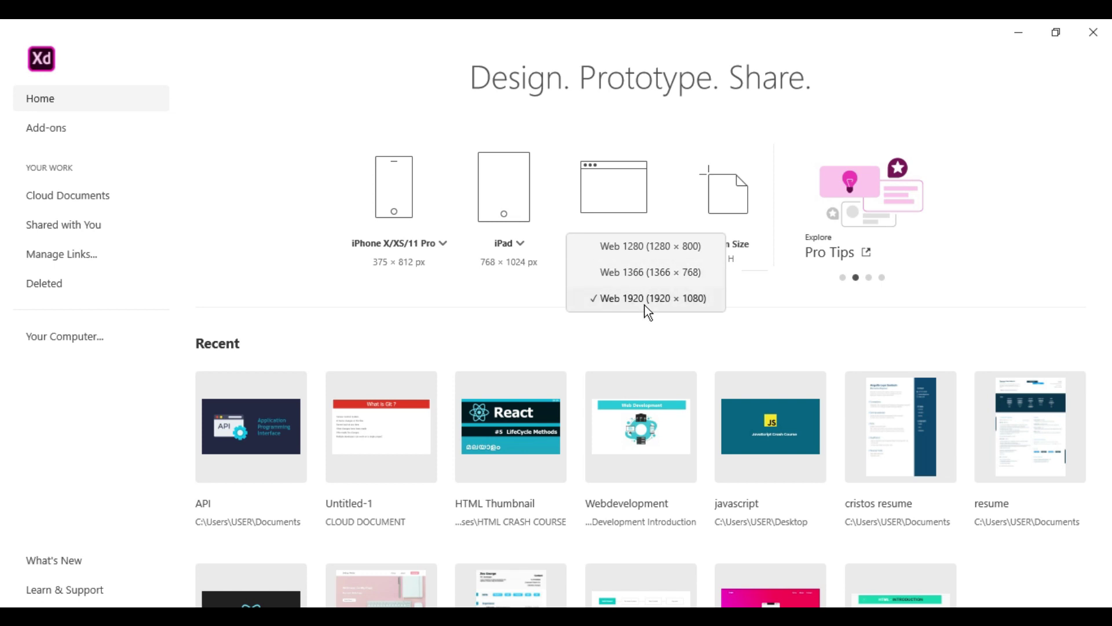
click(697, 306)
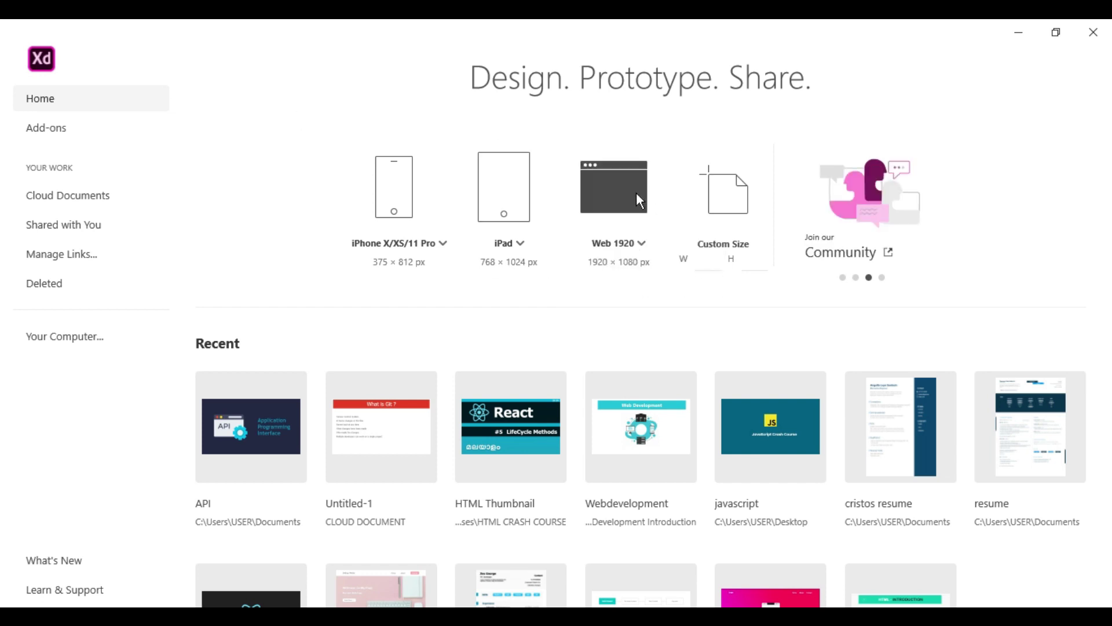
click(605, 200)
scroll(488, 217, down, 3)
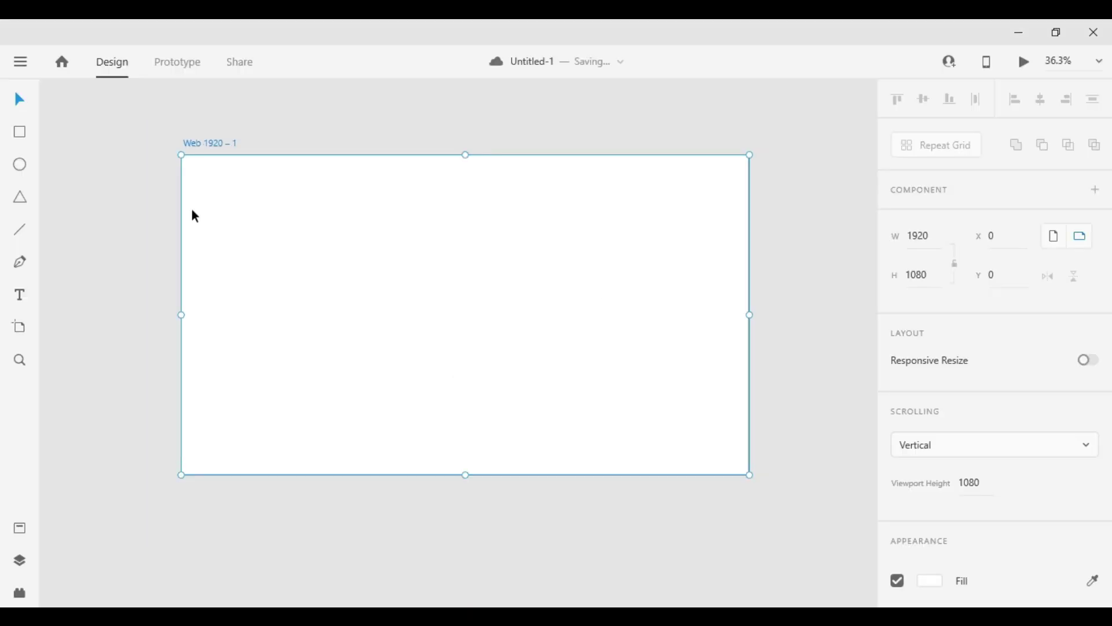
scroll(258, 244, down, 3)
drag(236, 266, 377, 385)
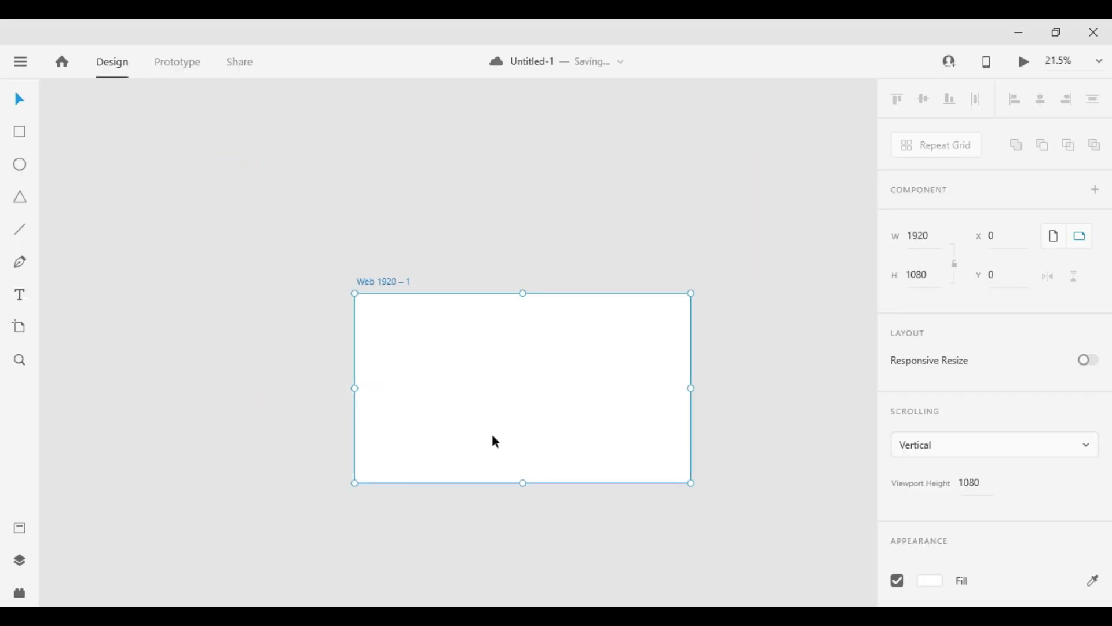
drag(514, 439, 502, 368)
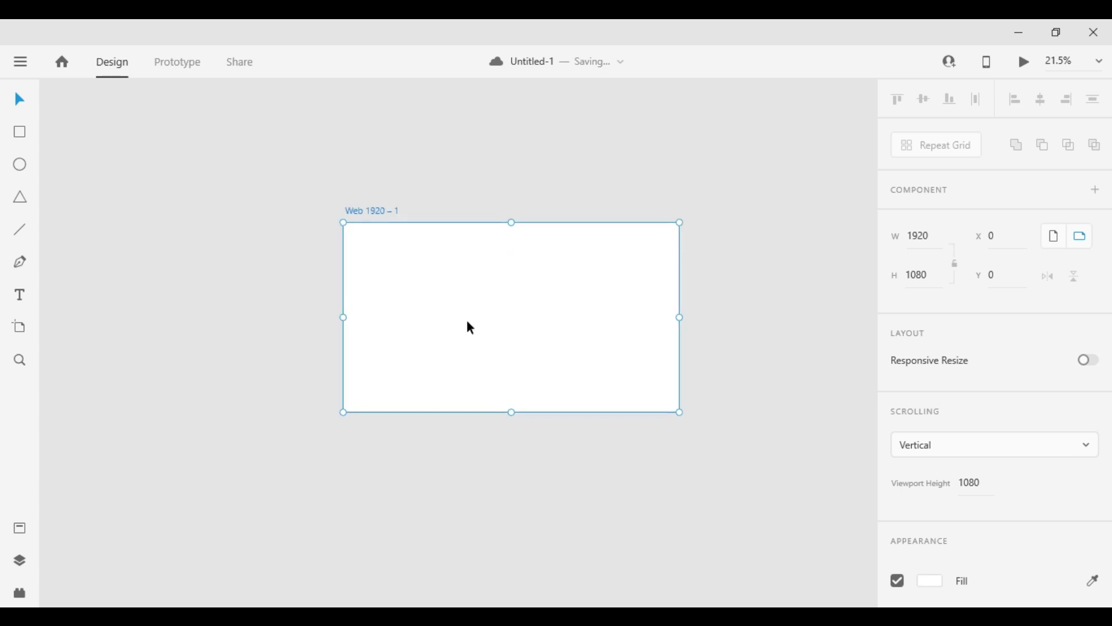
scroll(470, 328, up, 3)
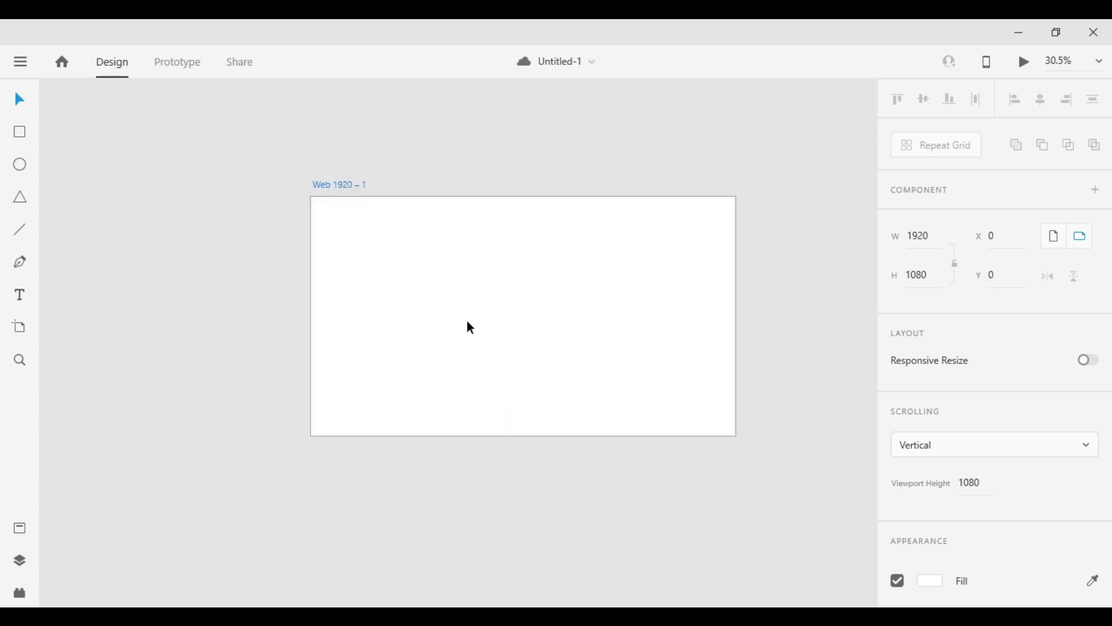
scroll(470, 328, down, 2)
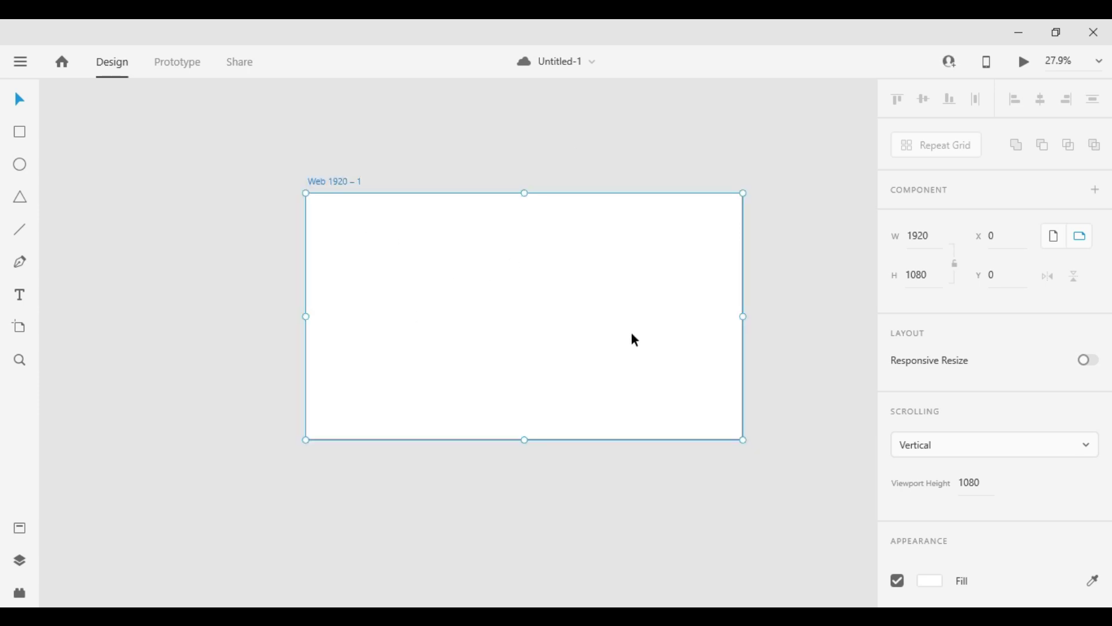
drag(631, 336, 422, 347)
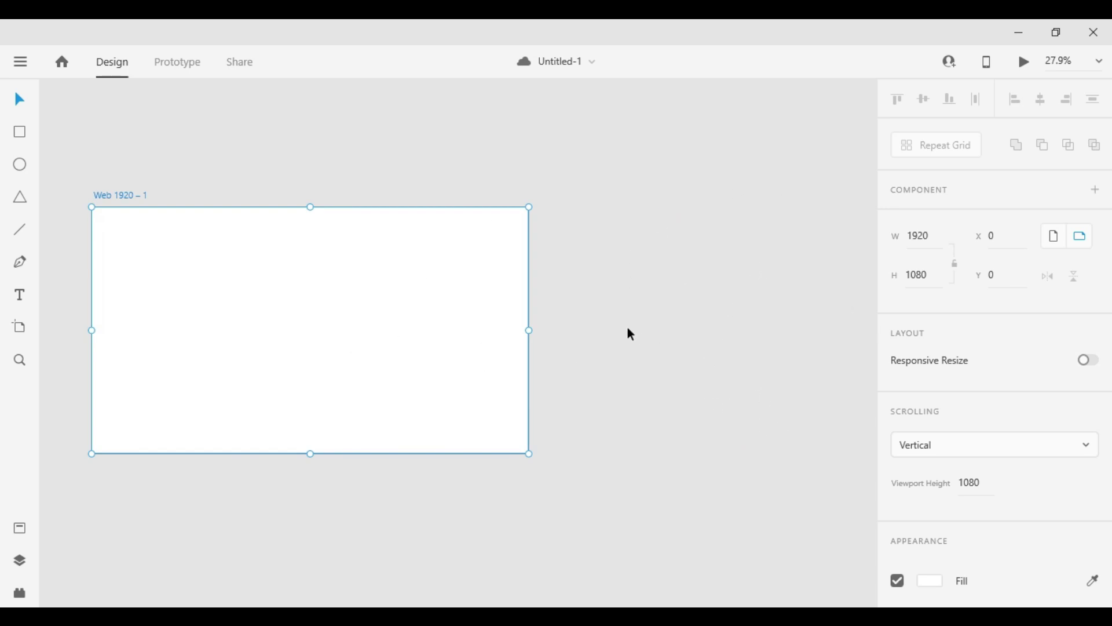
scroll(625, 328, down, 10)
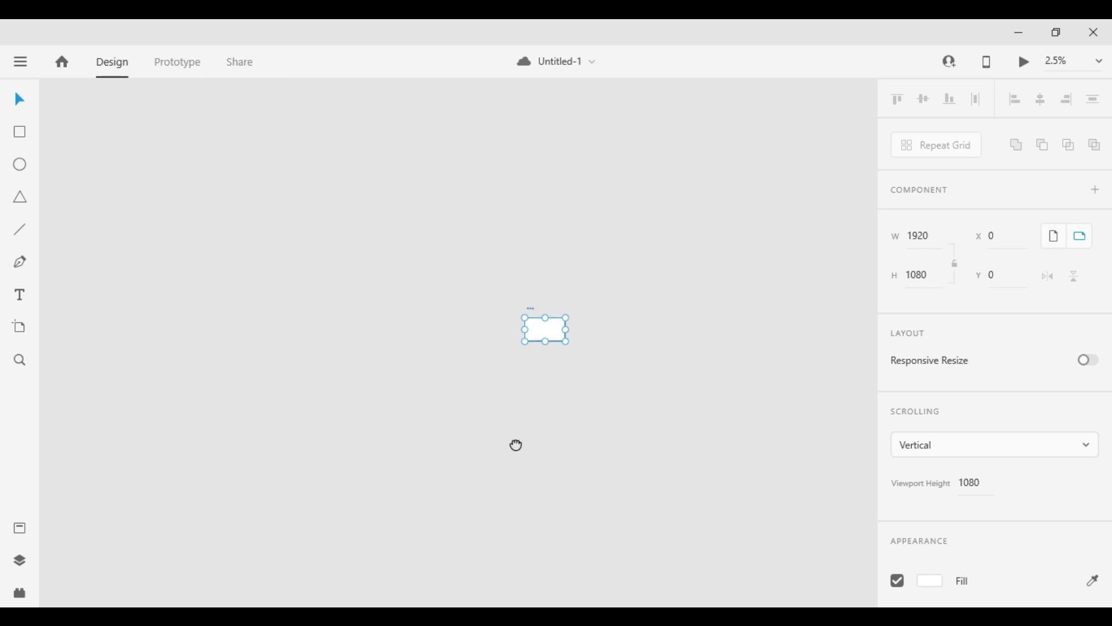
scroll(457, 508, up, 7)
click(456, 442)
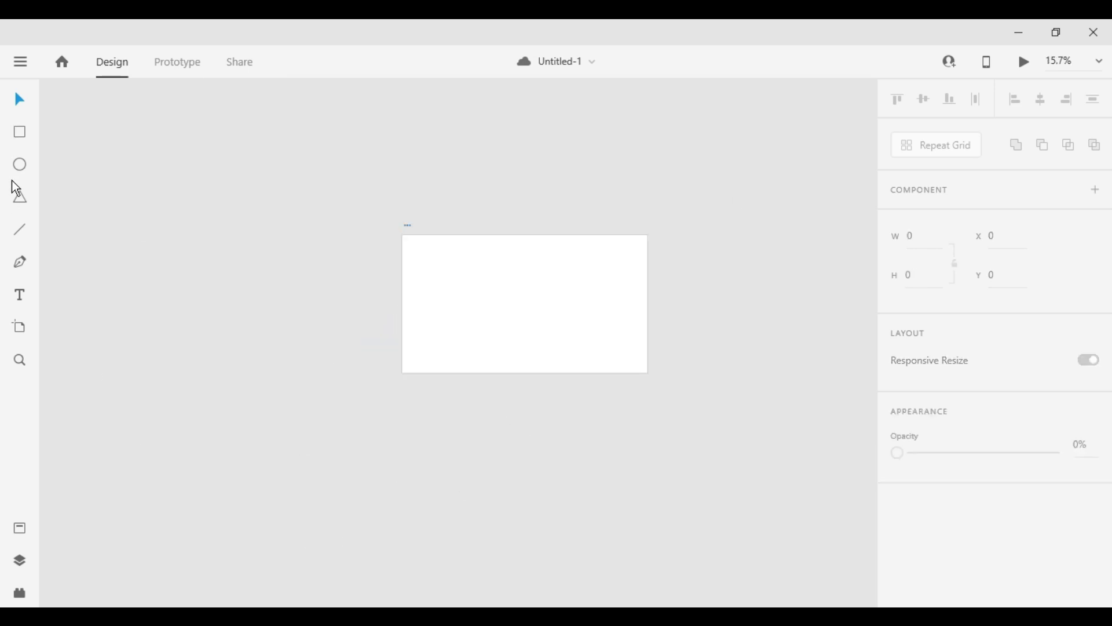
scroll(556, 385, up, 2)
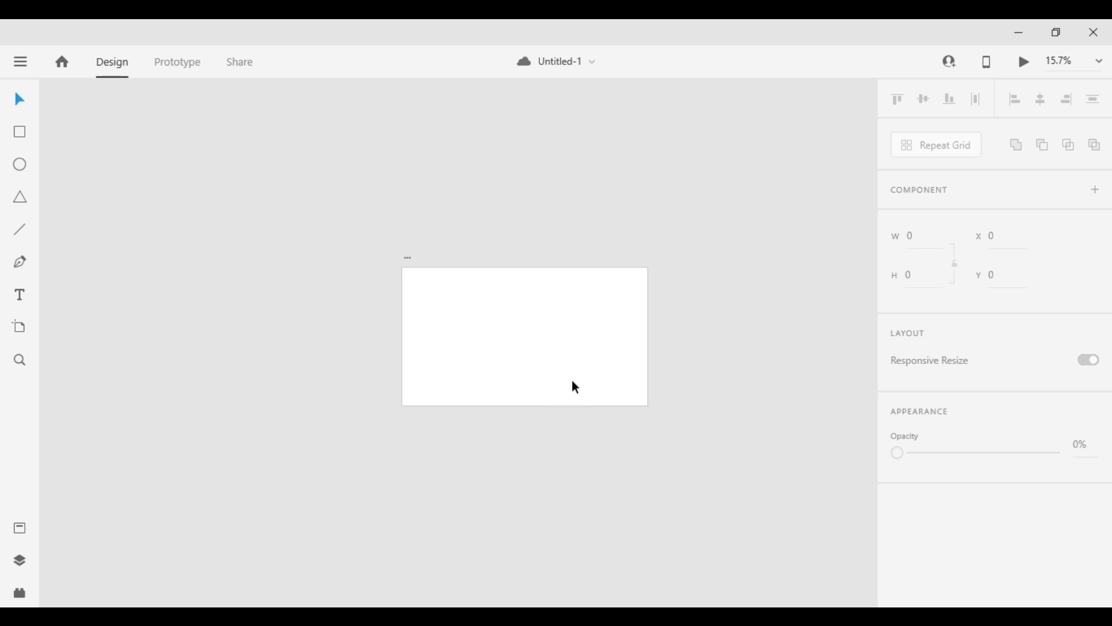
scroll(707, 466, up, 2)
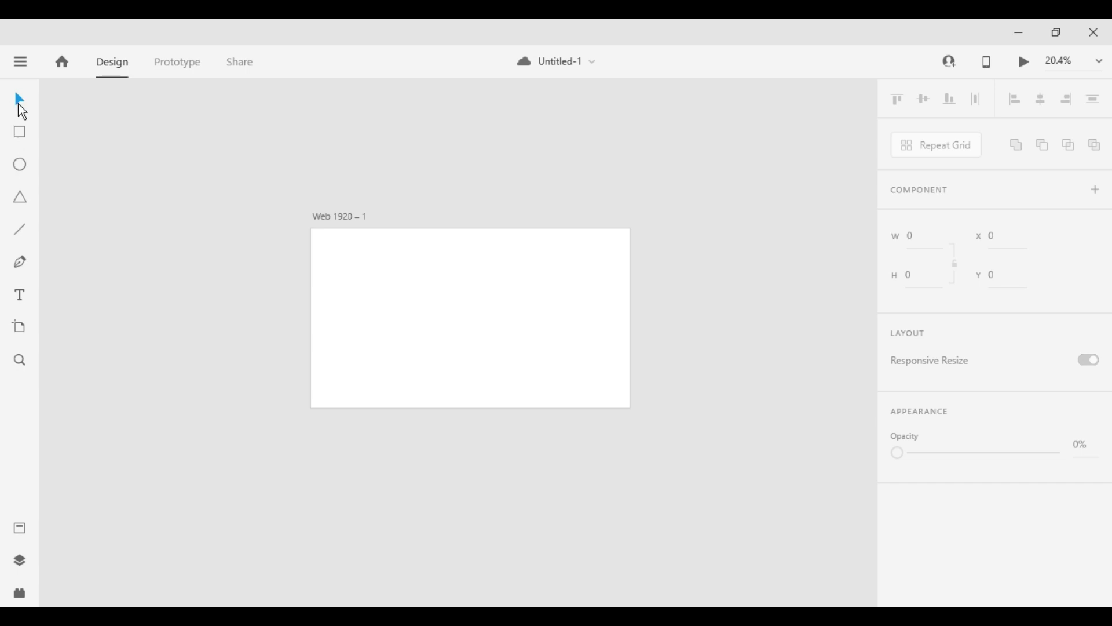
- Select the artboard and draw a wide rectangle about 1398 × 402 px on it with the Rectangle tool
click(333, 262)
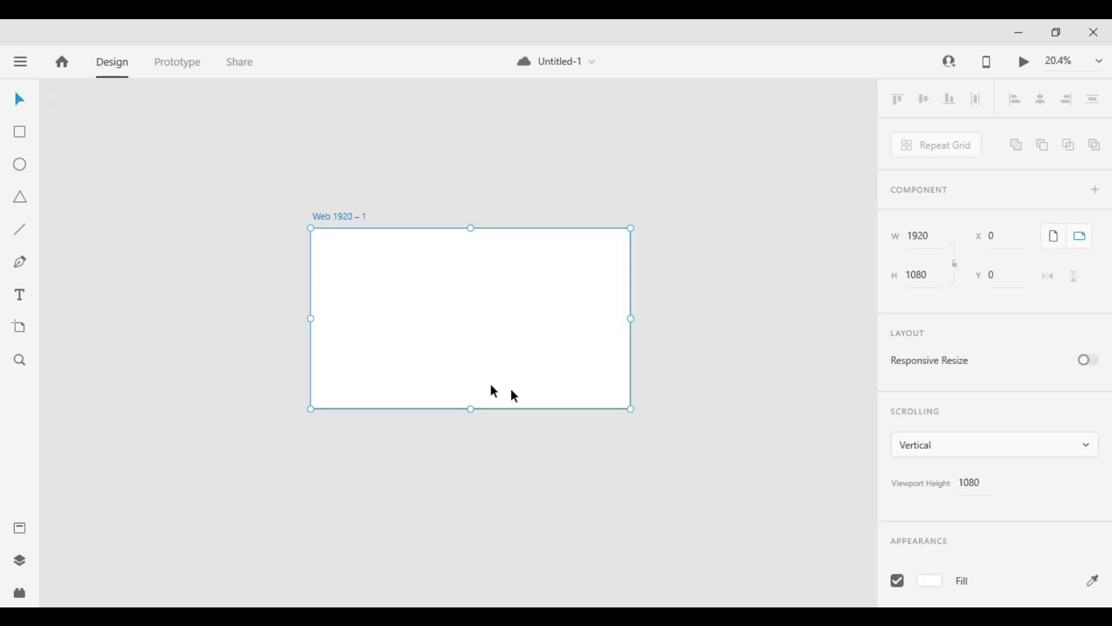
mouse_move(454, 293)
mouse_down()
mouse_move(548, 298)
mouse_move(412, 222)
mouse_move(457, 360)
mouse_move(463, 277)
mouse_up()
drag(480, 391, 493, 412)
drag(641, 311, 642, 311)
click(19, 132)
mouse_move(342, 265)
mouse_down()
mouse_move(362, 286)
mouse_move(504, 320)
mouse_move(579, 320)
mouse_move(575, 330)
mouse_up()
- Round only the rectangle's two upper corners individually, the right one by about 150 px and the left one by about 190 px
scroll(455, 282, up, 3)
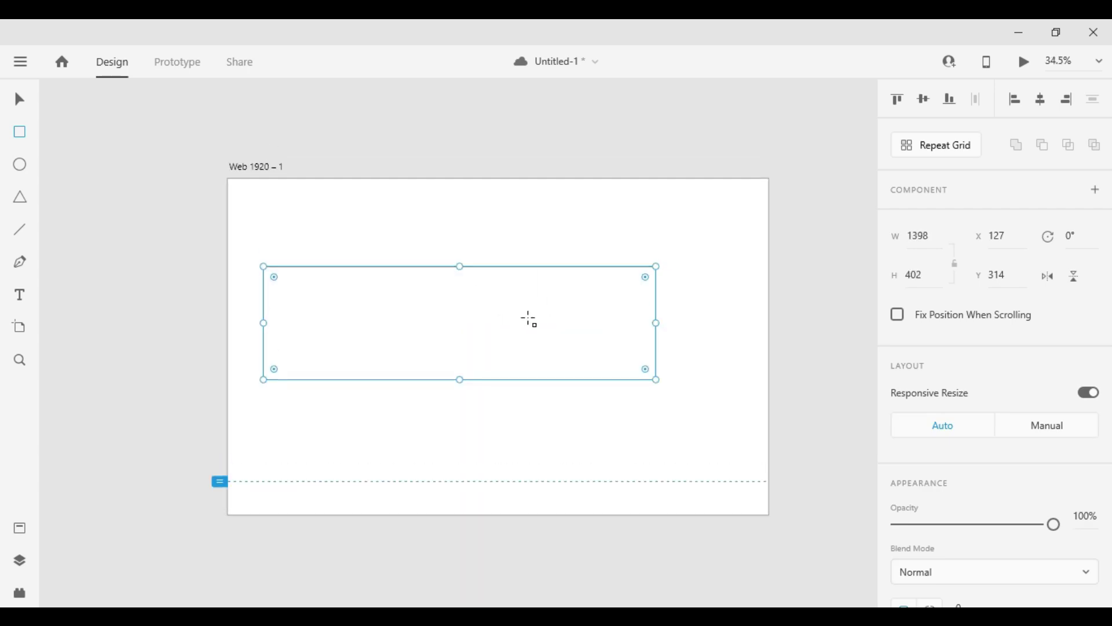
scroll(535, 328, up, 3)
drag(533, 325, 596, 318)
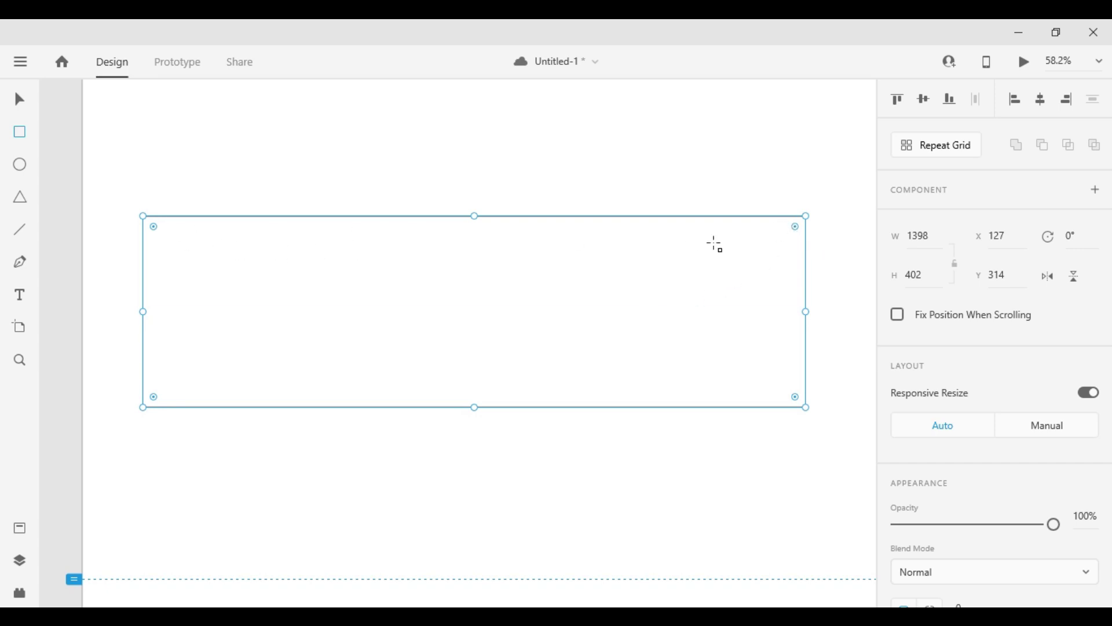
click(833, 172)
click(795, 246)
drag(795, 227, 844, 160)
drag(796, 227, 739, 286)
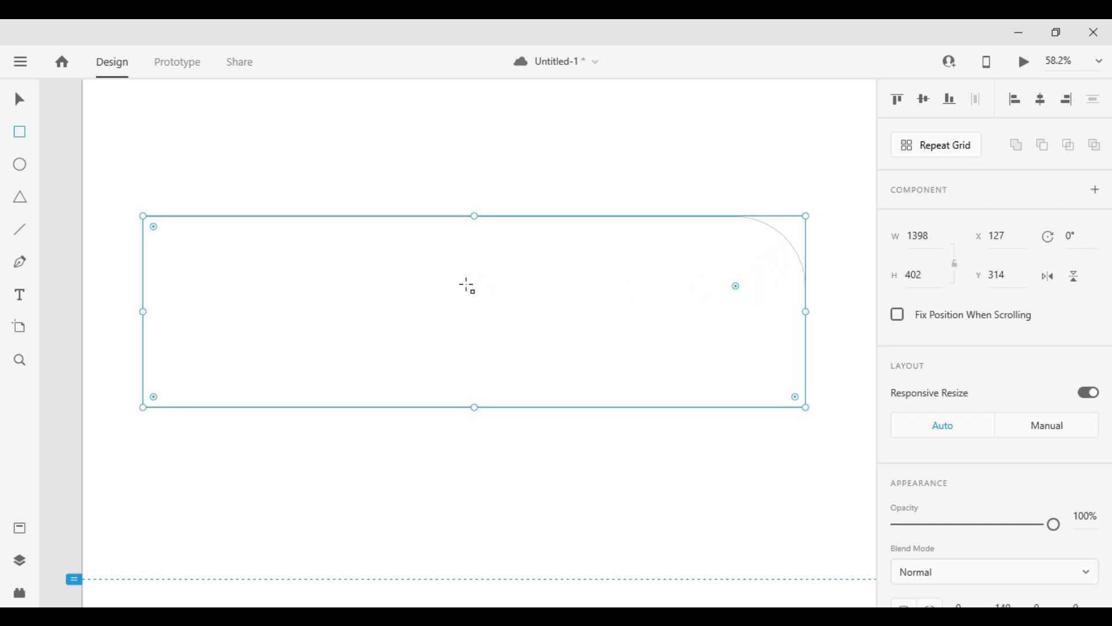
drag(153, 227, 233, 269)
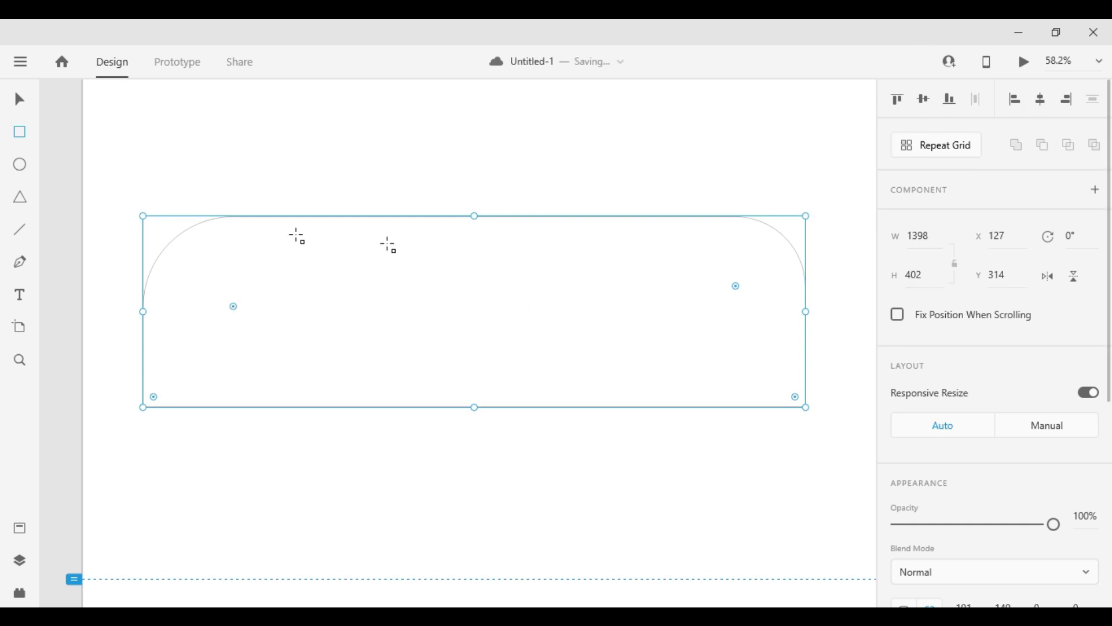
- Deselect and reselect the rectangle with the Select tool and set its width to 1500 px
key(v)
click(315, 531)
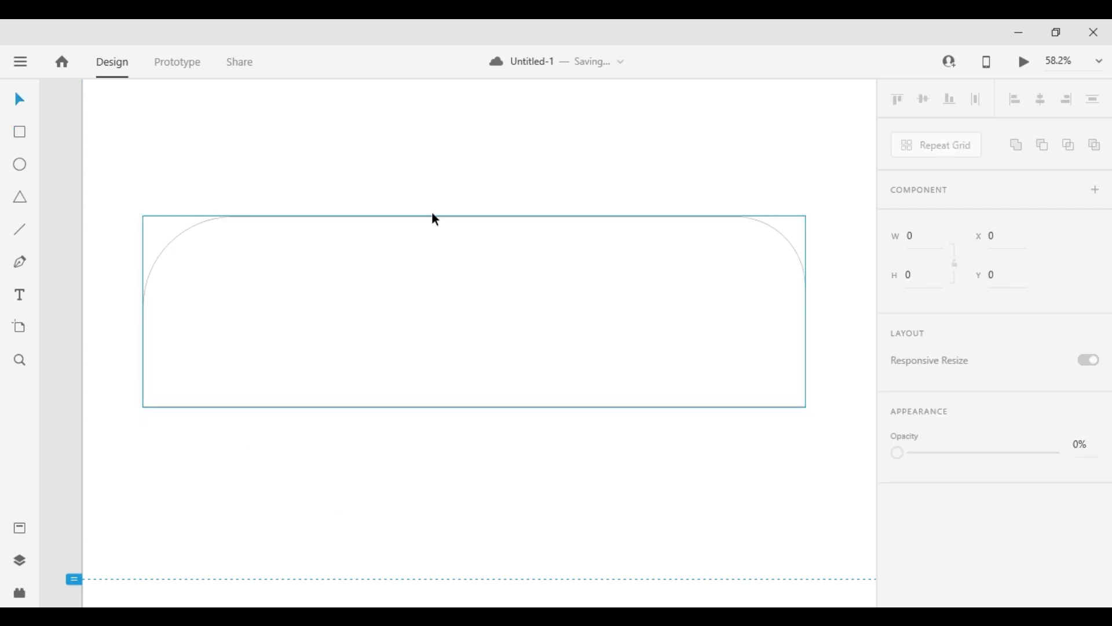
click(502, 293)
click(919, 237)
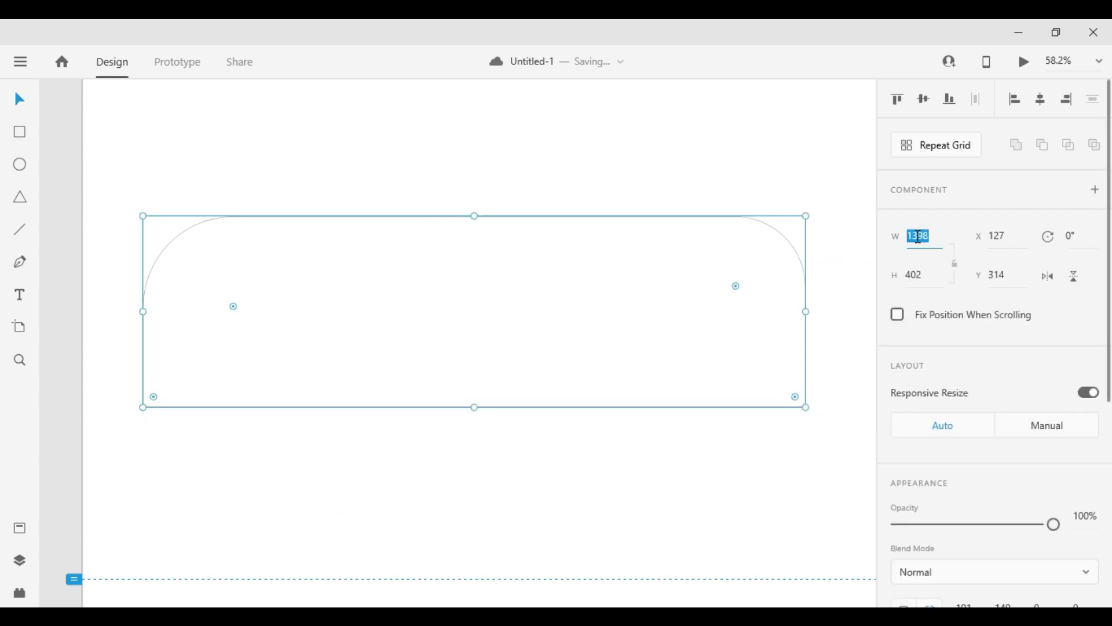
text(1500)
key(Return)
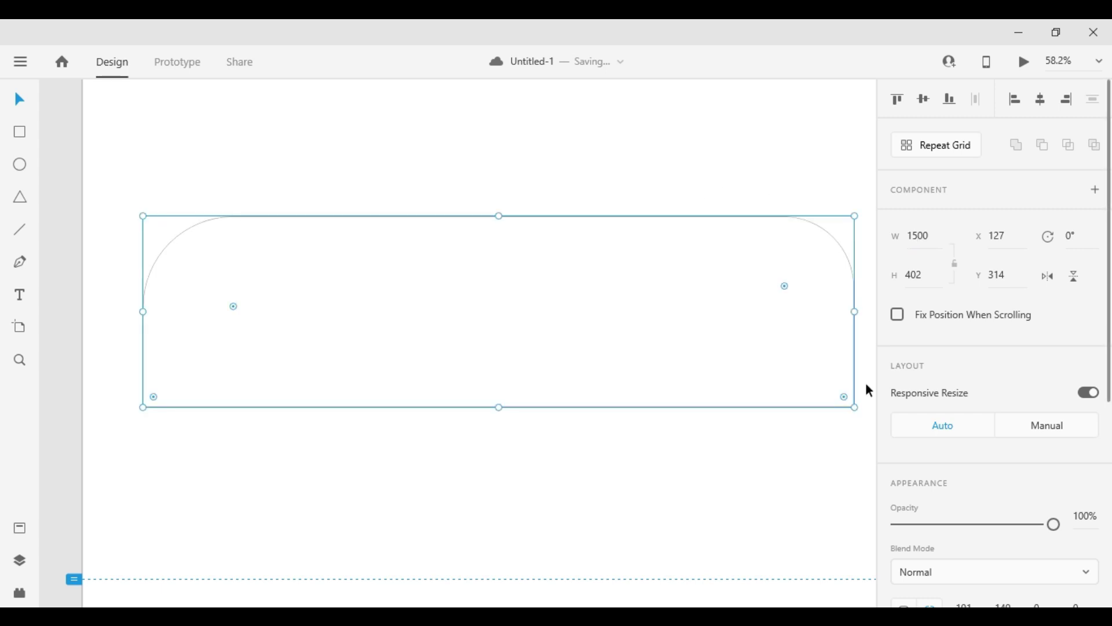
- Shift the rectangle horizontally by raising its X position in small increments to 145
click(929, 280)
scroll(547, 297, down, 3)
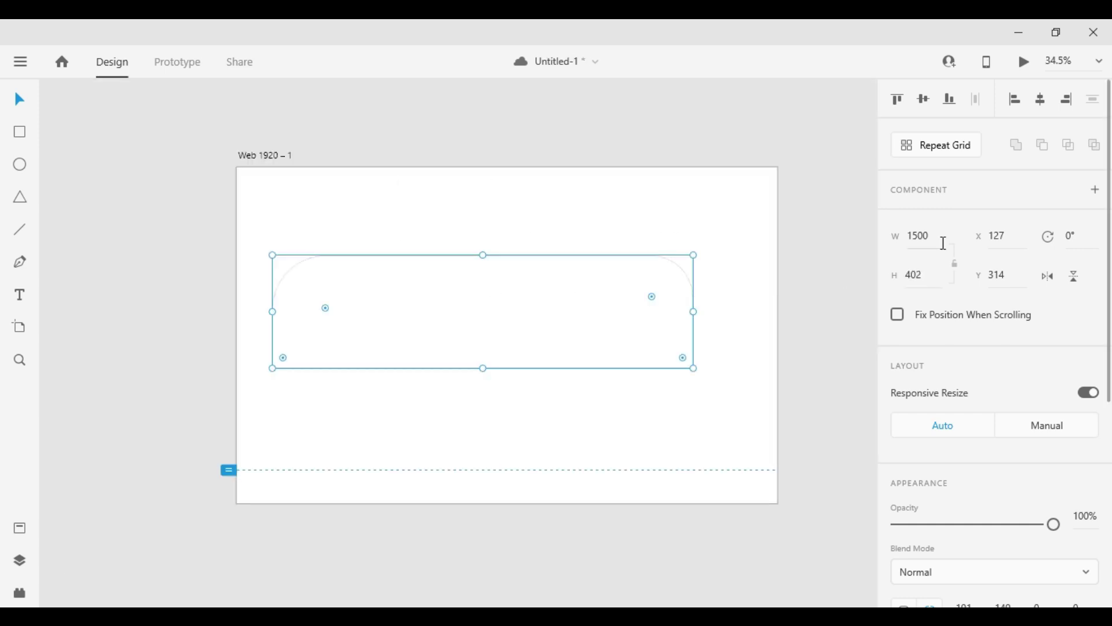
click(1006, 236)
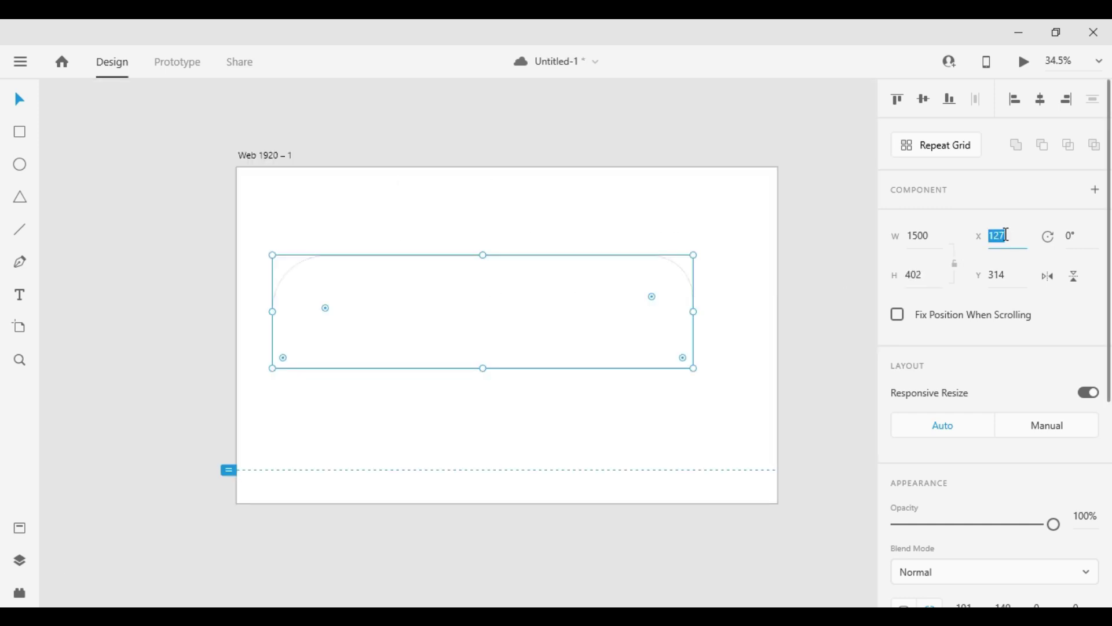
text(136)
key(Return)
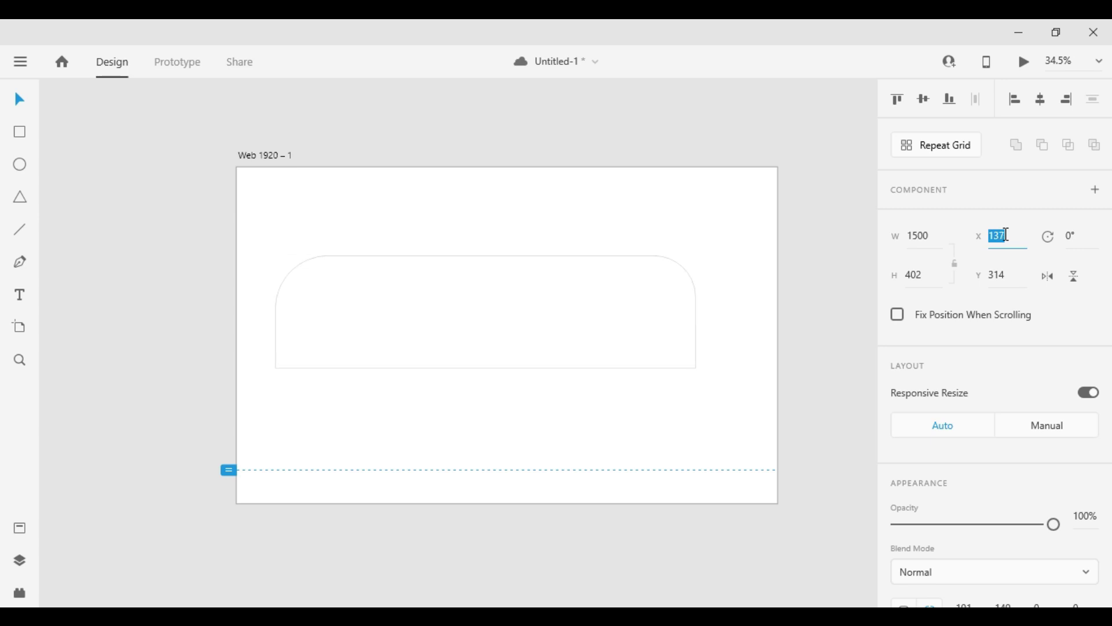
scroll(1006, 235, up, 3)
key(Up)
key(Up)
key(Up)
key(Up)
key(Up)
key(Up)
key(Up)
key(Up)
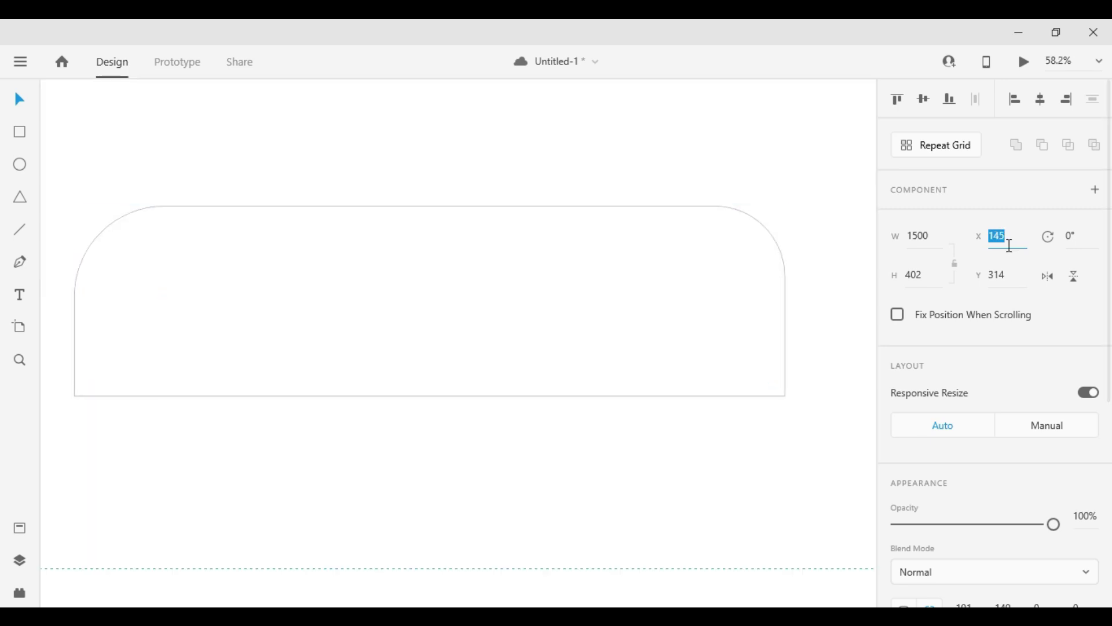
- Position the rectangle at X 200 and Y 400
key(BackSpace)
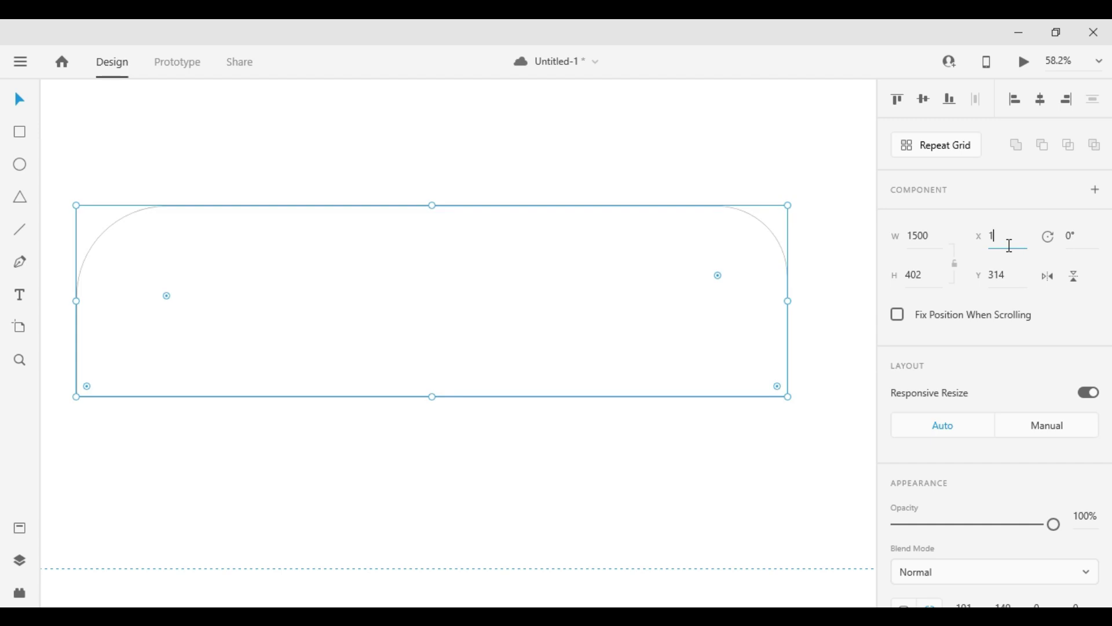
text(200)
key(Return)
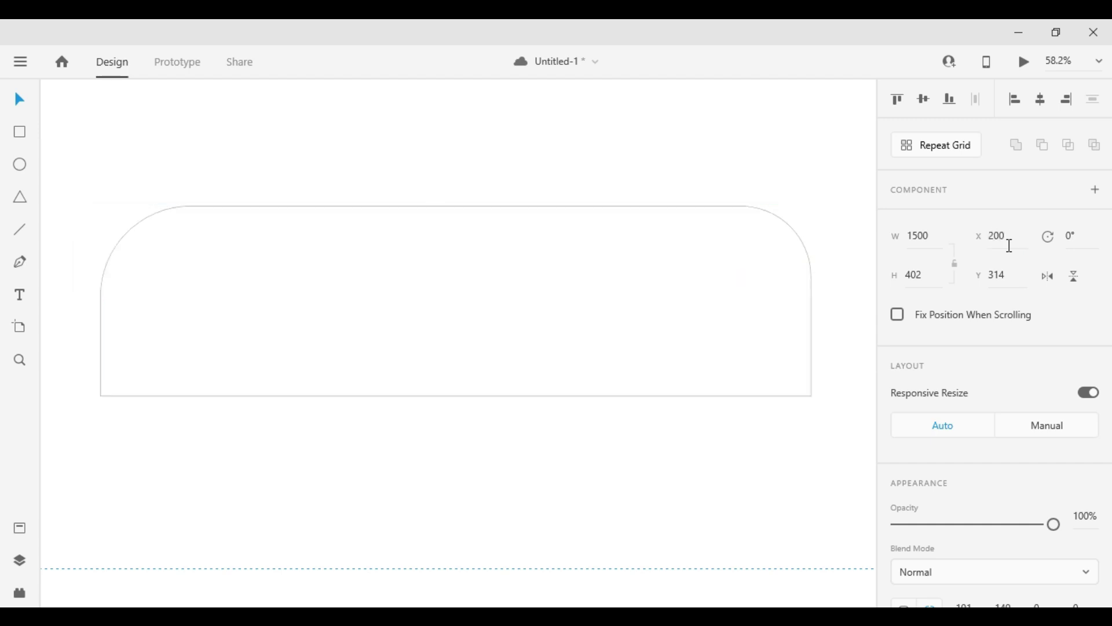
click(1008, 275)
text(400)
key(Return)
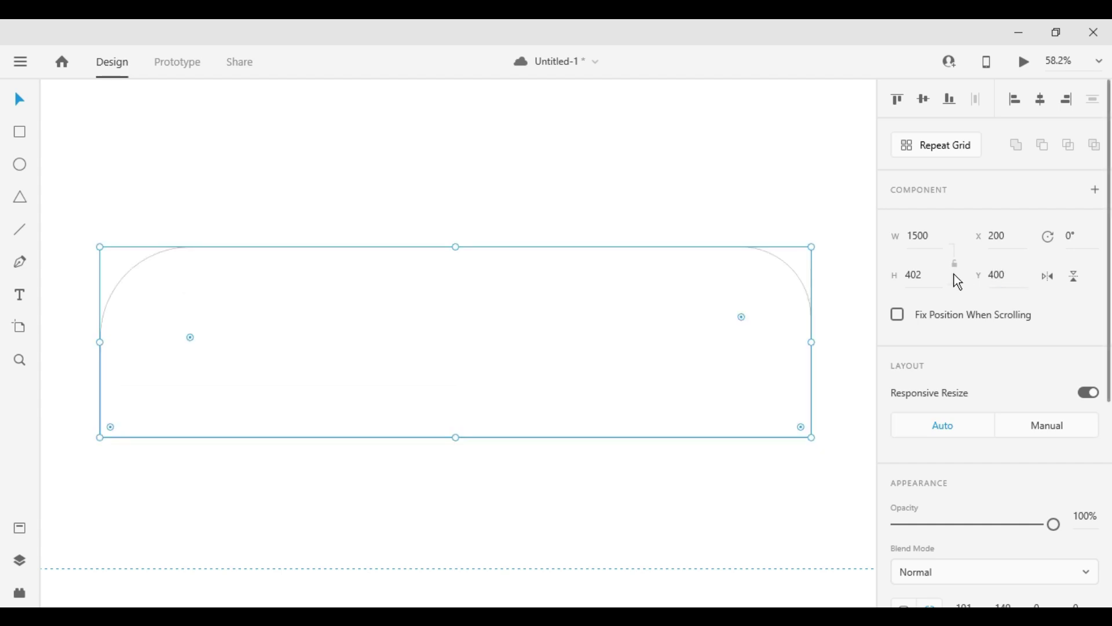
- Change the rectangle's border colour to black (#000000)
scroll(1043, 304, down, 5)
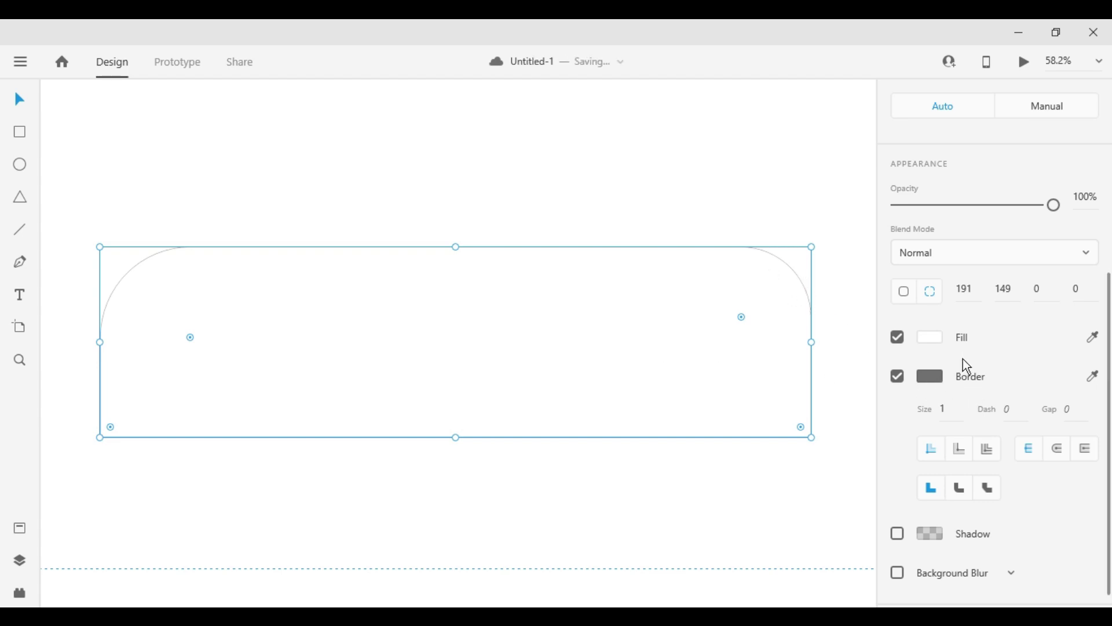
click(934, 376)
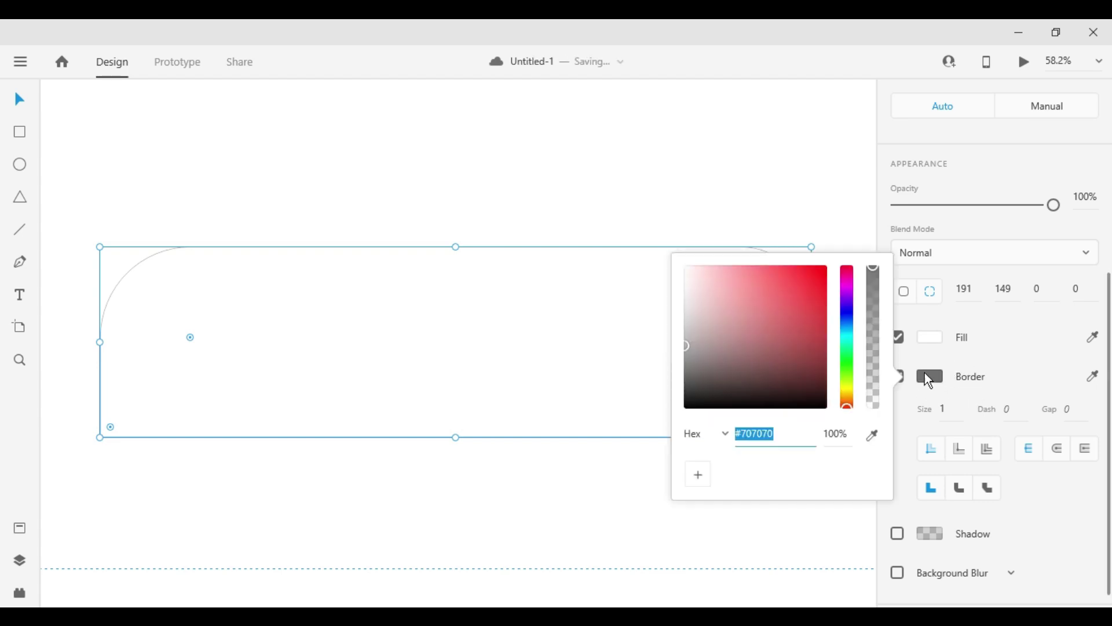
mouse_move(789, 298)
mouse_down()
mouse_move(700, 365)
mouse_move(694, 406)
mouse_up()
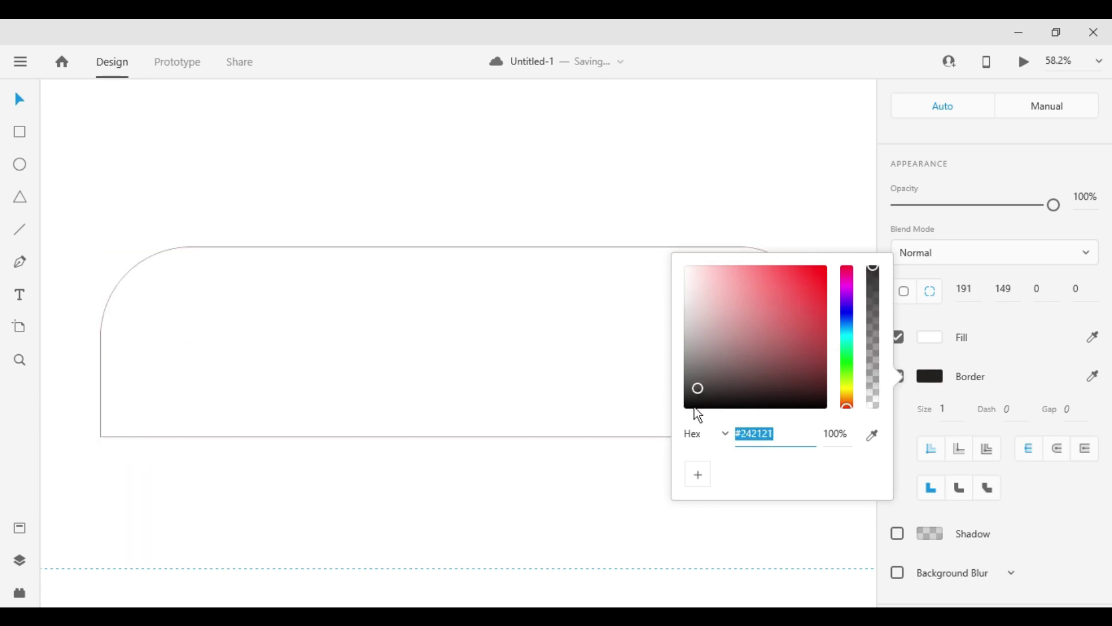
click(826, 269)
drag(823, 294, 712, 480)
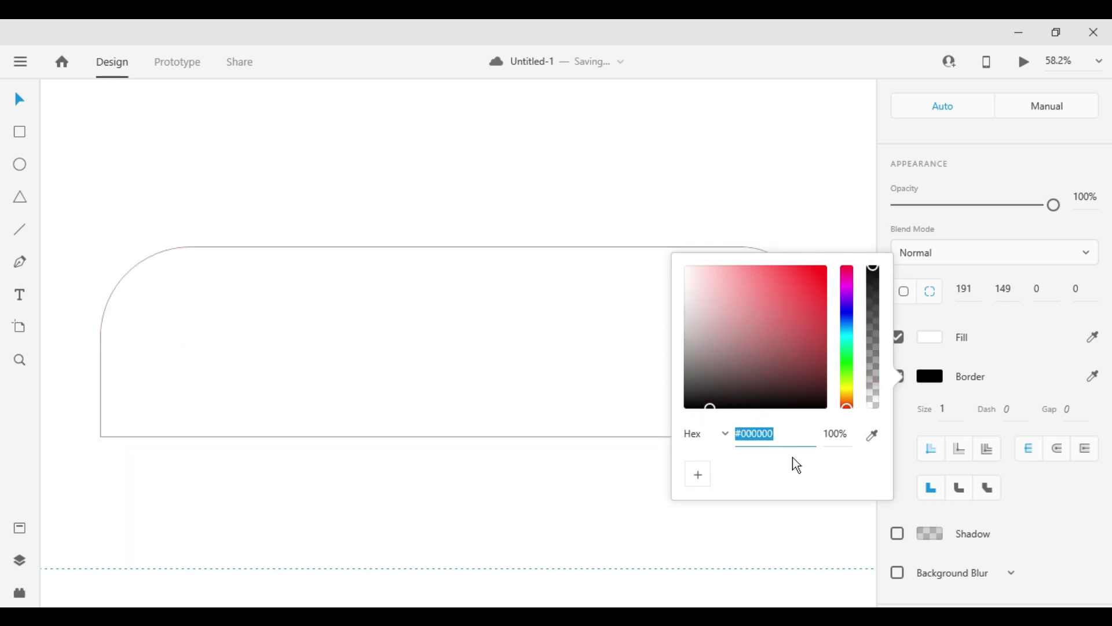
click(1021, 372)
- Increase the rectangle's border size to 10
click(944, 409)
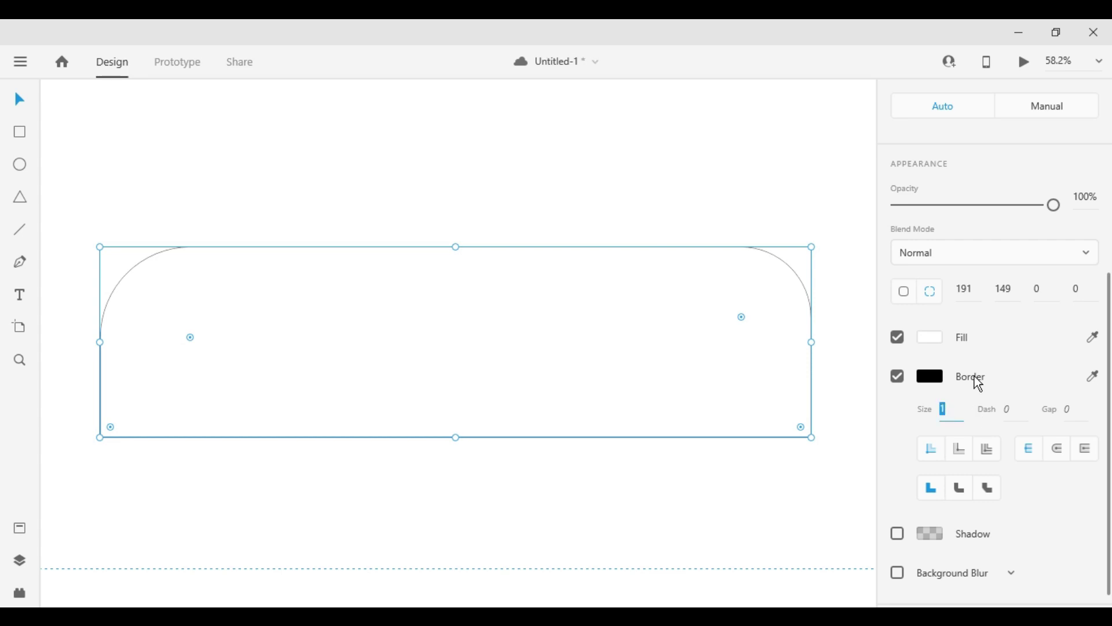
key(Up)
key(Up)
key(Up)
key(Up)
key(Up)
key(Up)
key(Up)
key(Up)
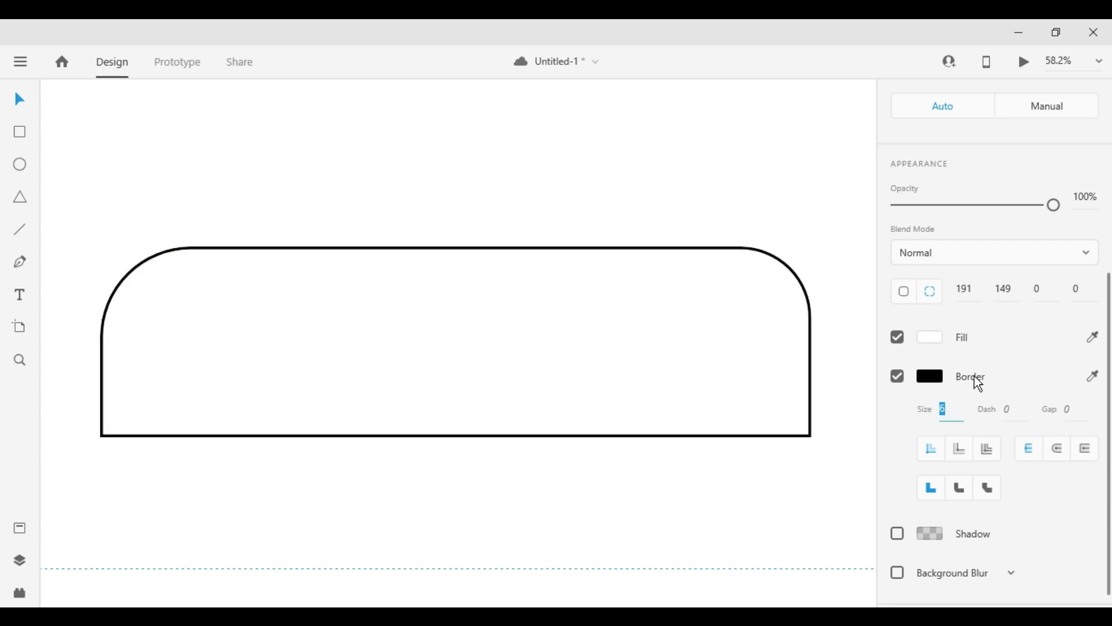
key(Up)
- Fill the rectangle with solid red #CB0808 and save the document
click(932, 340)
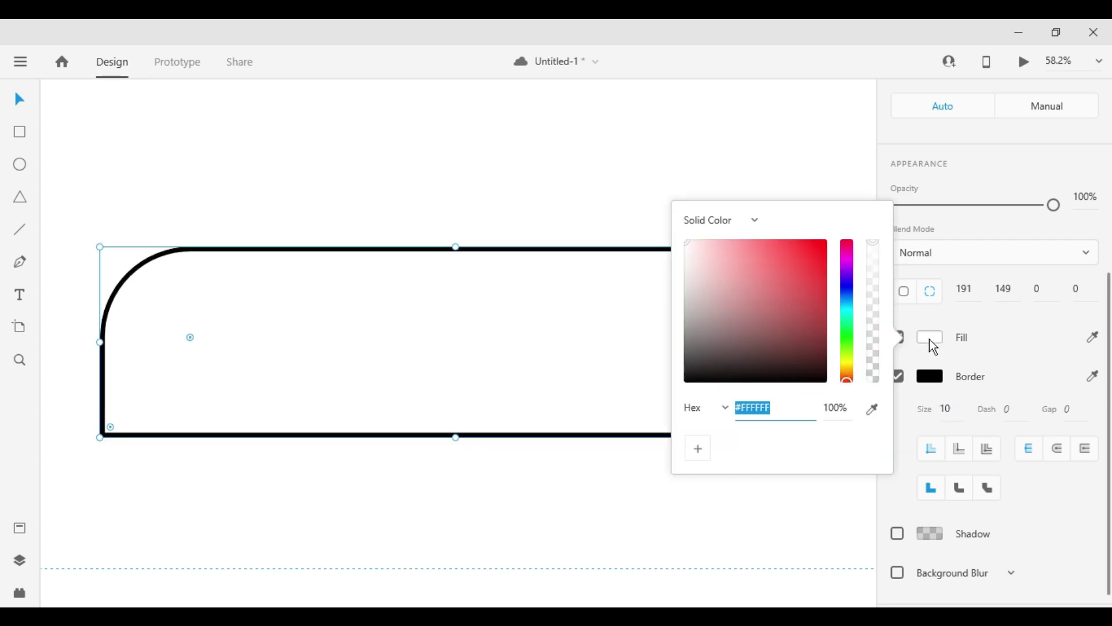
drag(757, 292, 849, 238)
click(822, 269)
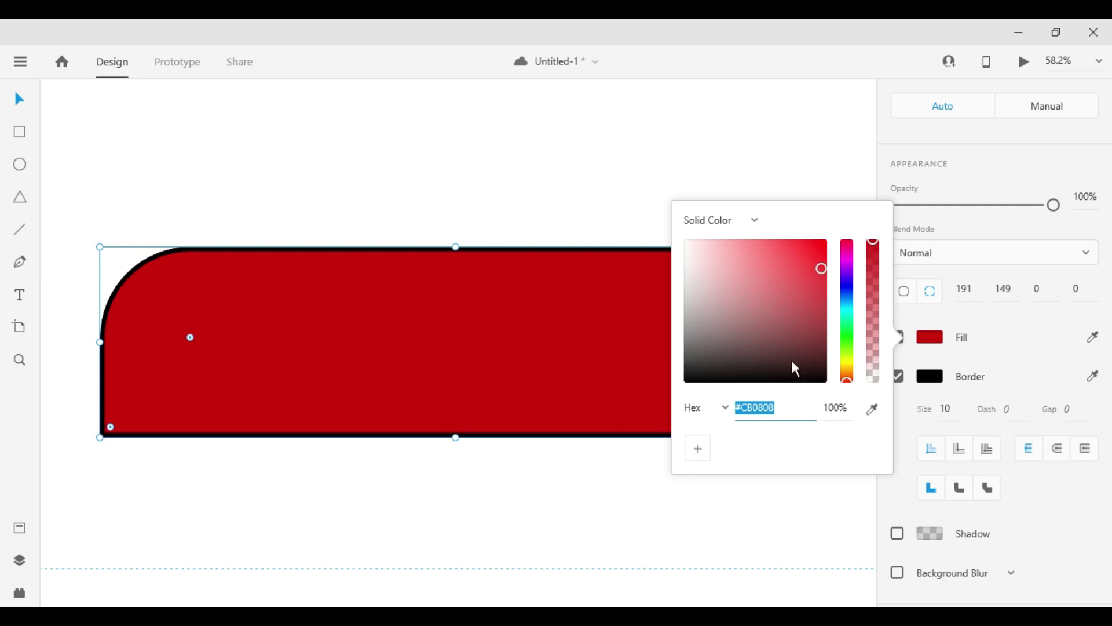
double_click(763, 410)
key(ctrl+s)
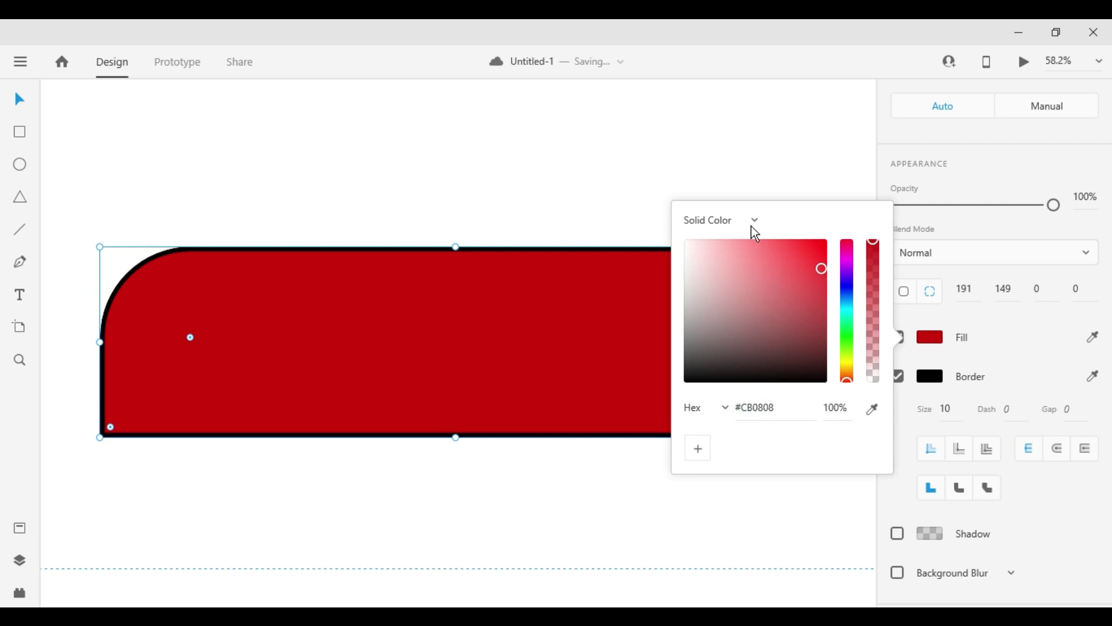
- Switch the rectangle's fill to a linear gradient, tilt it by moving its starting point, and make the end stop white (#FFFFFF)
click(755, 221)
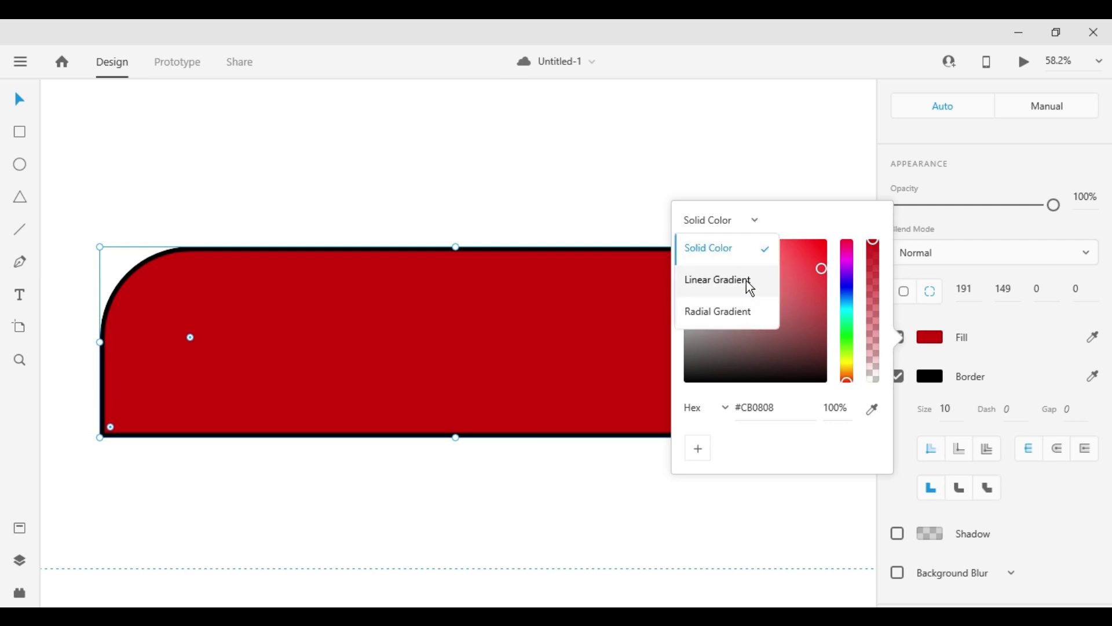
click(746, 280)
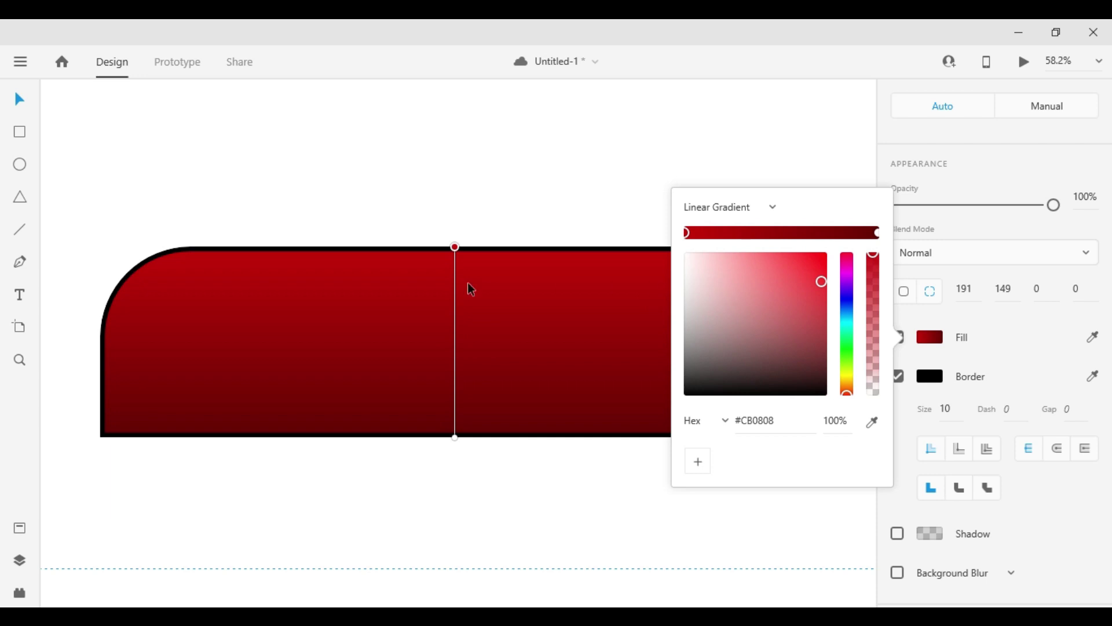
drag(455, 247, 176, 304)
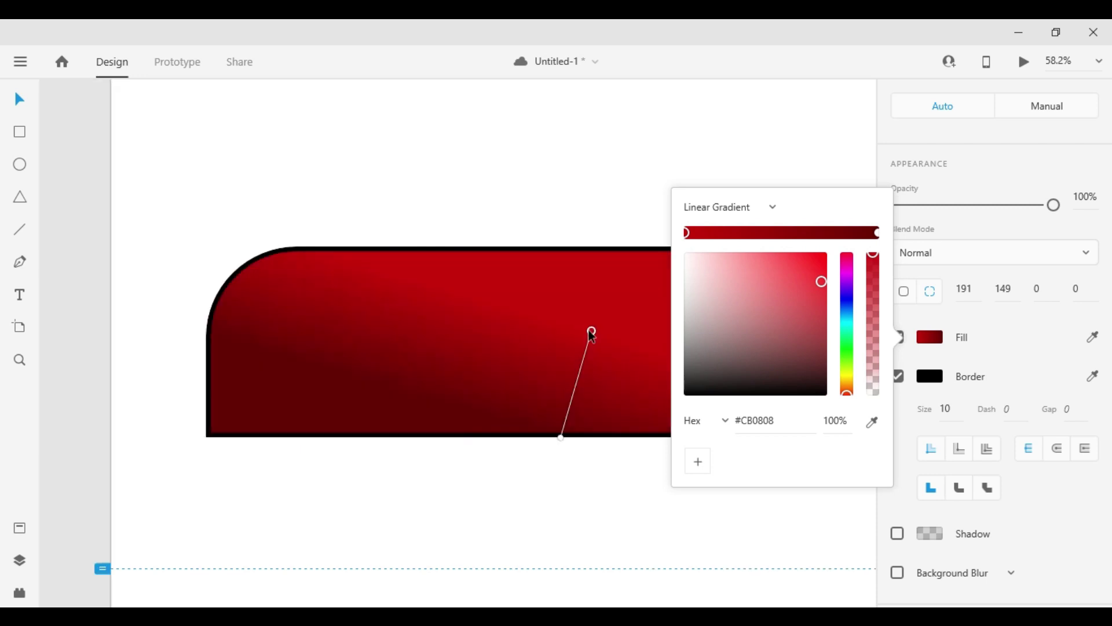
click(878, 233)
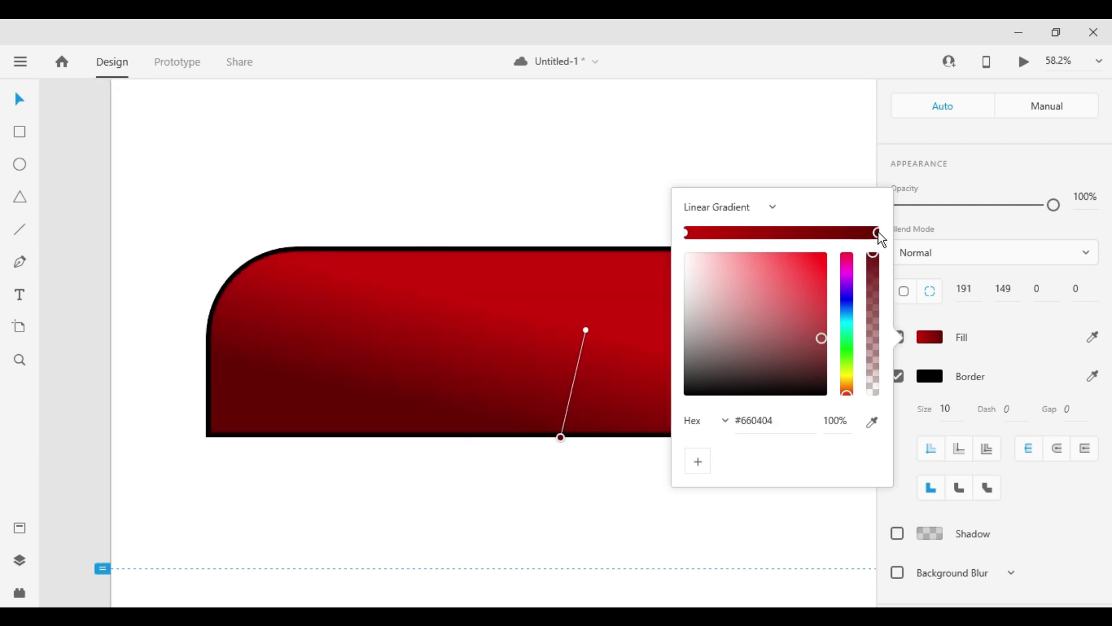
drag(829, 332, 586, 244)
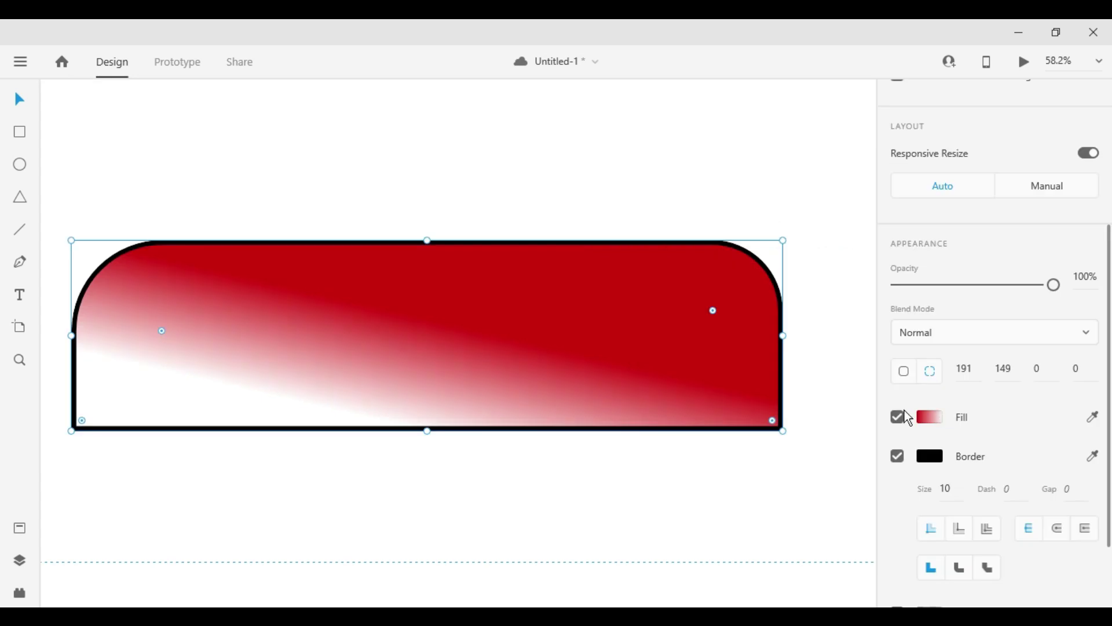
- Change the rectangle's fill to a radial gradient with a black (#000000) outer stop and deselect the shape
click(930, 417)
click(726, 280)
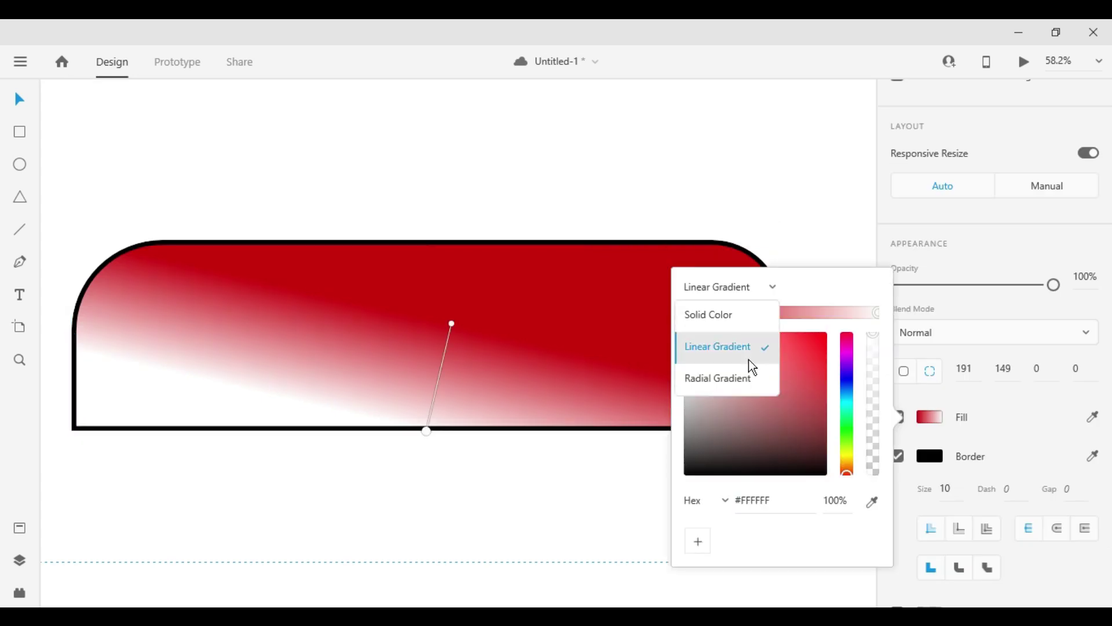
click(752, 378)
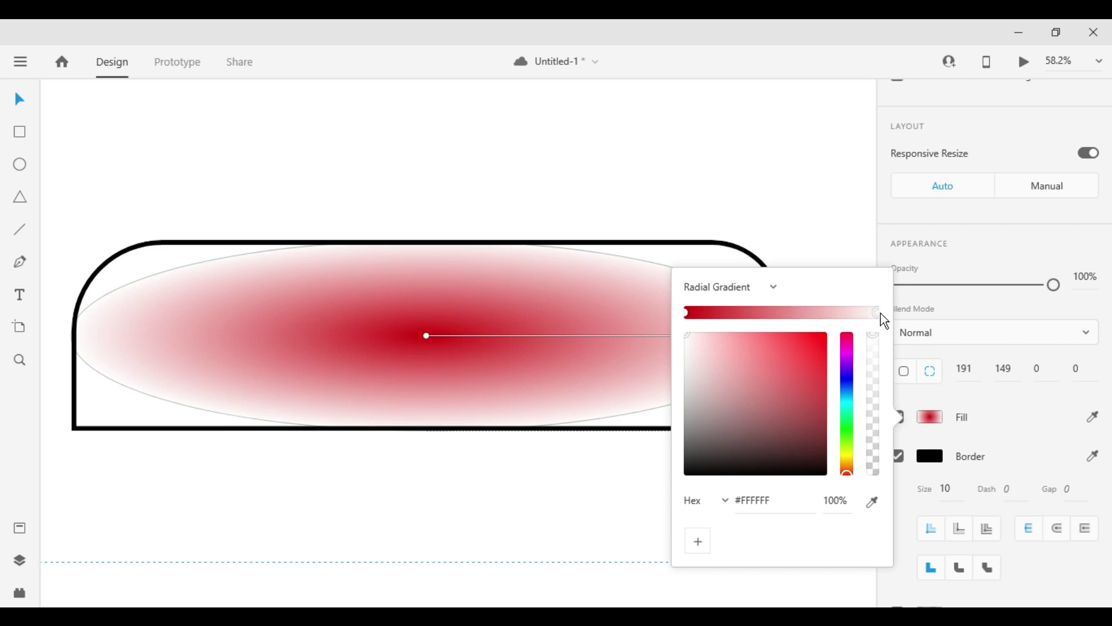
drag(811, 377, 698, 494)
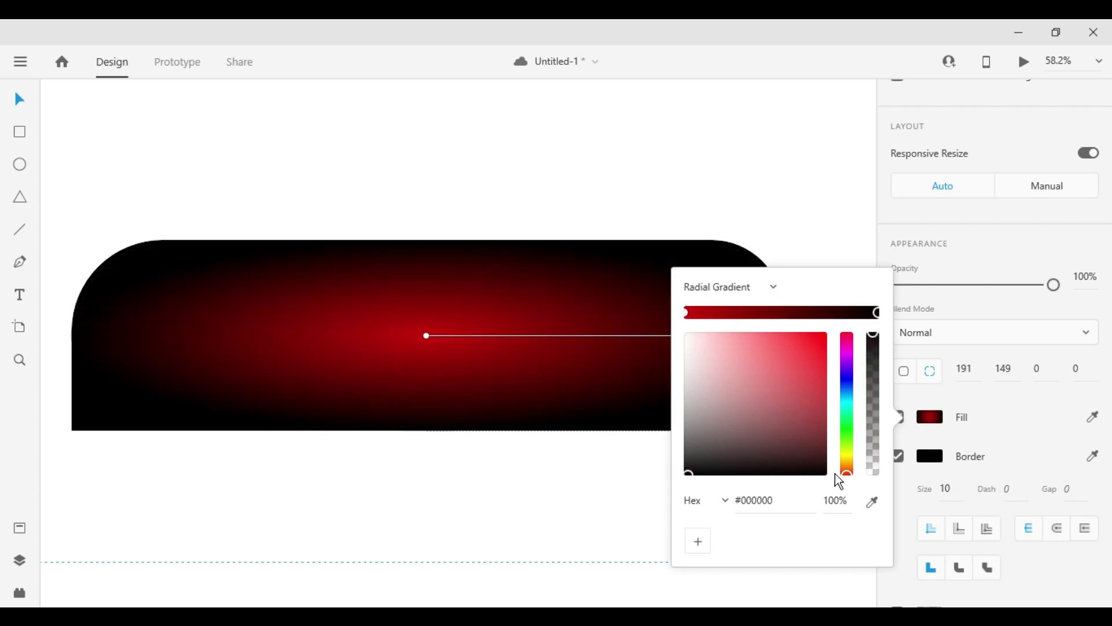
click(524, 467)
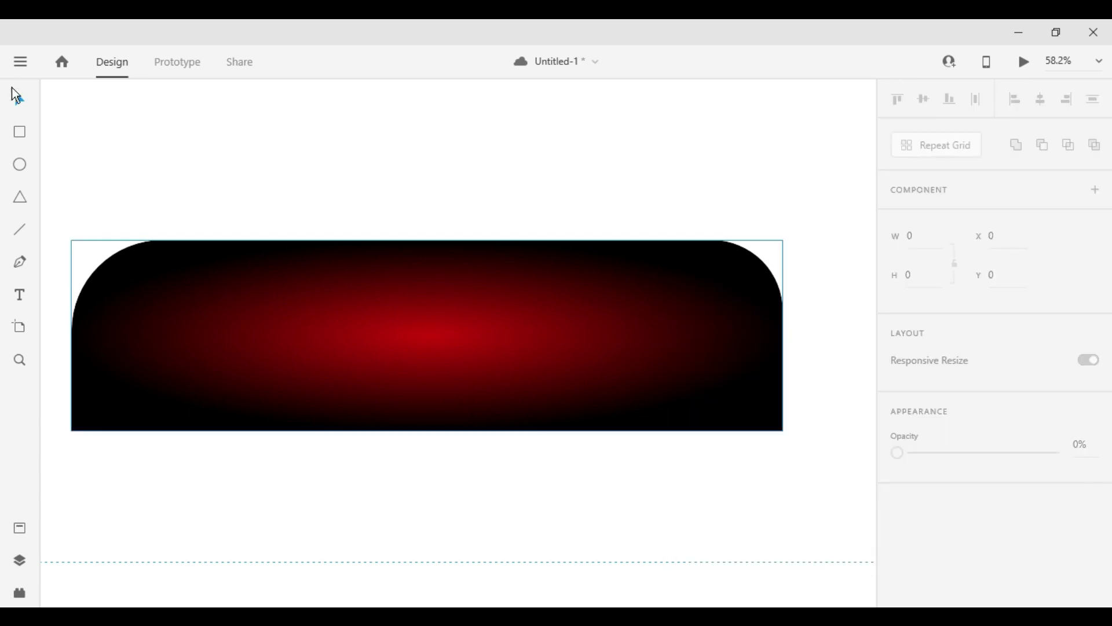
- Draw a rectangle about 723 × 113 px above the gradient shape and fill it with blue #0080FF
click(20, 132)
drag(387, 149, 731, 202)
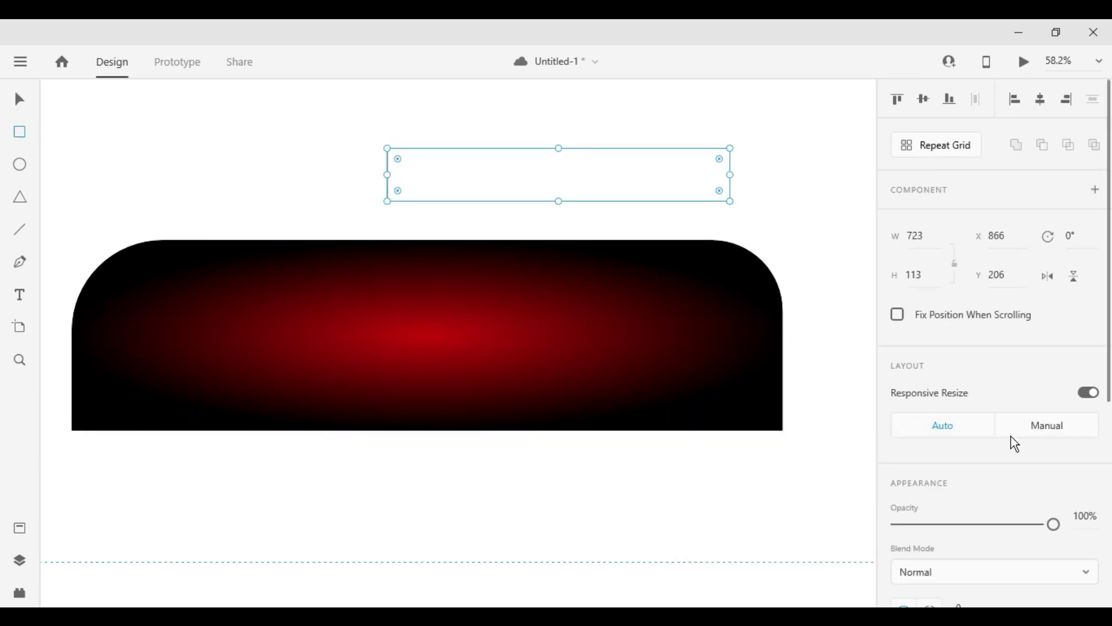
scroll(1011, 442, down, 2)
scroll(949, 505, down, 3)
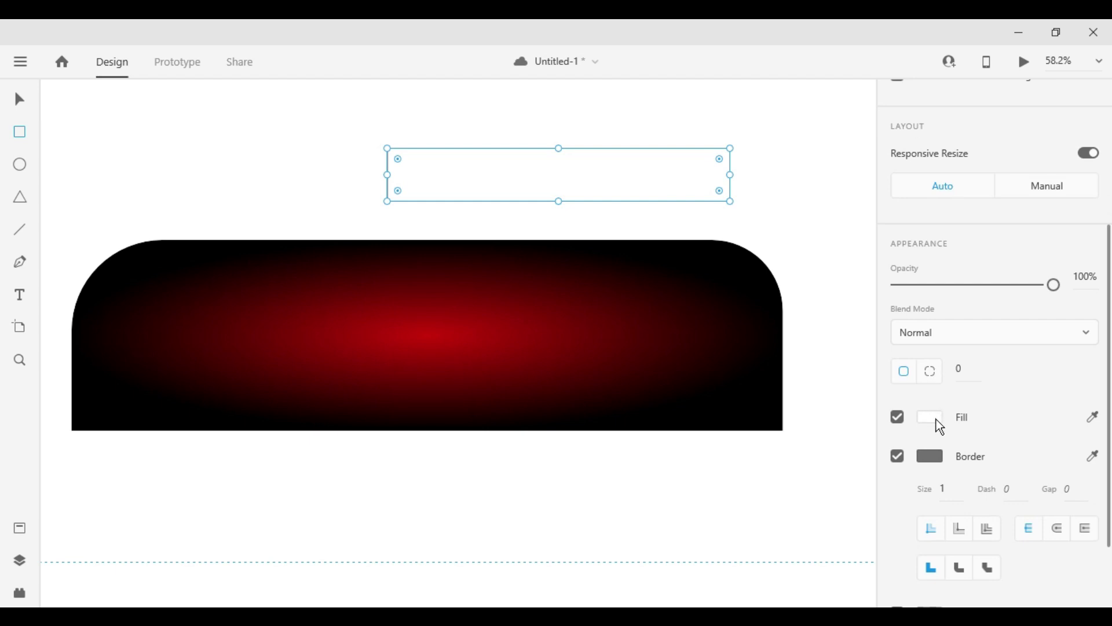
click(931, 417)
drag(819, 384, 822, 385)
click(586, 266)
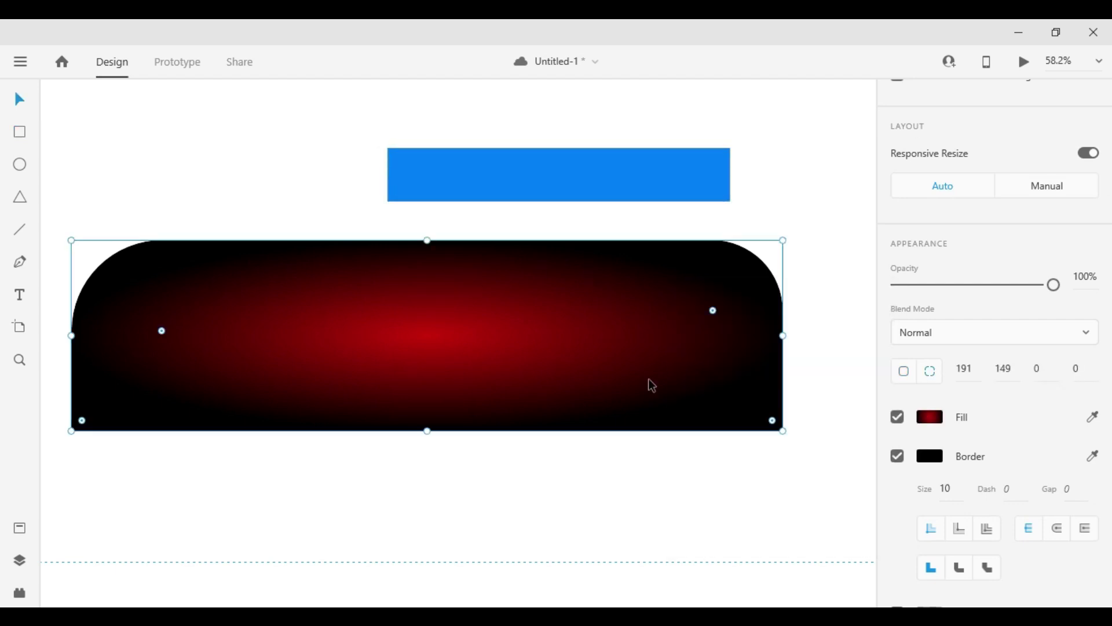
- Switch the selection between the two shapes and view the fill colour of the blue rectangle
click(595, 169)
click(651, 323)
click(716, 196)
click(931, 417)
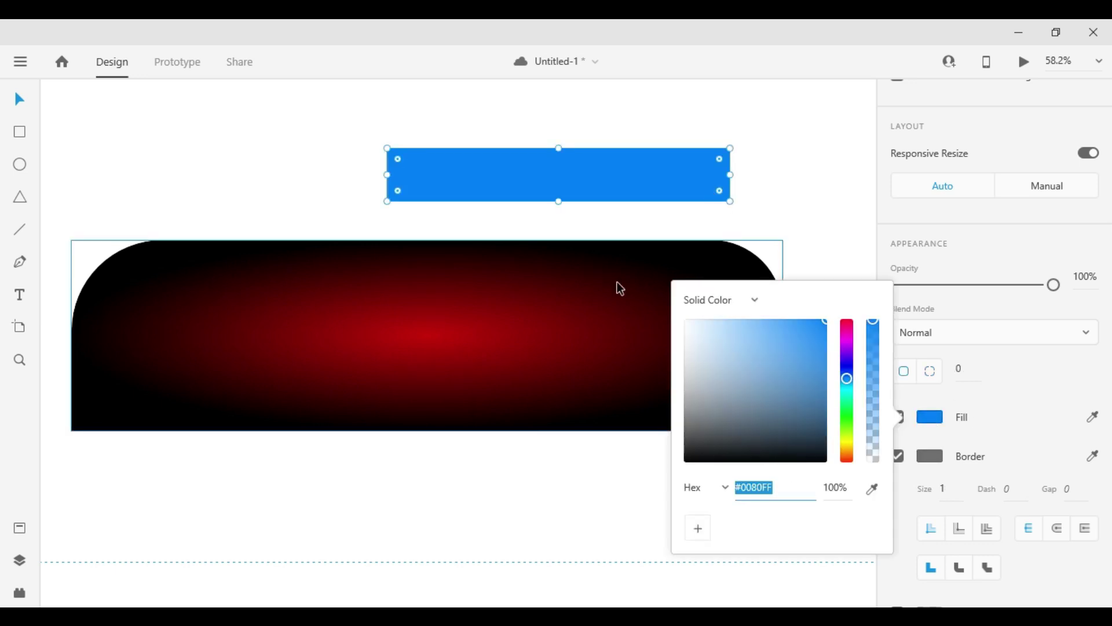
- Try sampling the small rectangle's blue into the gradient's outer stop with the eyedropper, undo it and deselect the shape
click(604, 341)
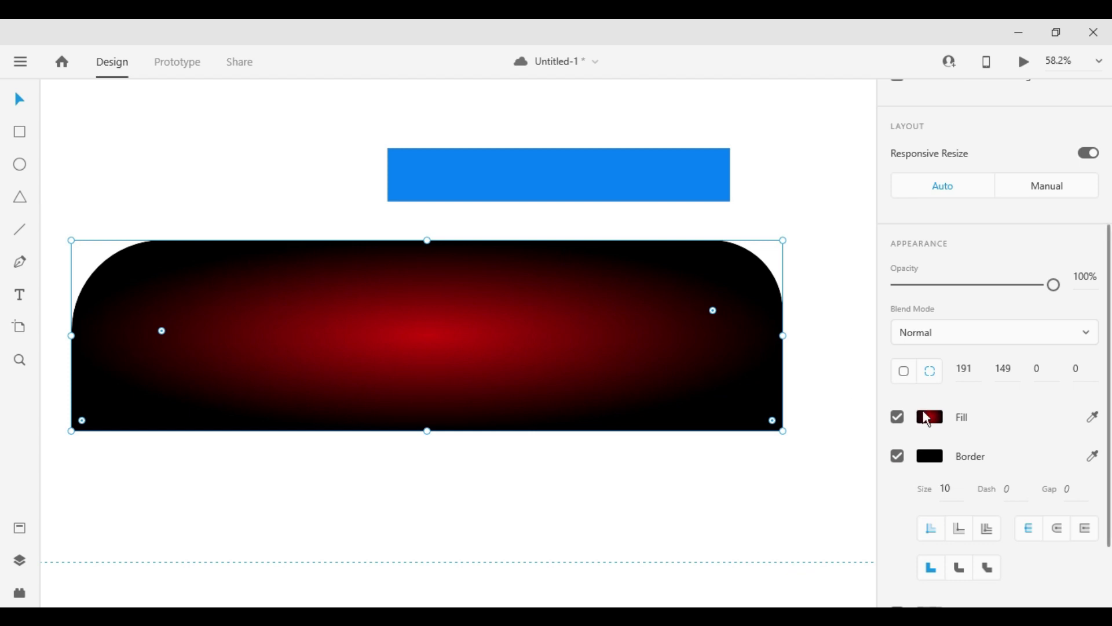
click(929, 417)
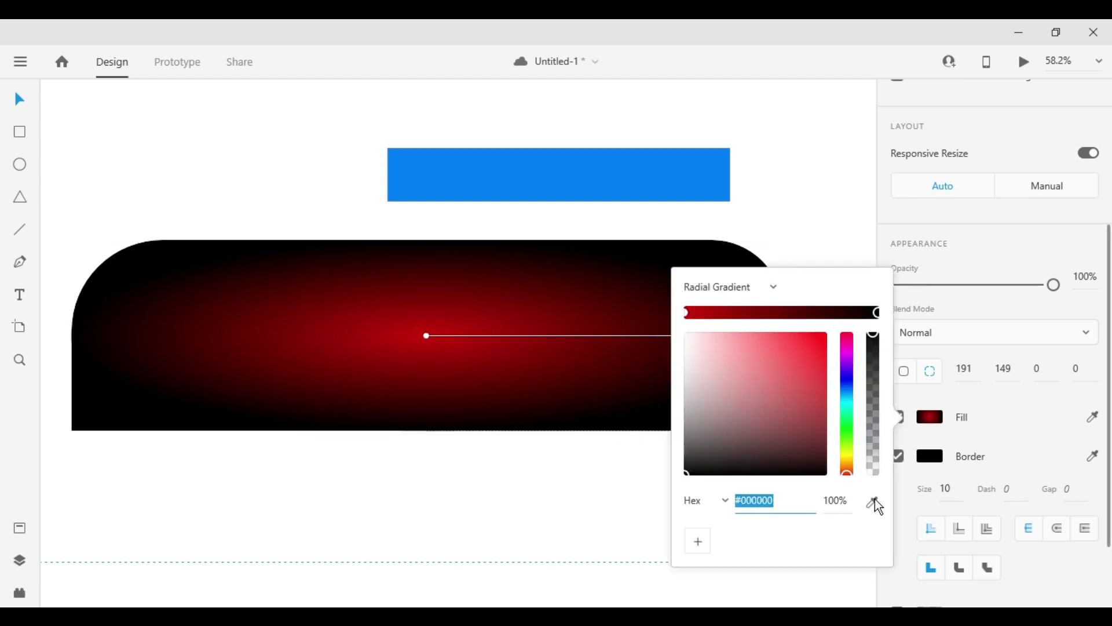
click(875, 503)
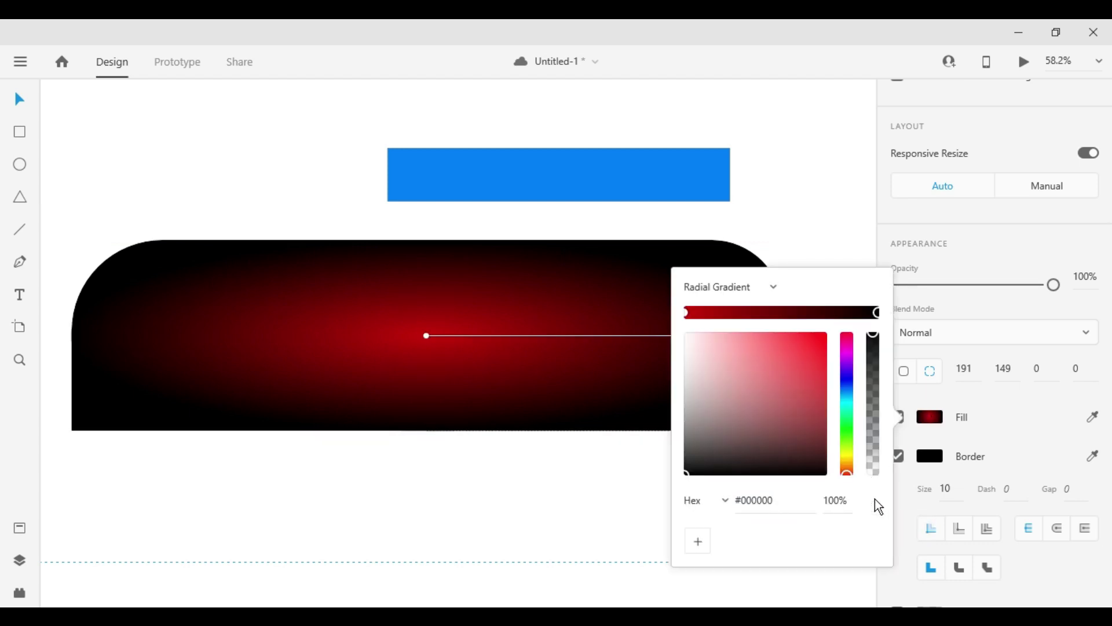
click(607, 171)
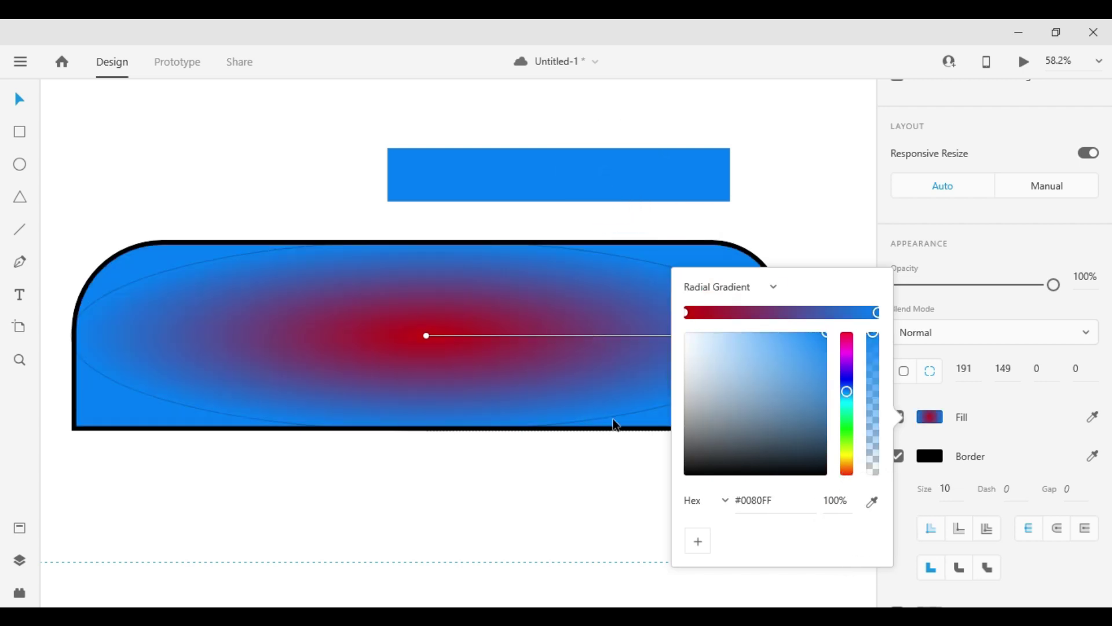
key(ctrl+z)
click(621, 505)
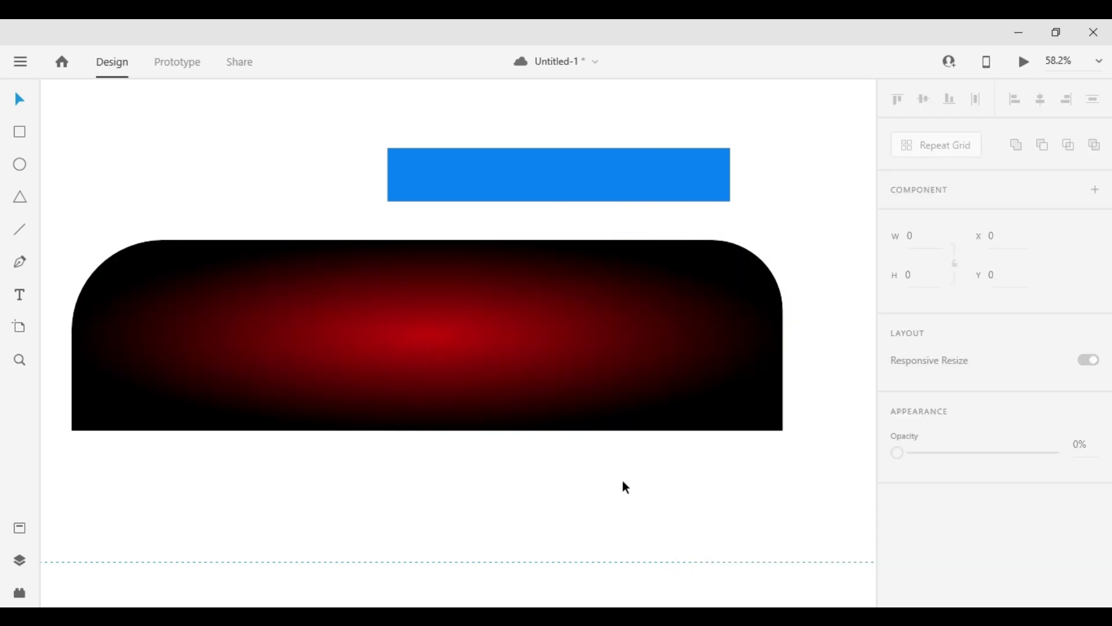
- Sample the small rectangle's blue with the eyedropper as the fill of the large gradient shape
click(588, 336)
key(i)
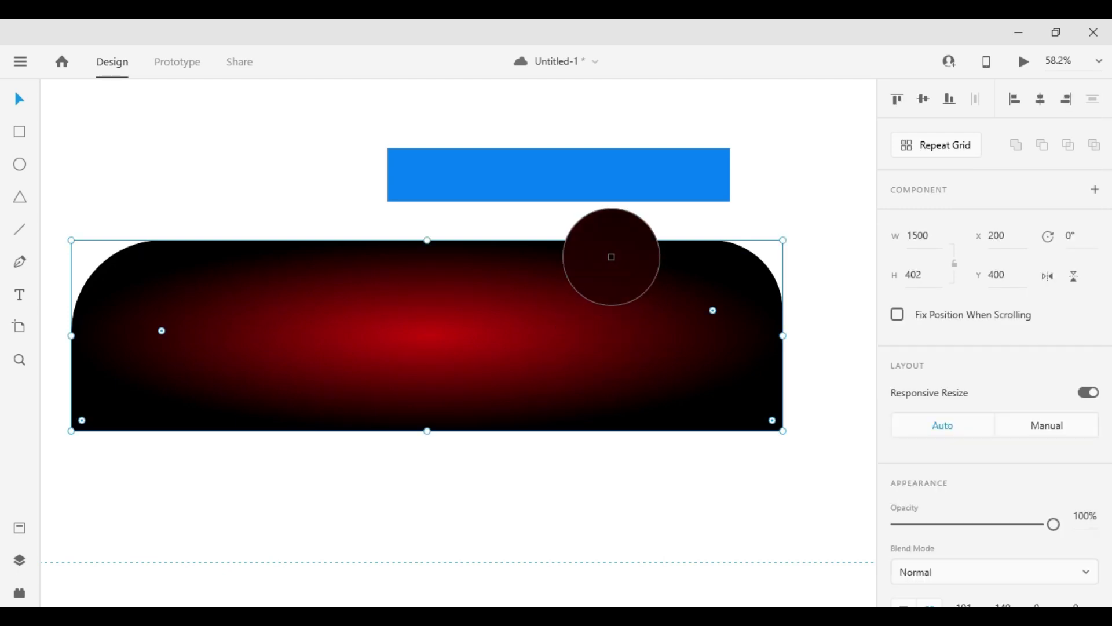
click(607, 173)
click(655, 248)
- Make the large shape's border dashed with a dash of 2 and a gap of 10
scroll(927, 417, down, 4)
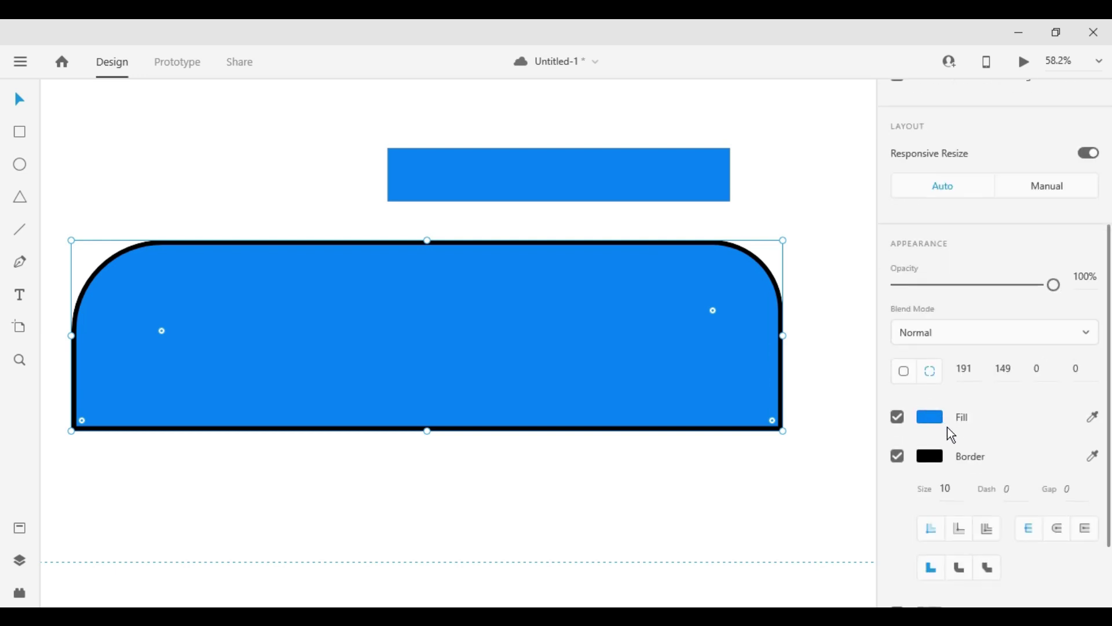
scroll(946, 461, down, 1)
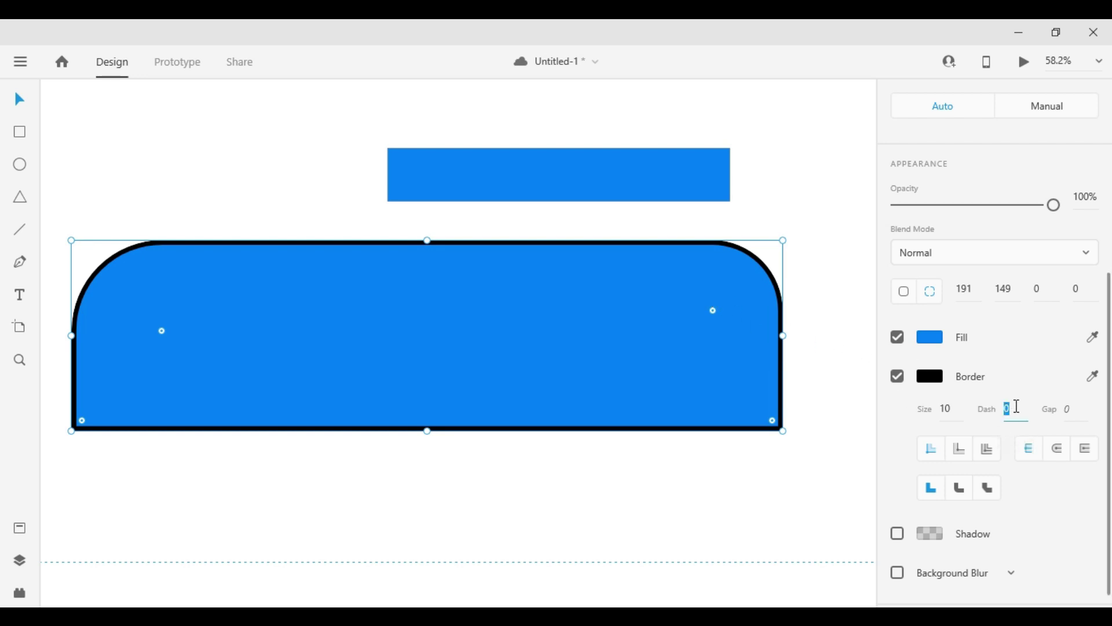
text(1)
key(Return)
text(2)
key(Return)
click(1075, 409)
text(10)
key(Return)
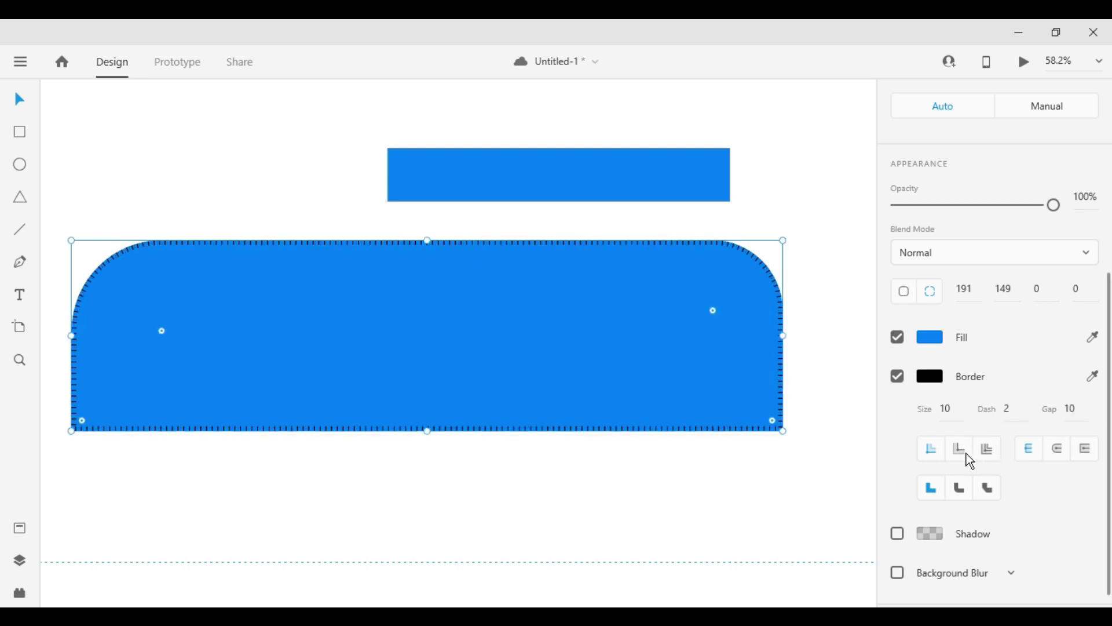
- Try the outer and centre stroke alignments on the large shape's dashed border
scroll(825, 388, up, 5)
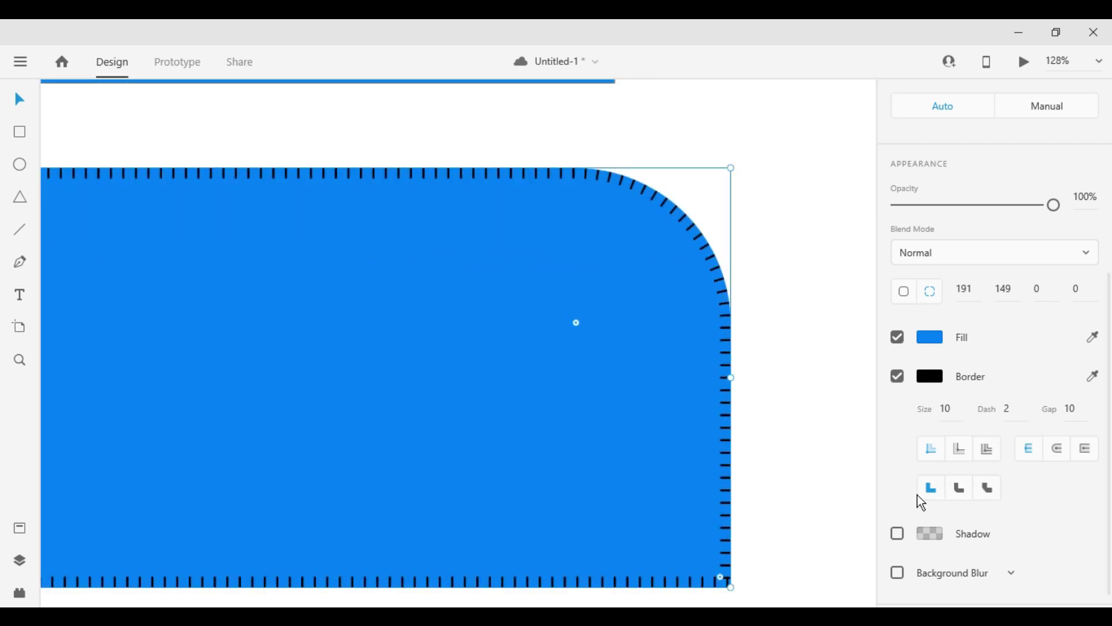
click(960, 448)
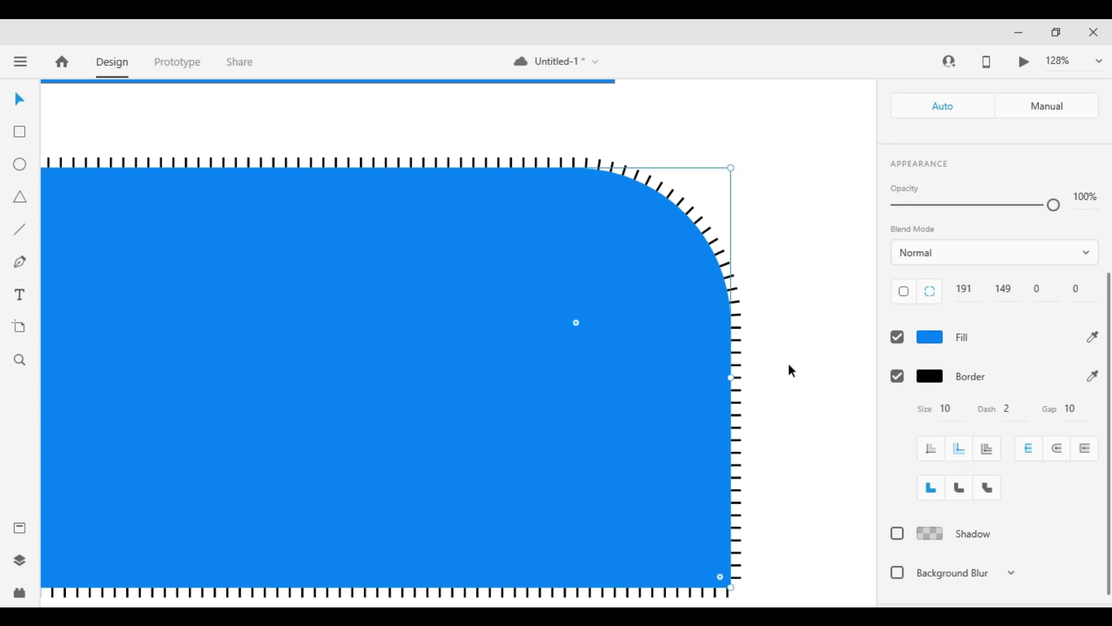
click(994, 449)
click(668, 231)
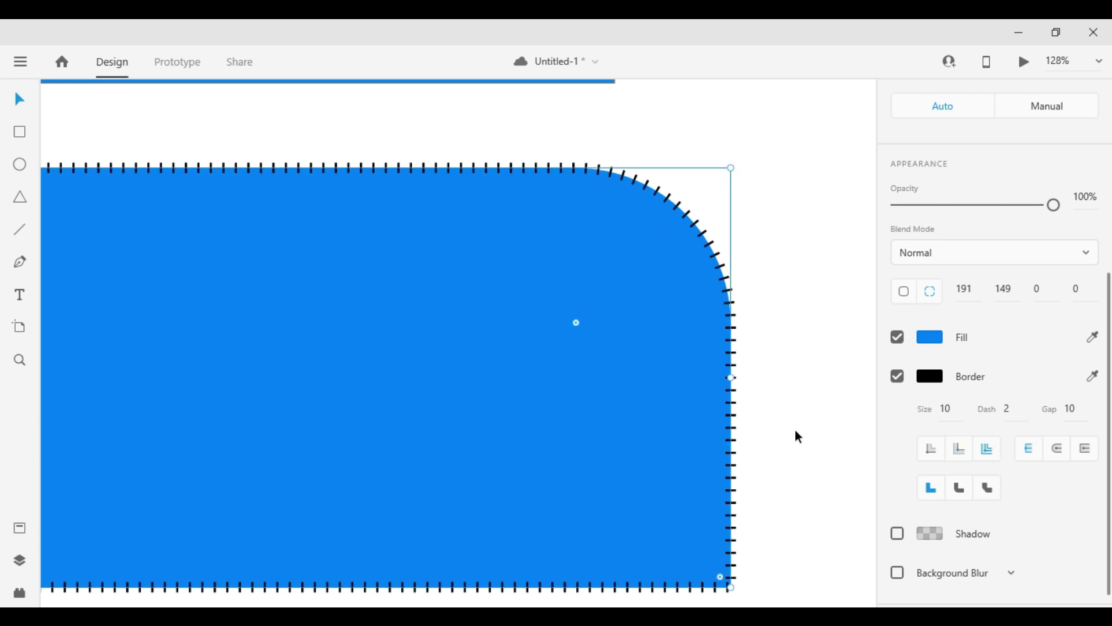
- Try the round and projecting caps on the dashed border, then restore the butt cap and inner stroke
click(1060, 450)
click(717, 329)
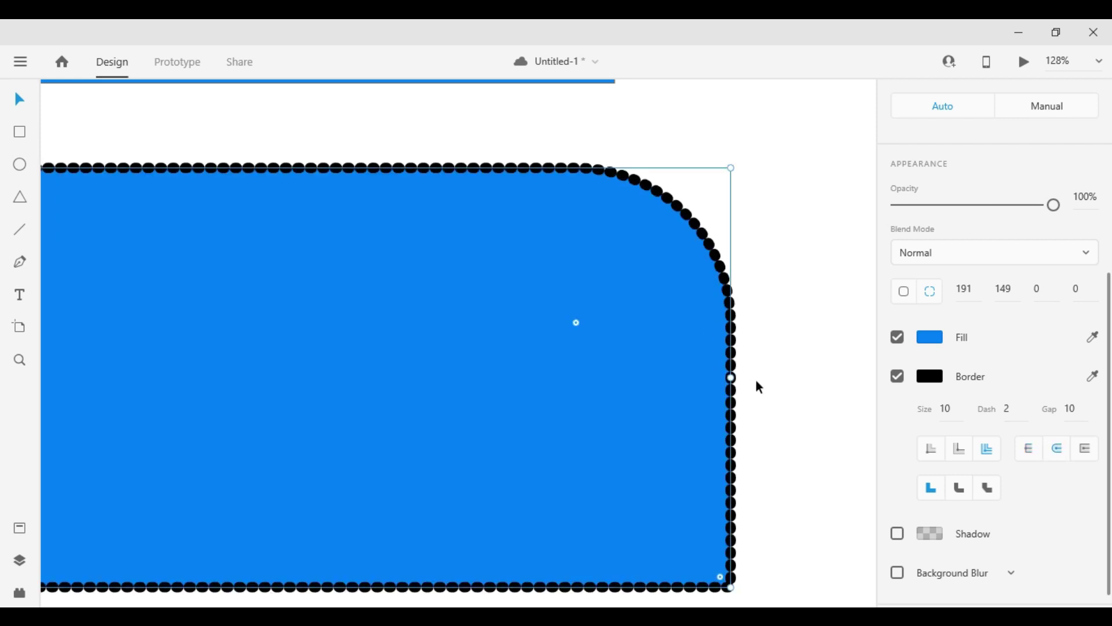
click(1087, 451)
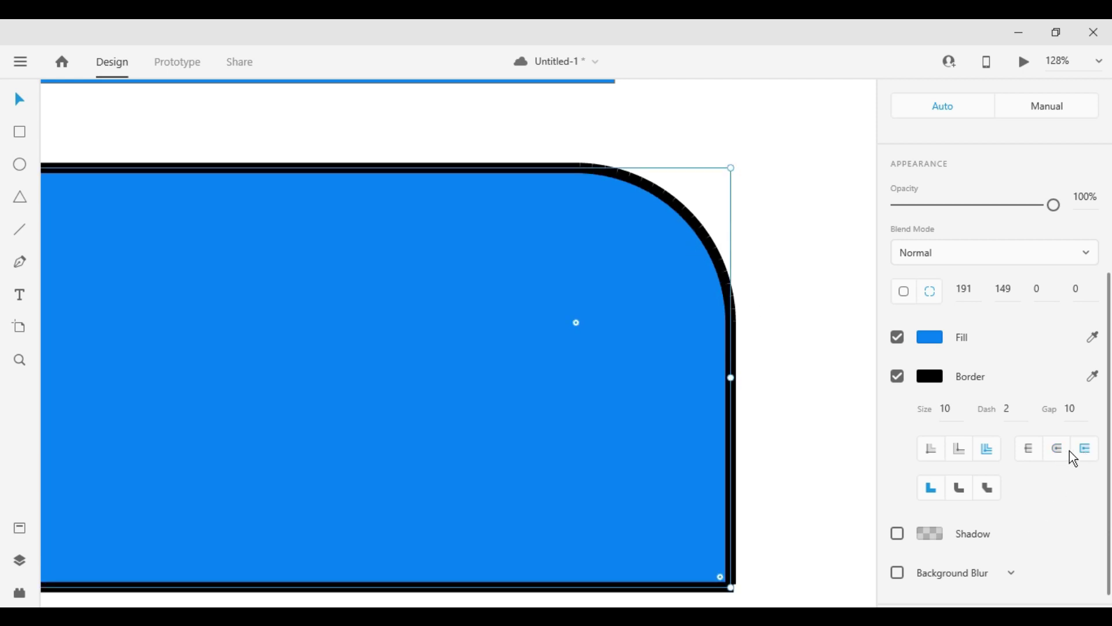
click(1030, 449)
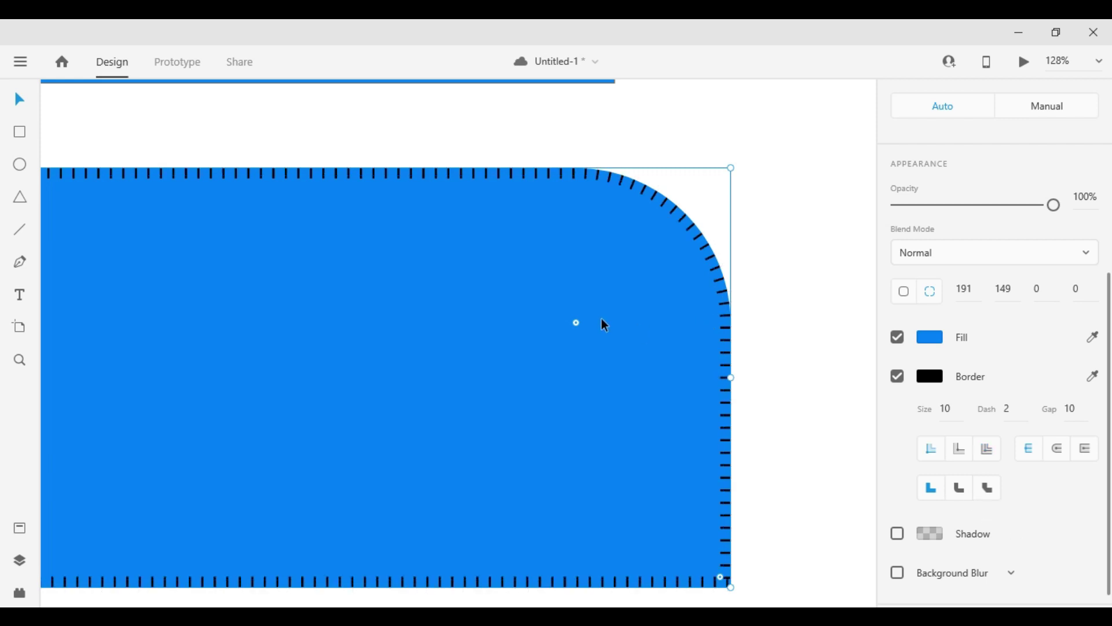
- Draw a wide ellipse overlapping the two blue shapes and fill it with bright green #08FF00
scroll(600, 324, down, 5)
drag(474, 298, 717, 316)
click(20, 167)
drag(166, 125, 686, 361)
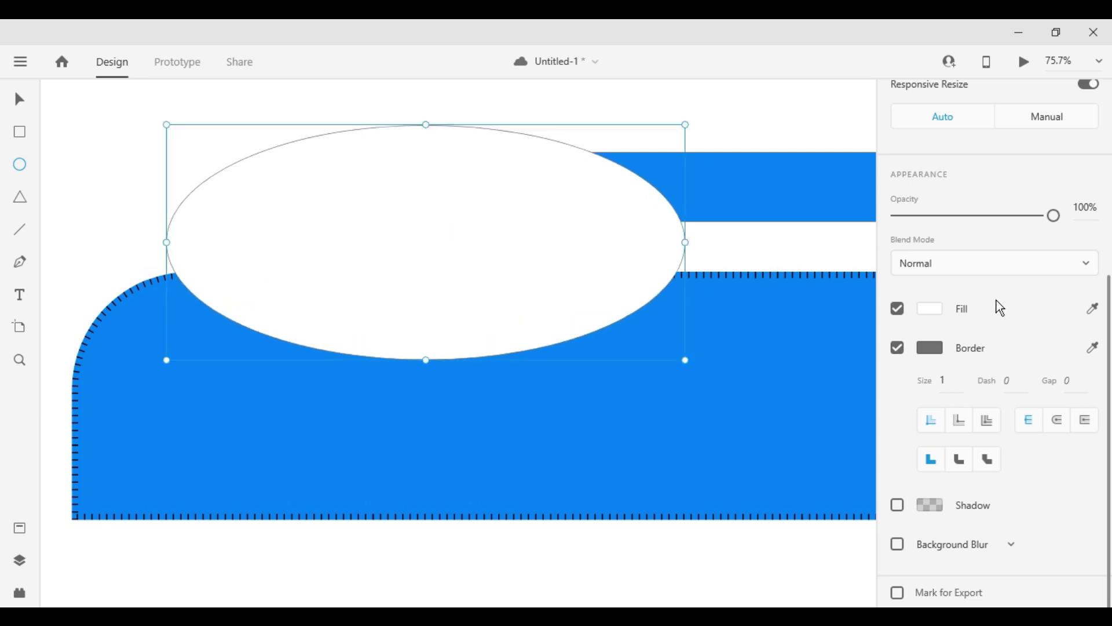
click(930, 309)
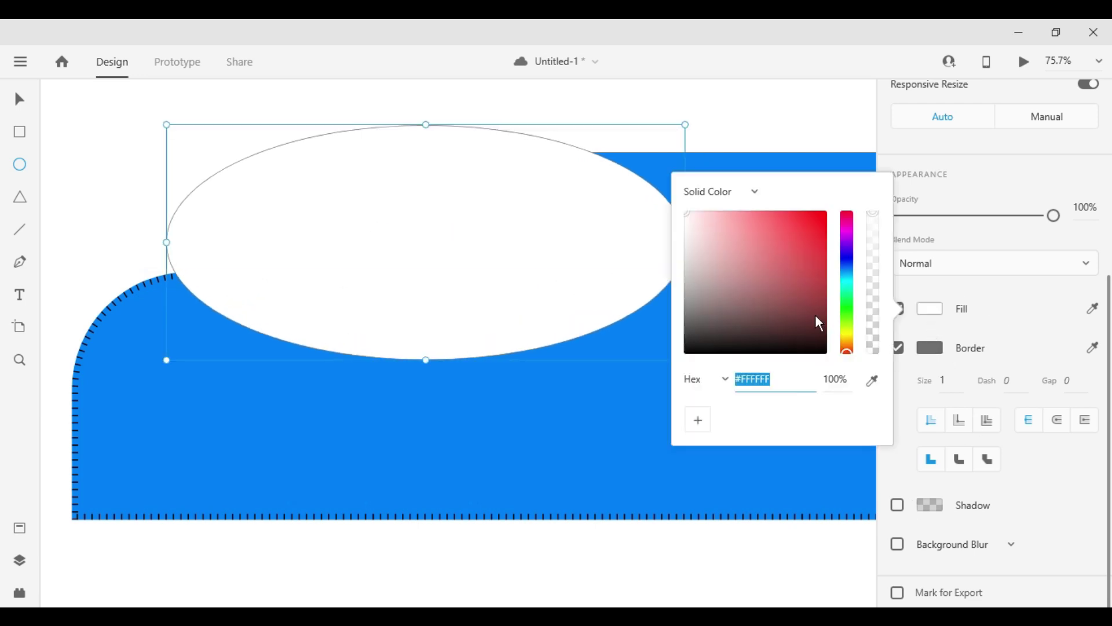
click(850, 302)
drag(781, 276, 842, 175)
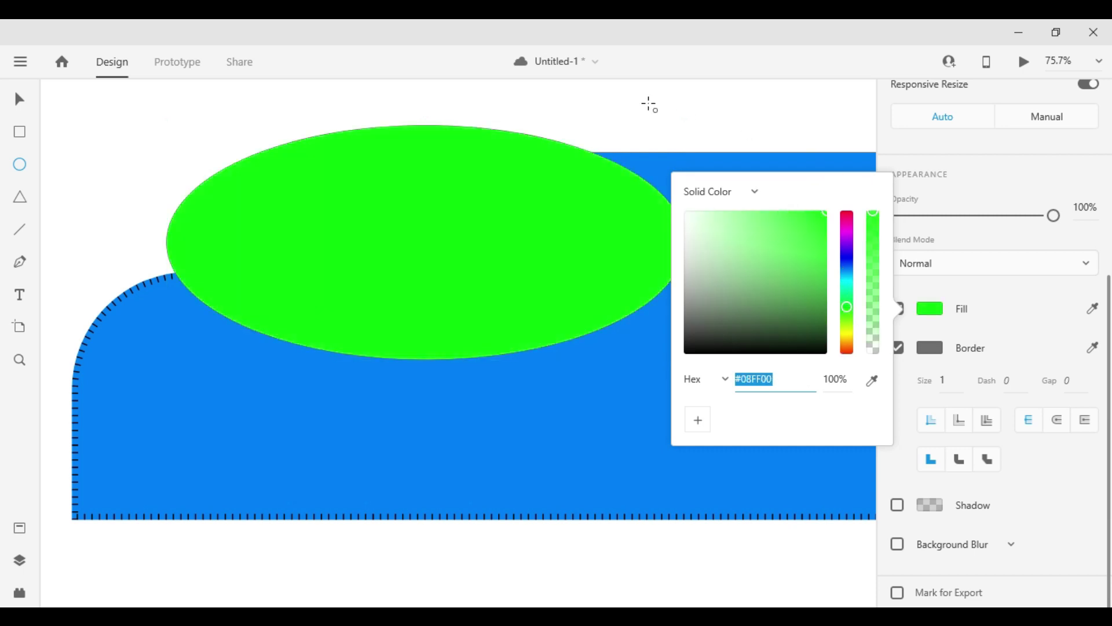
- Move the green ellipse to the upper-left part of the artboard, just above the large blue shape
click(14, 102)
scroll(538, 237, down, 1)
scroll(579, 259, down, 3)
drag(580, 259, 713, 307)
scroll(422, 199, right, 4)
drag(397, 276, 262, 197)
scroll(440, 253, left, 2)
drag(440, 253, 284, 191)
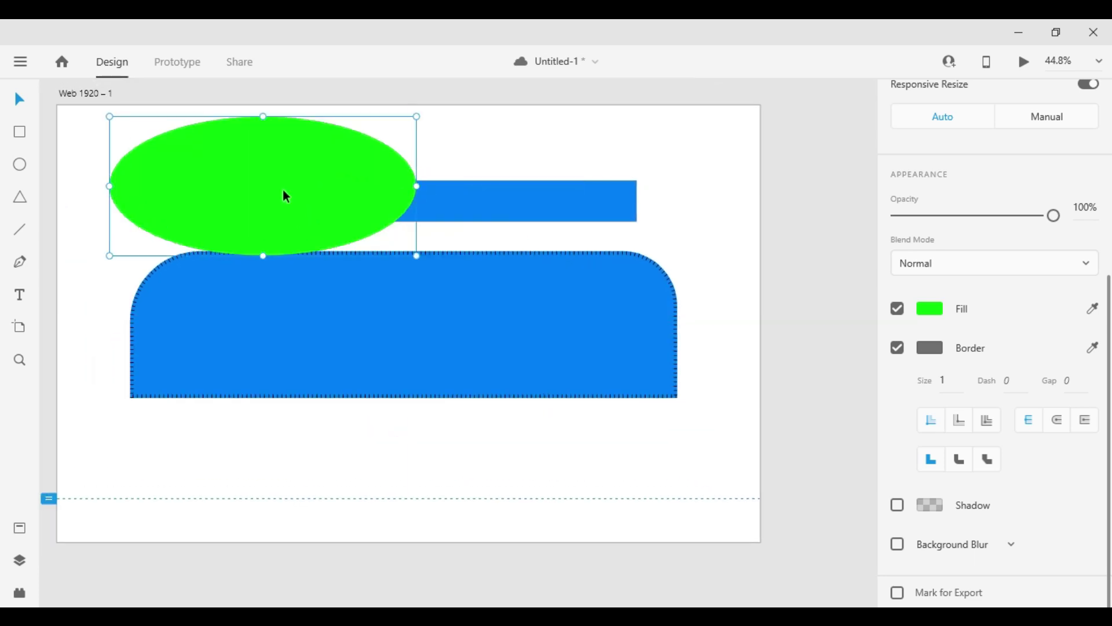
- Draw a circle about 556 × 556 px over the right part of the large blue shape and fill it with black
click(26, 164)
drag(451, 218, 654, 421)
key(v)
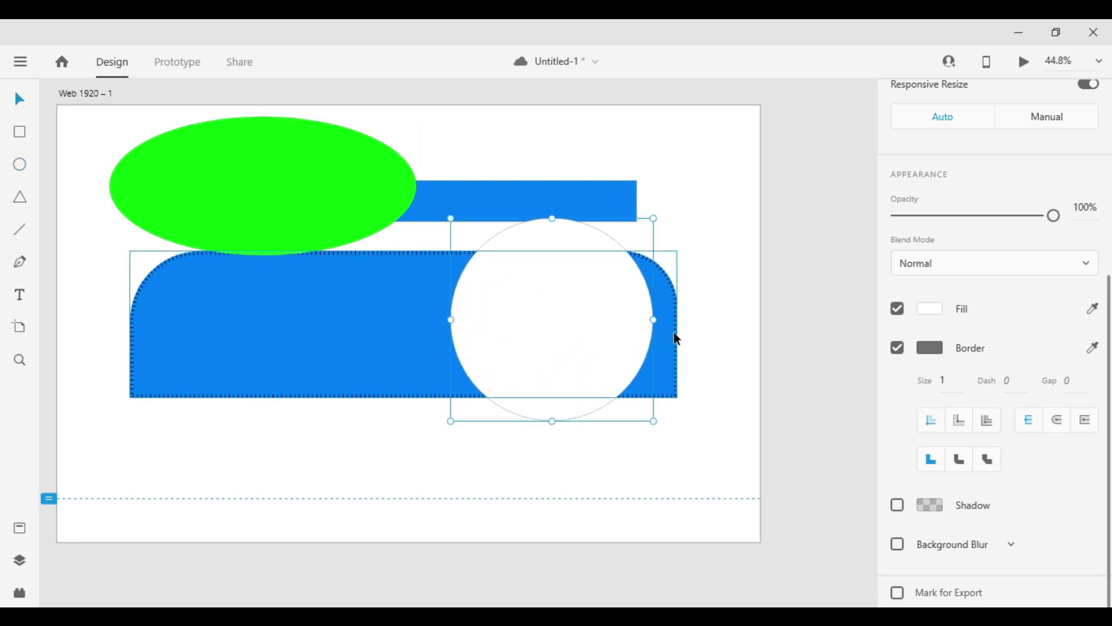
click(931, 309)
click(806, 328)
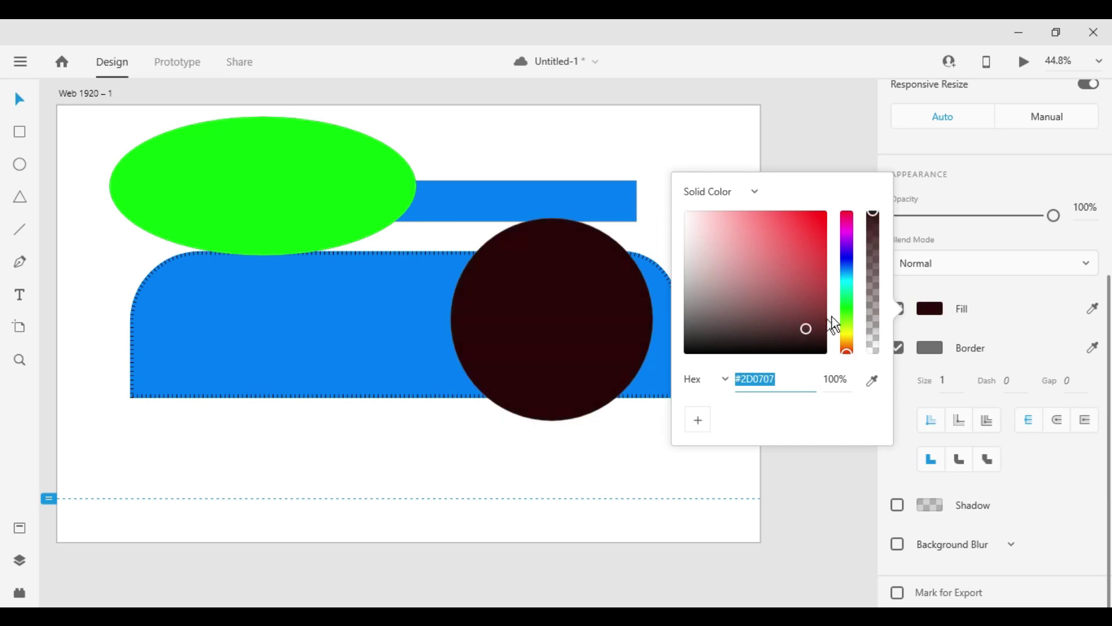
drag(824, 263, 620, 420)
click(628, 474)
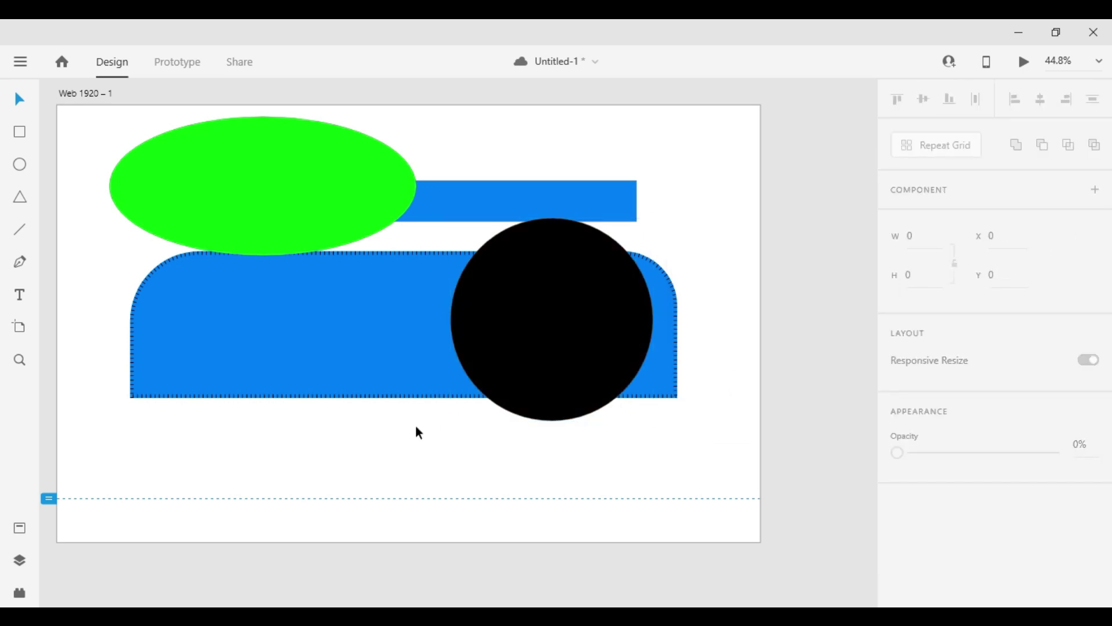
- Remove the small blue rectangle from the area above the black circle
click(512, 328)
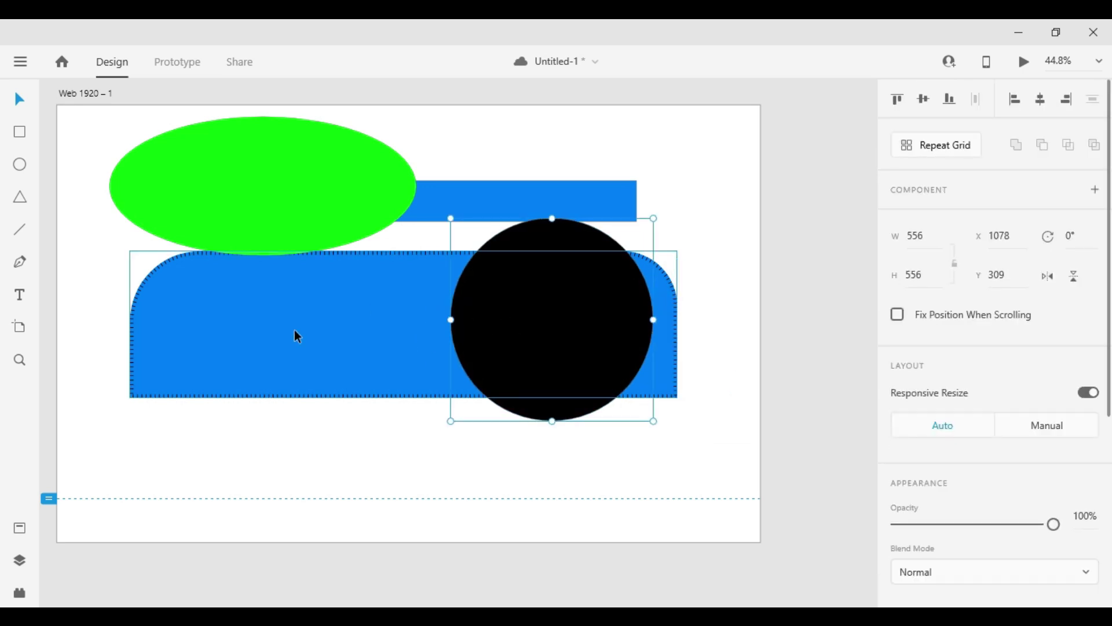
scroll(603, 284, up, 3)
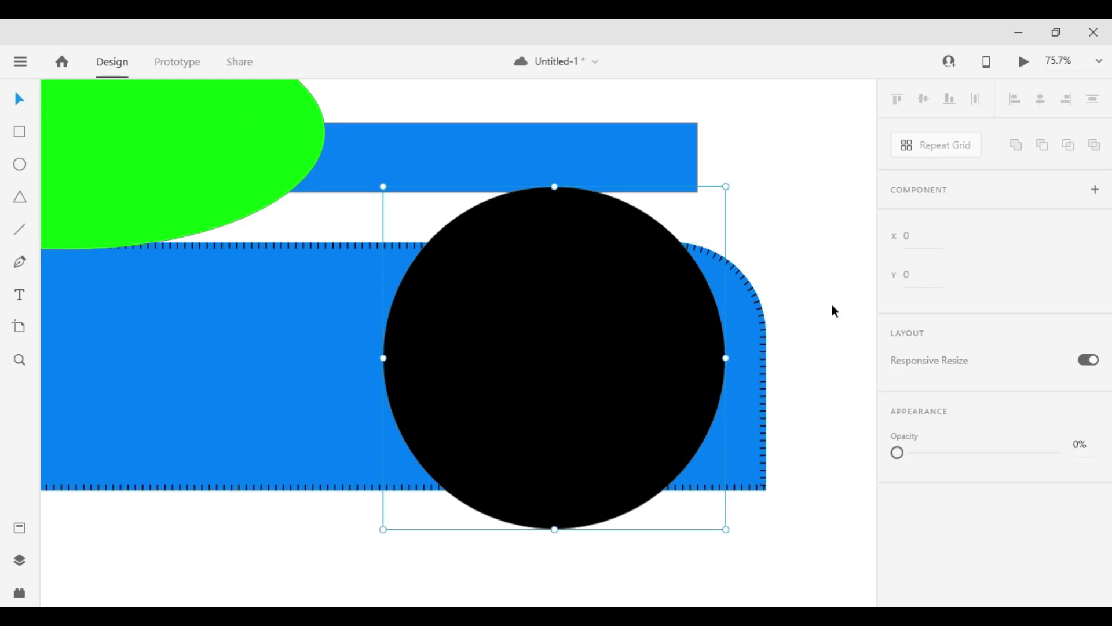
drag(609, 162, 595, 65)
- Edit the black circle's path by pulling both handles of its top anchor outward to stretch the upper curve, and deselect it
double_click(580, 351)
scroll(581, 324, down, 1)
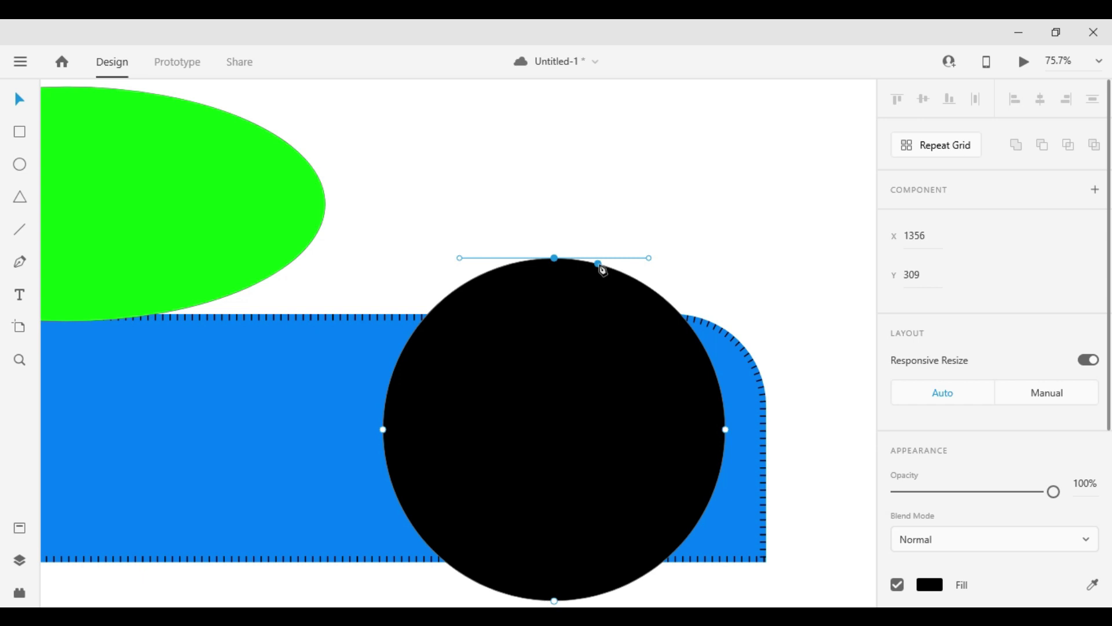
click(649, 258)
drag(650, 257, 666, 153)
drag(709, 281, 678, 152)
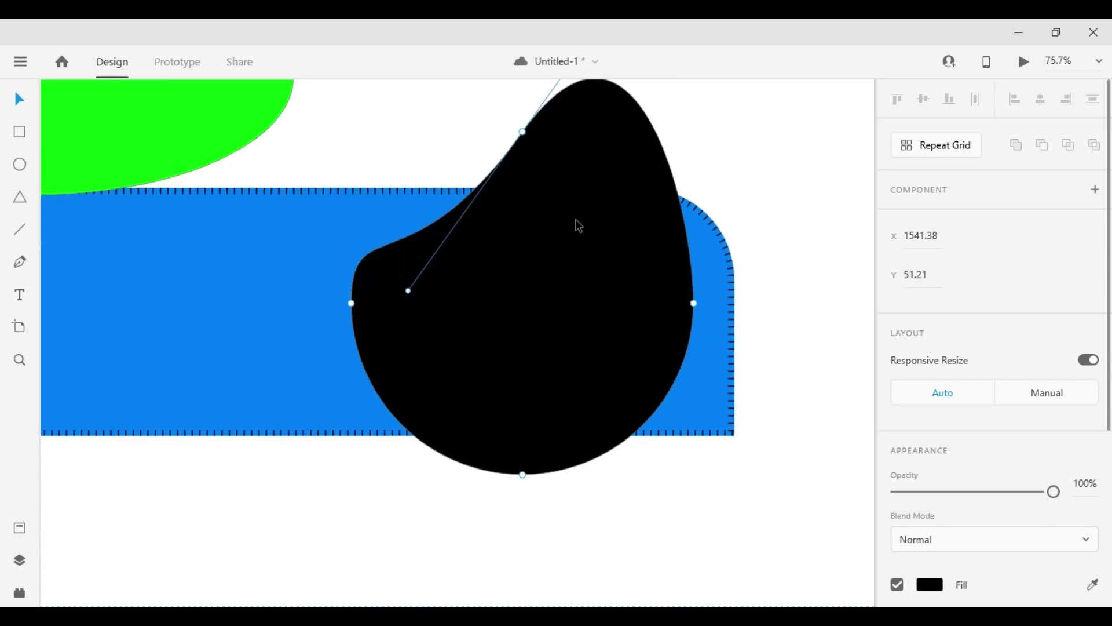
drag(411, 290, 194, 267)
click(852, 199)
- Add an anchor on the black shape's lower-right edge and pull its lower handle outward to form a lobe
click(641, 233)
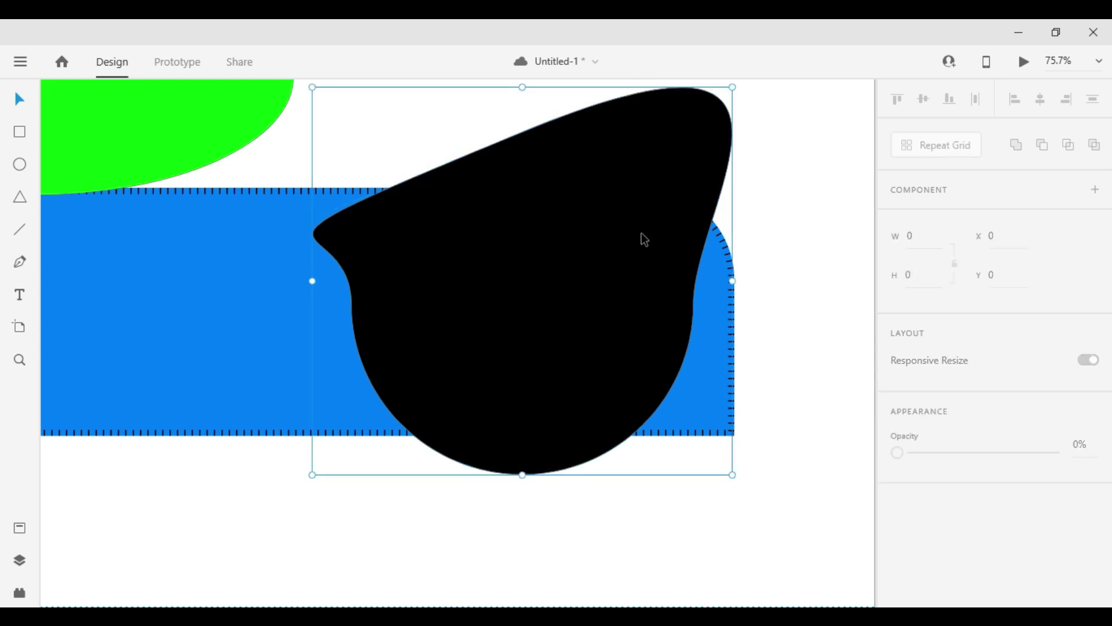
double_click(585, 306)
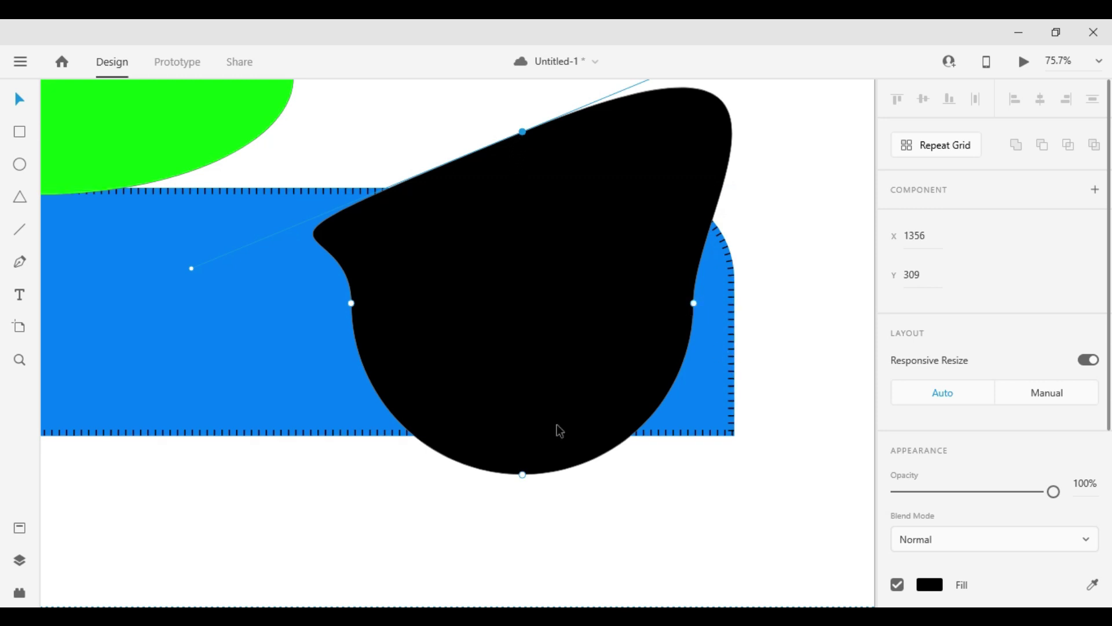
click(650, 421)
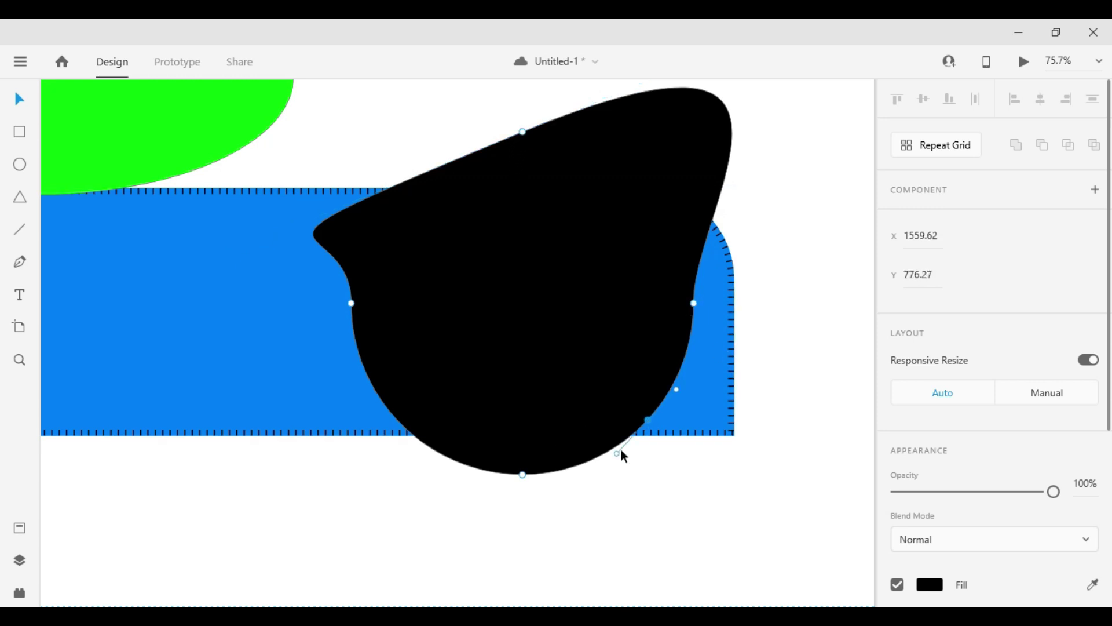
drag(616, 453, 770, 523)
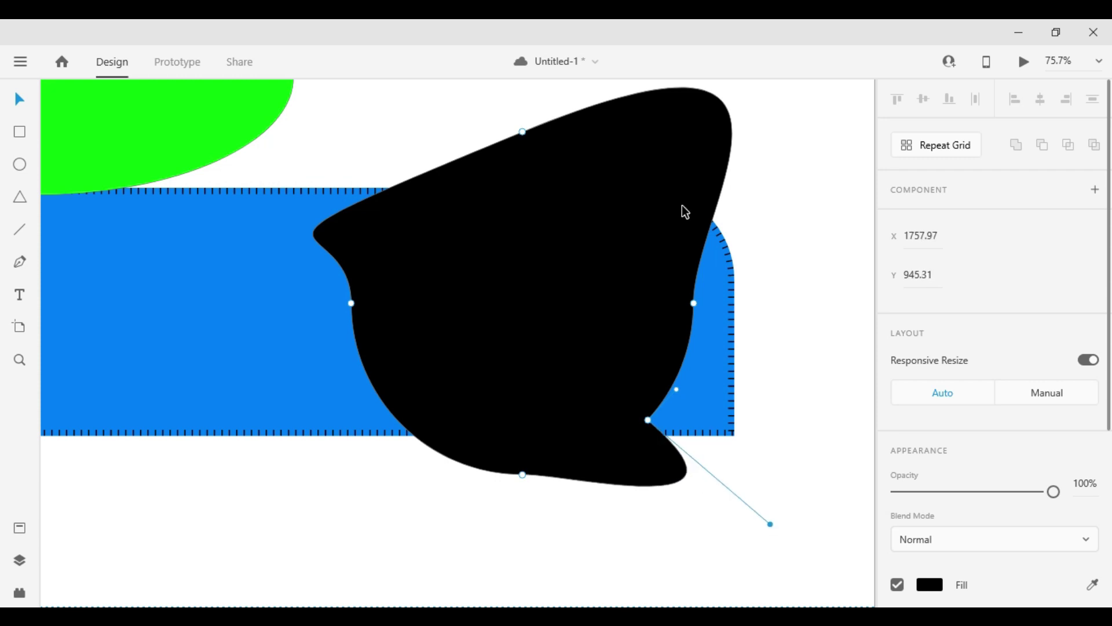
- Add an anchor on the curve of the black shape's upper-right lobe and reshape it by extending the anchor's handle
scroll(647, 226, up, 5)
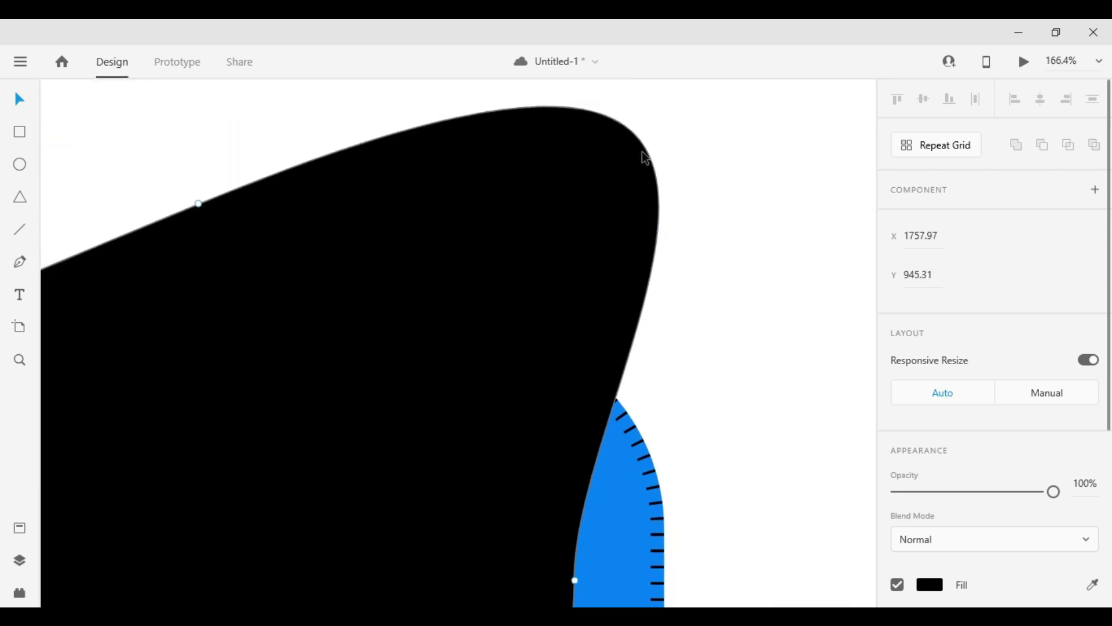
click(630, 130)
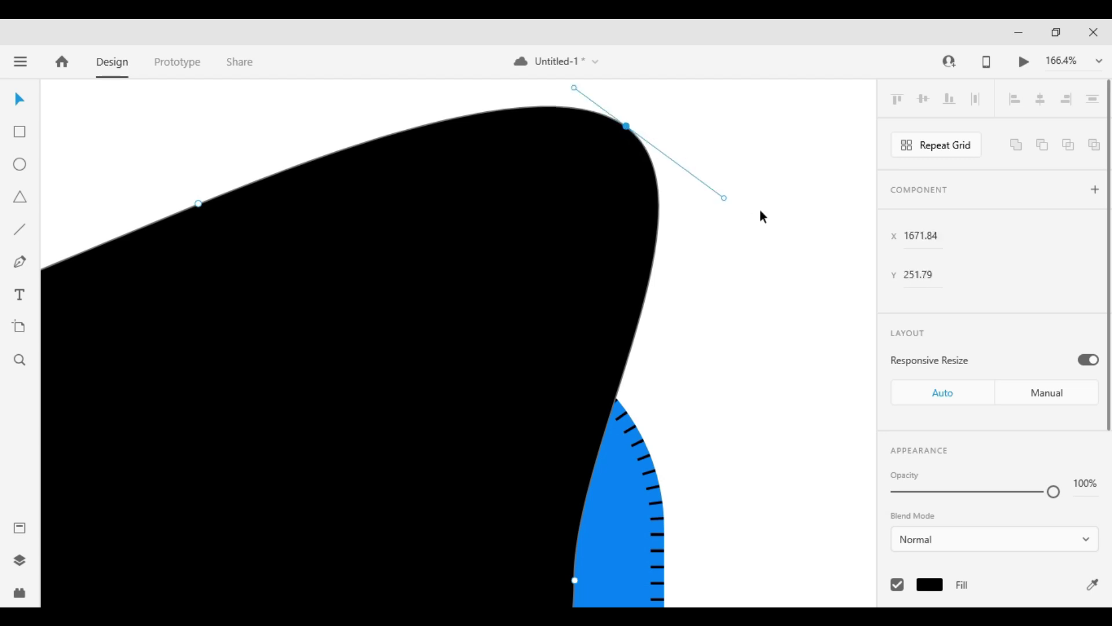
drag(630, 135, 586, 248)
drag(703, 224, 721, 325)
key(ctrl+0)
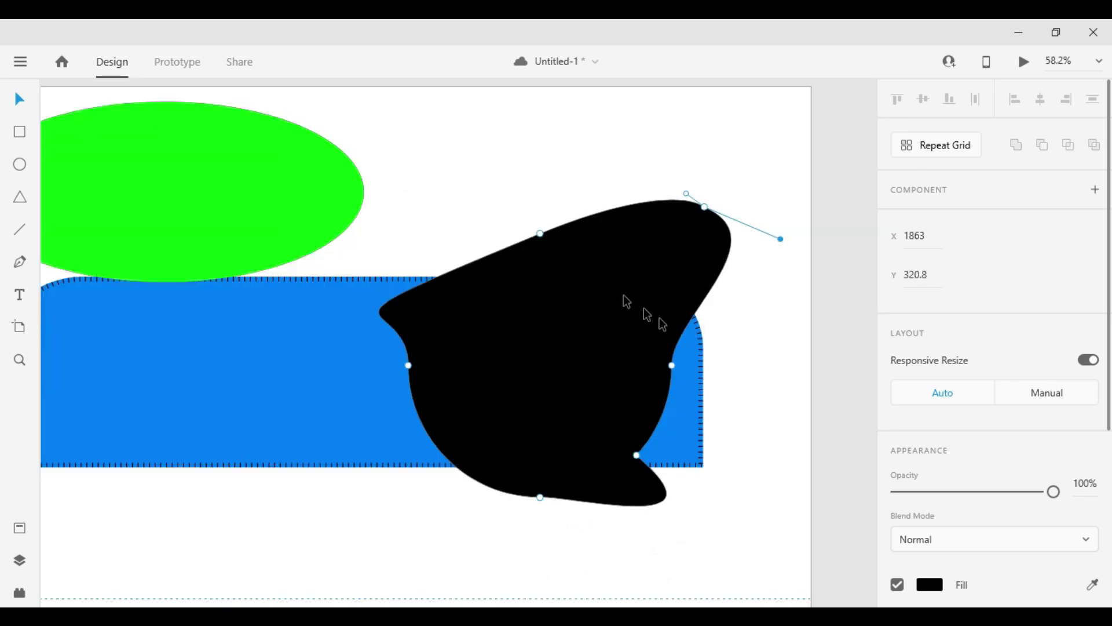
- Draw a triangle about 486 px high overlapping the black shape and fill it with violet-blue
click(18, 200)
drag(395, 115, 643, 344)
scroll(996, 492, down, 3)
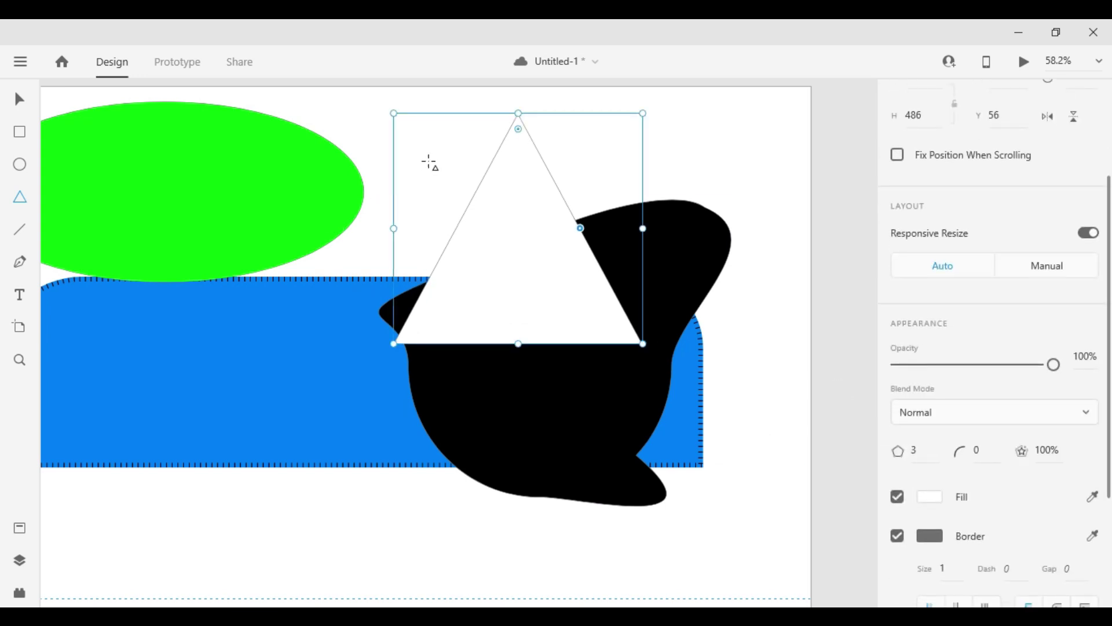
click(944, 499)
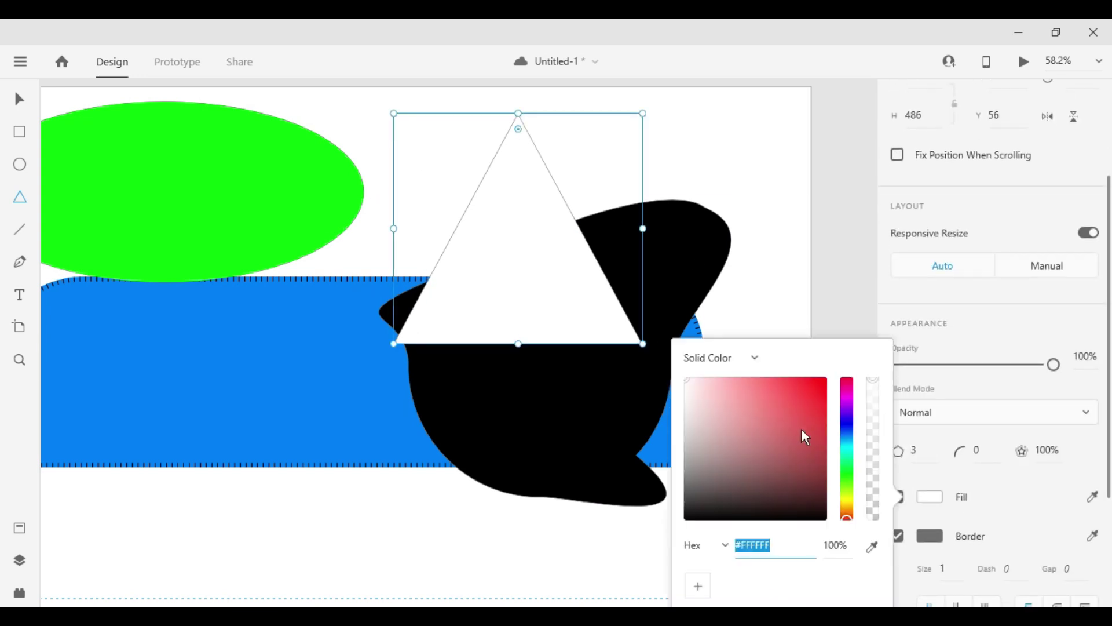
click(850, 427)
- Convert the triangle's apex to a smooth curve and pull its right handle downward to skew the shape
double_click(519, 118)
double_click(519, 115)
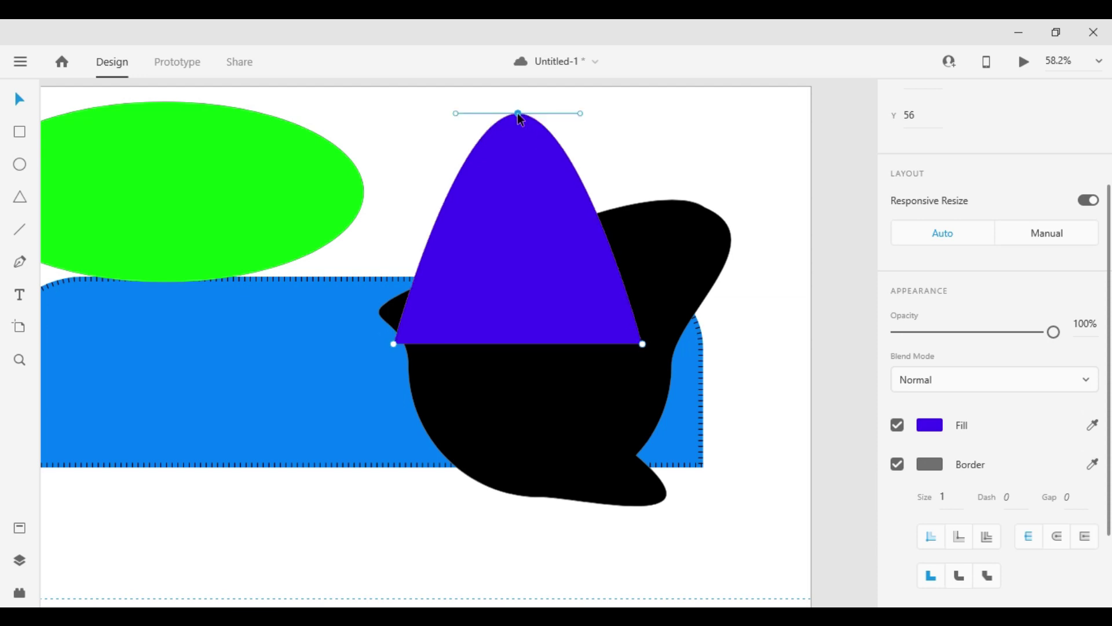
drag(581, 114, 686, 300)
- Bulge the large blue shape's upper-left corner outward by extending its left-edge anchor handle, and save the document
click(313, 413)
drag(293, 417, 652, 379)
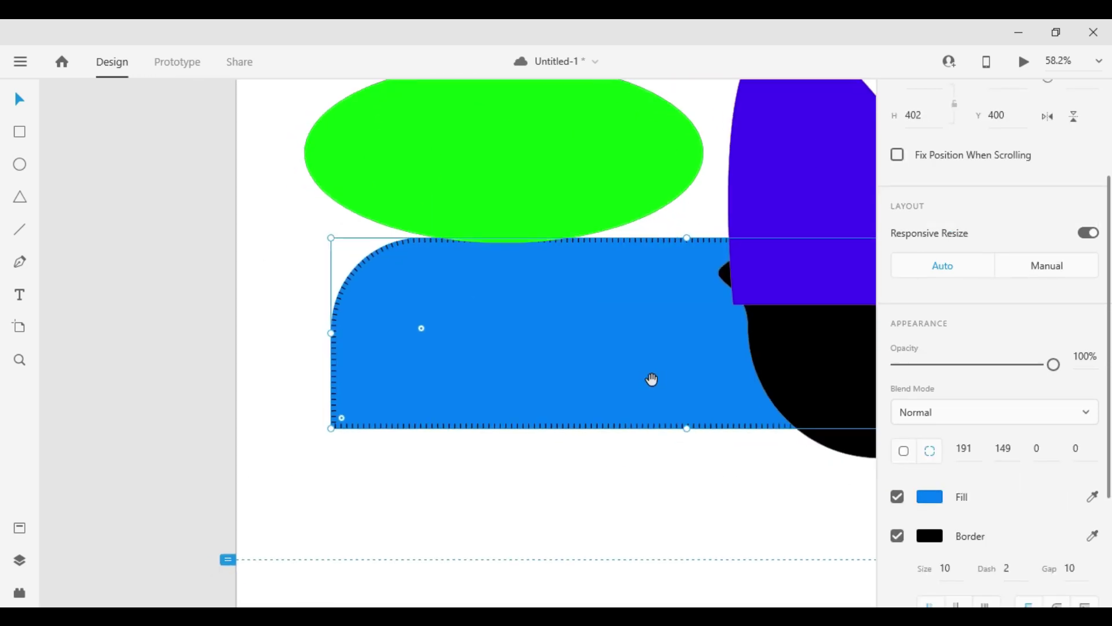
double_click(411, 382)
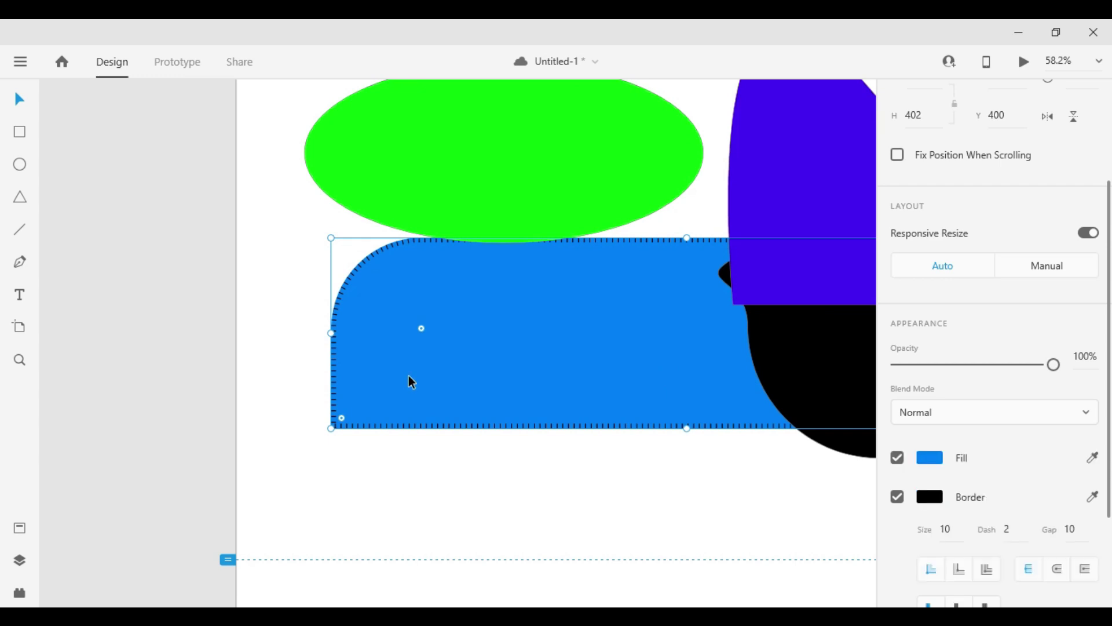
click(333, 329)
drag(333, 278, 144, 251)
key(Escape)
drag(701, 467, 522, 492)
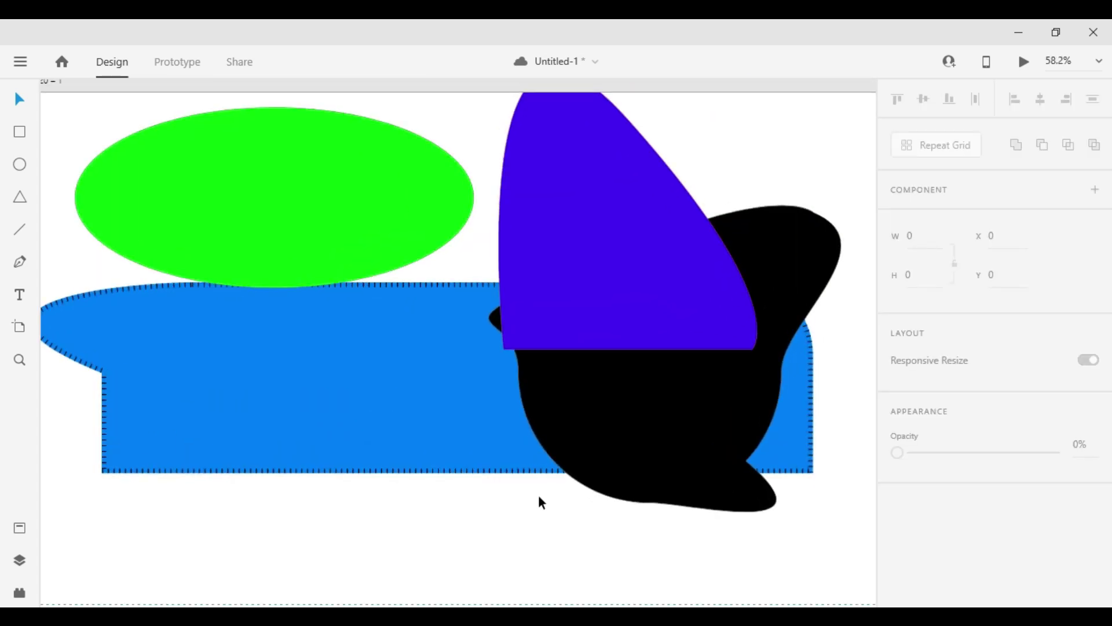
key(ctrl+s)
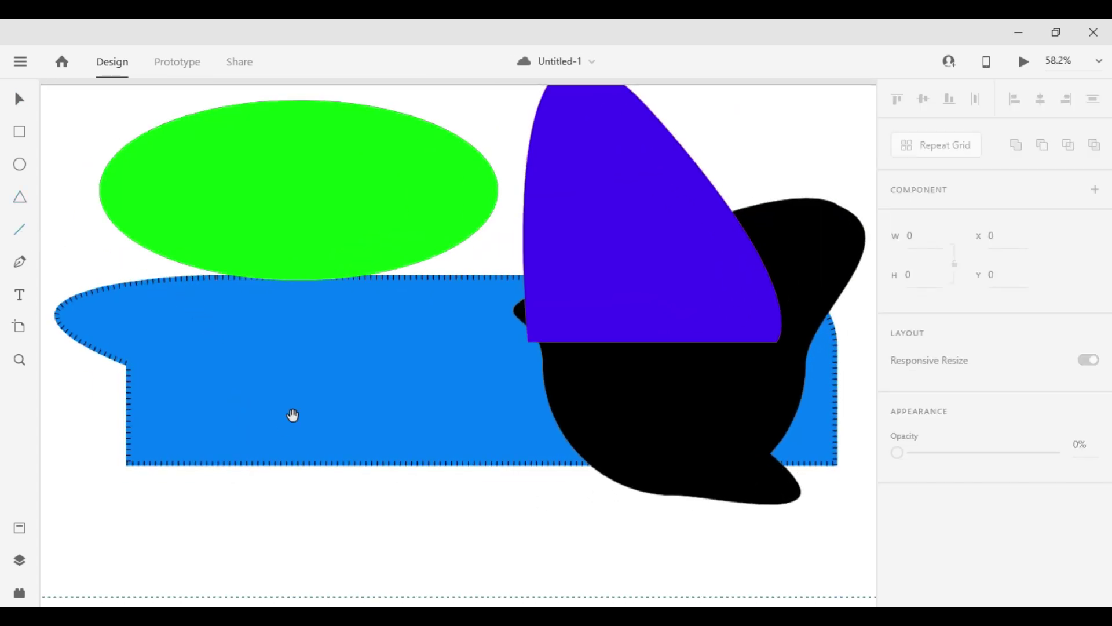
- Draw a horizontal line about 507 px long in the empty area below the large blue shape
scroll(380, 261, down, 5)
scroll(380, 261, up, 5)
mouse_move(252, 329)
mouse_down()
mouse_move(516, 300)
mouse_move(705, 343)
mouse_move(660, 477)
mouse_move(669, 293)
mouse_move(690, 330)
mouse_up()
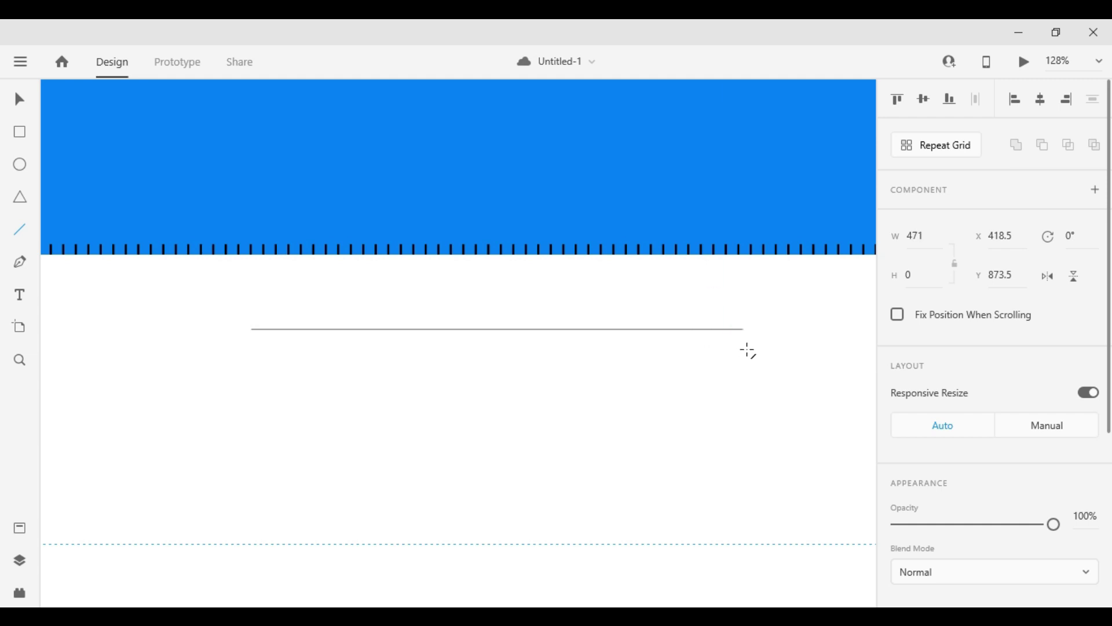
drag(781, 368, 781, 367)
- Set the line's border size to 7 and its colour to red (#FF0000)
scroll(927, 397, down, 5)
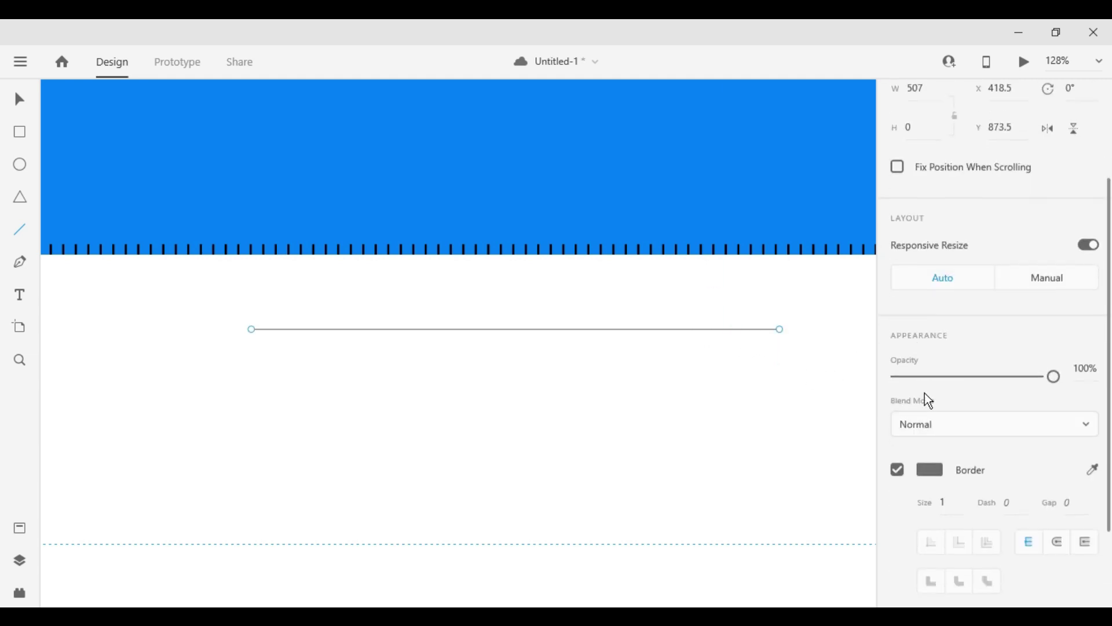
click(957, 422)
key(Up)
key(Up)
key(Up)
key(Up)
key(Up)
key(Up)
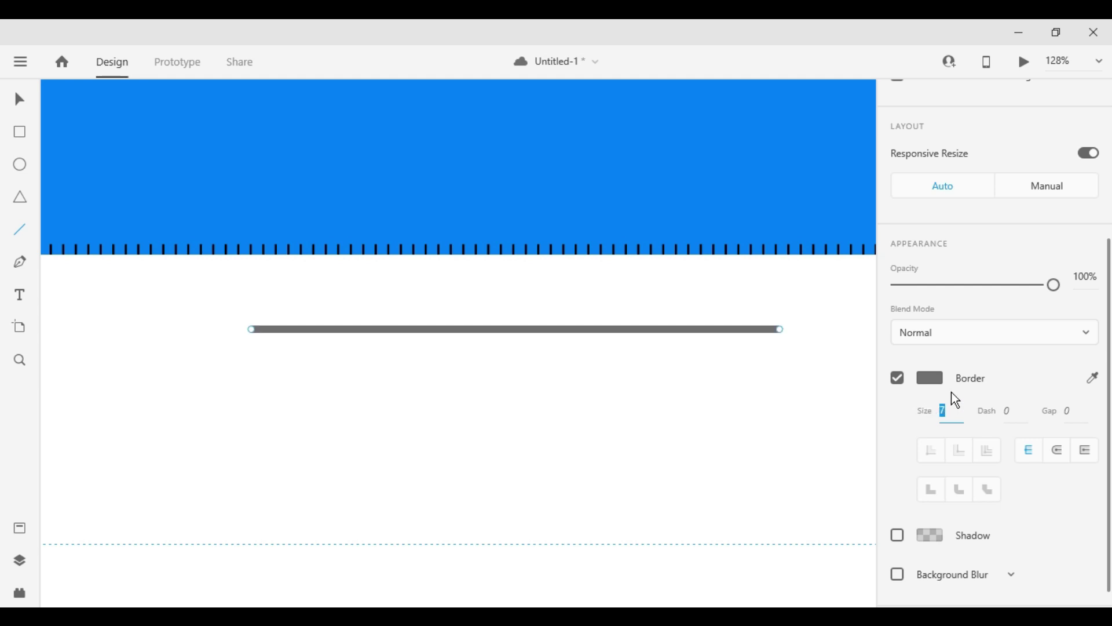
click(940, 378)
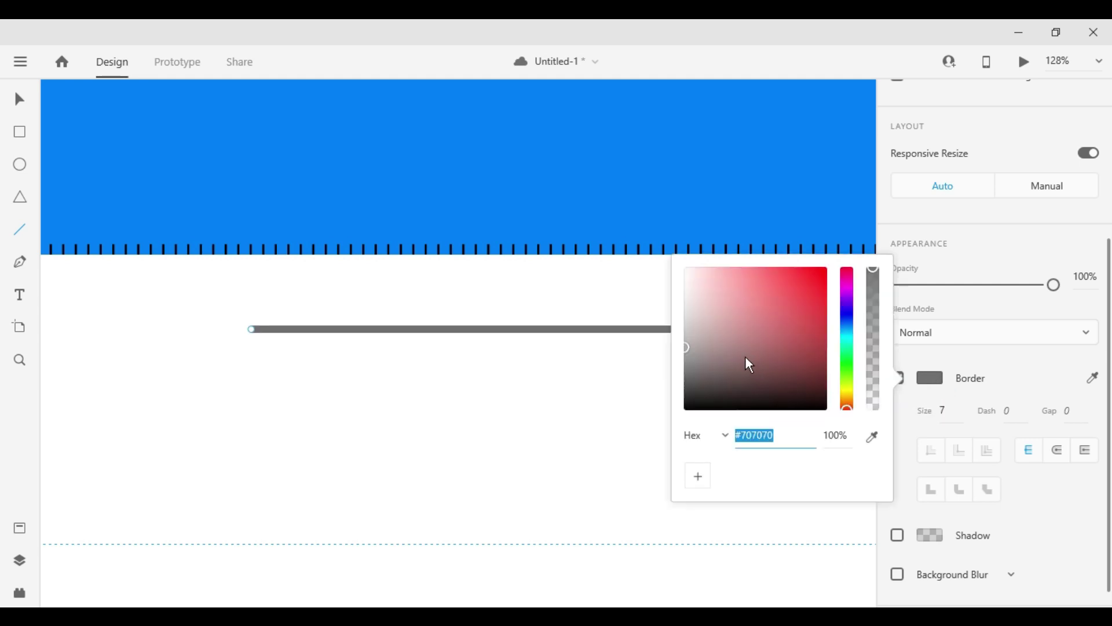
drag(745, 356, 866, 245)
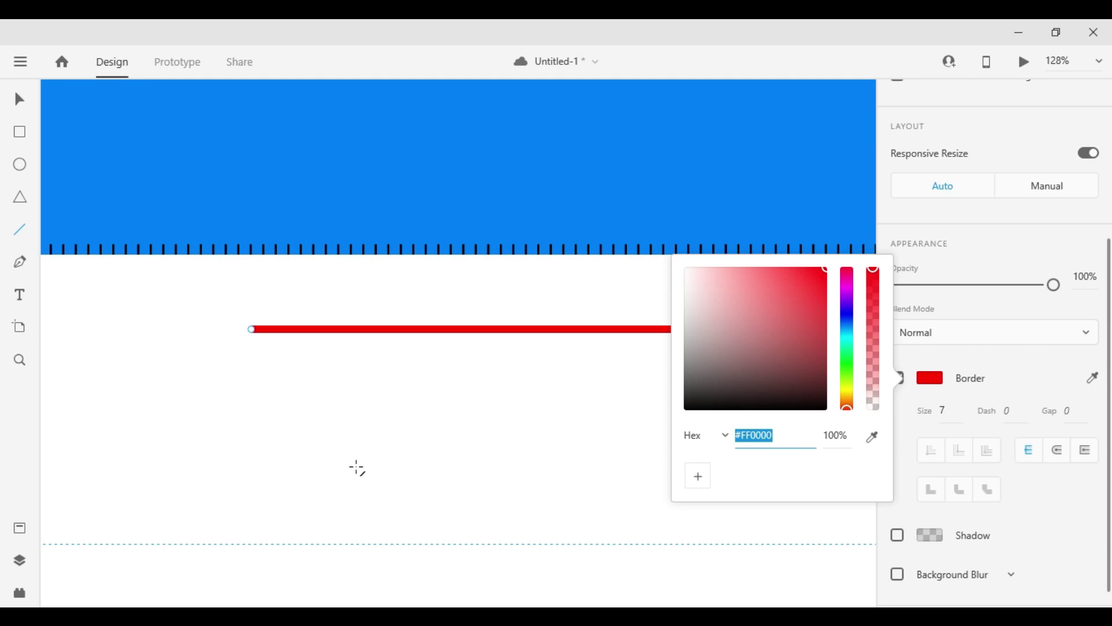
- Convert the red line's right endpoint to a curve point and bend the line downward with its handle
key(Escape)
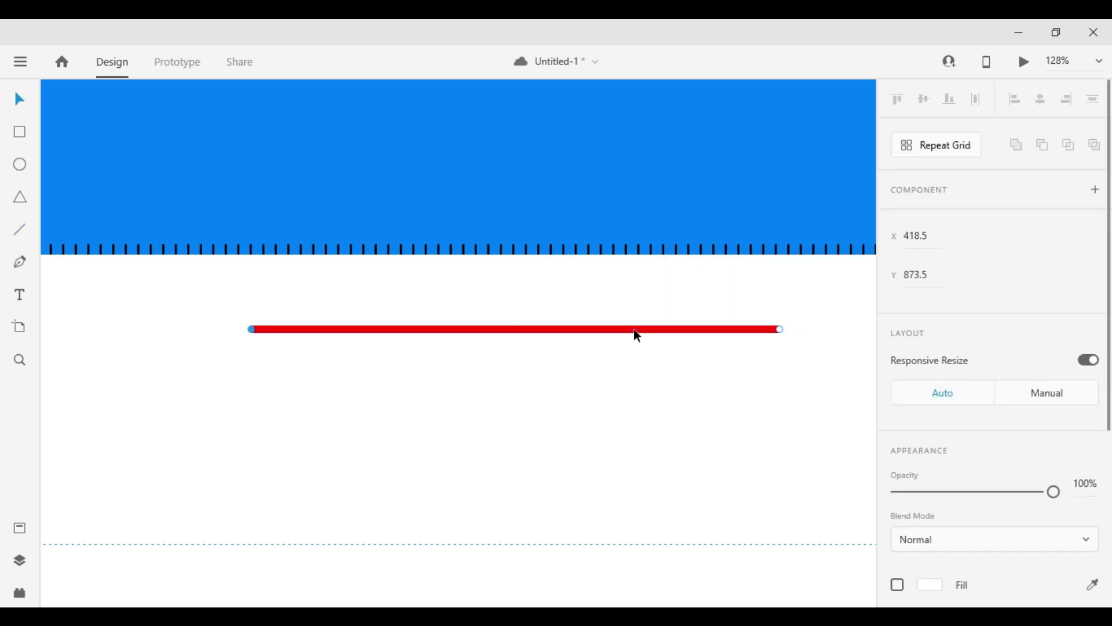
double_click(782, 329)
drag(648, 335, 356, 421)
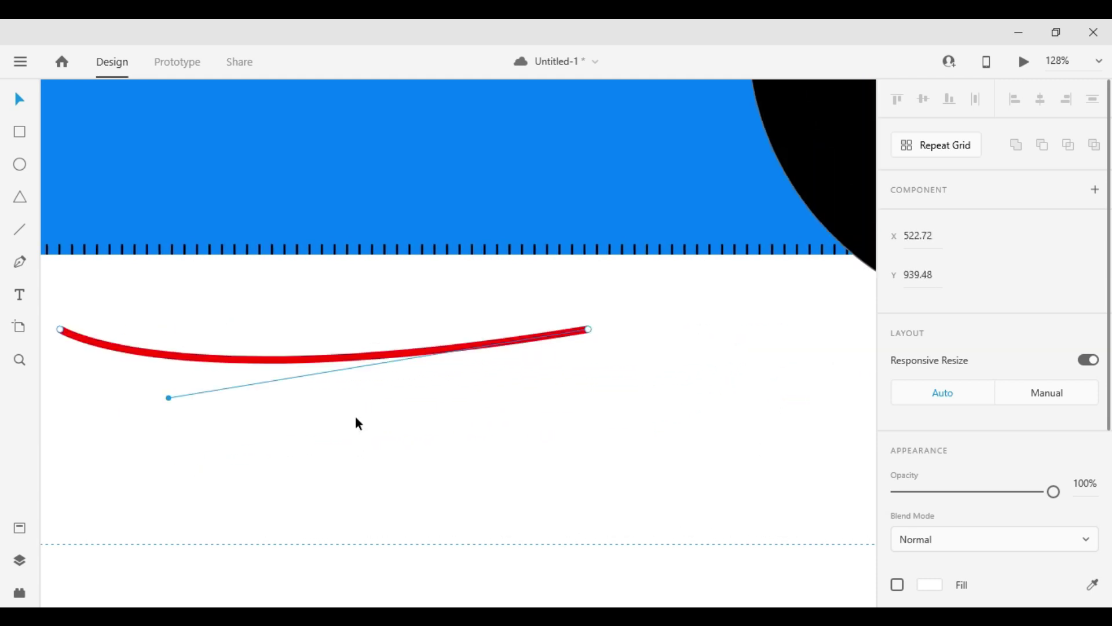
- Draw a closed triangle of about 292 × 232 px with the Pen tool inside the violet-blue shape
click(20, 261)
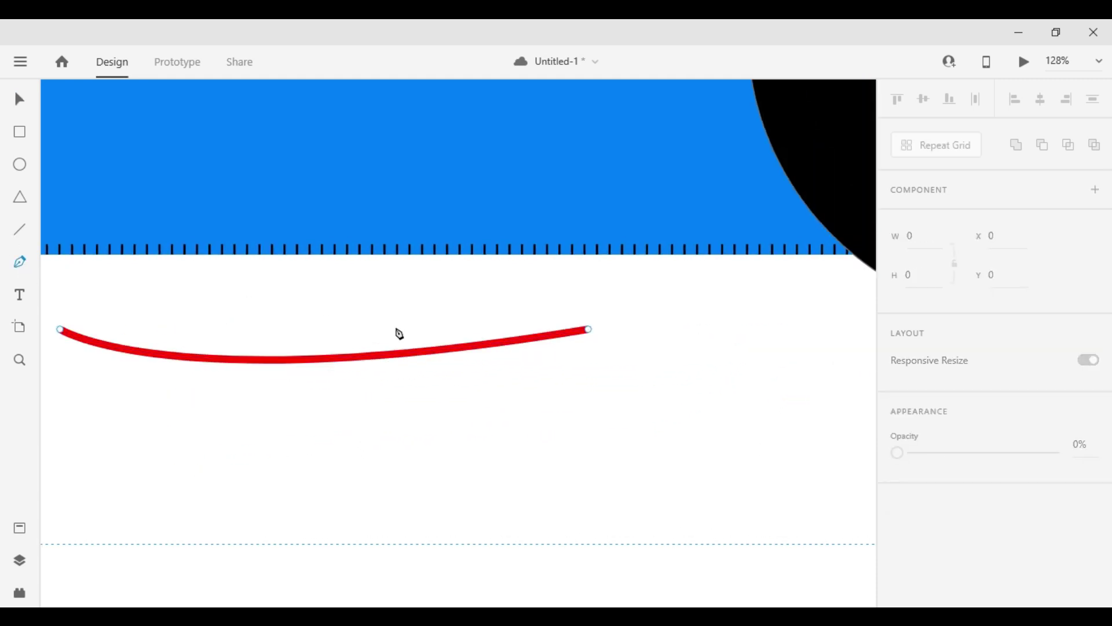
scroll(496, 342, down, 5)
drag(529, 330, 502, 456)
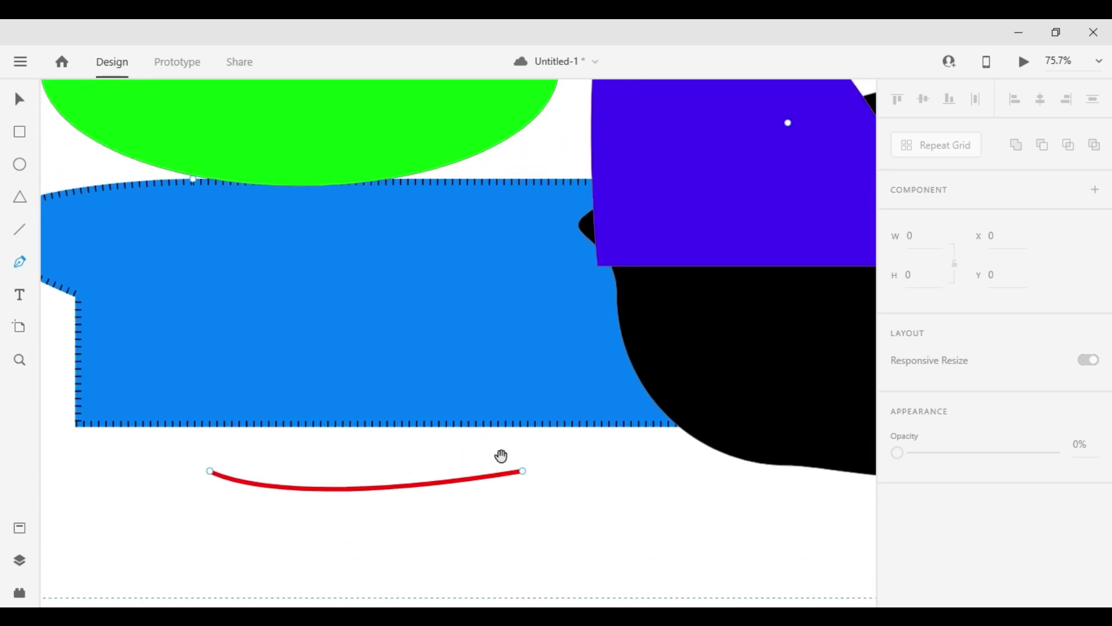
drag(606, 374, 629, 360)
scroll(628, 361, up, 3)
drag(519, 356, 158, 288)
scroll(462, 303, up, 3)
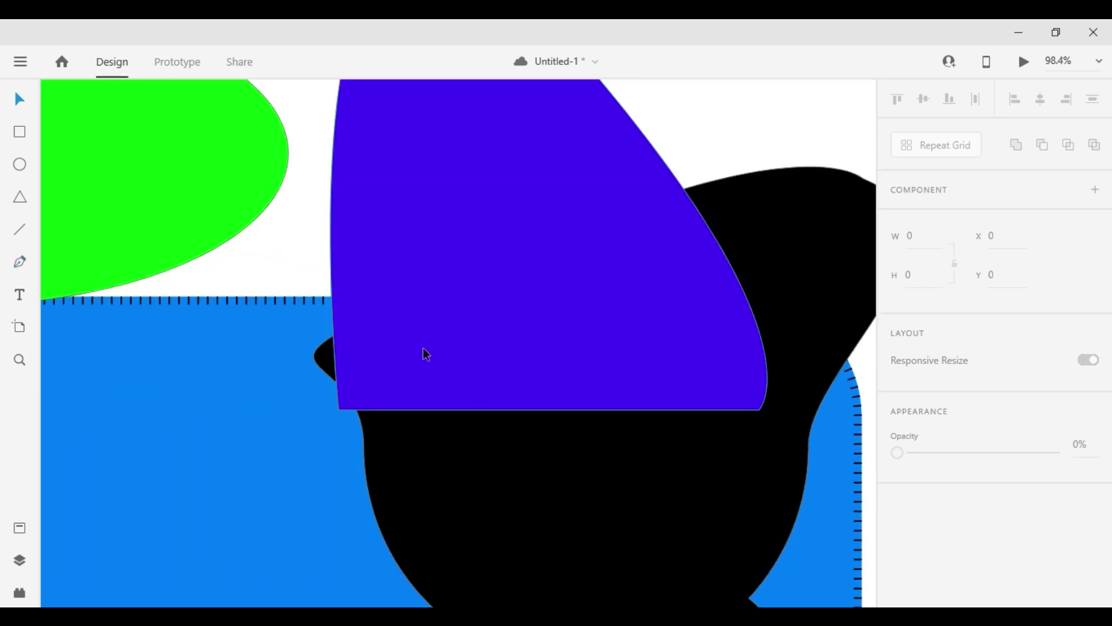
click(426, 353)
click(17, 264)
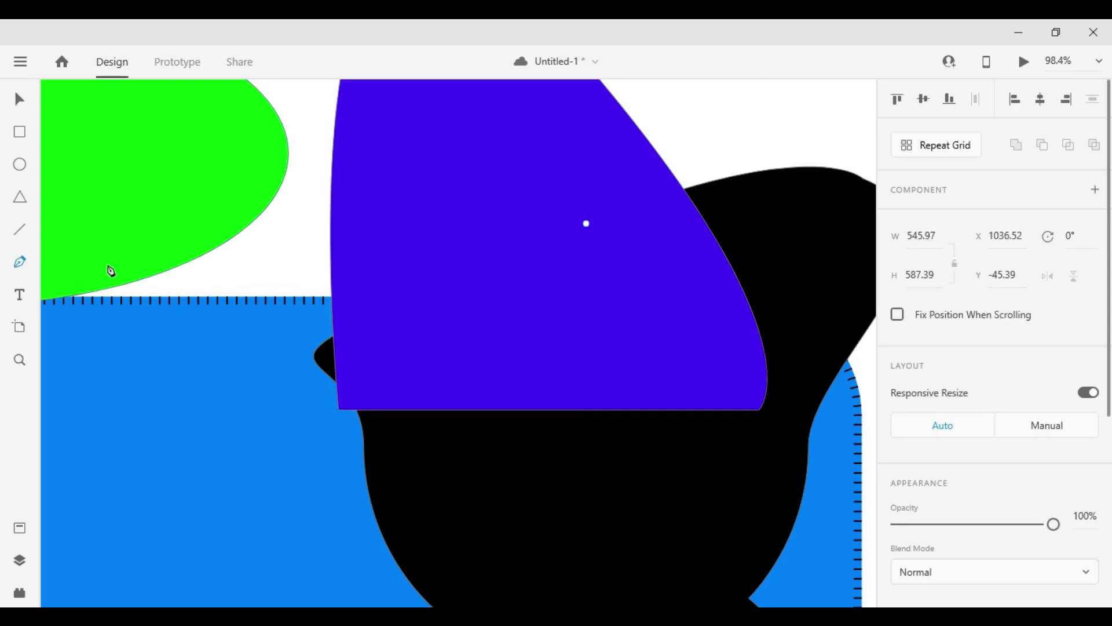
click(419, 361)
click(486, 175)
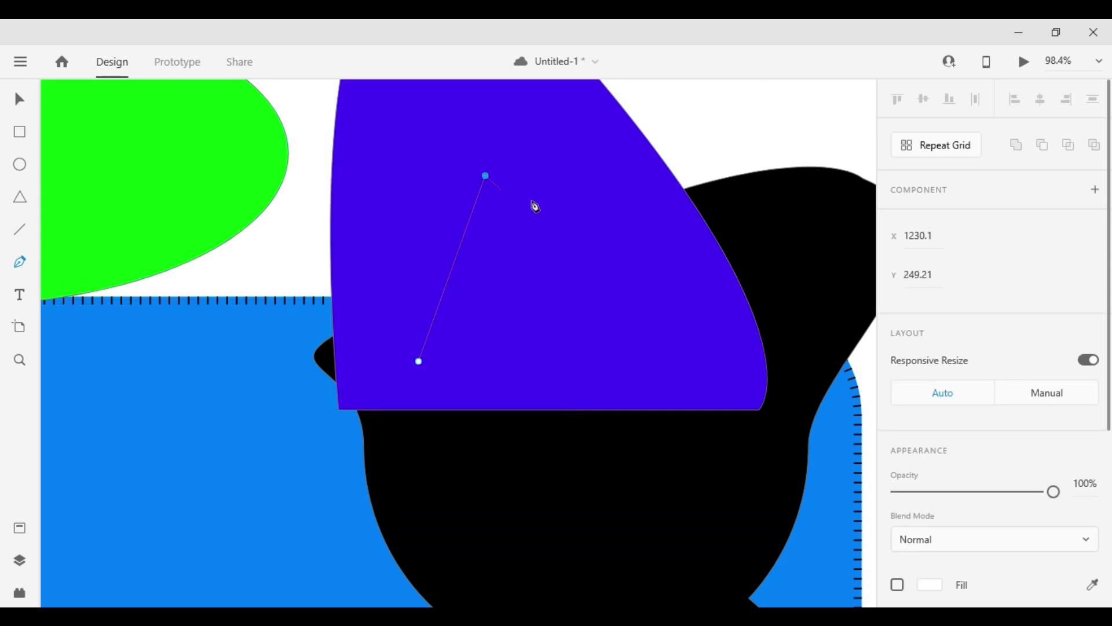
click(652, 354)
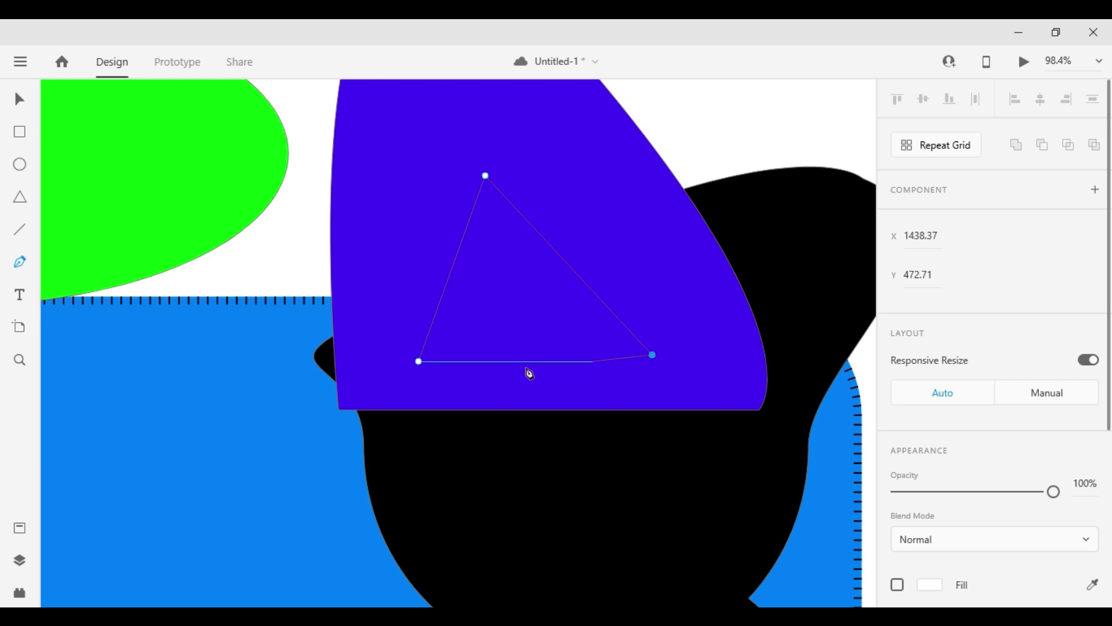
click(419, 361)
key(Escape)
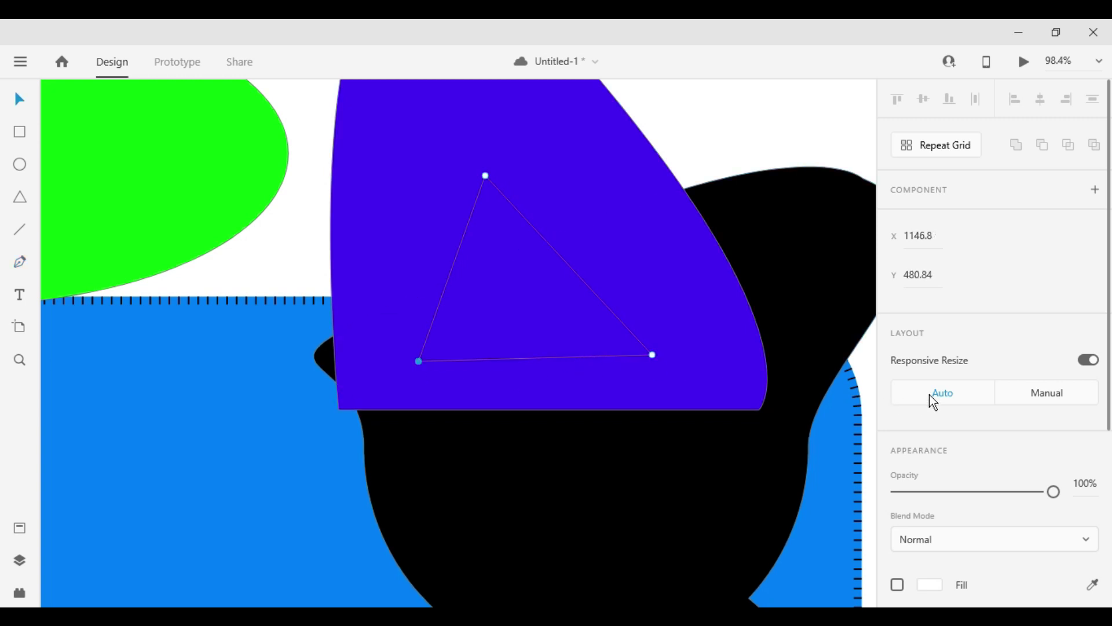
- Fill the pen-drawn triangle with turquoise (#00FFA8)
scroll(936, 451, down, 2)
click(930, 504)
drag(805, 434, 847, 326)
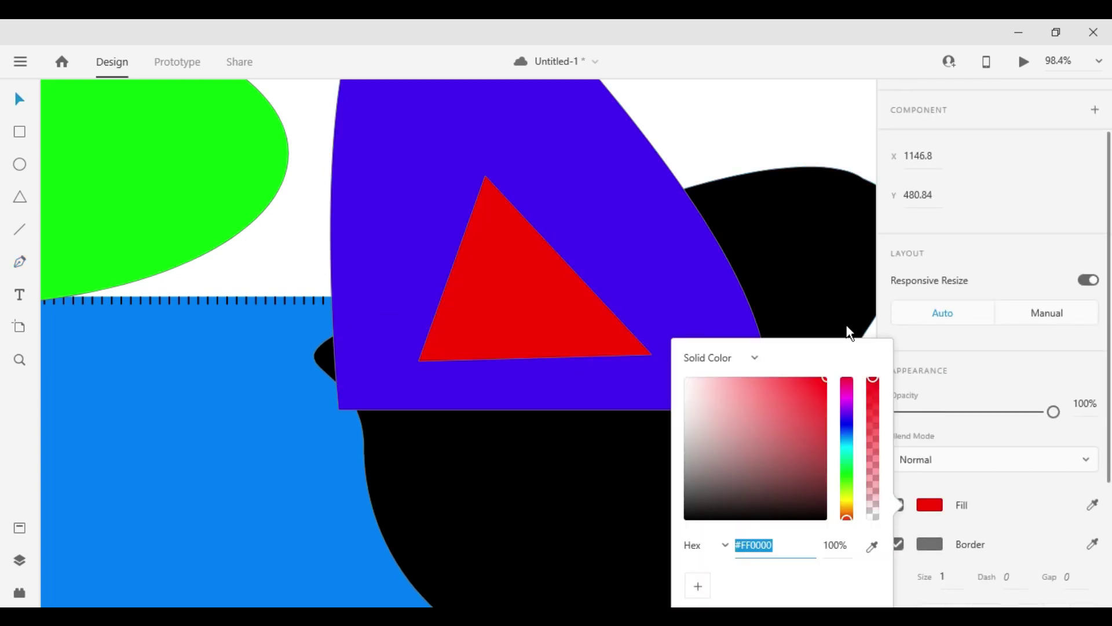
click(850, 458)
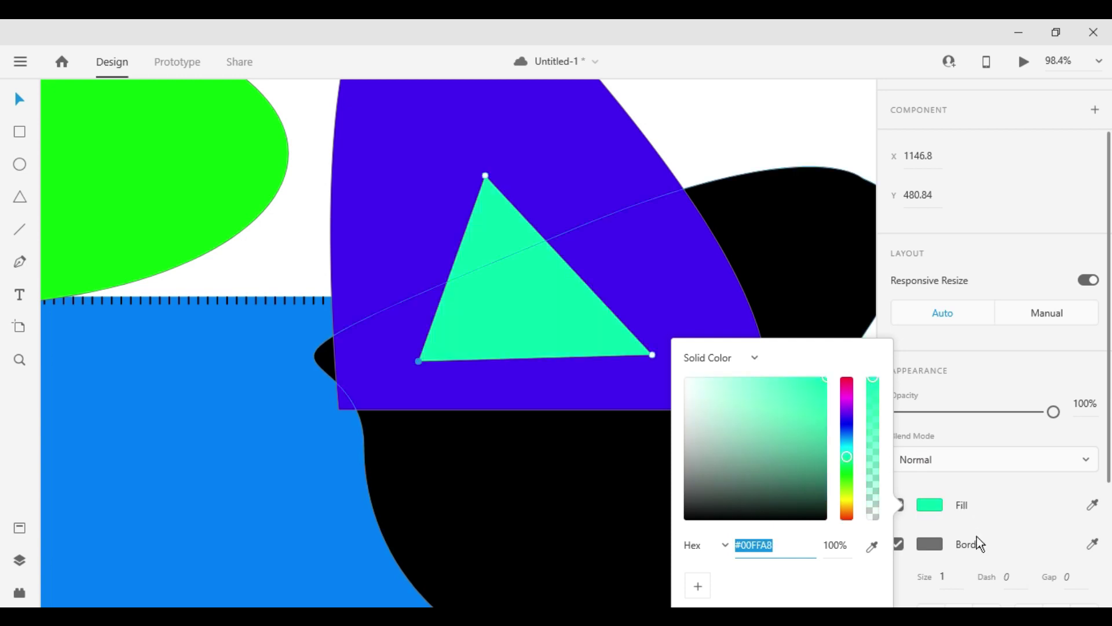
- Look at the triangle's border colour settings, and switch its fill off and back on
click(928, 544)
click(929, 544)
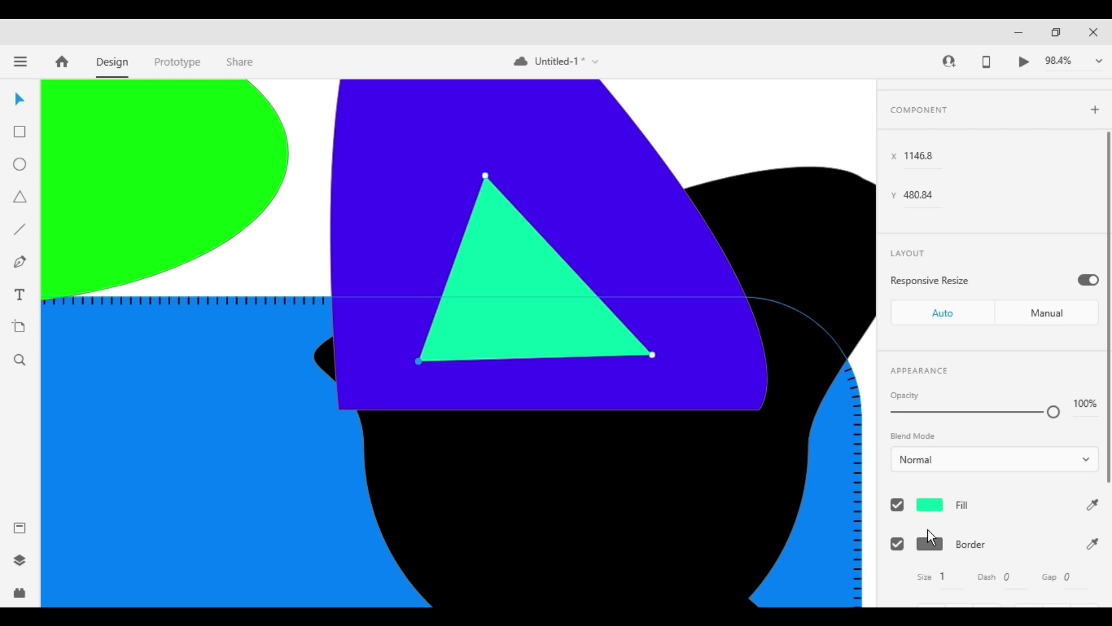
click(895, 507)
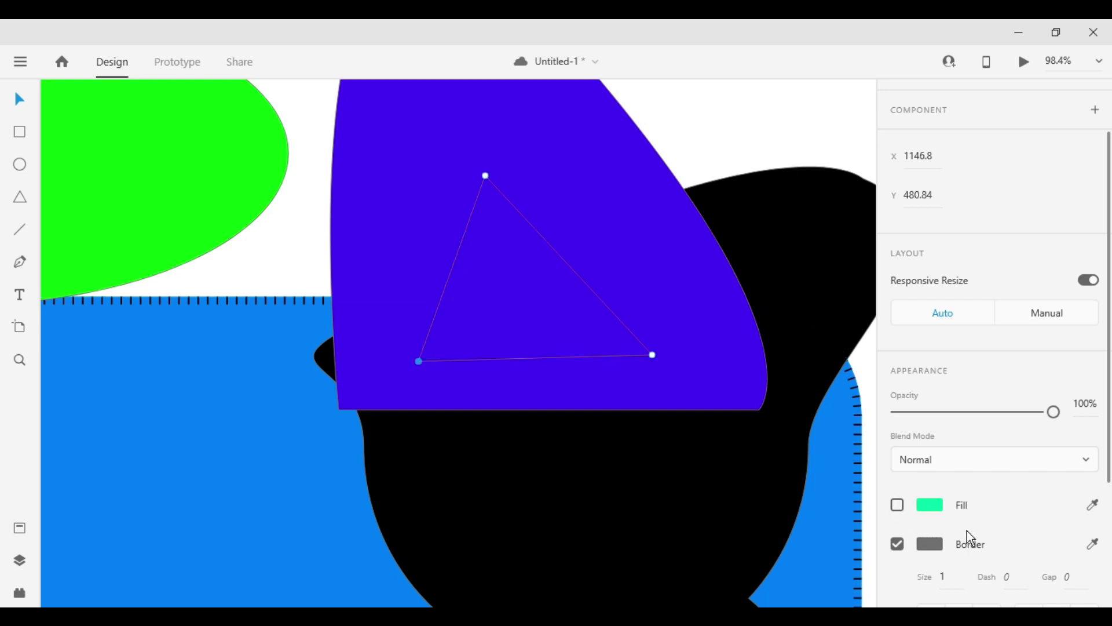
click(898, 507)
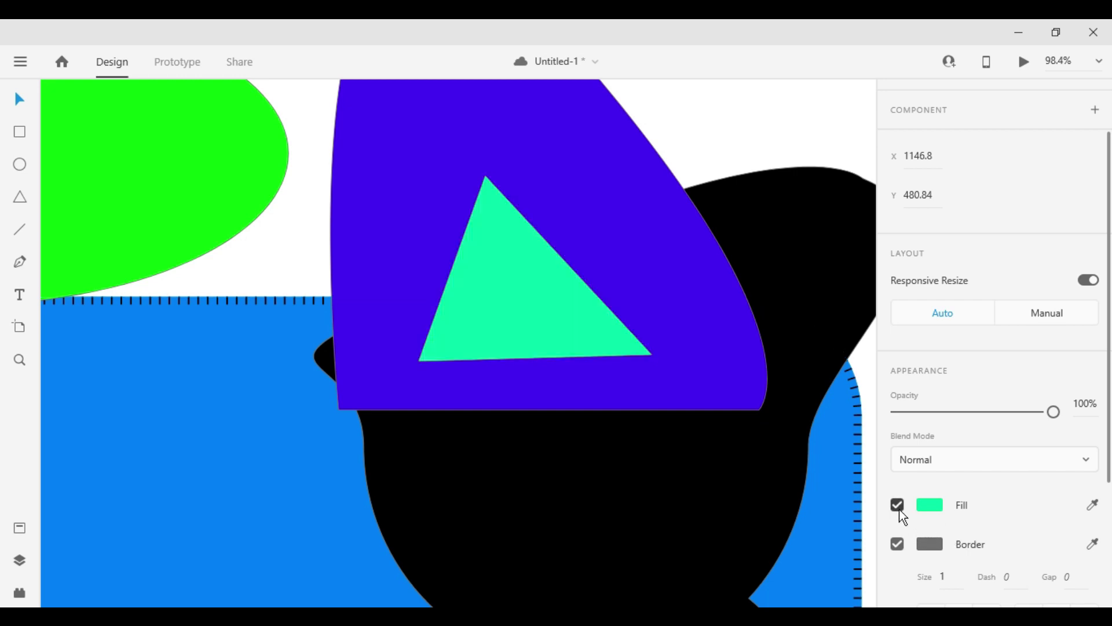
- Remove the turquoise triangle's border and move the triangle onto the right part of the green ellipse
click(900, 540)
click(598, 368)
drag(549, 296, 84, 273)
- Change the violet-blue shape's fill to cyan (#00E5FF)
click(18, 263)
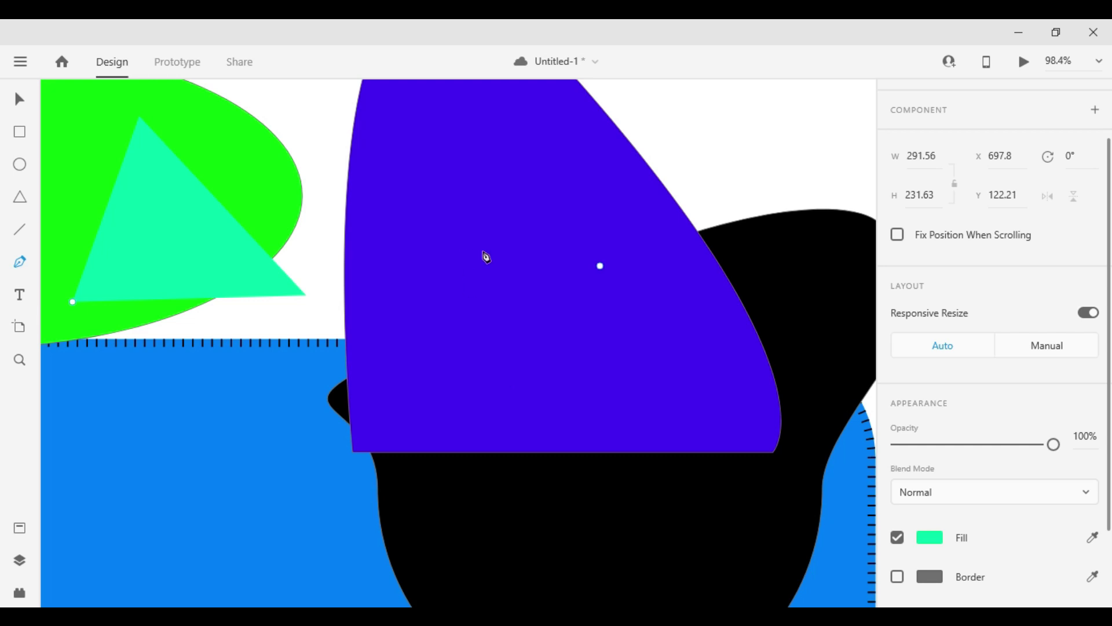
click(19, 99)
click(523, 246)
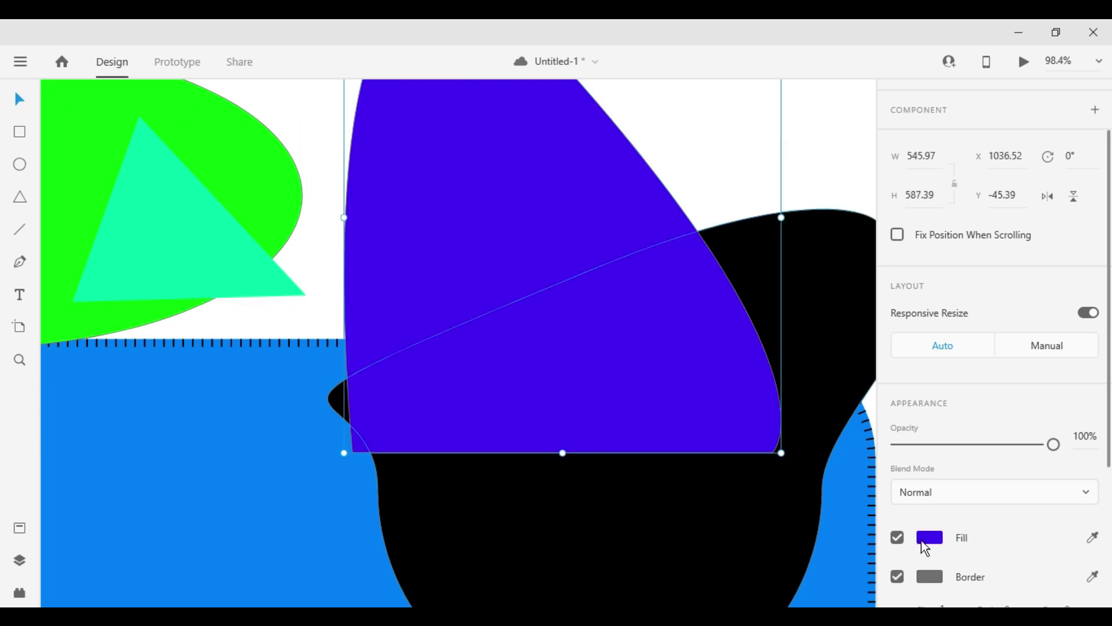
click(925, 541)
drag(847, 442, 846, 447)
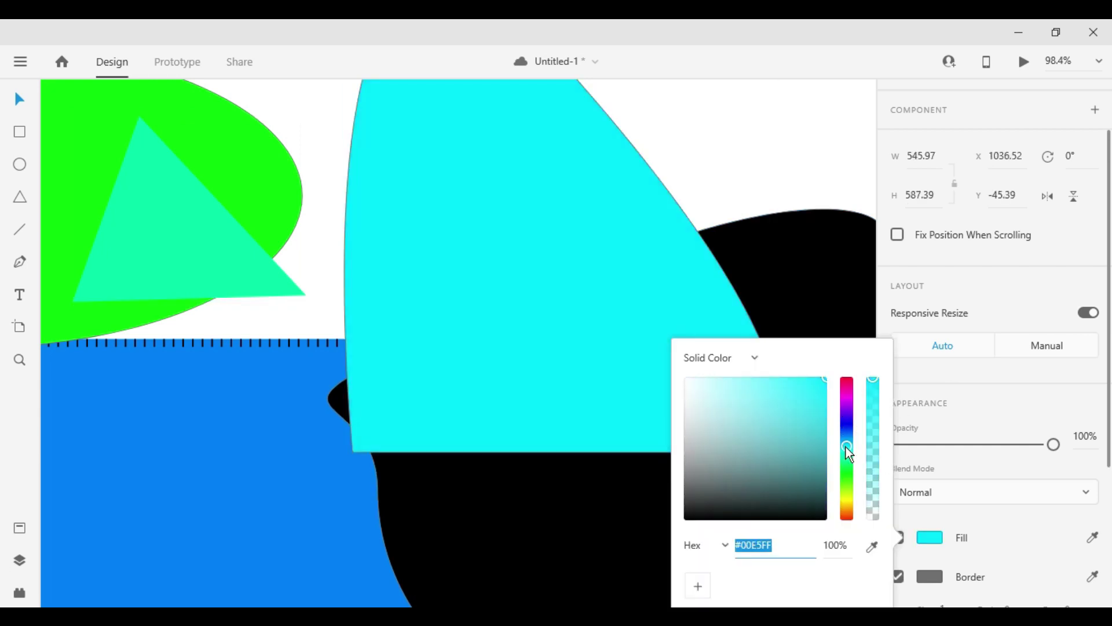
key(Escape)
- Draw a closed three-anchor Pen path with one straight and two curved sides inside the cyan shape, and move it out to the upper right
click(20, 260)
click(567, 368)
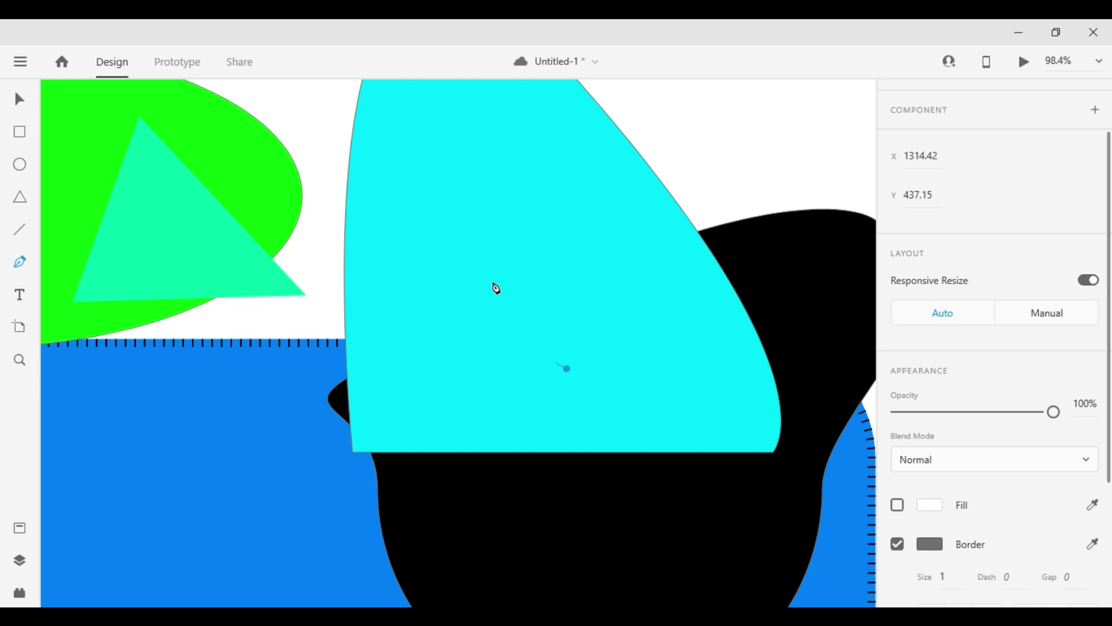
click(445, 220)
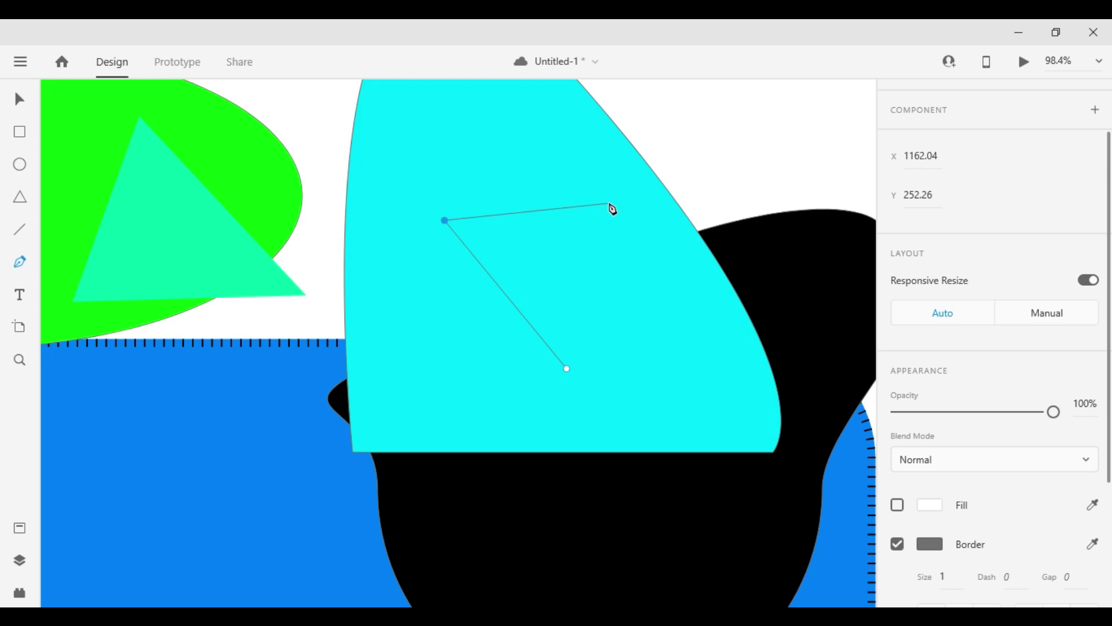
drag(610, 205, 753, 357)
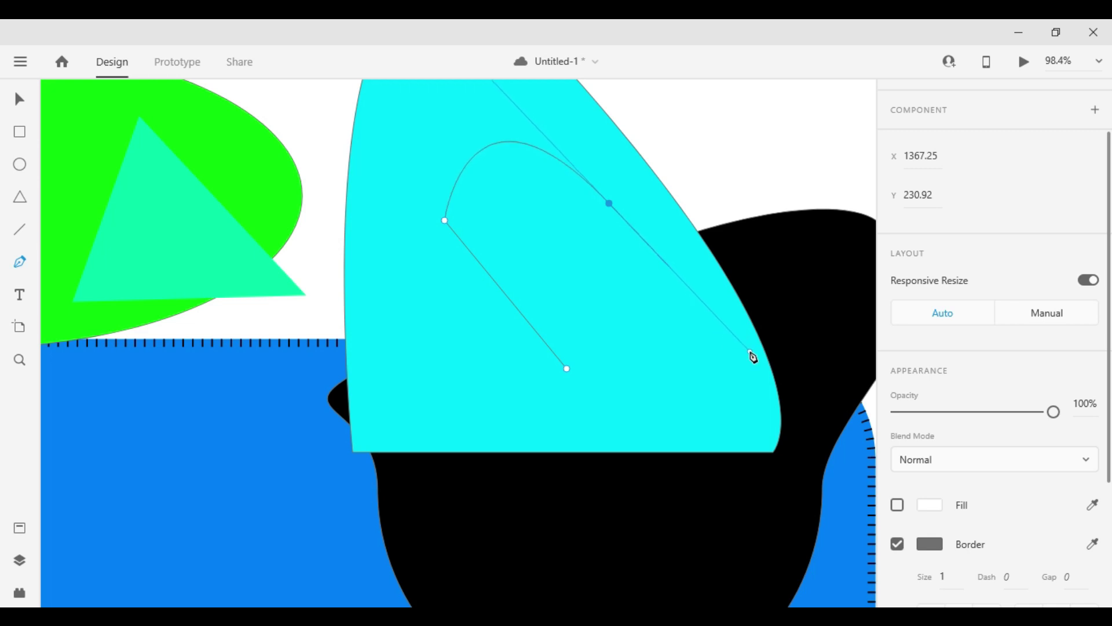
drag(754, 357, 751, 352)
click(567, 371)
key(Escape)
key(Escape)
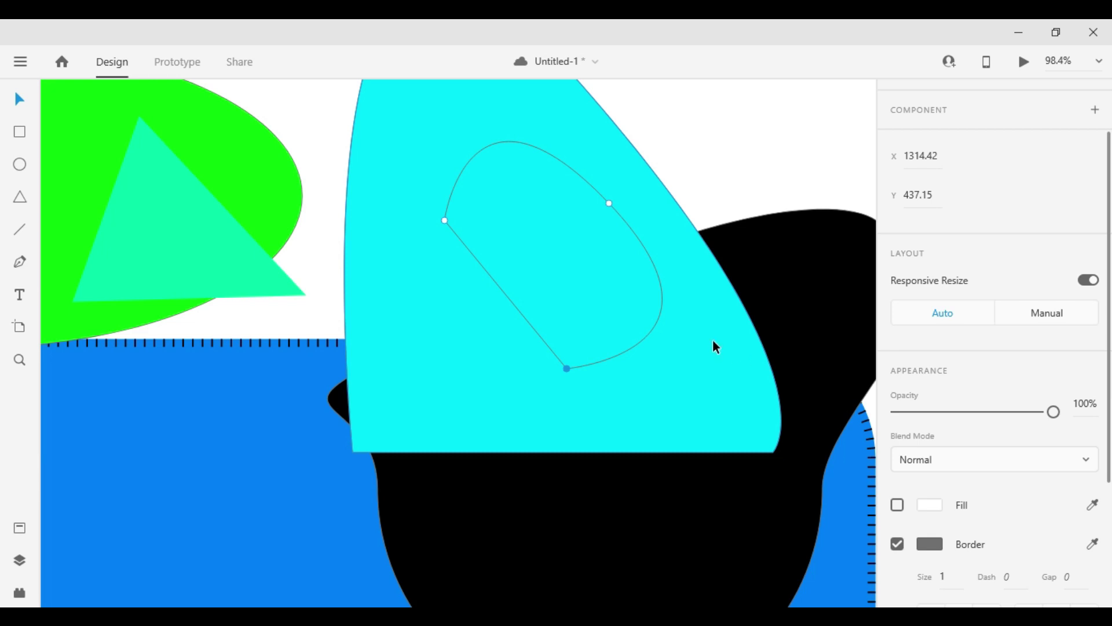
click(722, 351)
drag(662, 322, 776, 116)
- Draw a closed Pen outline of about 245 × 265 px with one curved side, collapsing the last handle onto the start anchor for a straight closing edge
click(30, 259)
click(460, 374)
click(503, 161)
click(656, 313)
drag(662, 328, 642, 445)
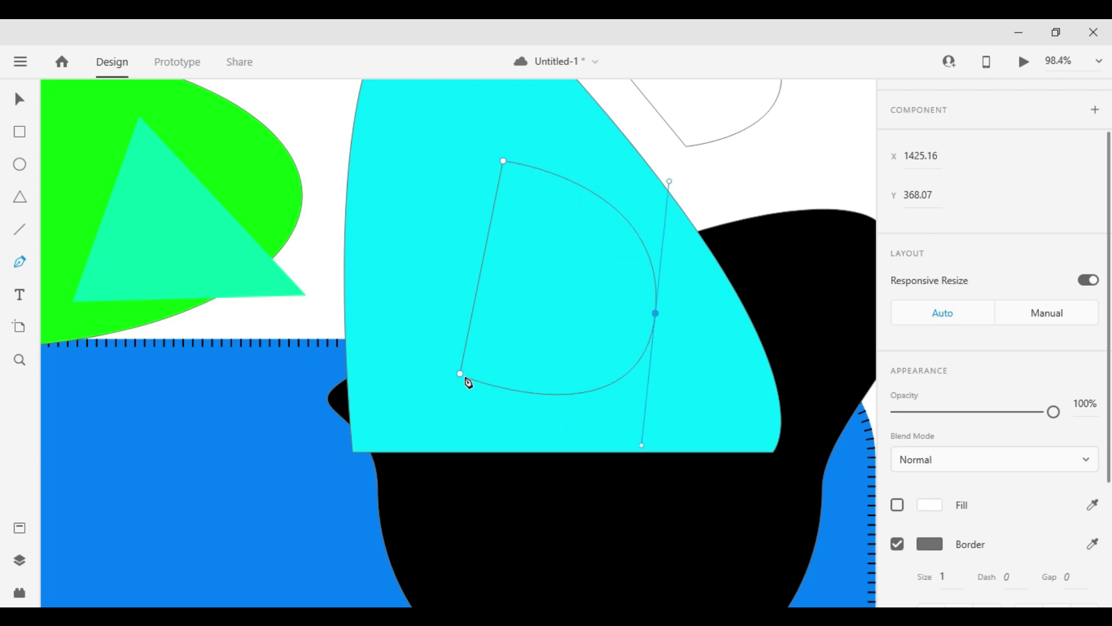
click(643, 446)
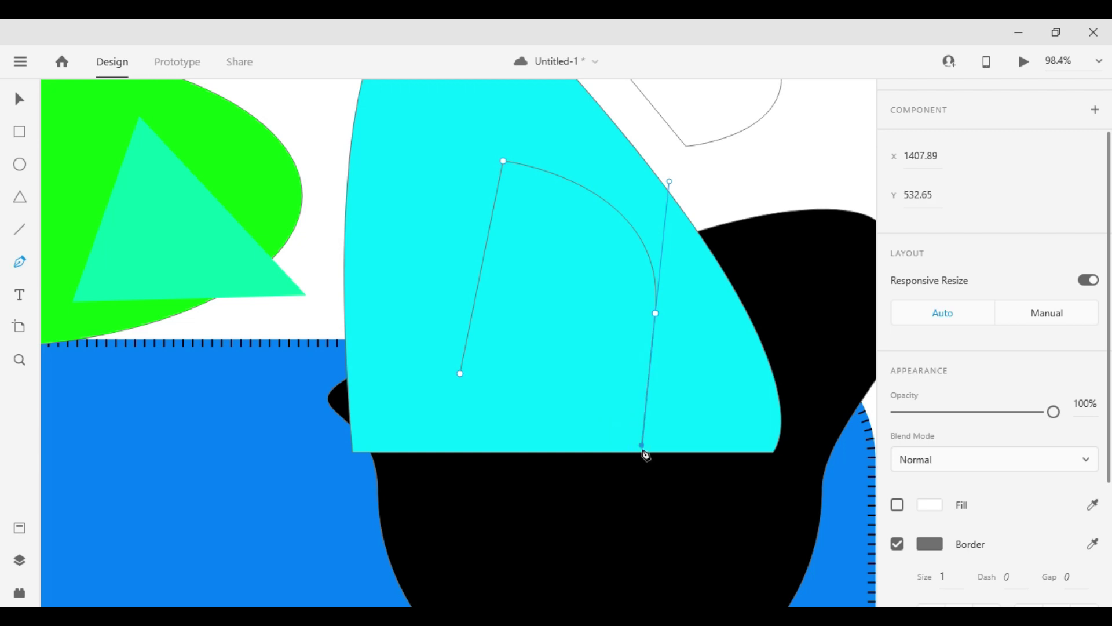
drag(643, 446, 461, 373)
key(Escape)
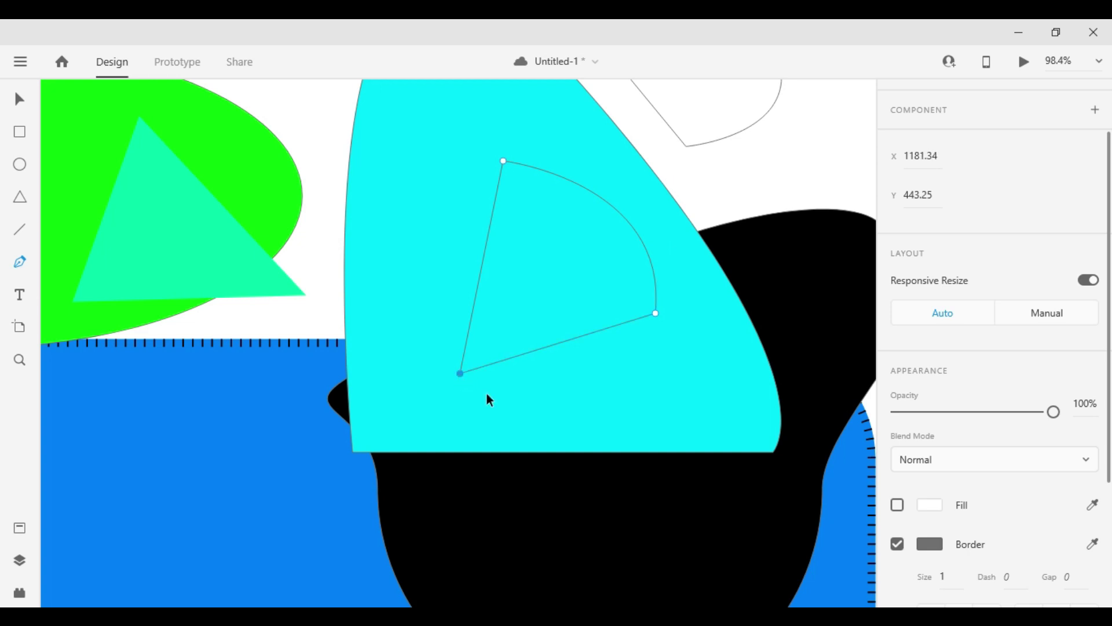
- Move the new wedge-shaped outline up out of the cyan shape, across the artboard's upper edge
click(687, 346)
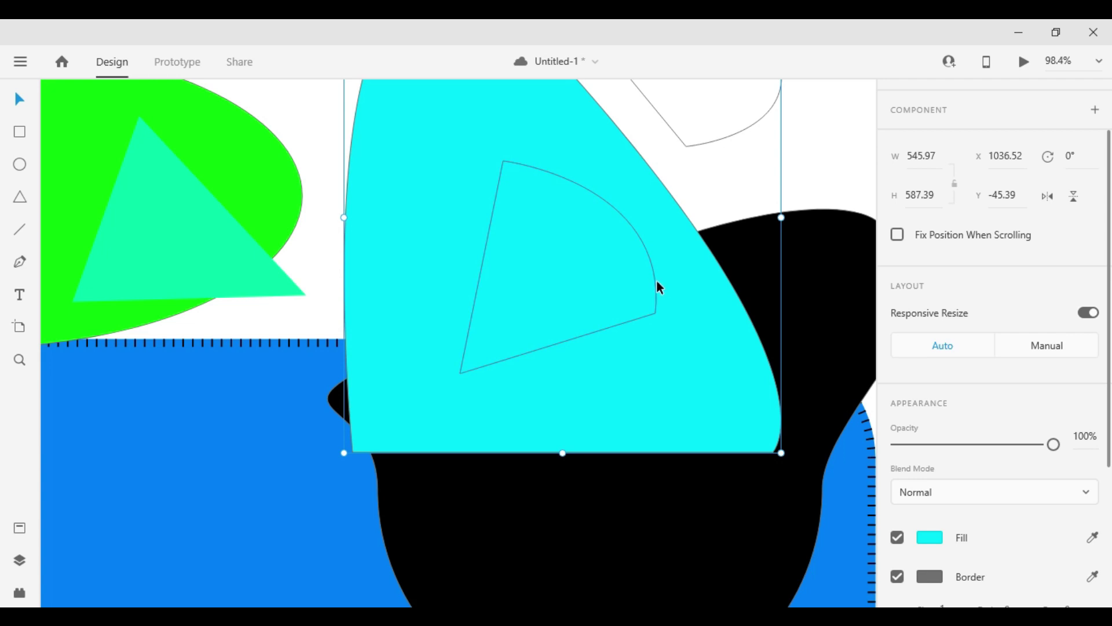
drag(659, 288, 682, 137)
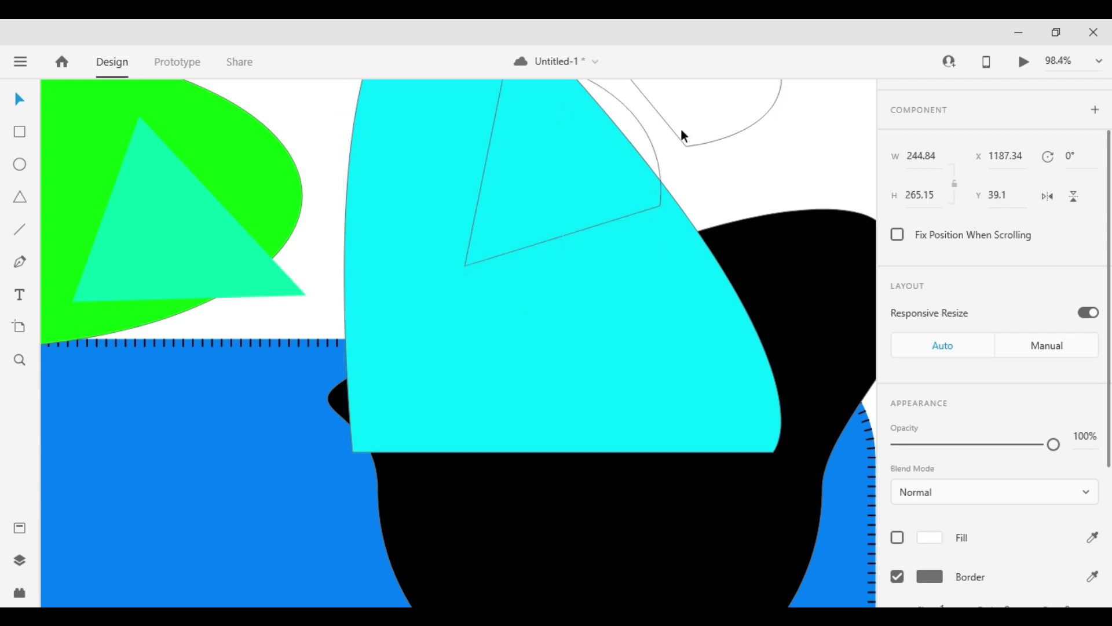
- Draw a closed Pen outline of about 228 × 235 px inside the cyan shape, with one curved side and a straight closing edge
scroll(405, 290, up, 2)
key(p)
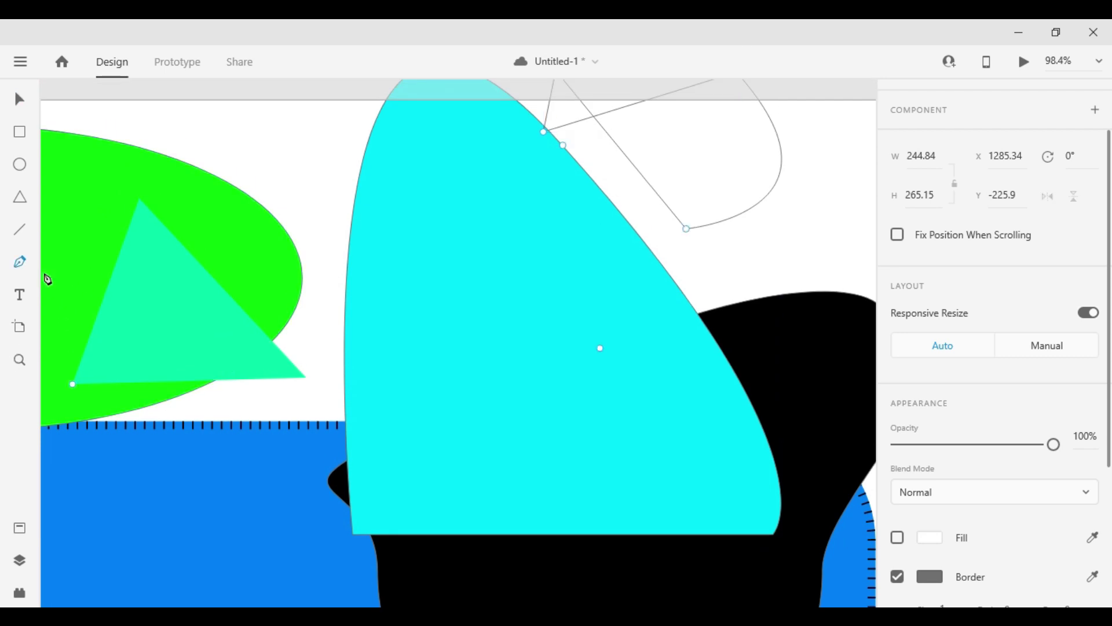
click(456, 430)
click(504, 242)
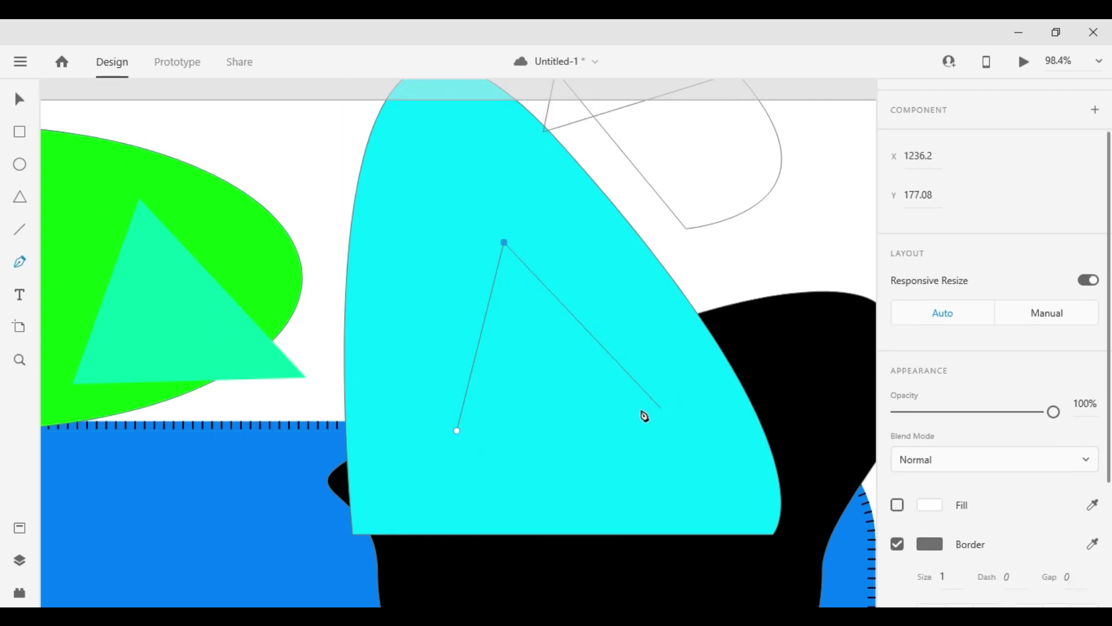
drag(636, 387, 607, 504)
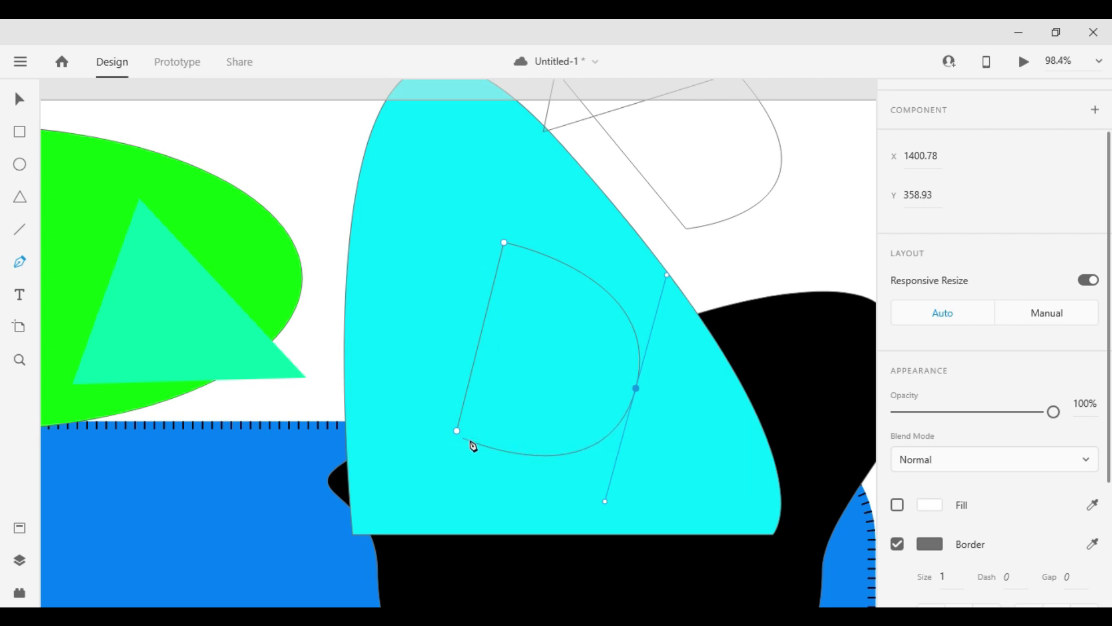
click(605, 502)
click(458, 431)
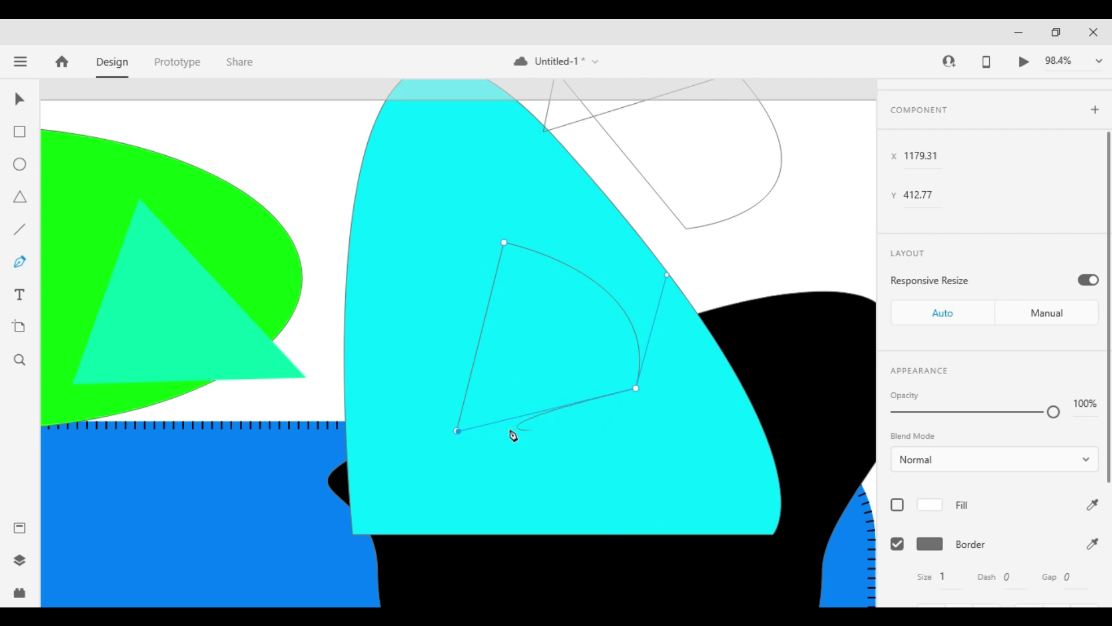
click(457, 432)
- Move the new wedge-shaped outline up to the cyan shape's upper right edge, at about X 1279, Y 18
key(Escape)
click(678, 444)
drag(618, 390, 626, 364)
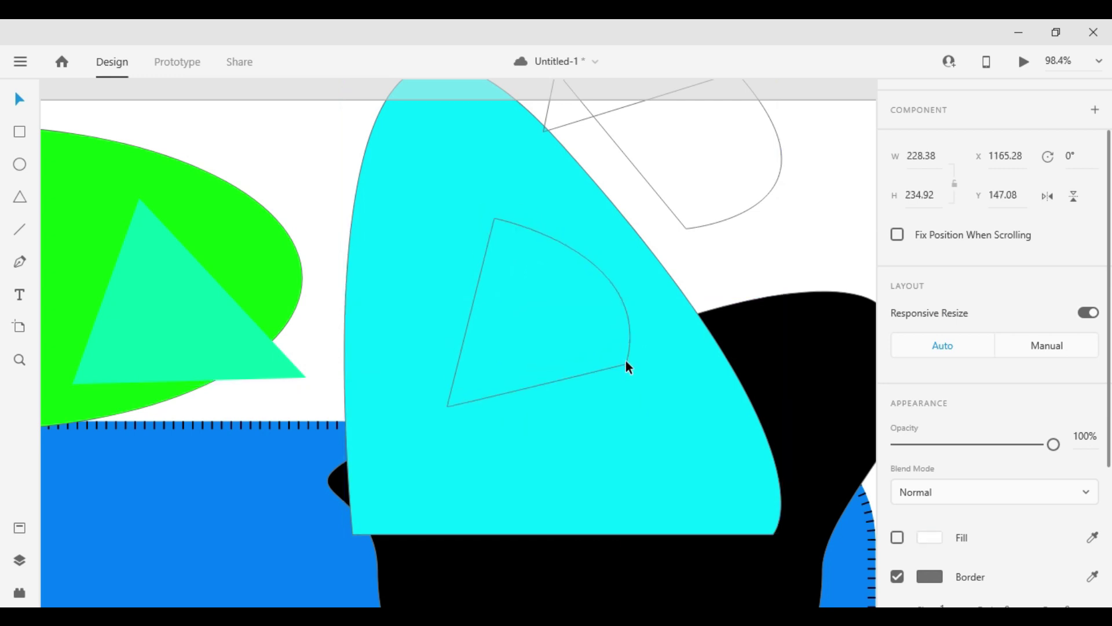
scroll(415, 389, down, 4)
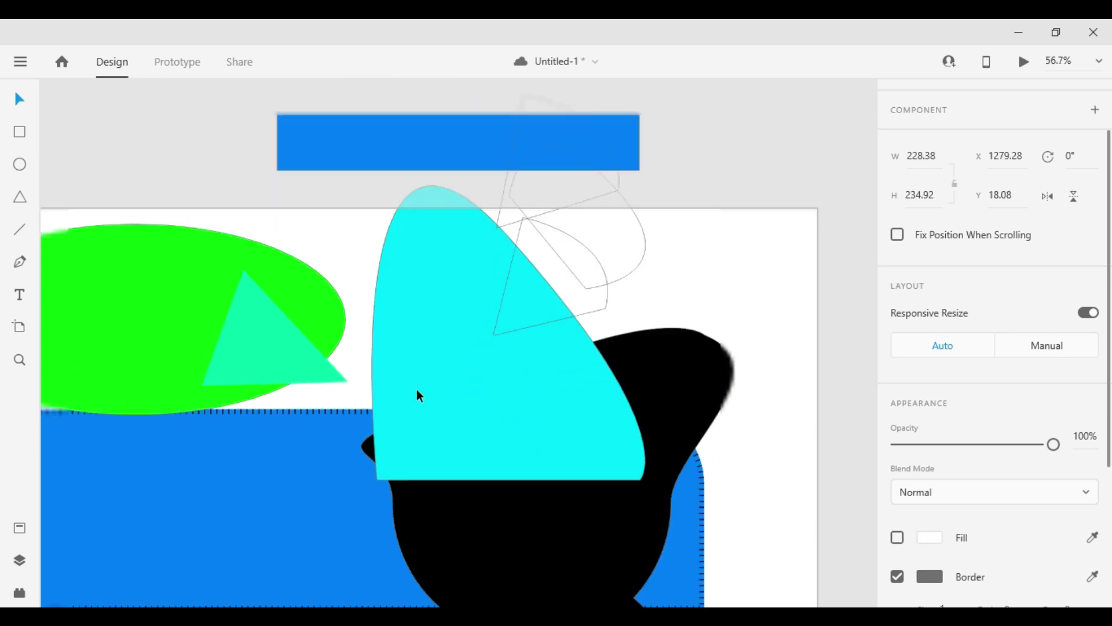
- Add the point text "ahdlsadsakjdlksajdk" on the upper part of the blue dashed-border shape
scroll(381, 395, up, 3)
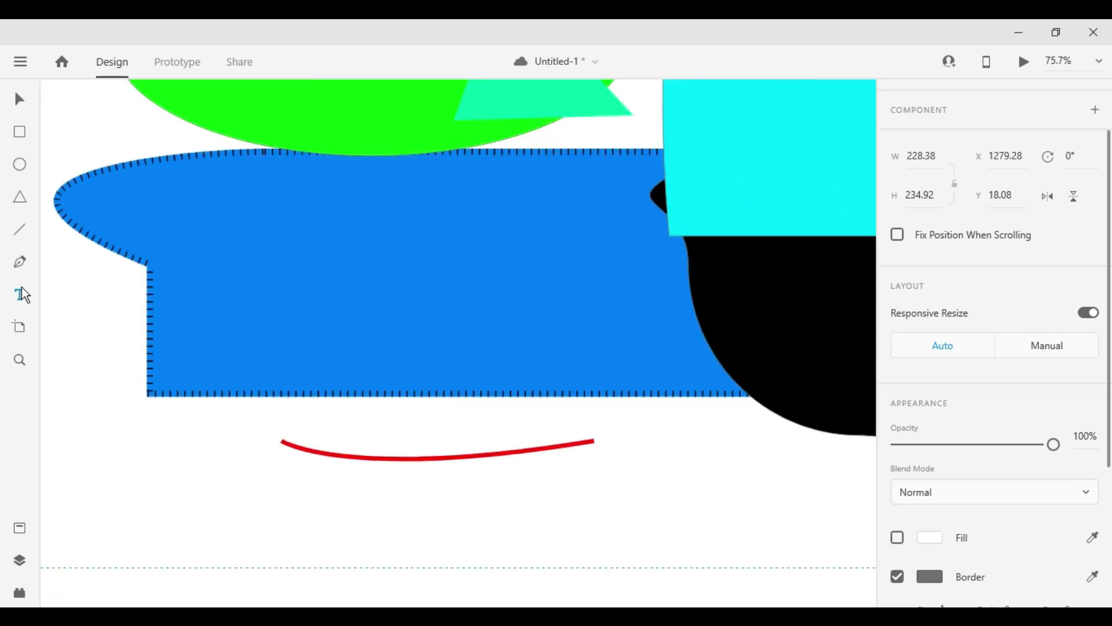
click(238, 208)
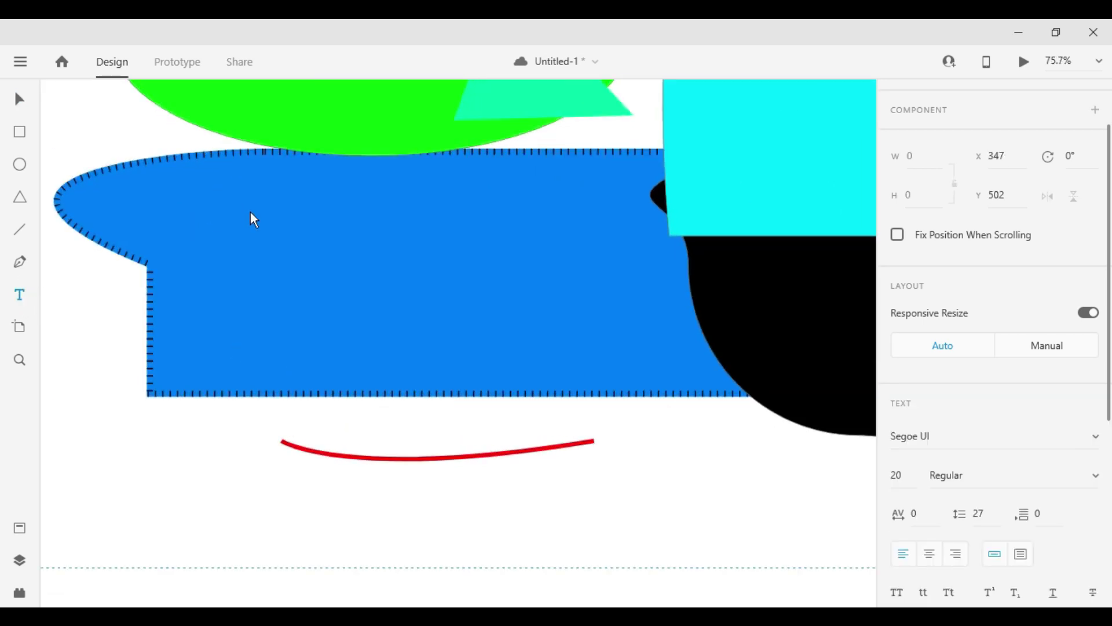
scroll(250, 211, up, 3)
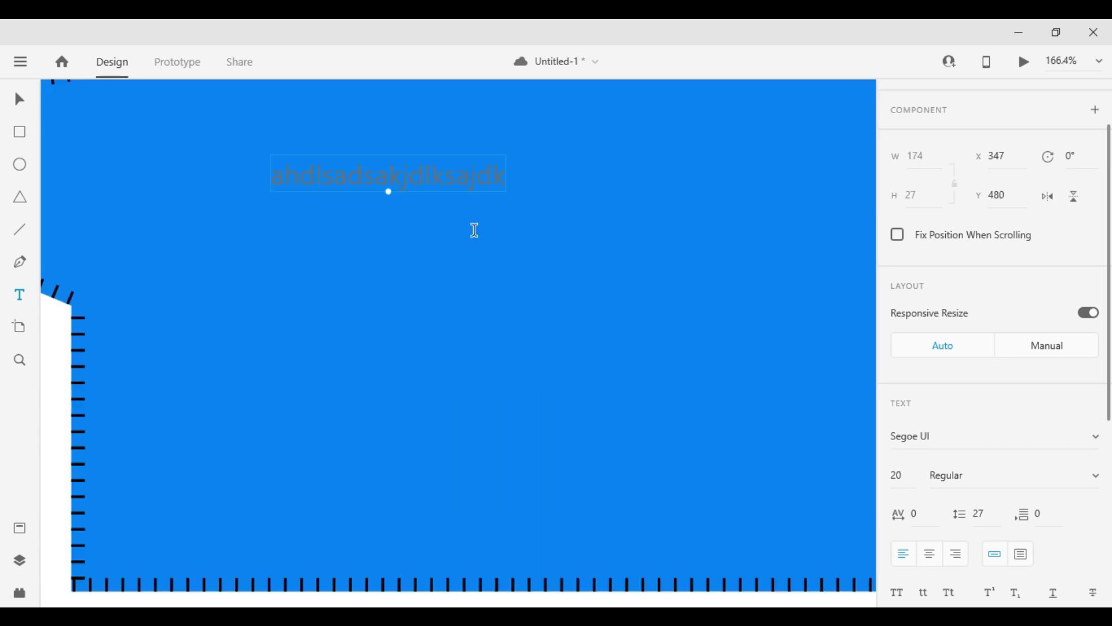
double_click(411, 185)
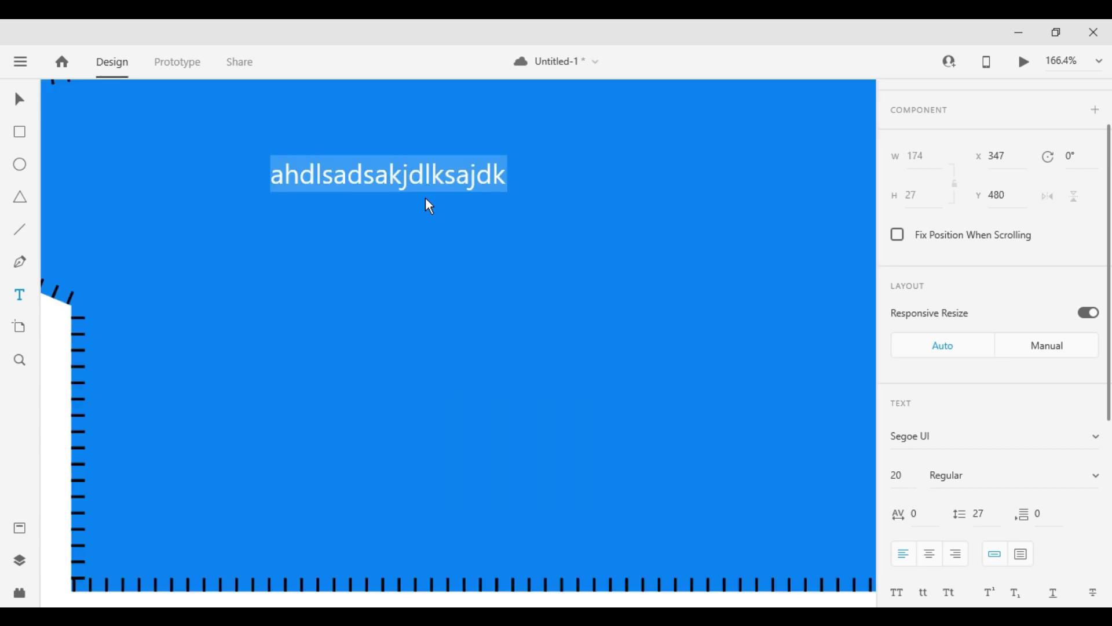
key(Escape)
- Discard a new empty text and move the "ahdlsadsakjdlksajdk" text slightly to X 351, Y 485
click(489, 232)
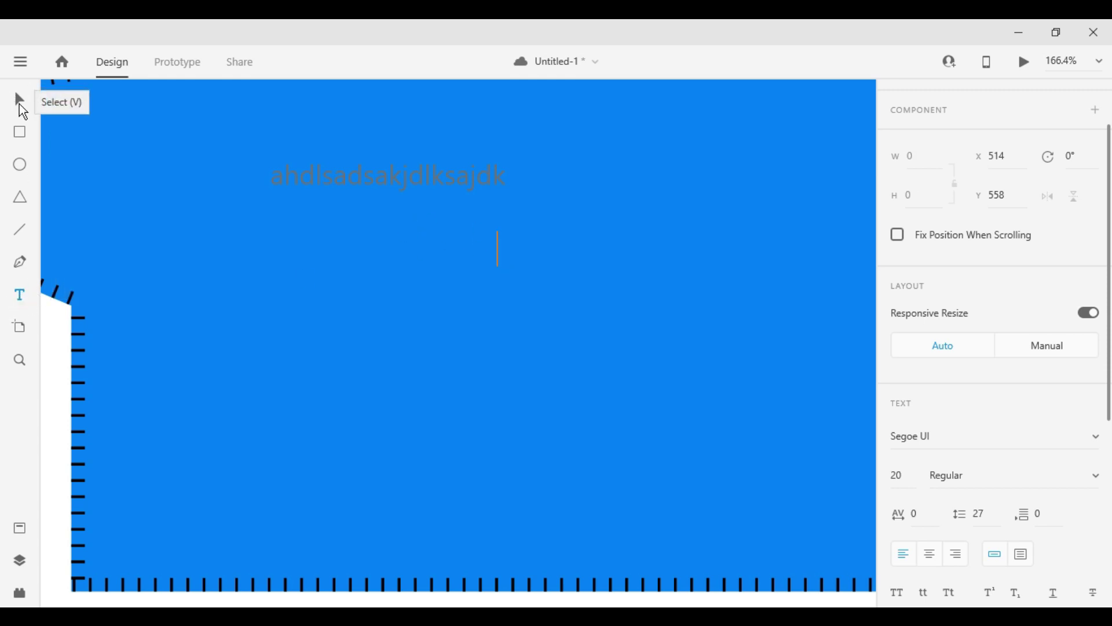
key(Escape)
key(v)
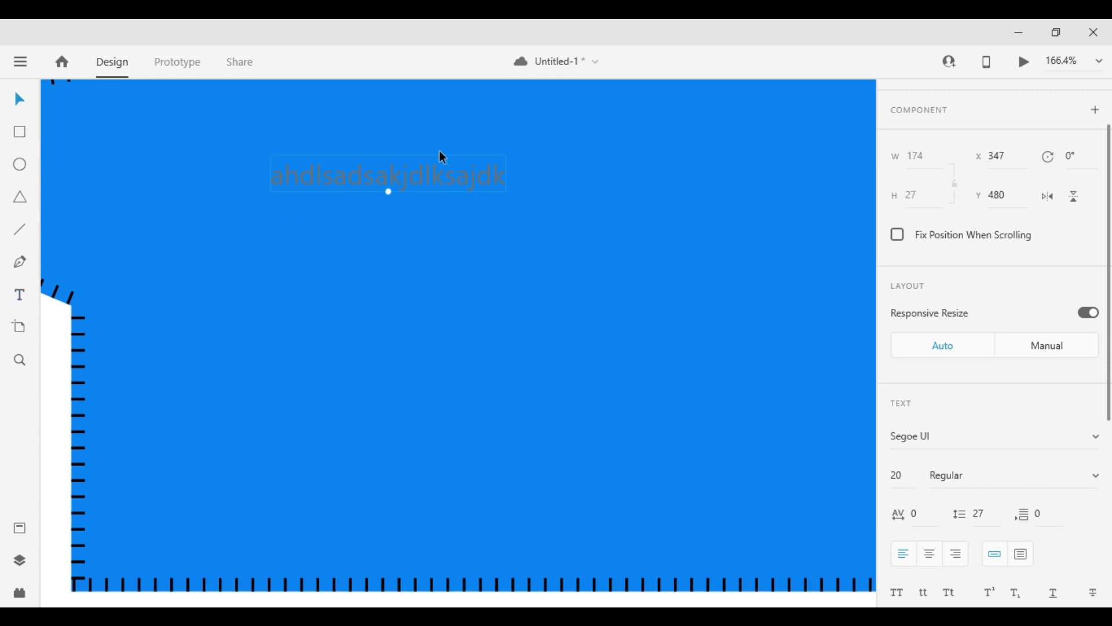
mouse_move(353, 170)
mouse_down()
mouse_move(502, 218)
mouse_move(358, 175)
mouse_up()
- Add the texts "ewfewfewf" and "eefwfewfewwfewfewf" on the blue shape, and move the longer one between the other two
click(19, 295)
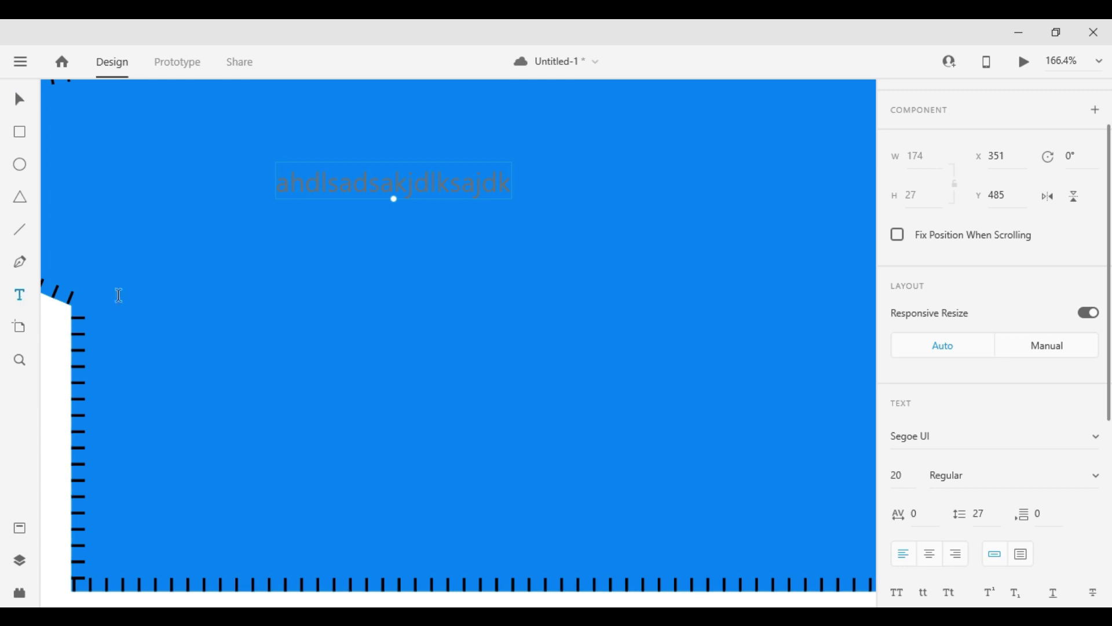
click(499, 295)
text(ewfewfewf)
click(657, 179)
text(efwfewfewf)
click(670, 163)
text(efwfewfew)
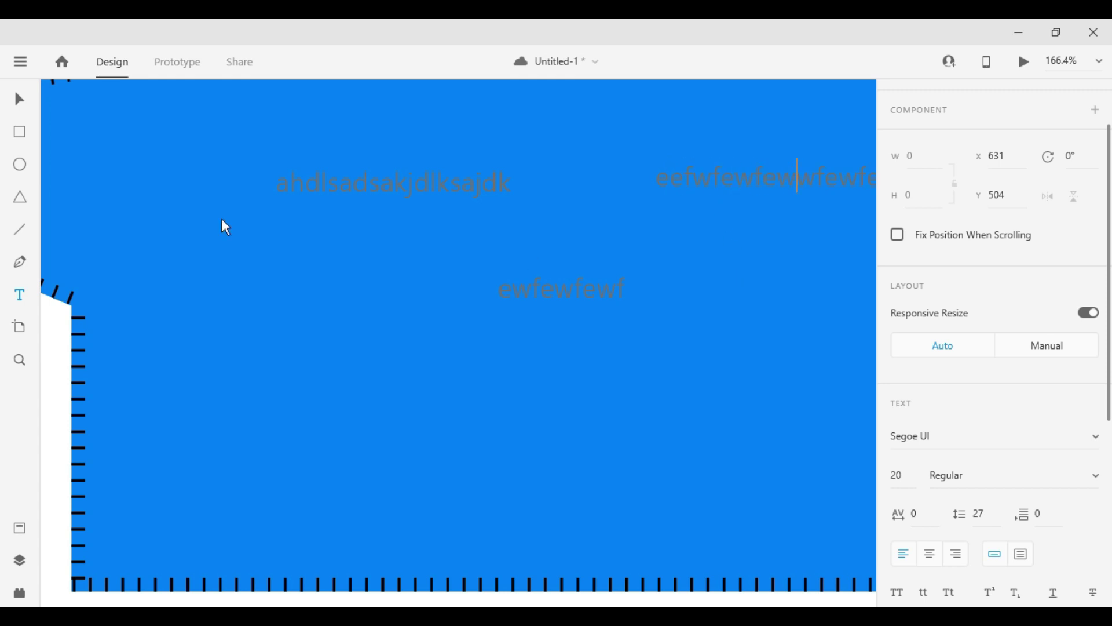
click(19, 100)
drag(674, 158, 449, 231)
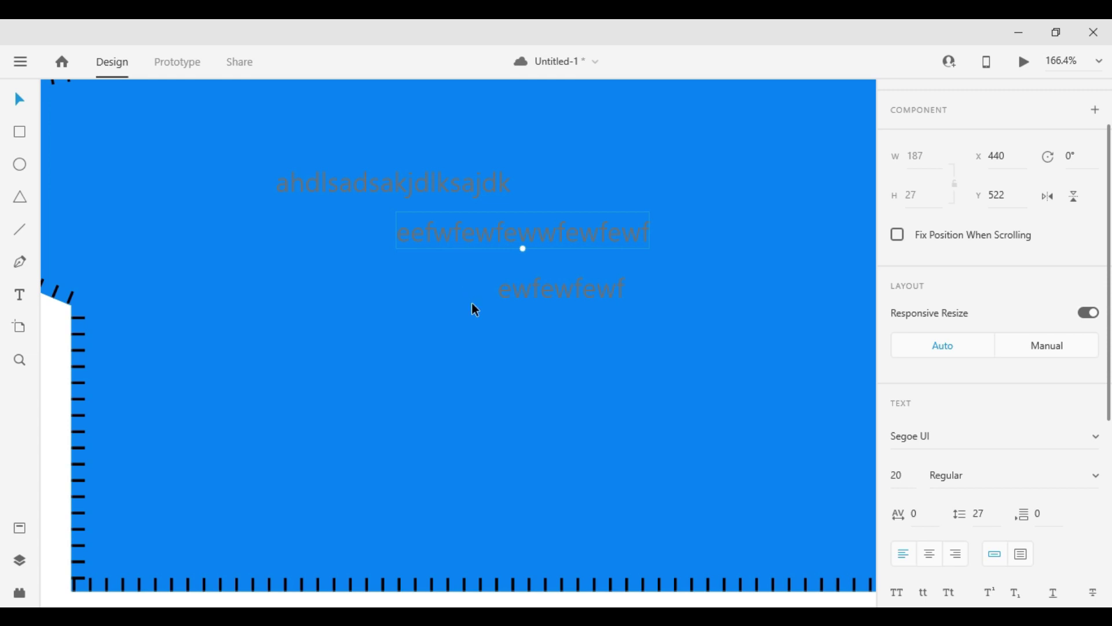
- Change the fill of the "ahdlsadsakjdlksajdk" text to white (#FFFFFF)
click(450, 188)
scroll(1083, 323, down, 4)
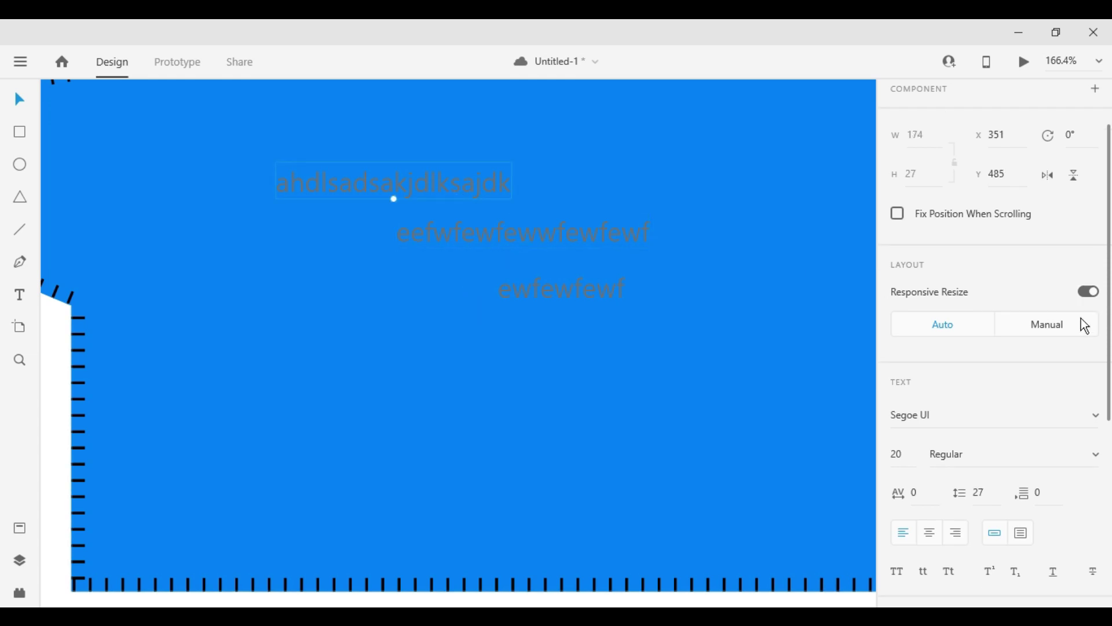
scroll(1000, 427, down, 2)
click(930, 427)
drag(791, 392, 654, 335)
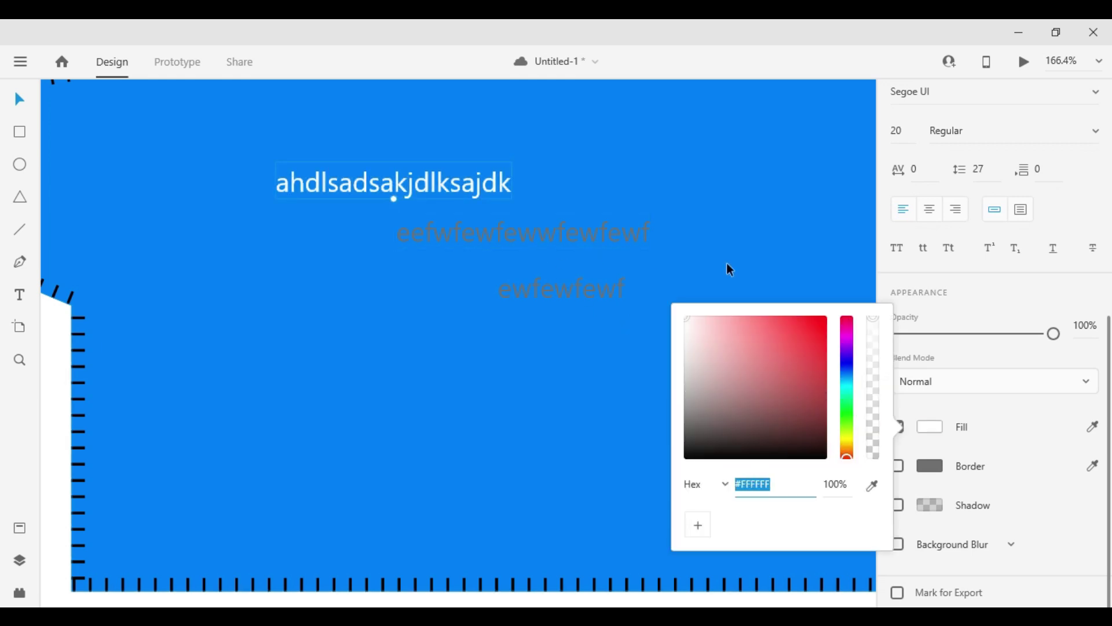
click(753, 294)
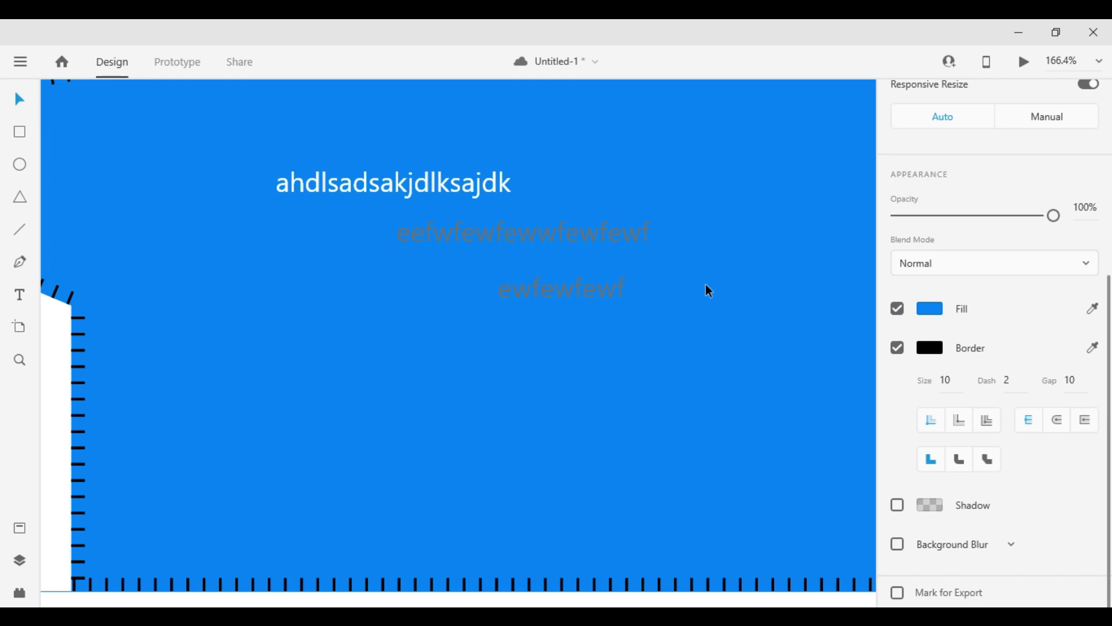
- Turn on the border for the white "ahdlsadsakjdlksajdk" text
click(456, 186)
click(898, 581)
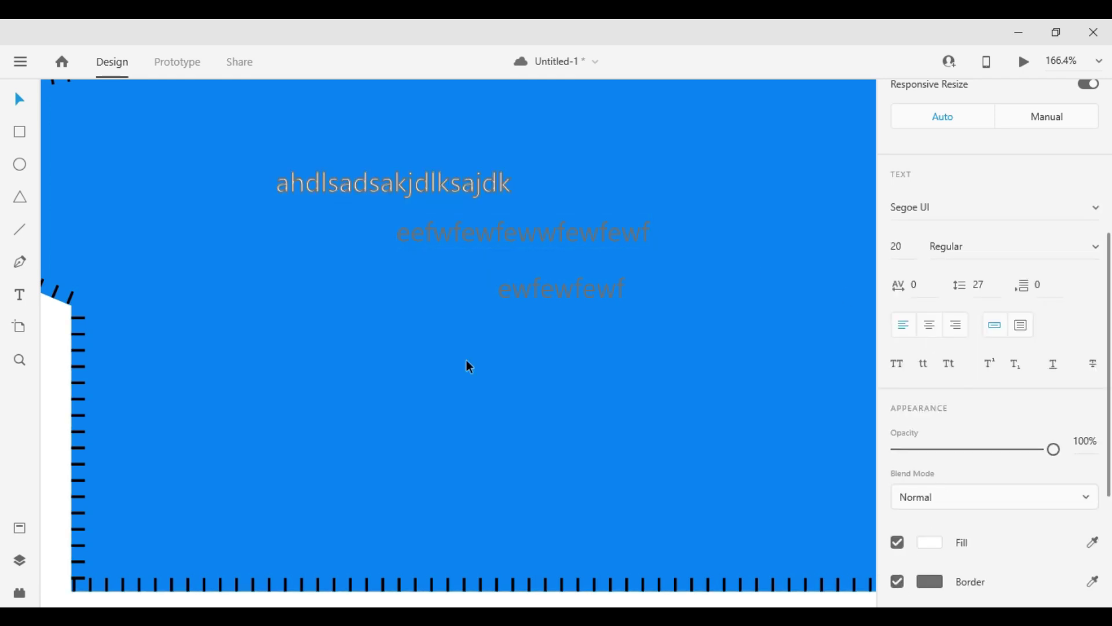
scroll(307, 228, up, 5)
scroll(898, 512, down, 2)
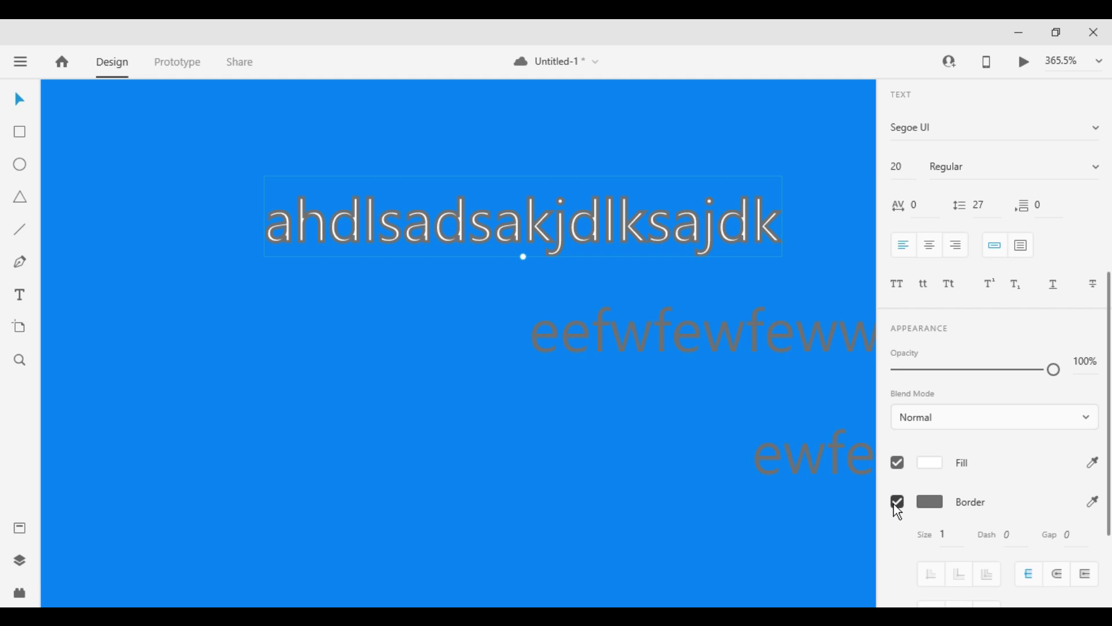
- Set the white text's font size to 30 and move it up and left to X 290, Y 466
scroll(899, 512, up, 6)
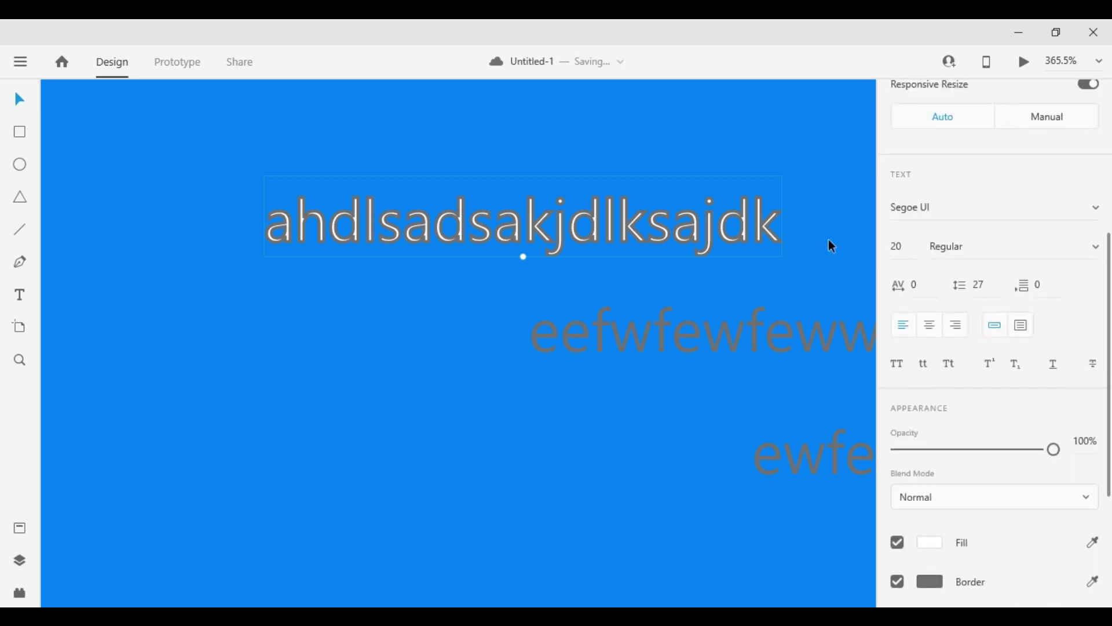
click(899, 406)
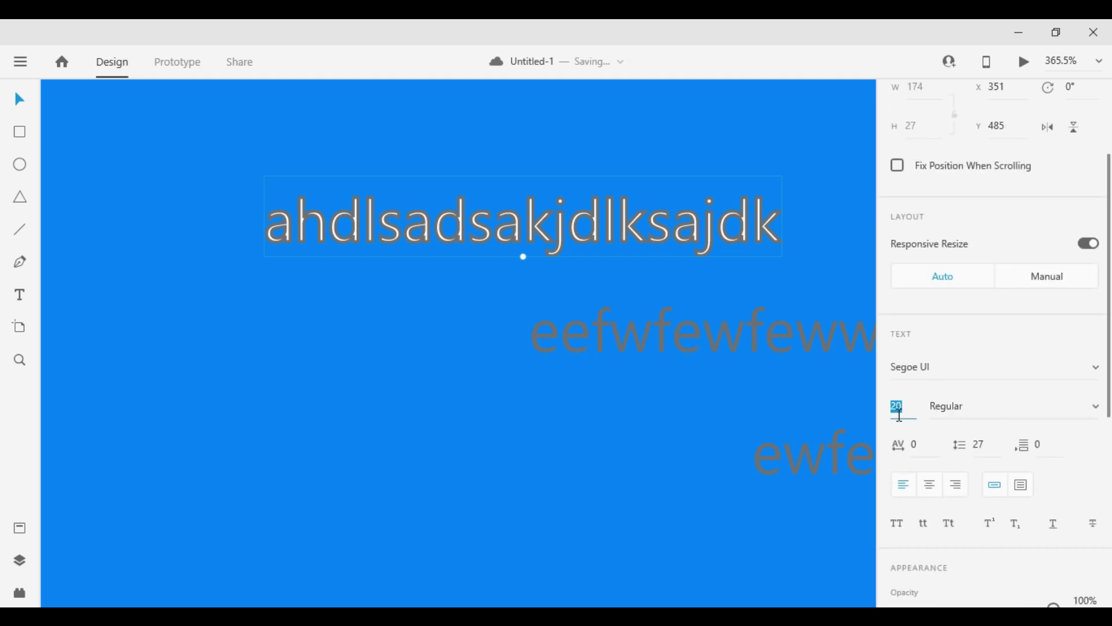
text(30)
key(Return)
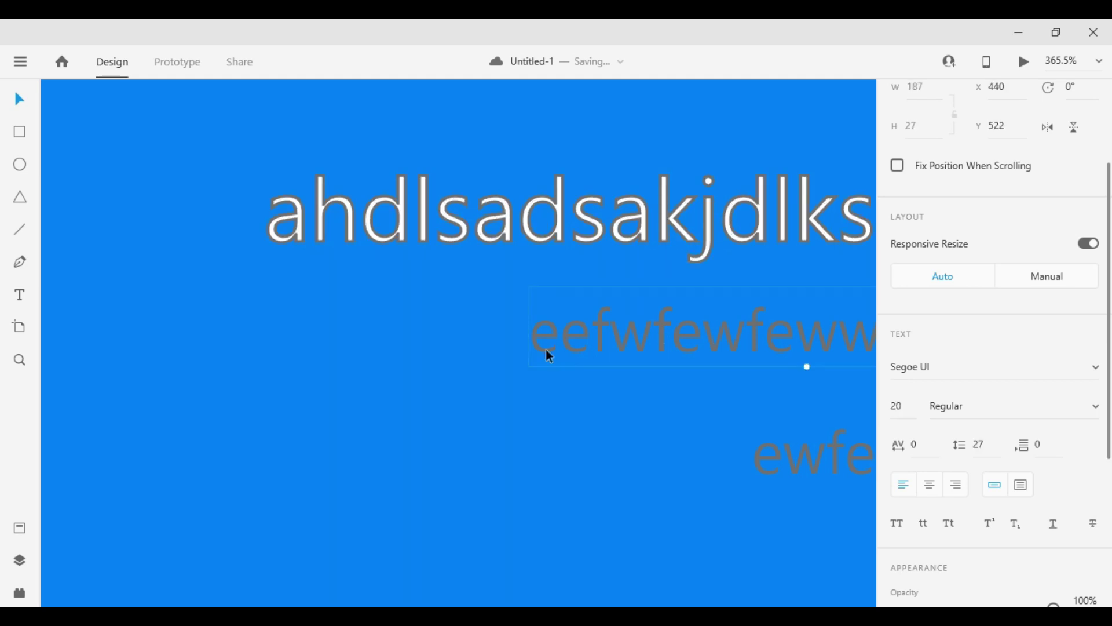
drag(710, 271, 529, 241)
scroll(528, 260, down, 3)
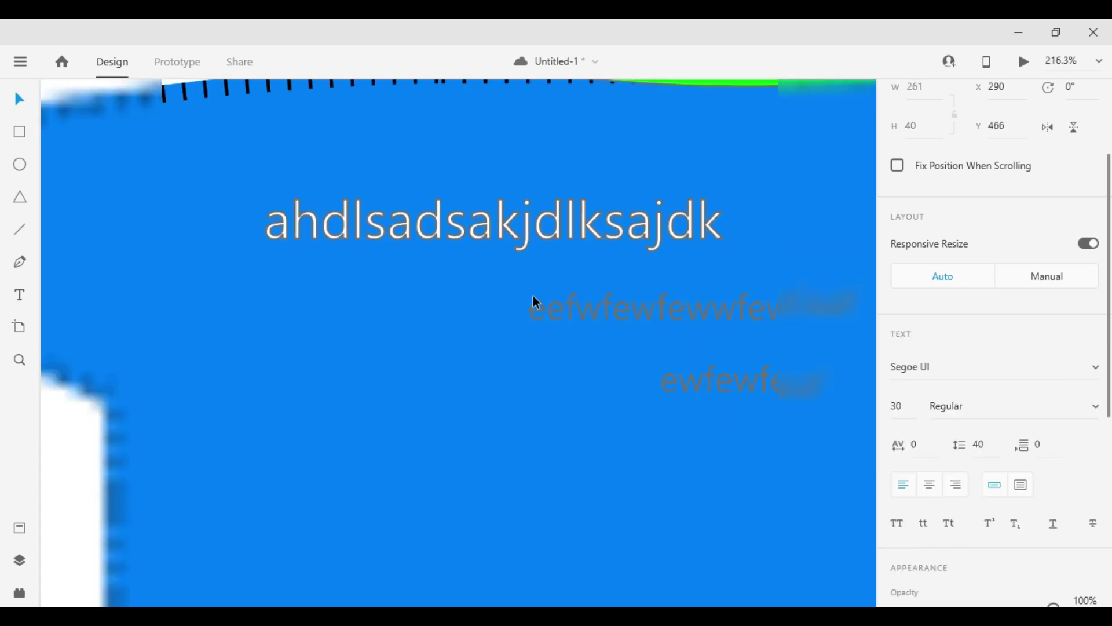
- Change the fill of the blue shape behind the texts to black (#000000)
click(930, 436)
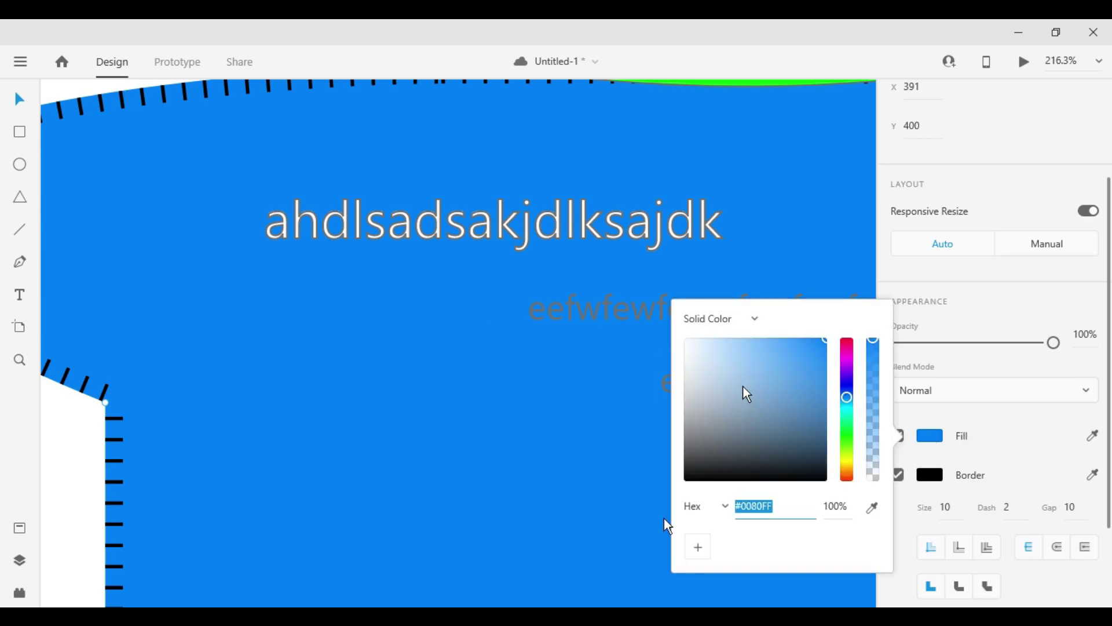
text(000000)
click(505, 340)
- Enlarge the white text to font size 42 by its bounding box and change its font to Lucida Fax
click(483, 212)
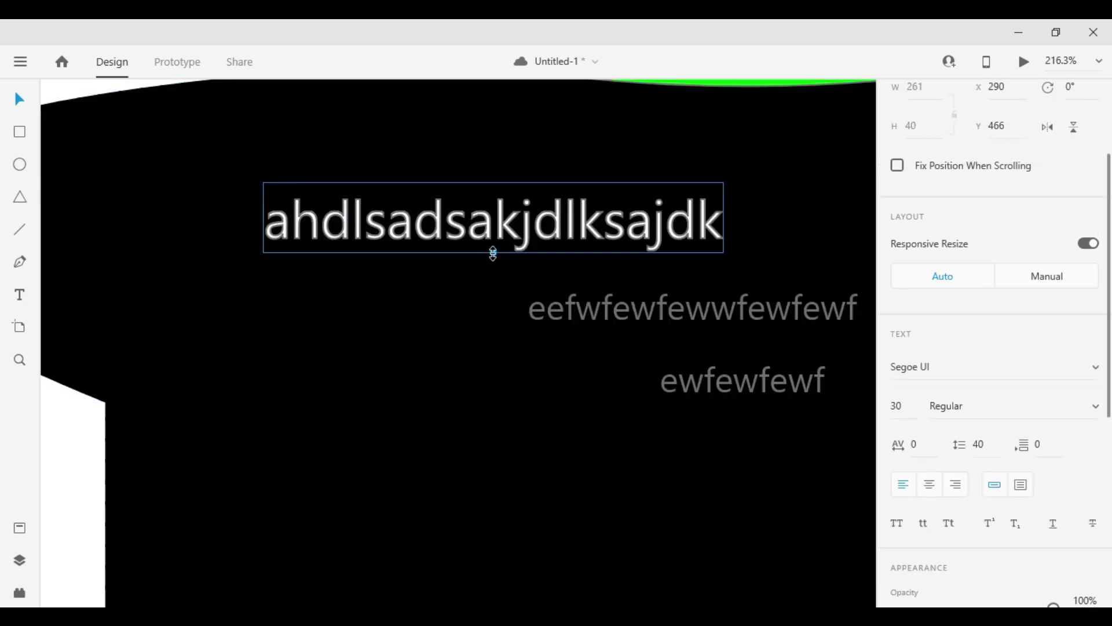
drag(493, 254, 504, 273)
click(993, 367)
scroll(969, 223, down, 5)
scroll(968, 223, up, 5)
scroll(969, 222, up, 12)
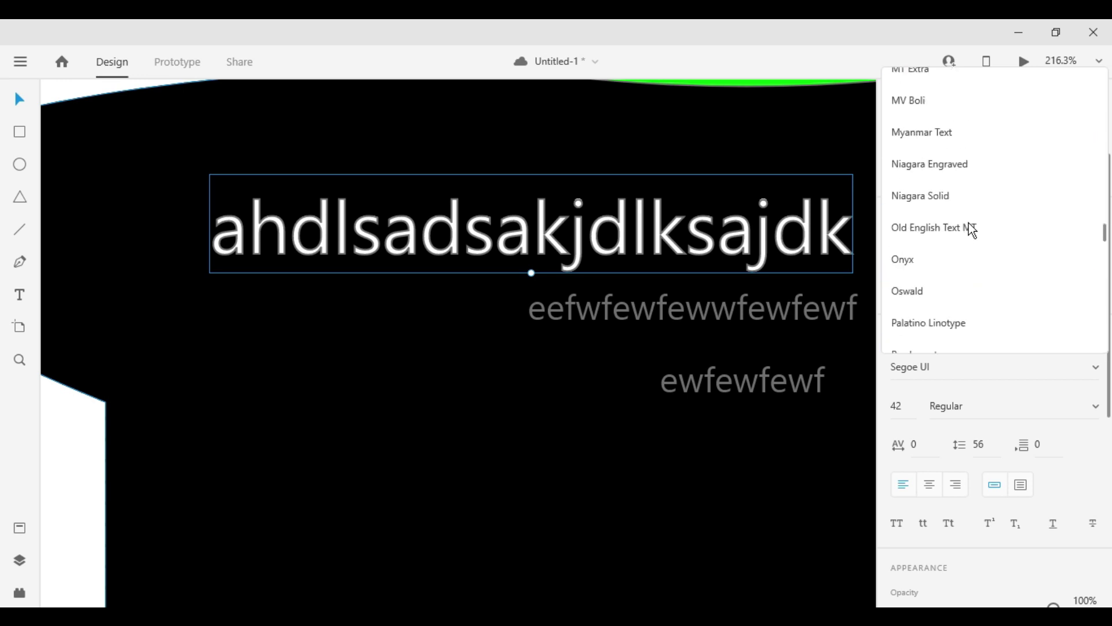
scroll(968, 222, up, 15)
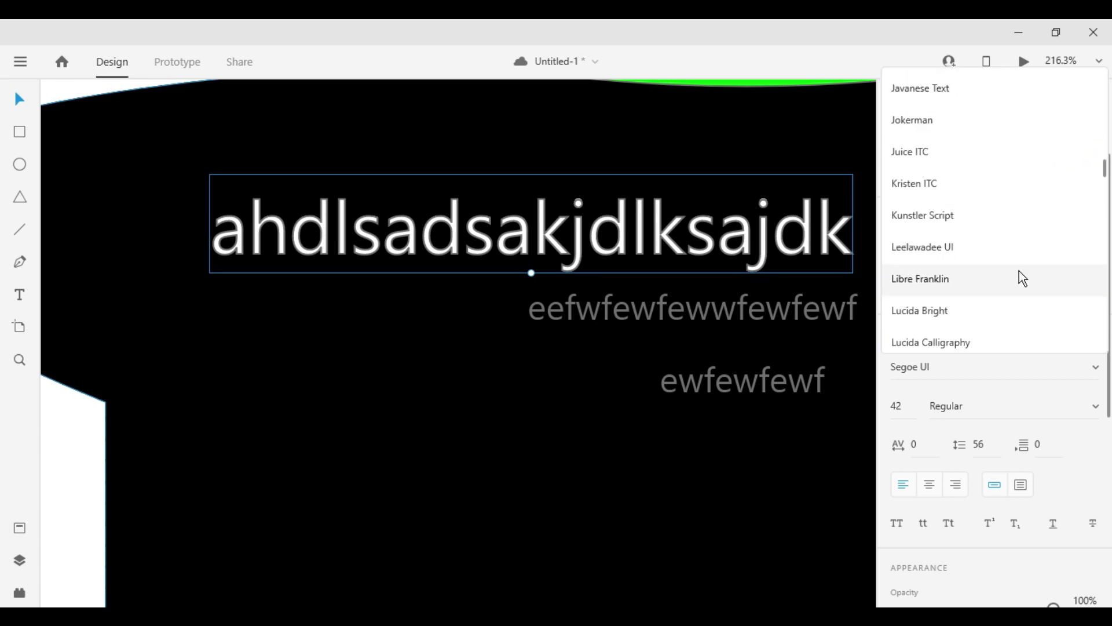
click(985, 335)
scroll(1044, 367, down, 3)
scroll(1060, 385, up, 2)
scroll(1043, 434, up, 1)
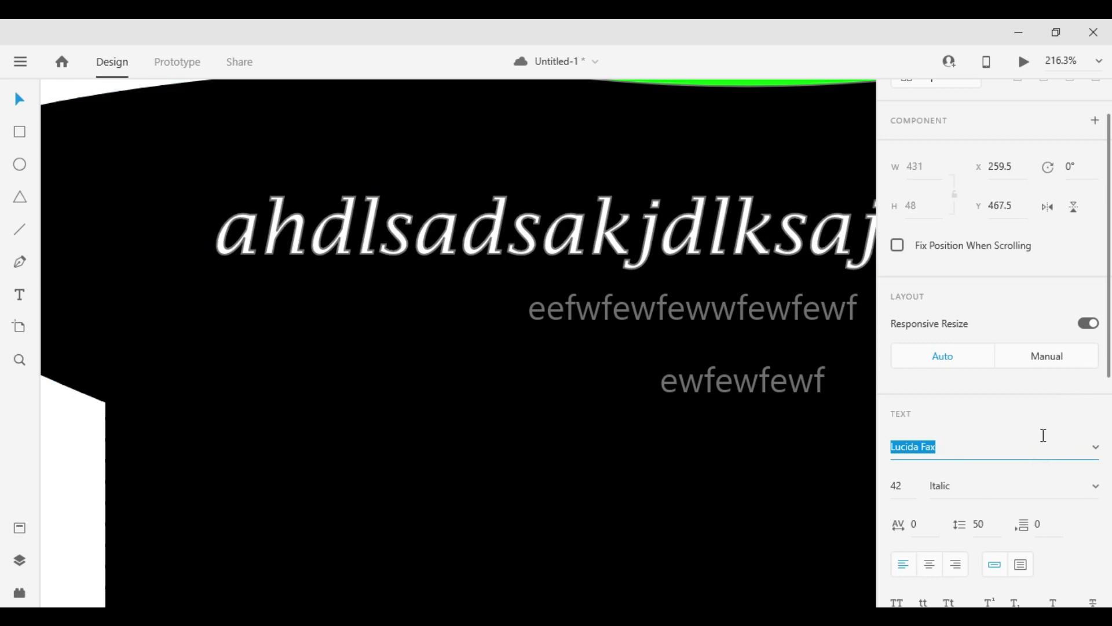
- Try the Regular style on the Lucida Fax text, and switch it back to Italic
scroll(1050, 440, down, 3)
click(1090, 409)
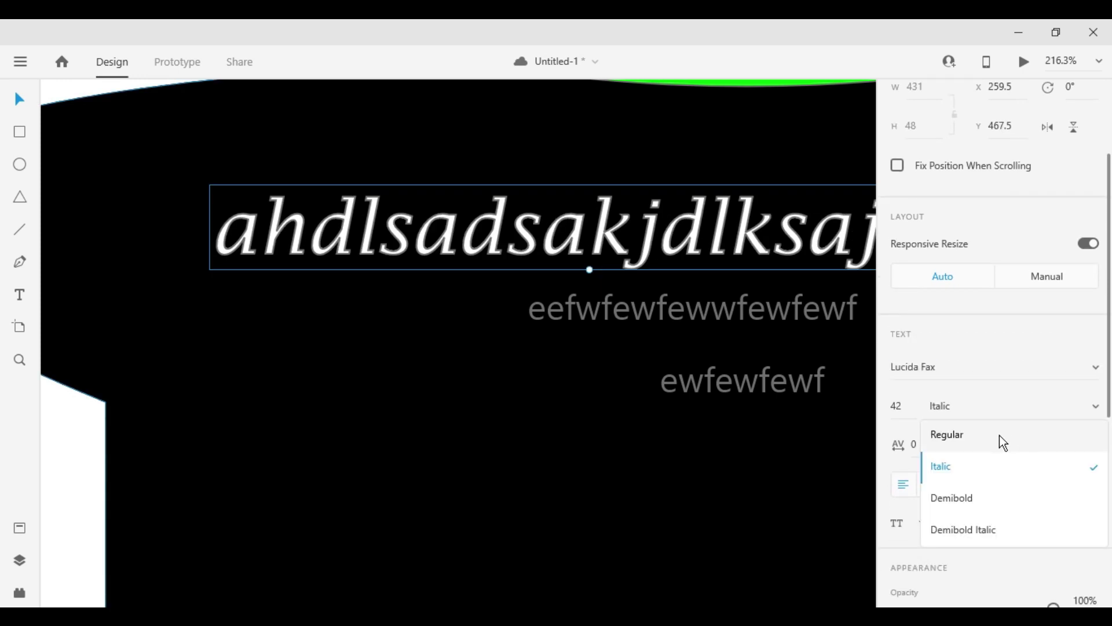
click(992, 442)
click(1096, 407)
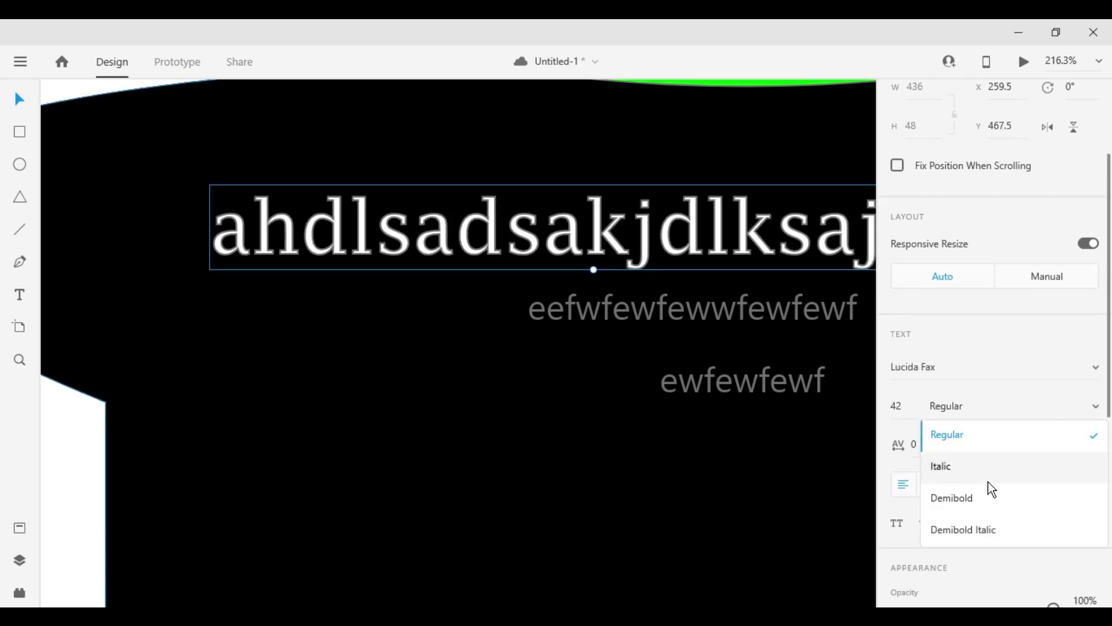
click(988, 482)
click(973, 408)
- Try Magneto on the white text and step through the following fonts to Microsoft Himalaya
click(1094, 368)
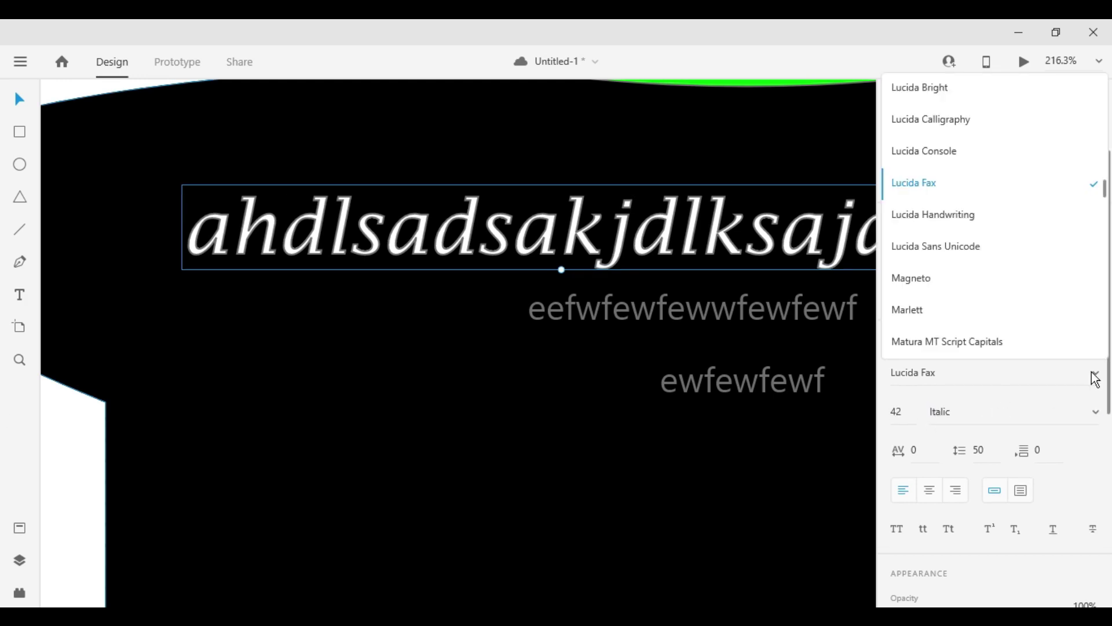
click(953, 286)
click(1005, 375)
key(Down)
key(Down)
key(Down)
click(322, 325)
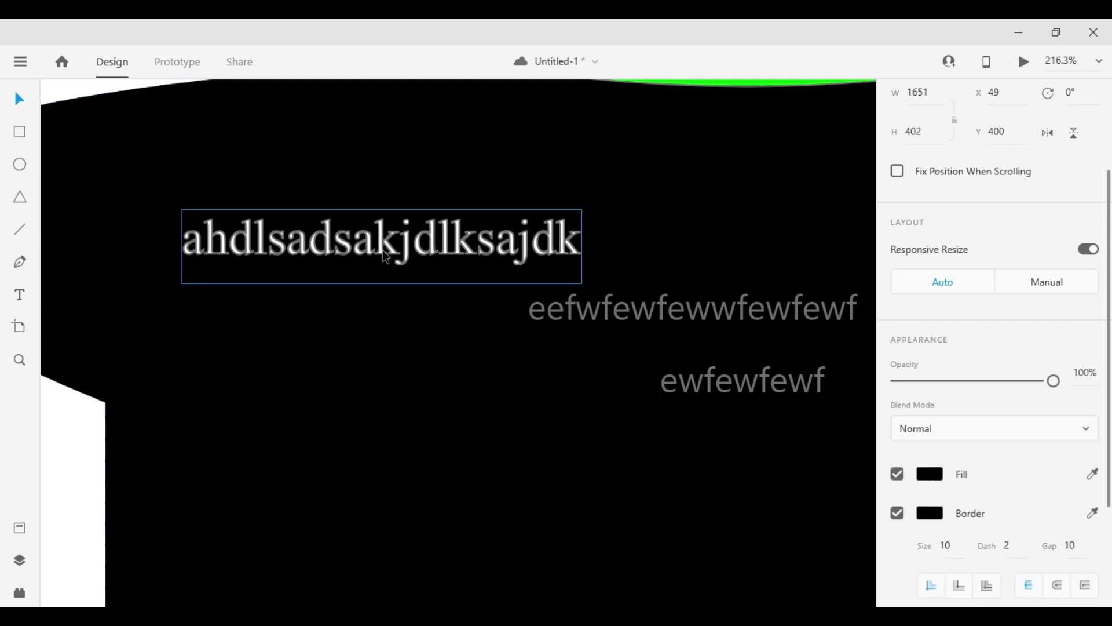
- Move the white text to X 271.5, Y 480.5 and increase its character spacing to 52
drag(382, 249, 432, 247)
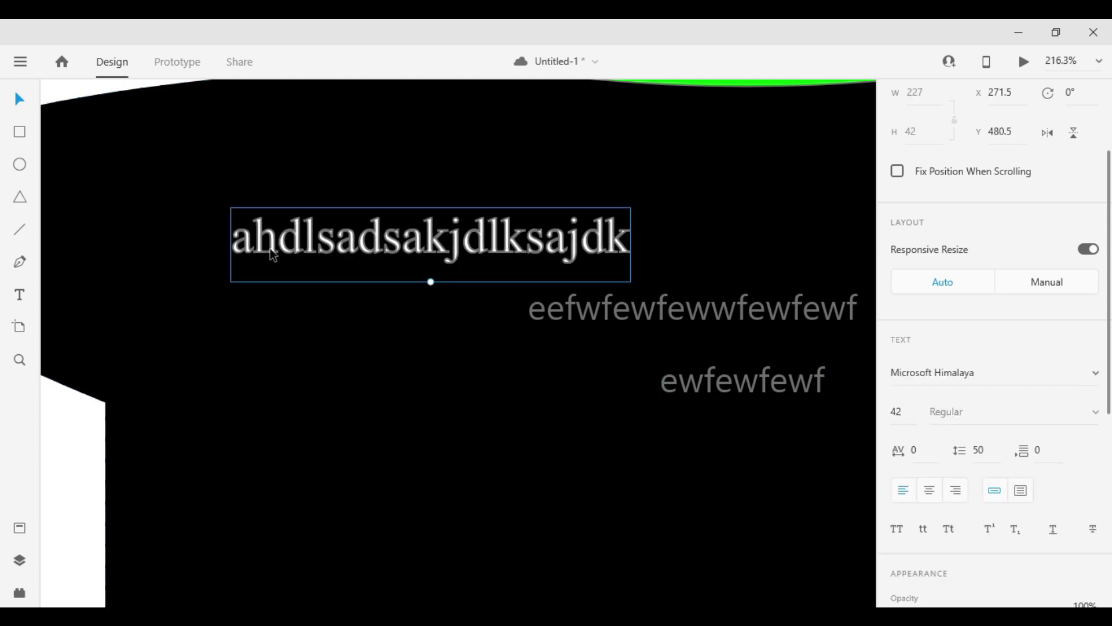
click(924, 450)
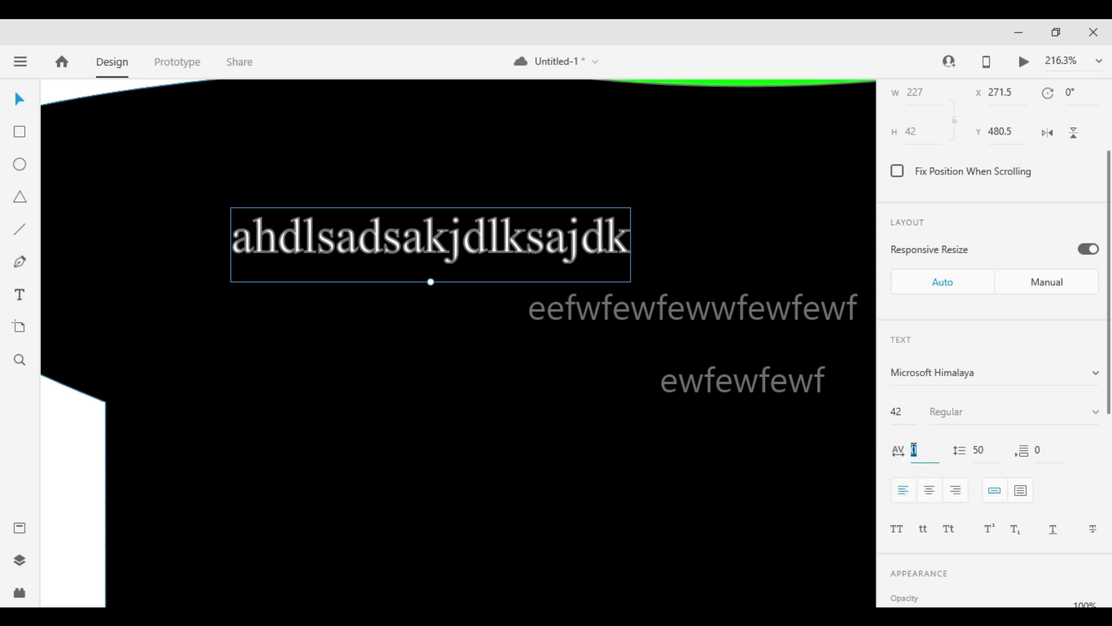
key(Up)
key(Up)
key(Up)
key(Up)
key(Up)
key(Up)
key(Up)
key(Up)
key(Up)
key(Up)
key(Up)
key(Up)
key(Up)
key(Up)
key(Up)
key(Up)
key(Up)
key(Up)
key(Up)
key(Up)
key(Up)
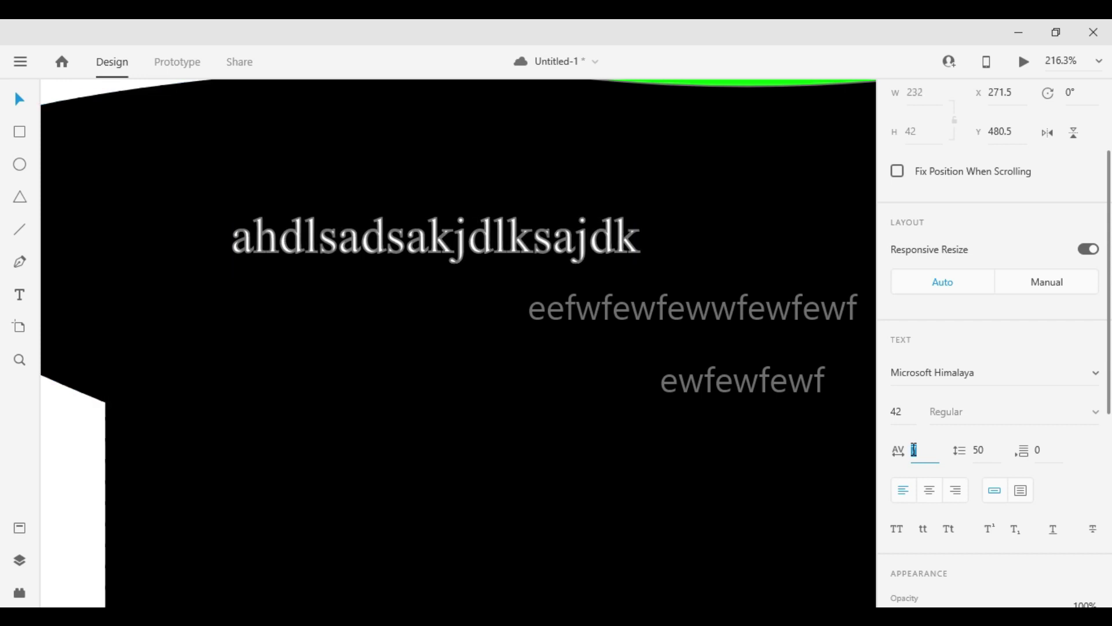
key(Up)
key(Up)
key(Up)
key(Up)
key(Up)
key(Up)
key(Up)
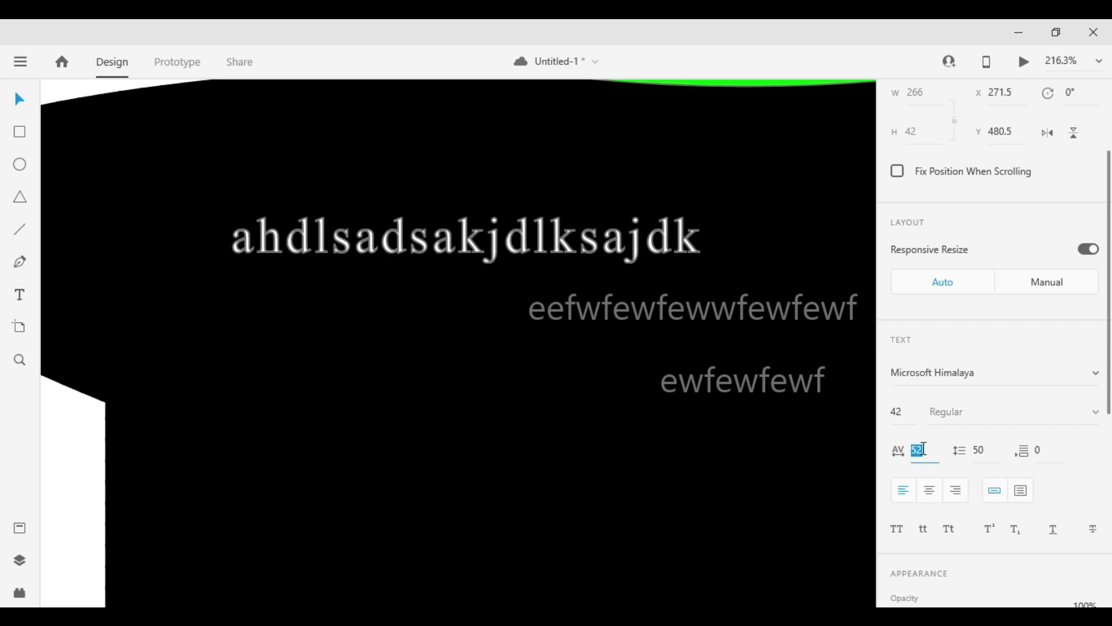
- Add the lines "dsf" and "sdfdsfsdfdsfdsfdsf" below the first line of the white text
click(989, 460)
double_click(590, 238)
key(Right)
key(Escape)
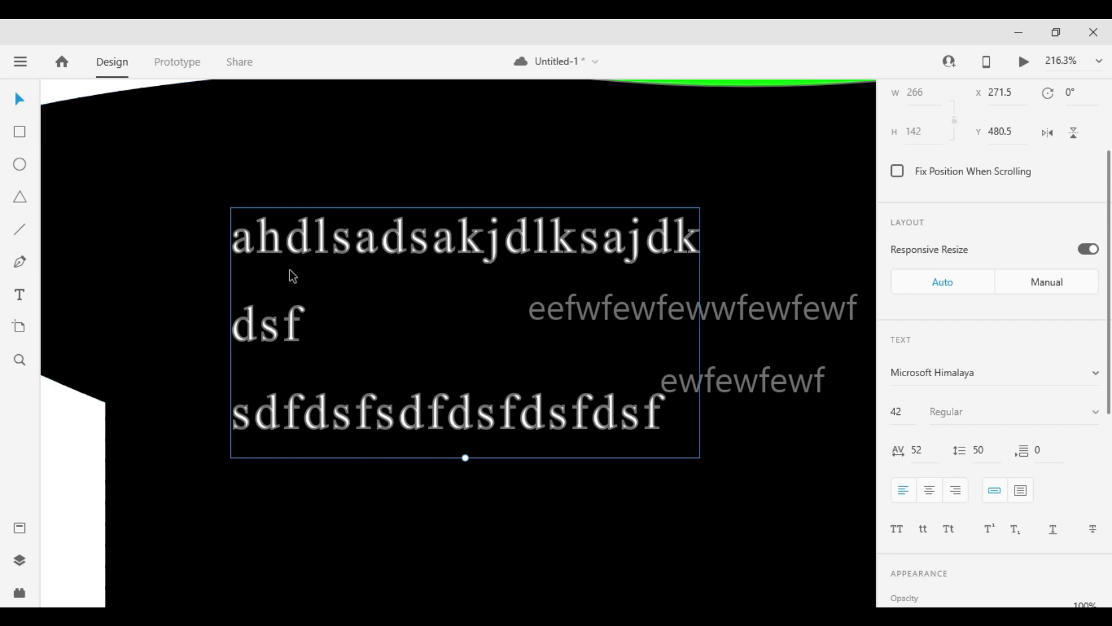
- Reduce the line spacing of the three-line white text to 36
click(988, 451)
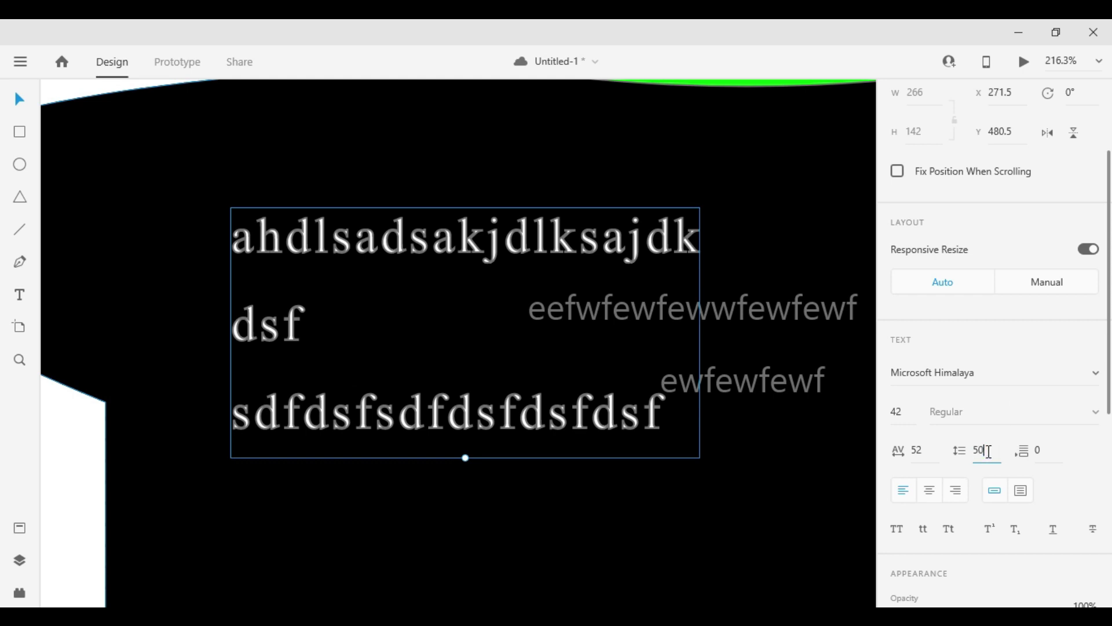
key(Down)
key(Down)
key(Down)
key(Down)
key(Down)
key(Down)
key(Down)
key(Down)
key(Down)
key(Down)
key(Down)
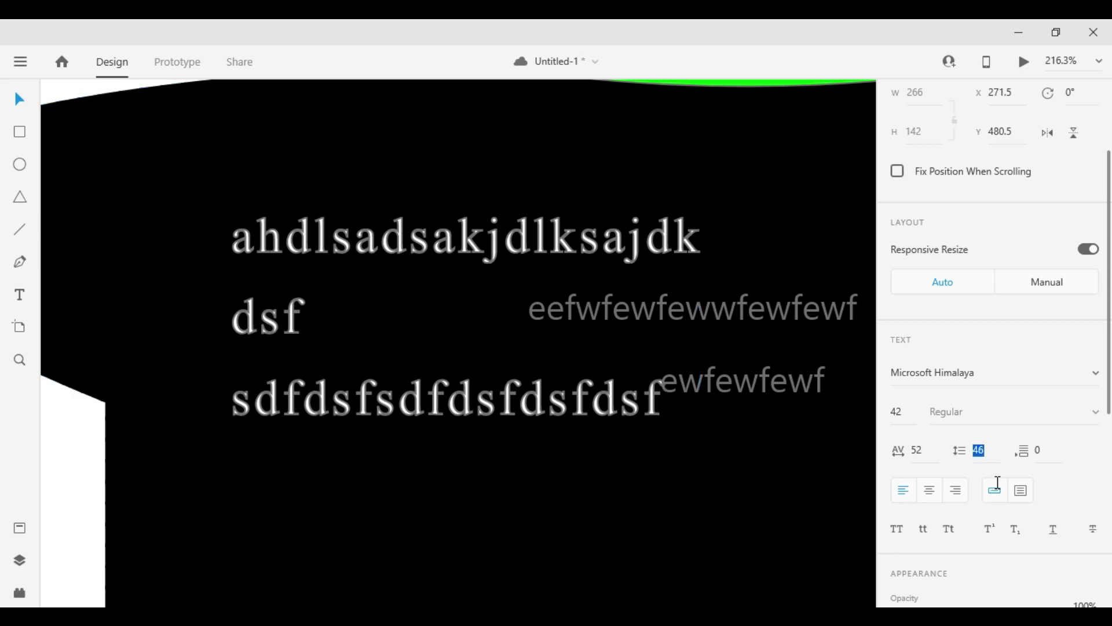
key(Down)
key(Down)
key(Down)
click(1002, 488)
- Vary the line spacing of the three-line white text up and down, ending at 24
double_click(986, 449)
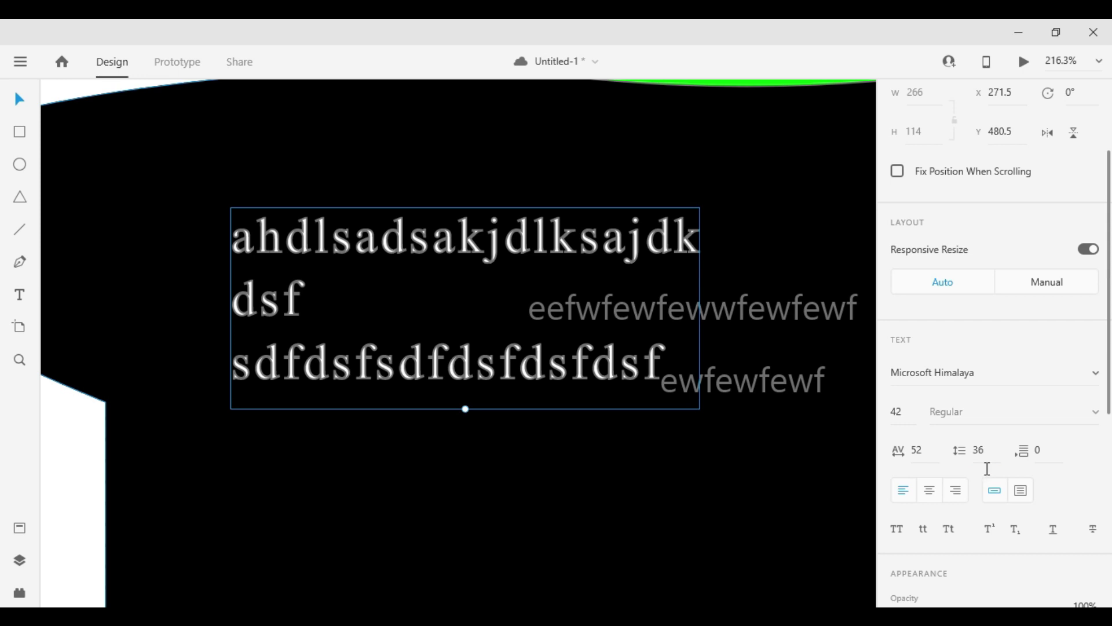
key(Down)
key(Down)
key(Down)
key(Down)
key(Down)
key(Down)
key(Down)
key(Down)
key(Down)
key(Up)
key(Up)
key(Up)
key(Up)
key(Up)
key(Up)
key(Up)
key(Up)
key(Up)
key(Up)
key(Up)
key(Up)
key(Up)
key(Up)
key(Up)
key(Up)
key(Up)
key(Up)
key(Up)
key(Up)
key(Down)
key(Down)
key(Down)
key(Down)
key(Down)
key(Down)
key(Down)
key(Down)
key(Down)
key(Down)
key(Down)
key(Down)
key(Down)
key(Down)
key(Down)
key(Down)
key(Down)
key(Down)
key(Down)
key(Down)
key(Up)
key(Up)
key(Up)
key(Up)
key(Up)
key(Up)
key(Up)
key(Up)
key(Up)
key(Up)
key(Up)
key(Up)
key(Up)
key(Up)
key(Up)
key(Up)
key(Up)
key(Up)
key(Up)
key(Up)
key(Down)
key(Down)
key(Down)
key(Down)
key(Down)
key(Down)
key(Down)
key(Down)
key(Down)
key(Down)
key(Down)
key(Down)
key(Down)
key(Down)
key(Down)
key(Down)
key(Down)
key(Down)
key(Down)
key(Down)
key(Down)
key(Down)
key(Down)
key(Down)
key(Down)
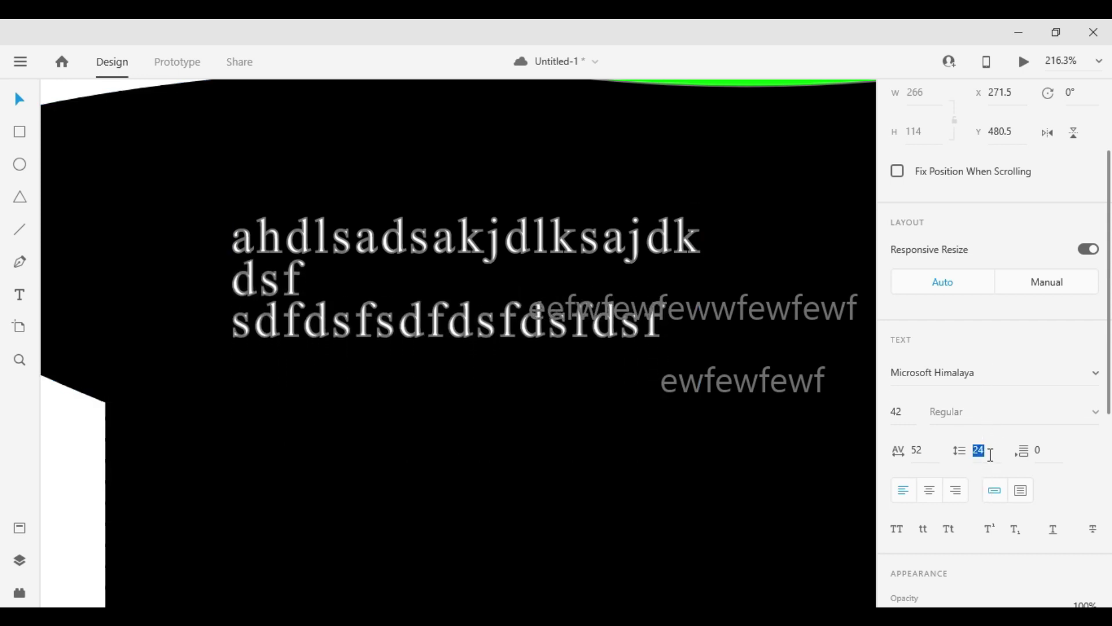
- Vary the line spacing of the three-line white text up and down, ending at 50
key(Up)
key(Up)
key(Up)
key(Up)
key(Up)
key(Up)
key(Up)
key(Up)
key(Down)
key(Down)
key(Down)
key(Down)
key(Up)
key(Up)
key(Up)
key(Up)
key(Up)
key(Up)
key(Up)
key(Up)
key(Up)
key(Up)
key(Up)
key(Up)
key(Up)
key(Up)
key(Up)
key(Down)
key(Down)
key(Down)
key(Down)
key(Down)
key(Down)
key(Down)
key(Down)
key(Down)
key(Down)
key(Down)
key(Down)
key(Down)
key(Down)
key(Down)
key(Up)
key(Up)
key(Up)
key(Up)
key(Up)
key(Up)
key(Up)
key(Up)
key(Up)
key(Up)
key(Up)
key(Up)
key(Up)
key(Up)
key(Up)
key(Up)
key(Up)
key(Up)
key(Up)
key(Up)
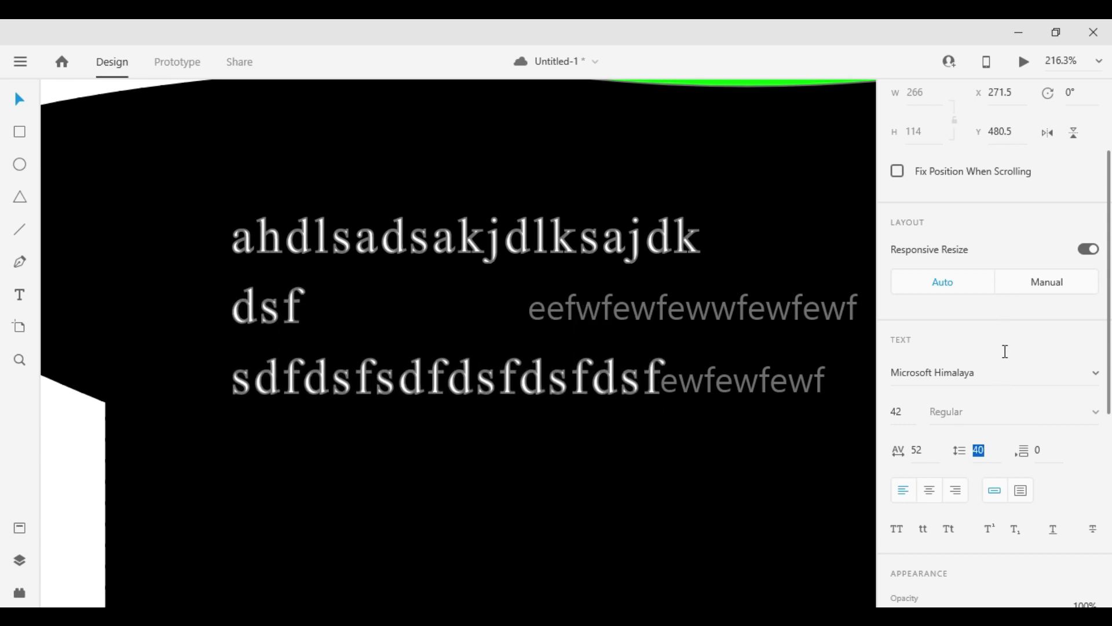
key(Return)
- Try a larger paragraph spacing on the three-line white text and bring it back to 0
key(Up)
key(Up)
key(Up)
key(Up)
key(Up)
key(Up)
key(Up)
key(Up)
key(Up)
key(Up)
key(Up)
key(Up)
key(Up)
key(Up)
key(Up)
key(Up)
key(Up)
key(Up)
key(Up)
key(Up)
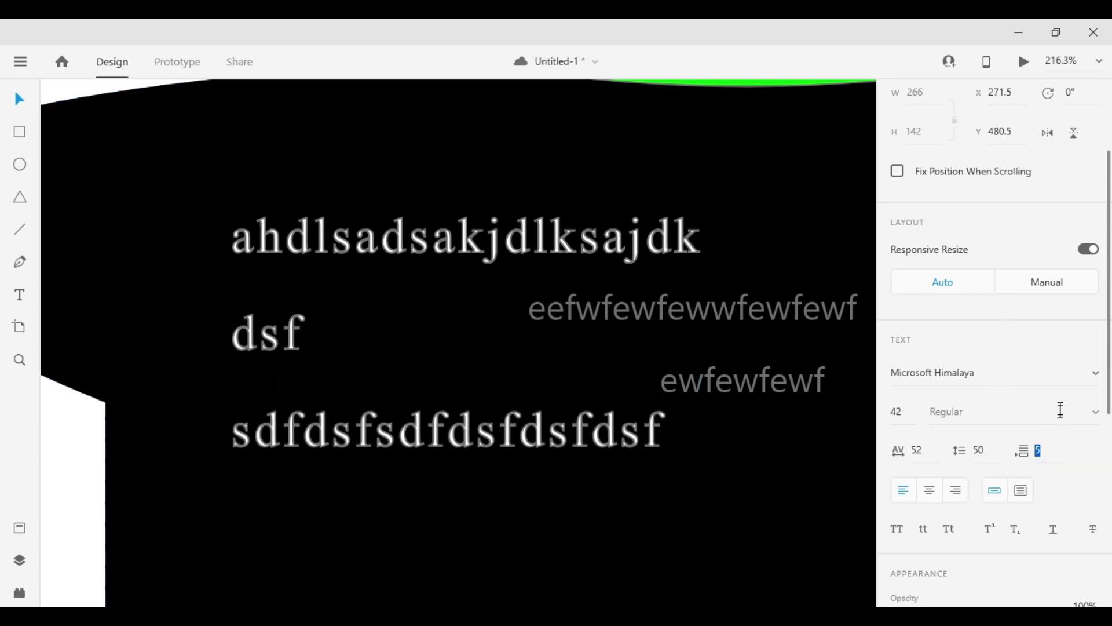
key(Down)
key(Down)
key(Down)
key(Down)
key(Down)
key(Down)
key(Down)
key(Down)
key(Down)
key(Down)
key(Down)
key(Down)
key(Down)
key(Down)
key(Down)
key(Down)
key(Down)
key(Down)
key(Down)
key(Down)
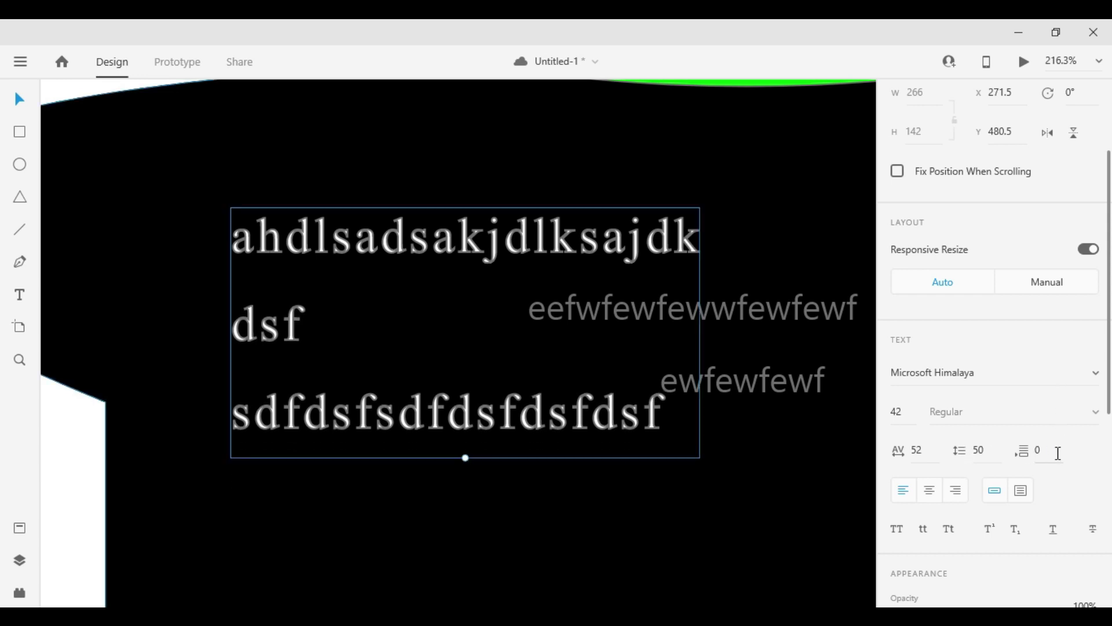
- Increase the paragraph spacing of the three-line white text to 24
key(Up)
key(Up)
key(Up)
key(Up)
key(Up)
key(Up)
key(Up)
key(Up)
key(Up)
key(Up)
key(Up)
key(Up)
key(Up)
key(Up)
key(Up)
key(Up)
key(Up)
key(Up)
key(Up)
key(Up)
key(Up)
key(Up)
key(Return)
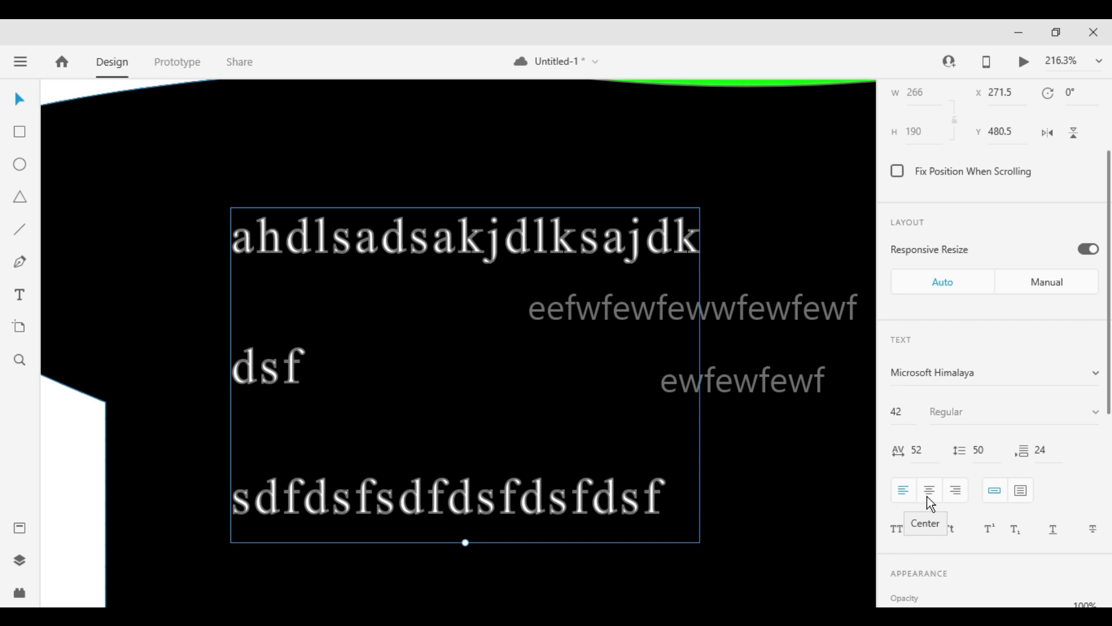
- Try centre and right alignment on the three-line white text and return it to left alignment
click(930, 500)
click(960, 497)
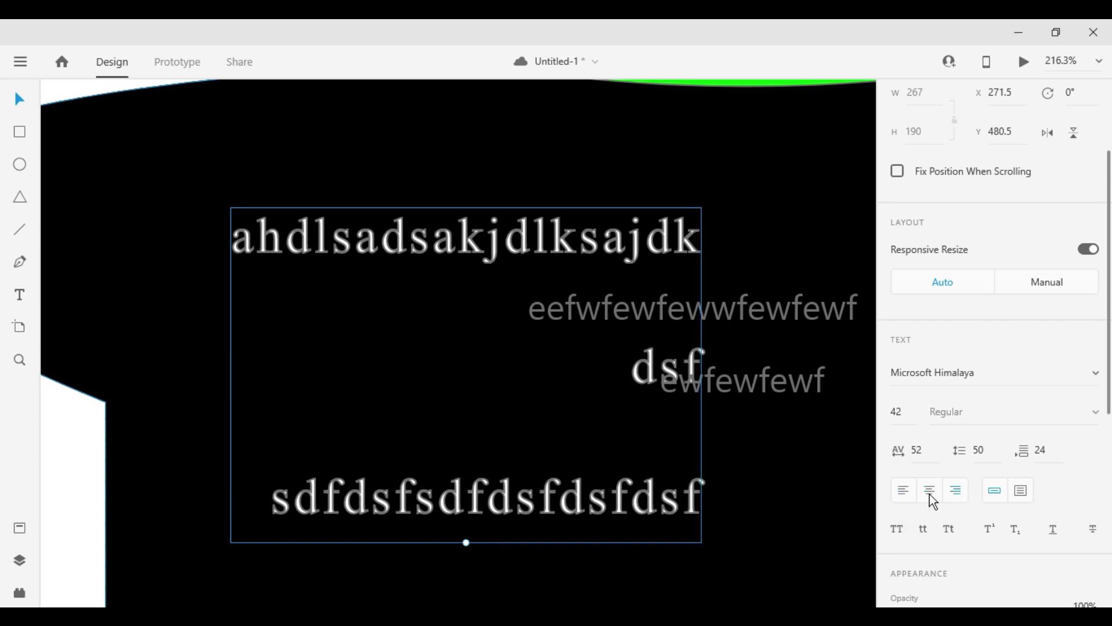
click(895, 494)
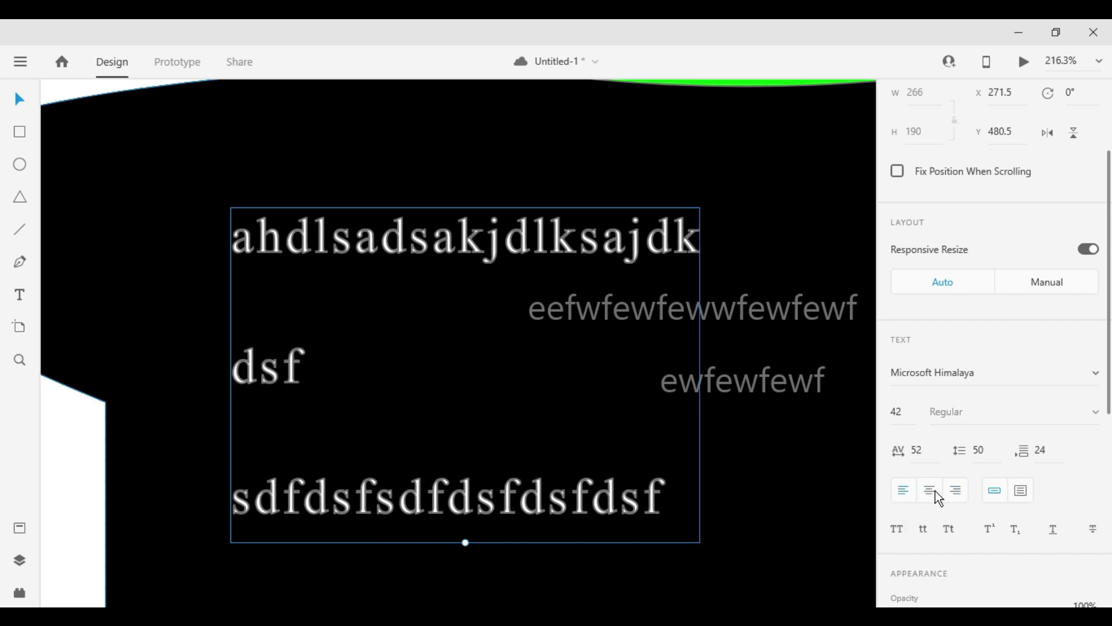
- Reduce the three-line white text's line spacing to 10 and move the block up and to the left, to Y 421.5
scroll(979, 416, down, 3)
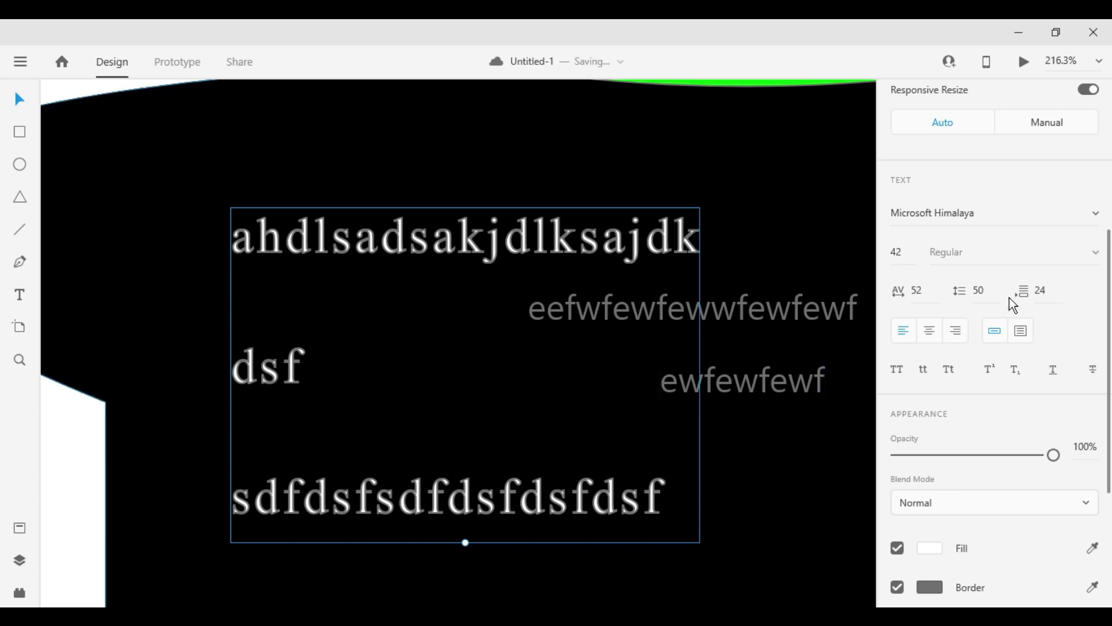
key(shift+Down)
key(shift+Down)
key(shift+Down)
key(shift+Down)
drag(404, 253, 339, 145)
- Write the single-line text "fefefrfregjmrlkgmkrfdmlkdfml" below the three-line text, shorten it and delete it completely
click(19, 297)
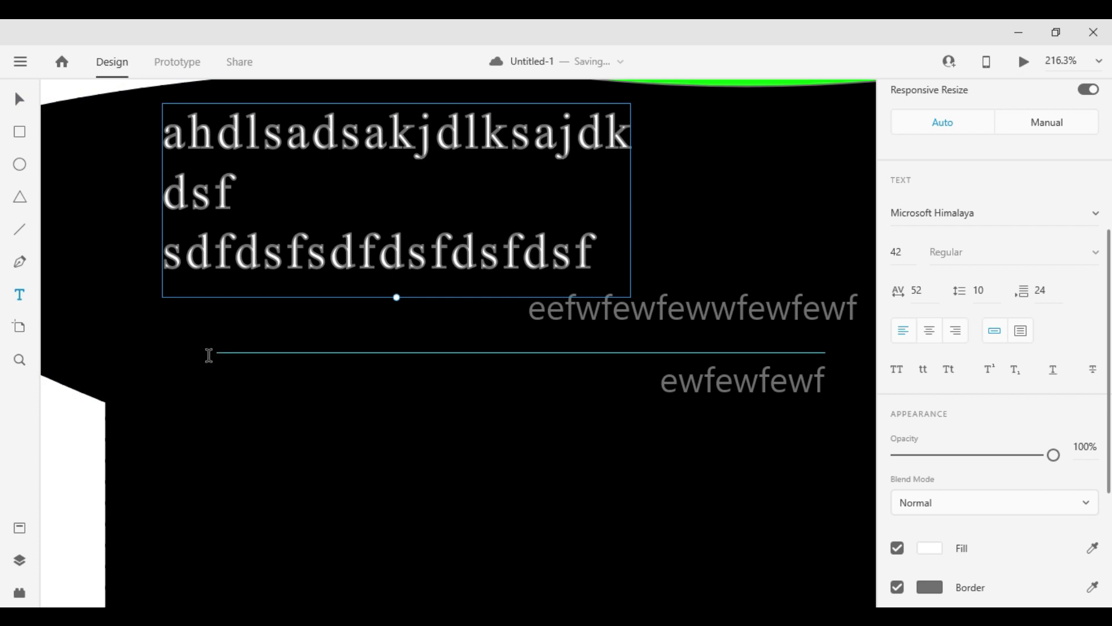
click(164, 350)
text(fefe)
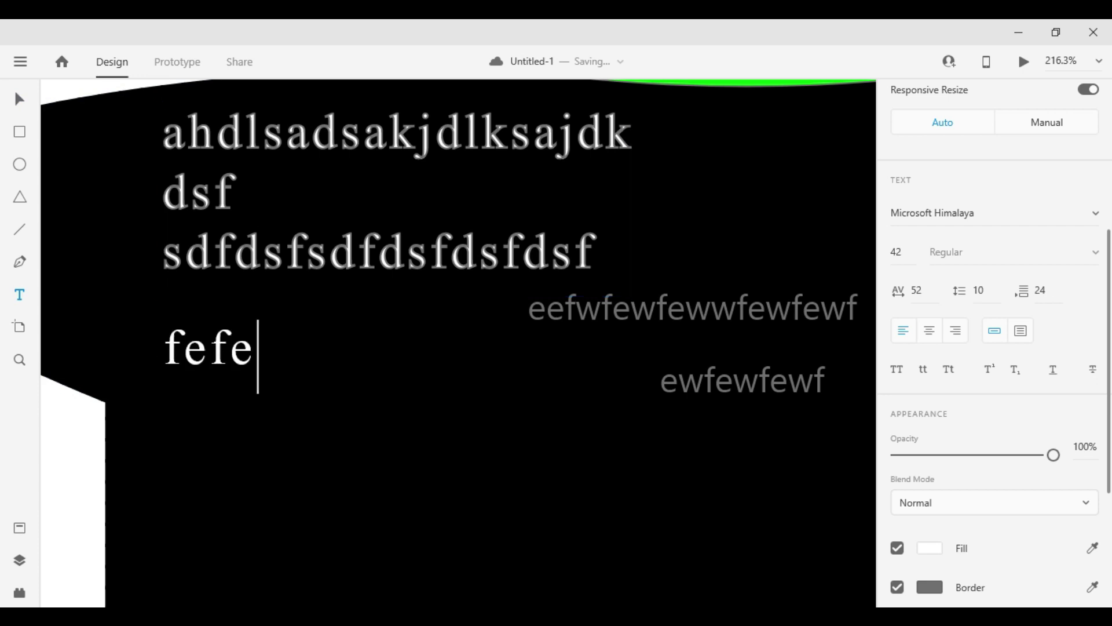
text(frfregjmrlkgmkrfdmlkdfml)
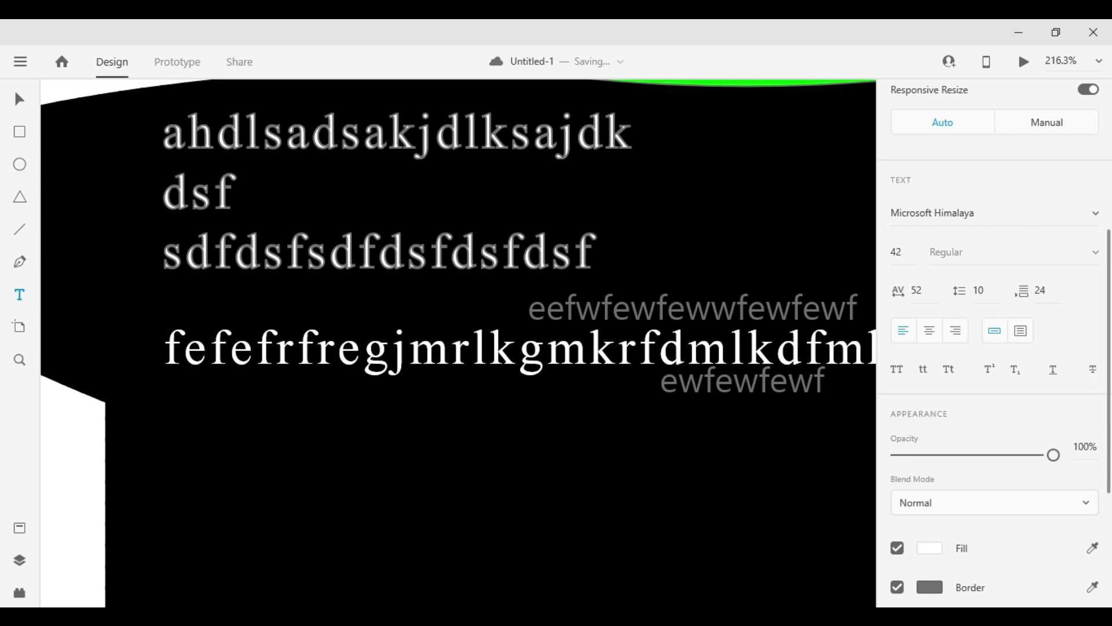
key(BackSpace)
key(BackSpace)
key(BackSpace)
key(BackSpace)
key(BackSpace)
key(BackSpace)
key(ctrl+a)
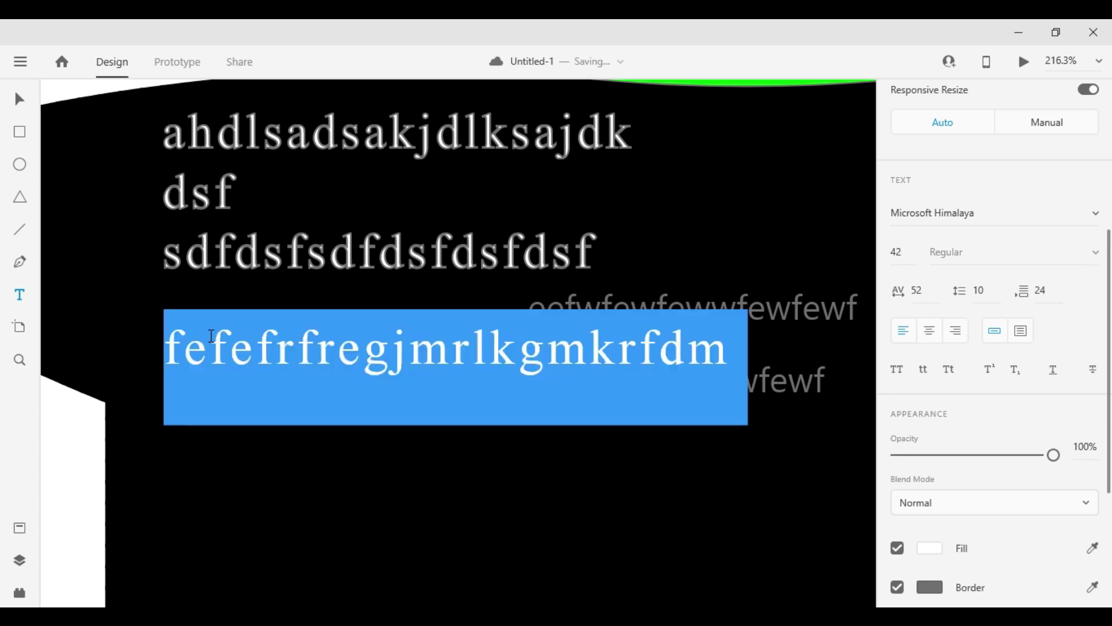
key(BackSpace)
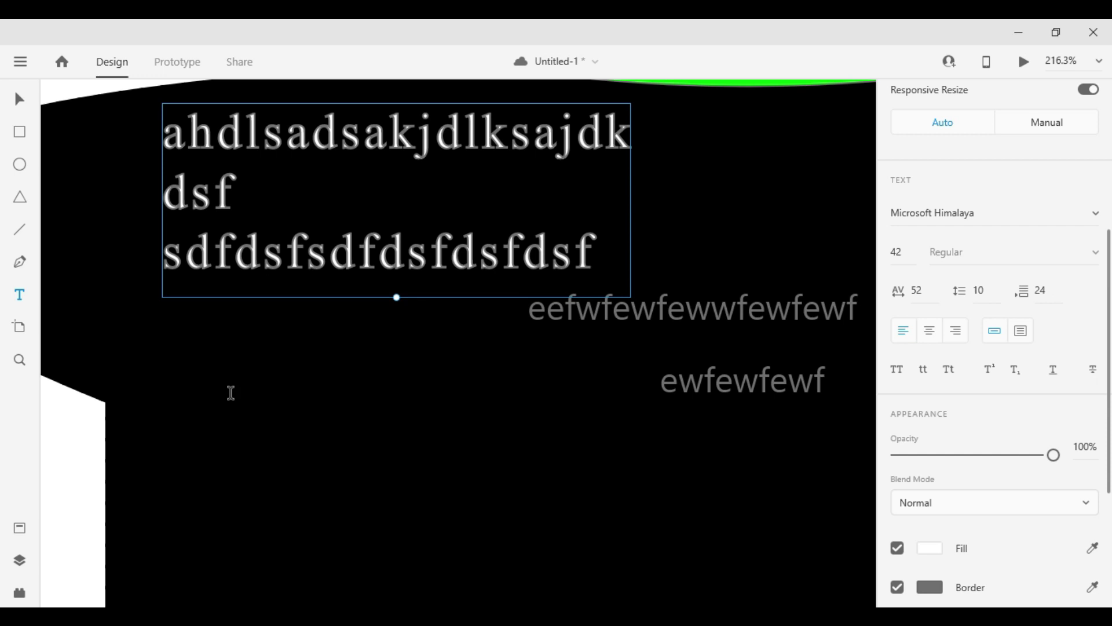
- Draw an area text box below the three-line text and fill it with "cscscslcsmclsmcslsmclslclscmslcmsl"
drag(154, 359, 632, 531)
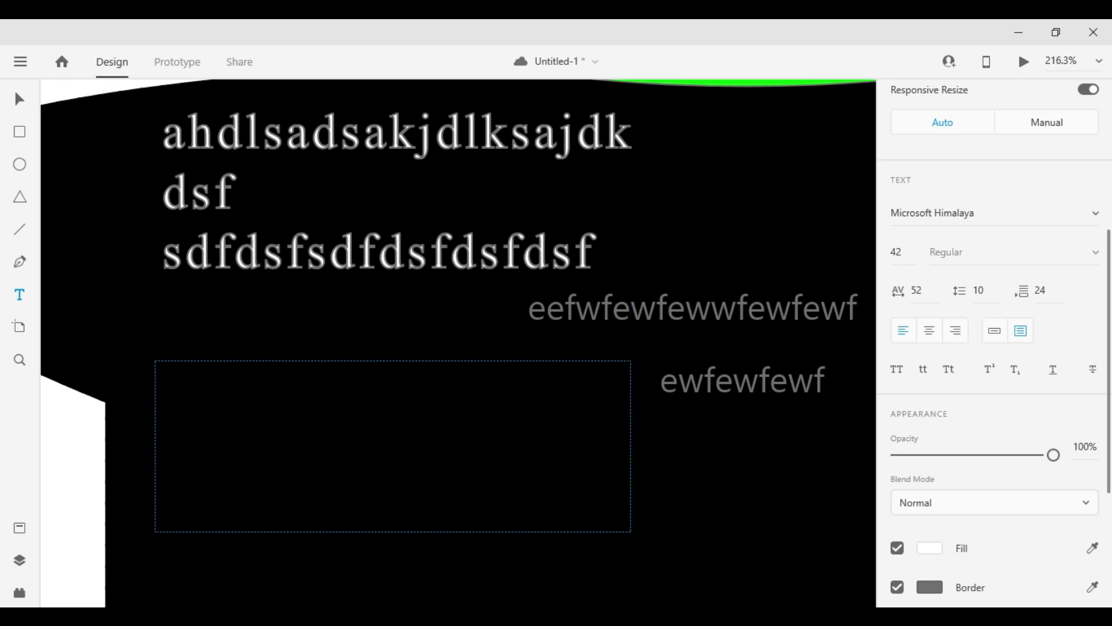
text(cscscslcsmclsmcs)
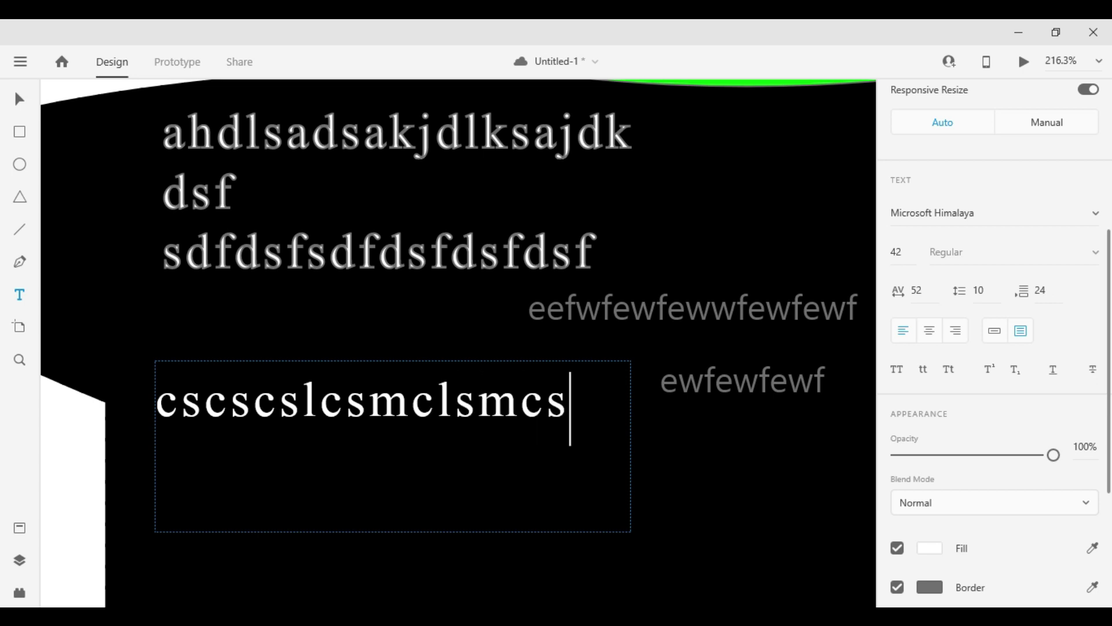
text(lsmclslclscmslcmsl)
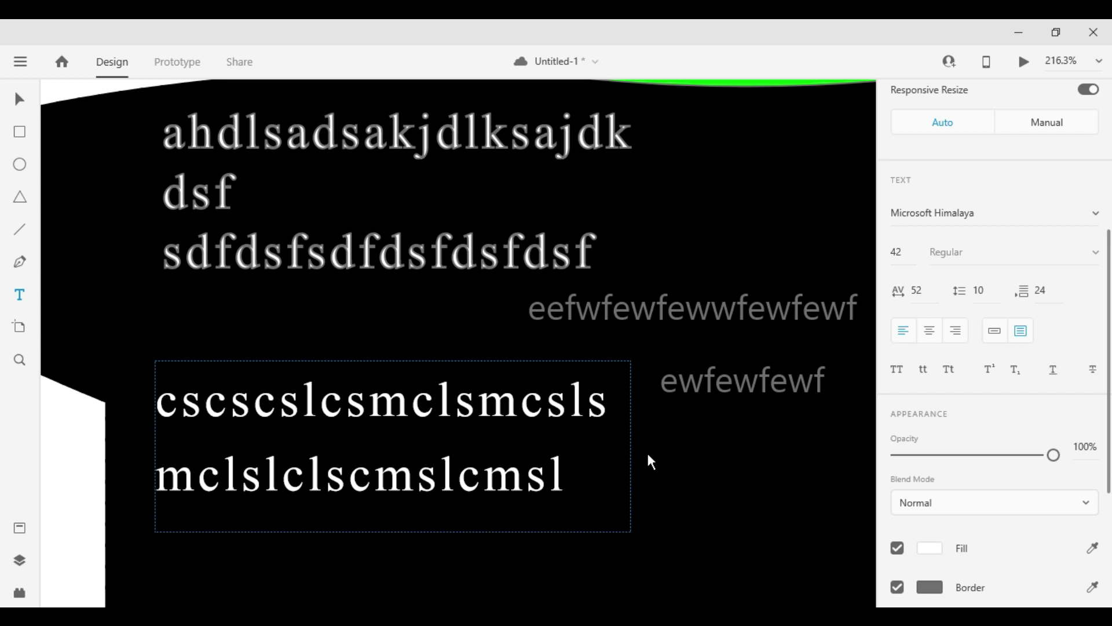
- Convert the new two-line area text to point text and move it slightly to the right
scroll(958, 390, down, 3)
scroll(1081, 453, down, 1)
scroll(1042, 447, up, 5)
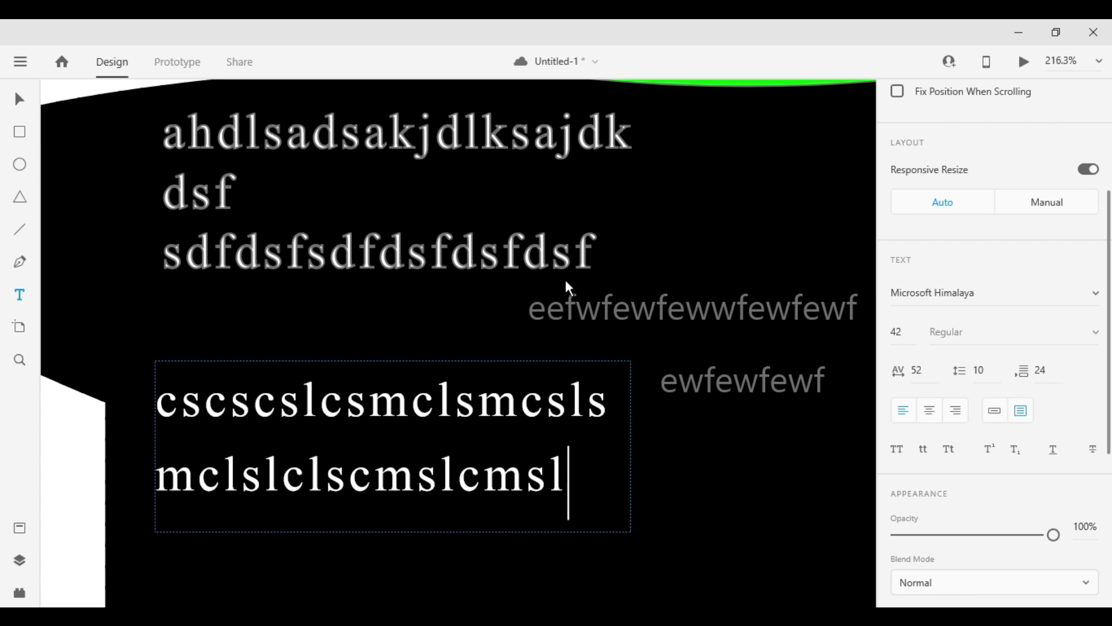
click(994, 410)
click(19, 100)
drag(466, 413, 504, 410)
- Try uppercase on the upper three-line white text and switch it to lowercase
scroll(1047, 353, down, 3)
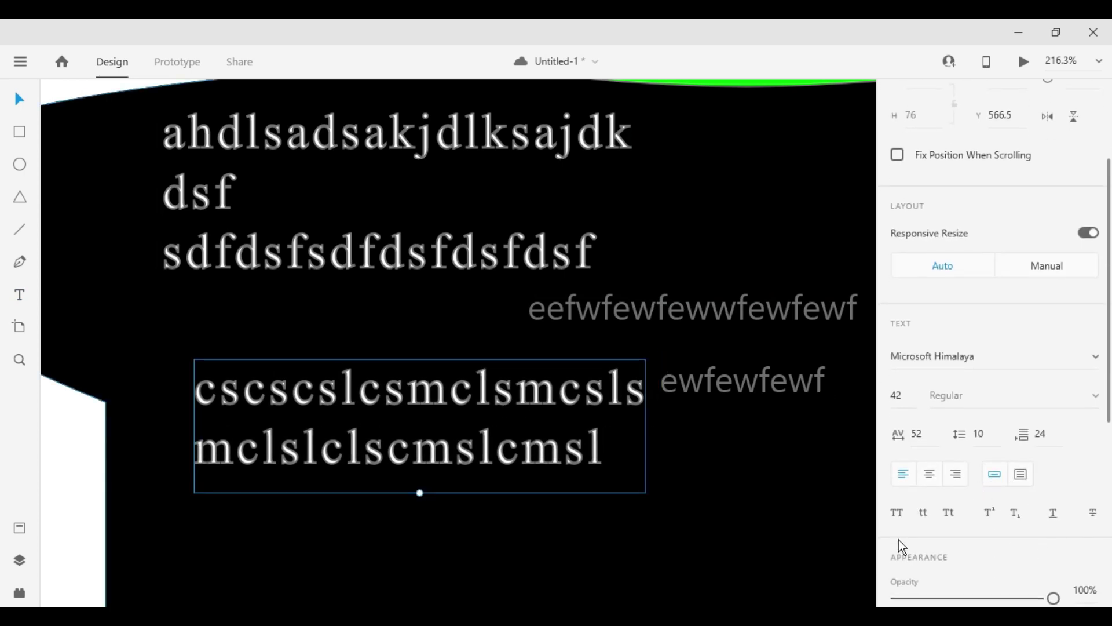
click(224, 162)
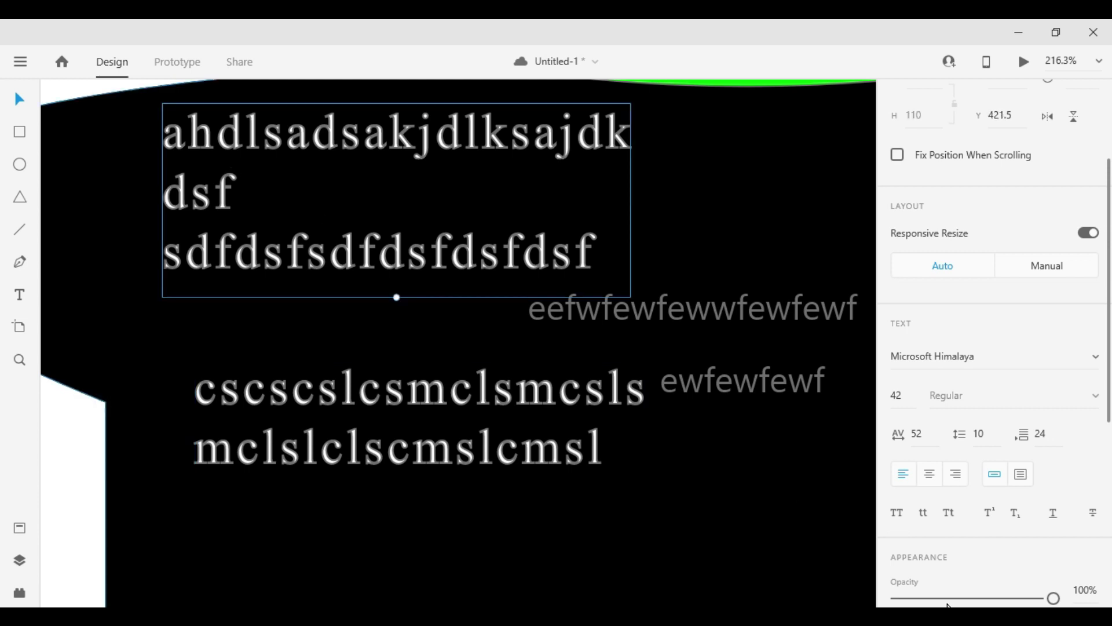
click(899, 517)
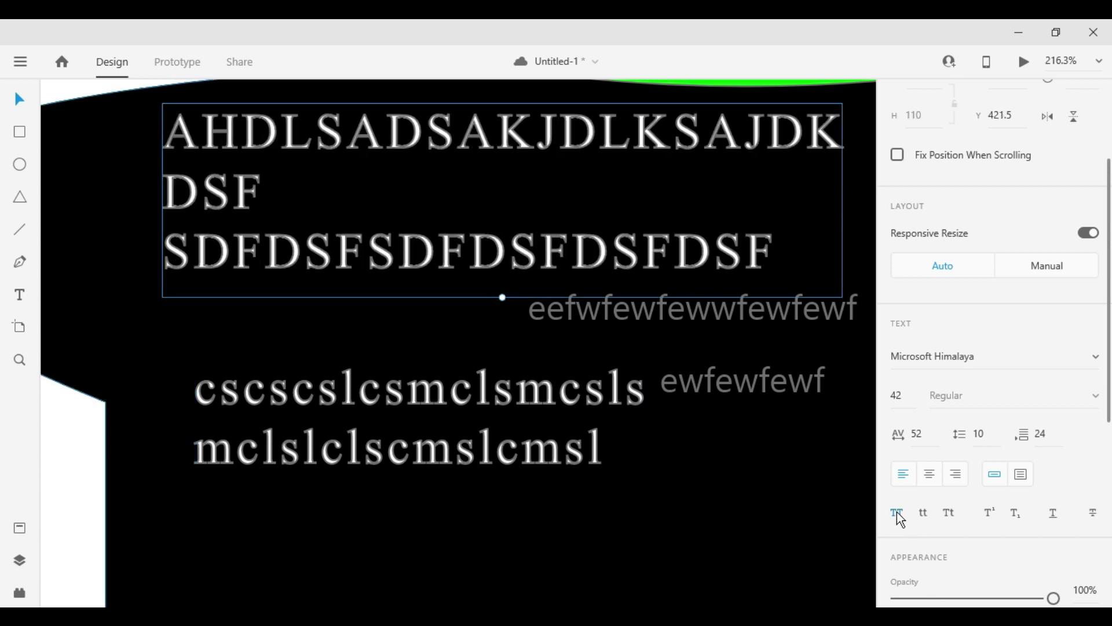
click(925, 516)
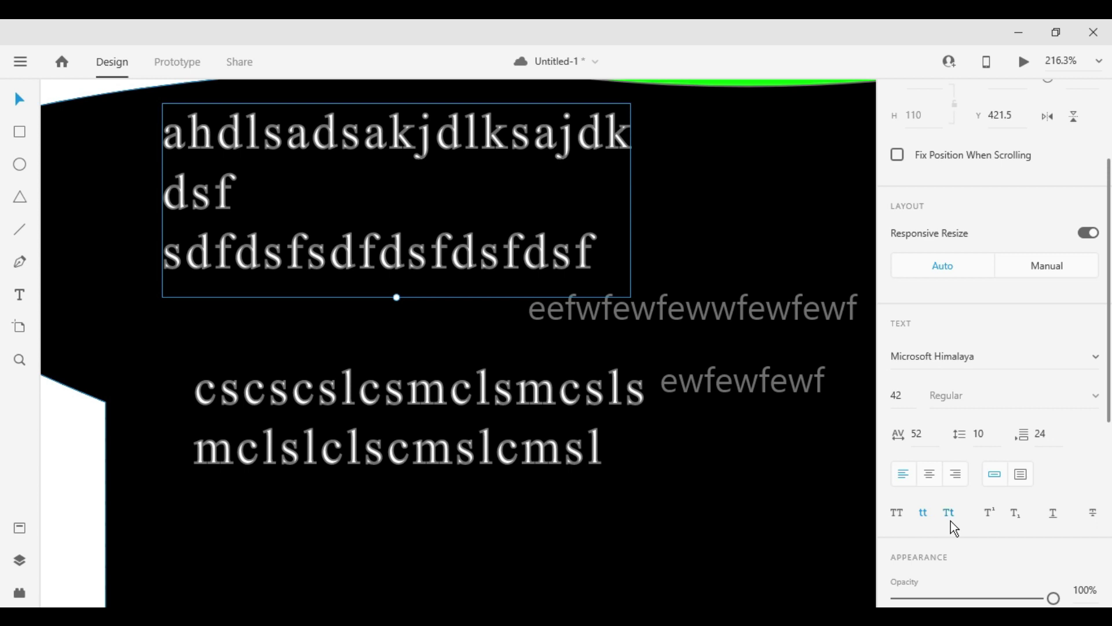
- Set the upper three-line white text to title case and try superscript on the whole text
click(950, 519)
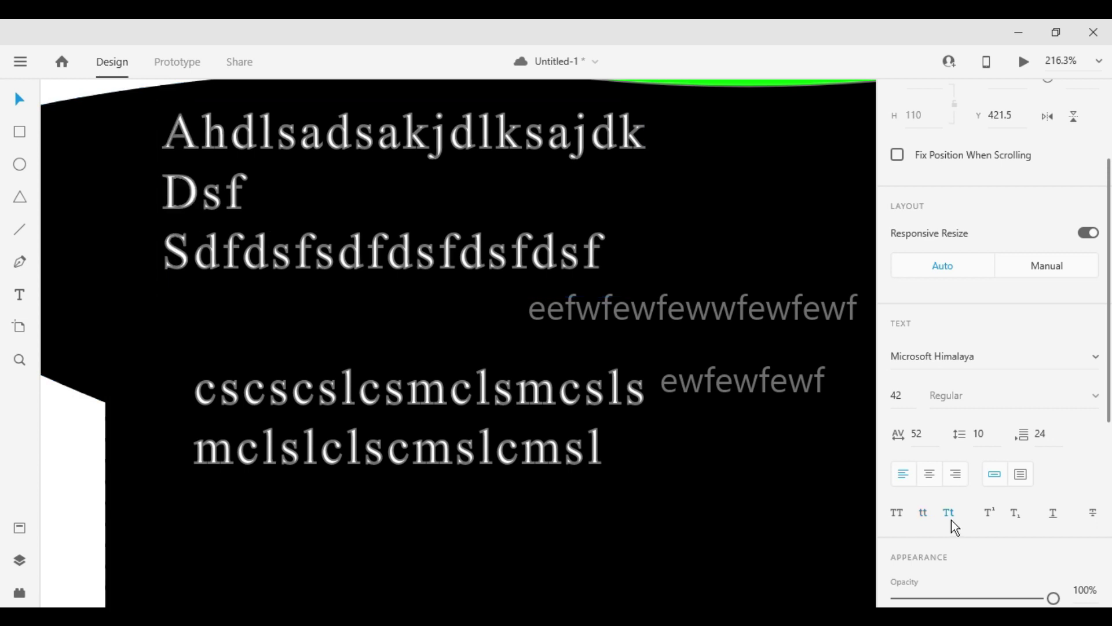
click(990, 519)
click(989, 518)
- Replace the last letter of the second line in the upper three-line text with "2"
double_click(241, 194)
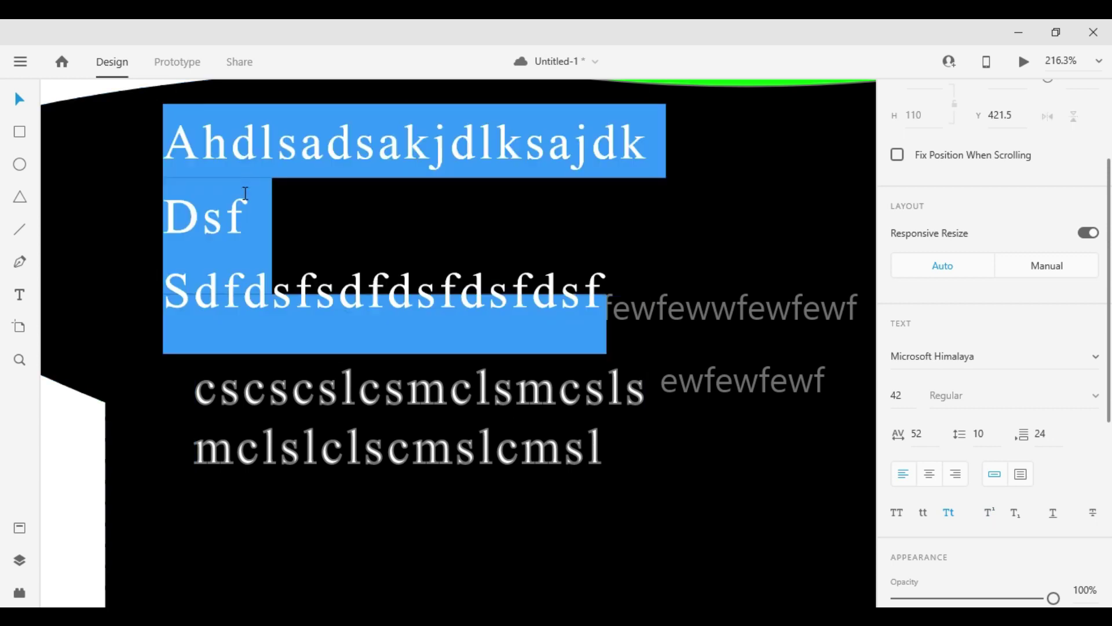
click(247, 217)
key(BackSpace)
text(2)
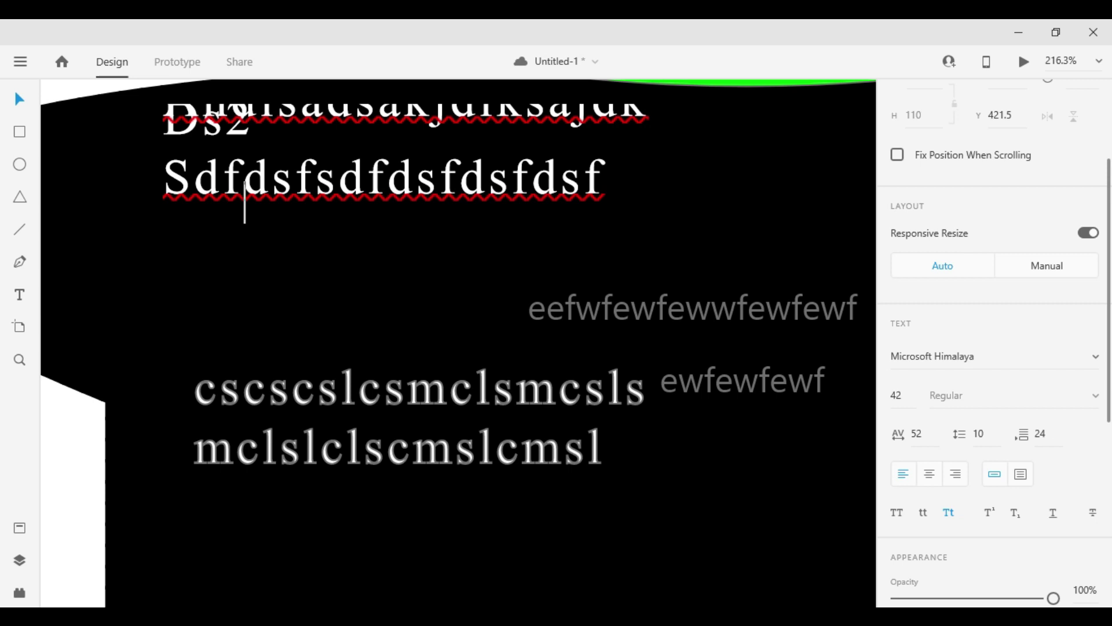
key(Escape)
- Make only the "2" at the end of the text's second line superscript
double_click(273, 206)
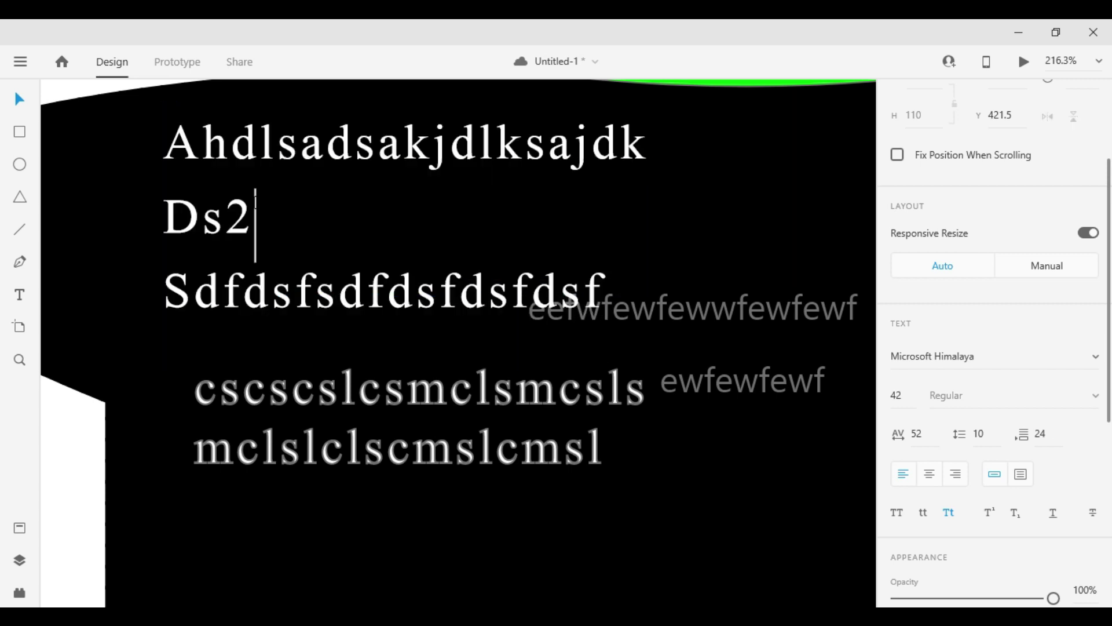
key(shift+Left)
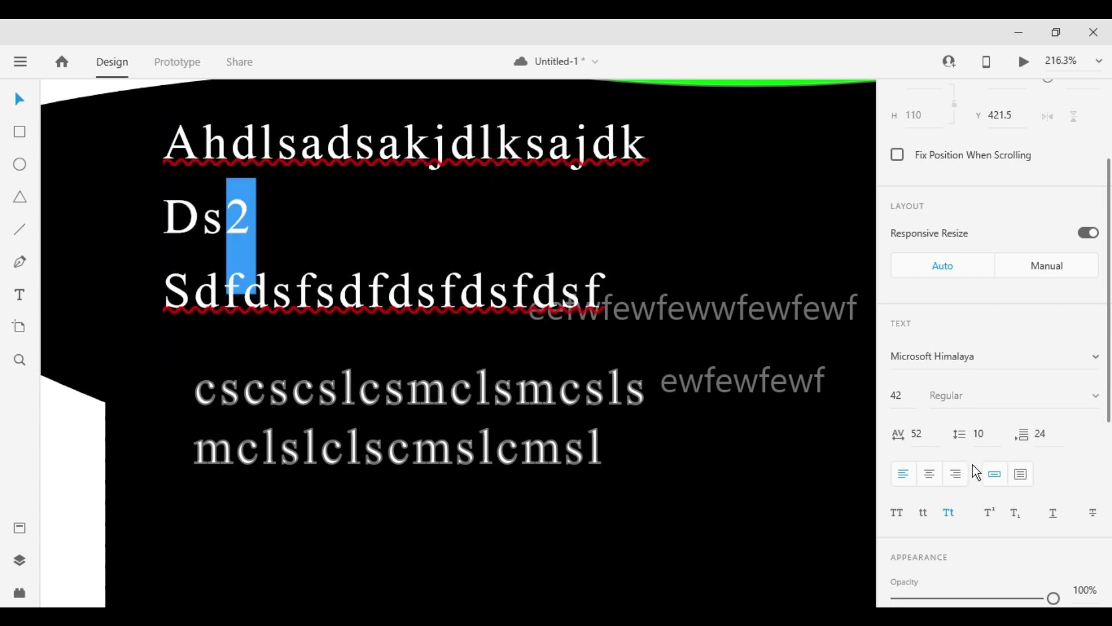
click(989, 512)
key(Right)
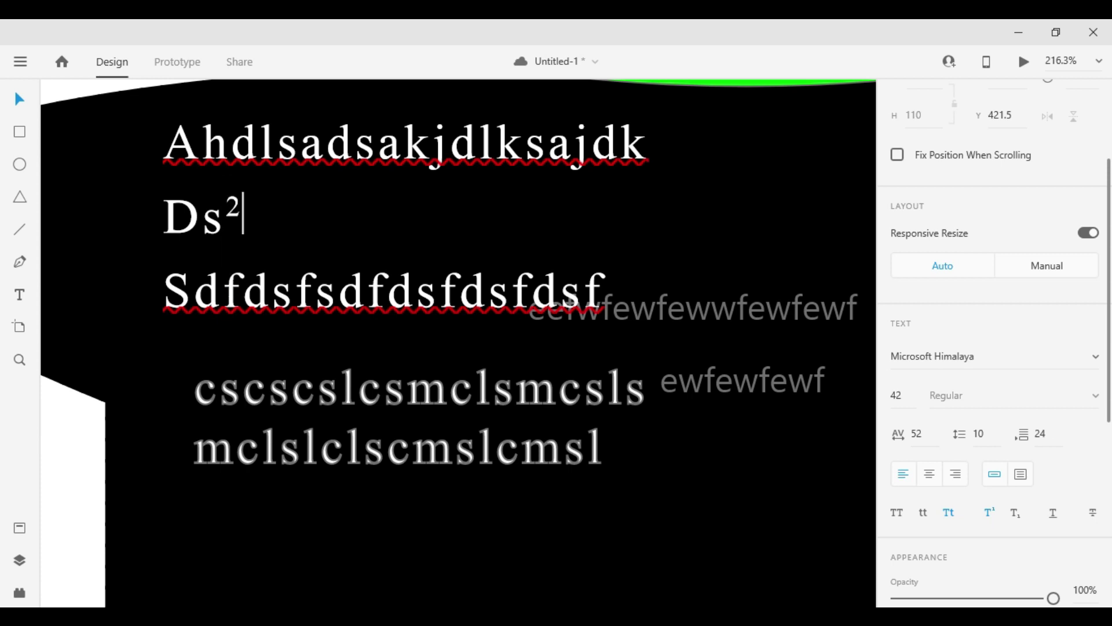
key(Escape)
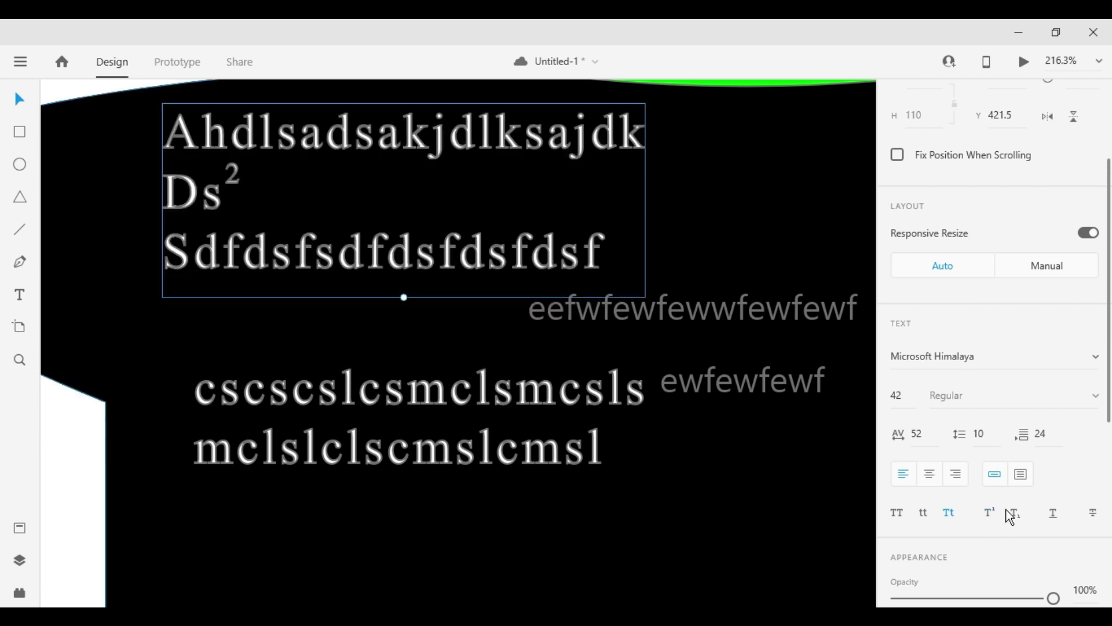
- Apply subscript to the whole upper three-line text and try underlining it
click(1015, 513)
click(1055, 515)
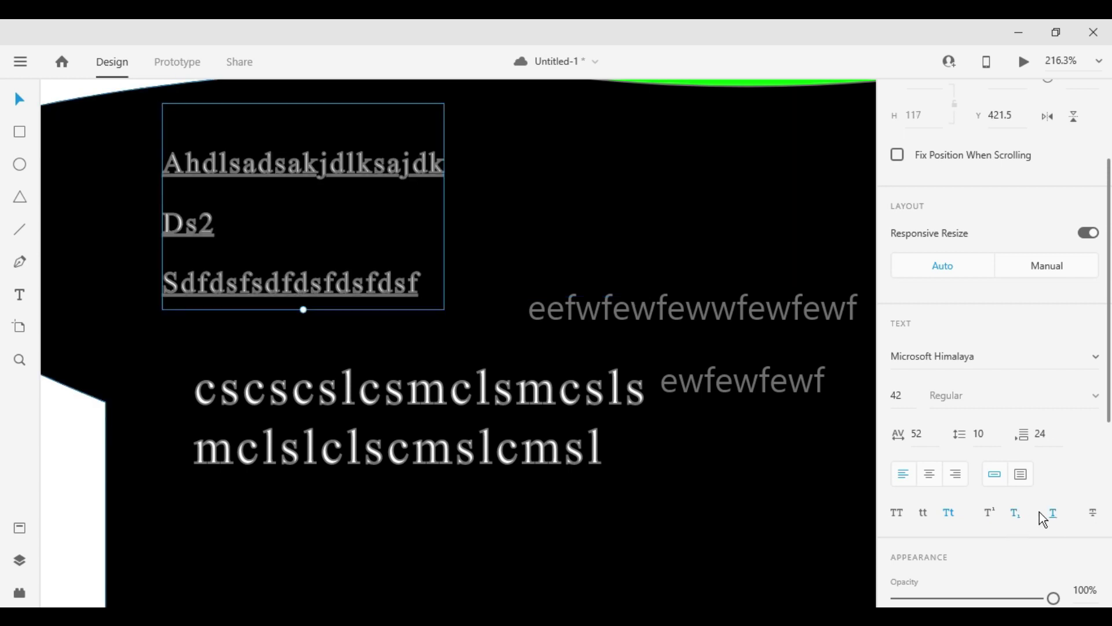
click(1054, 515)
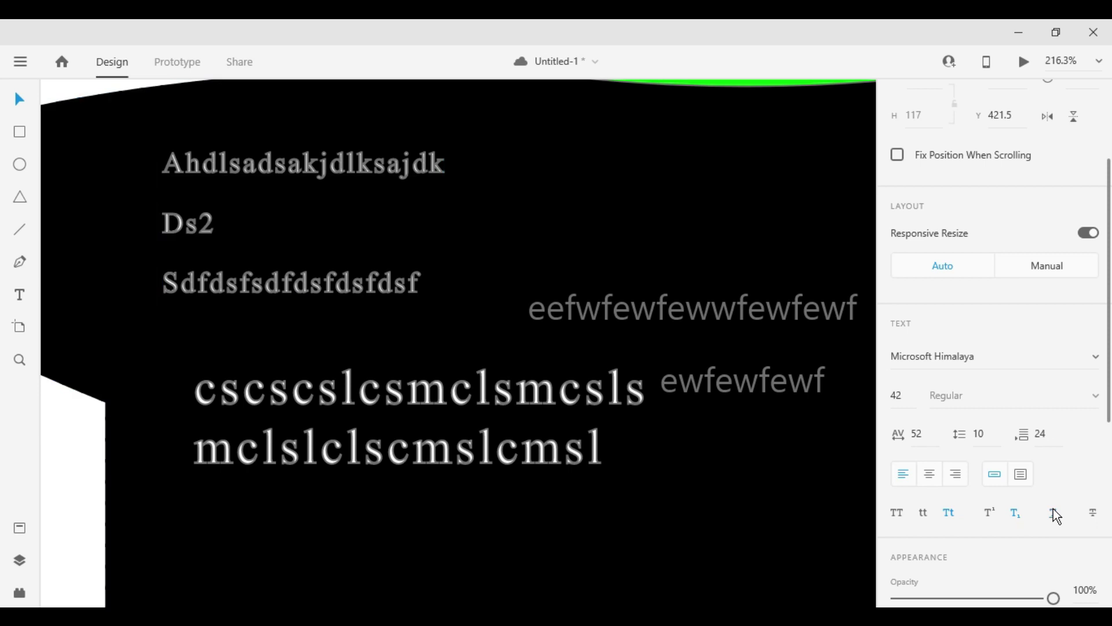
- Apply strikethrough to the whole upper three-line text and deselect it
click(1096, 521)
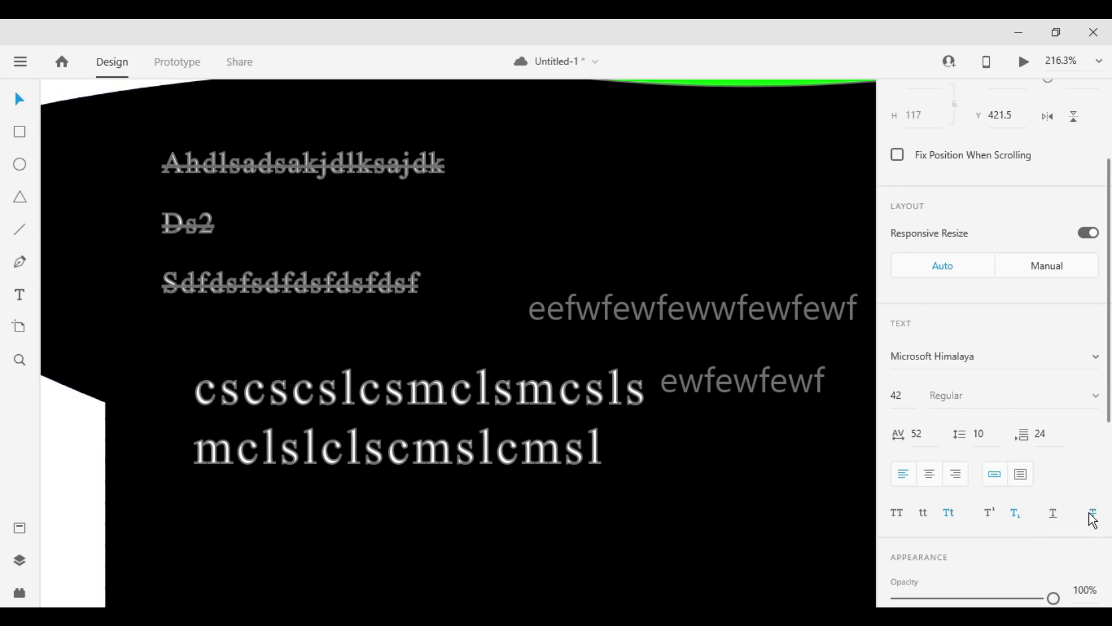
scroll(973, 429, down, 4)
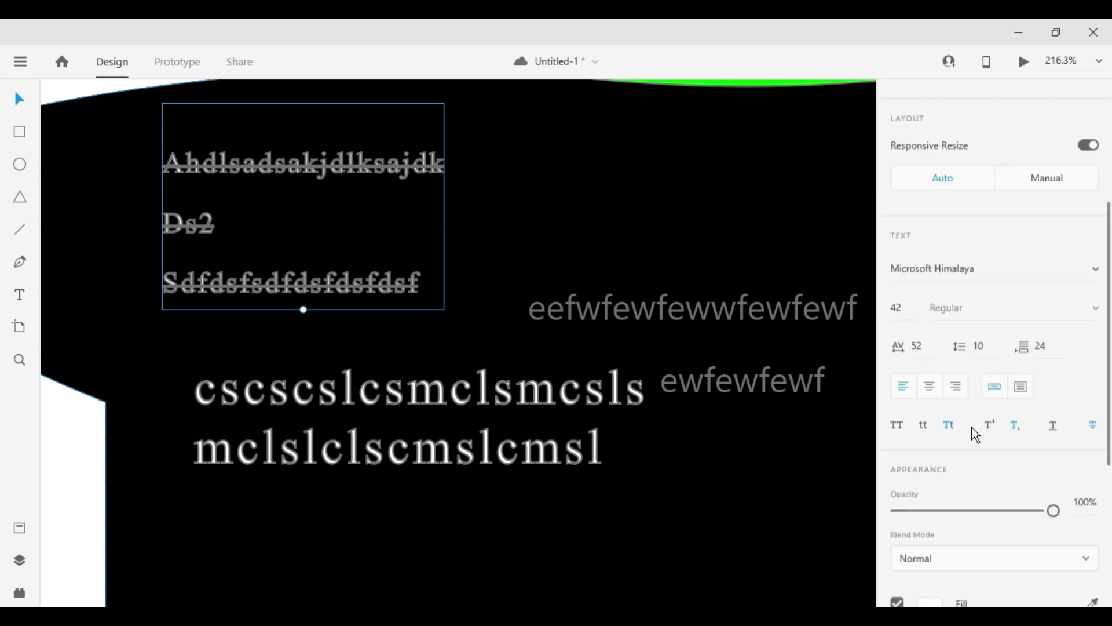
click(747, 484)
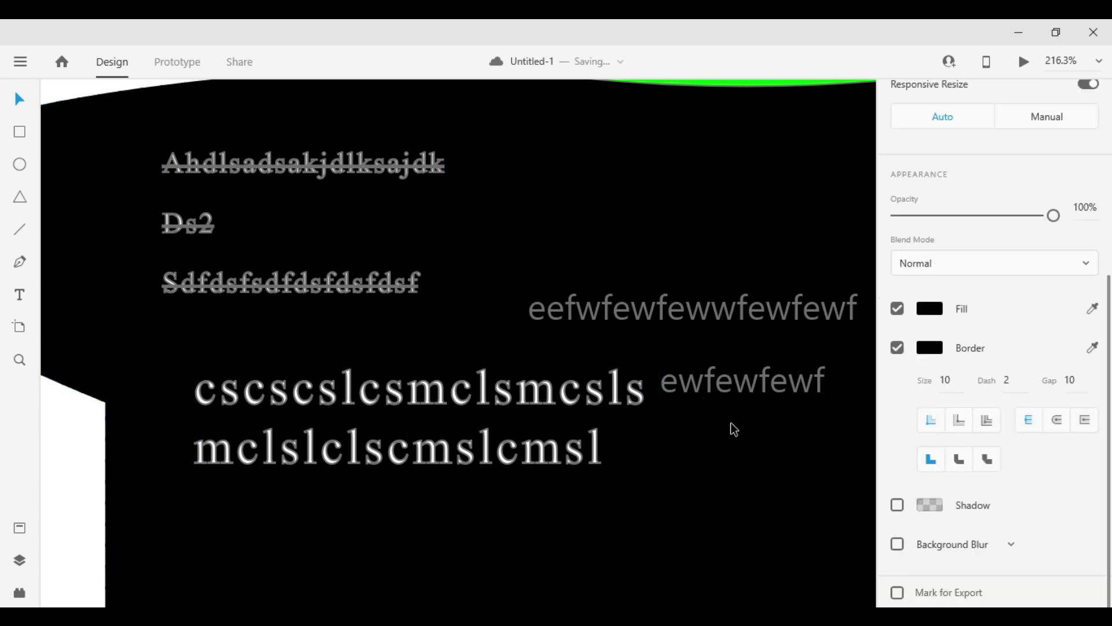
- Try 0% opacity on the grey text "eefwfewfewwfewfewf" and restore it to 100%
drag(728, 427, 499, 424)
click(469, 304)
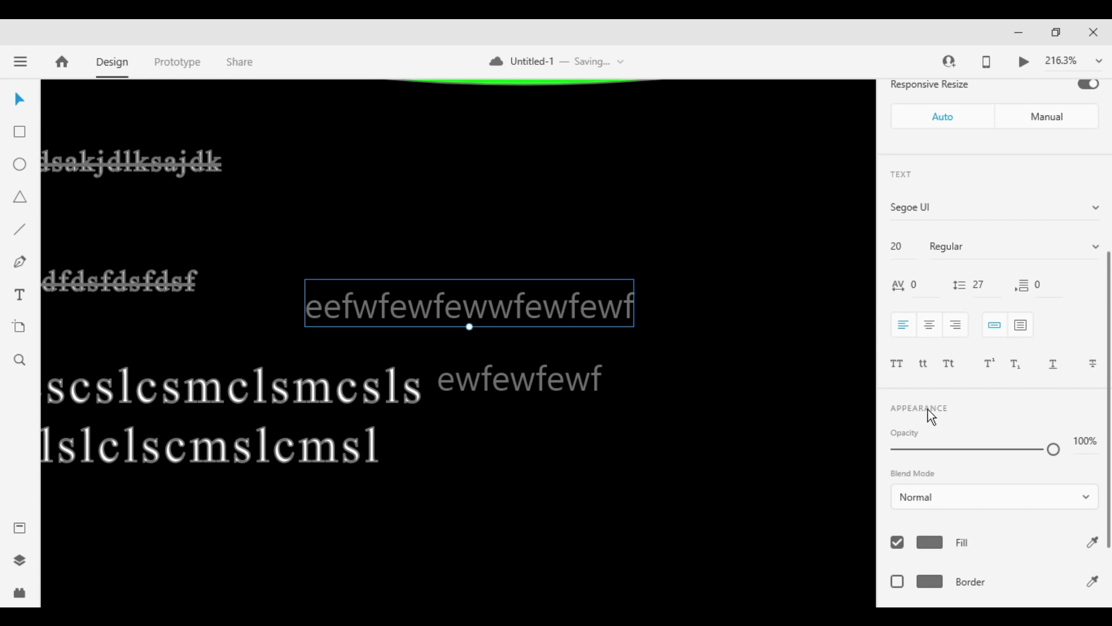
scroll(932, 416, down, 2)
drag(1053, 368, 693, 389)
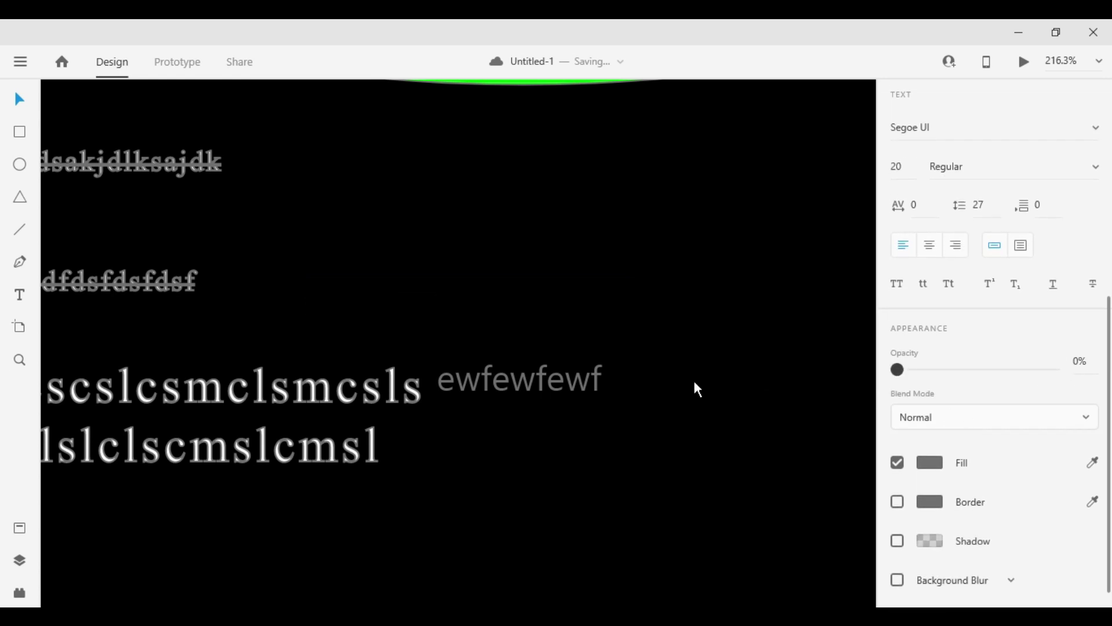
drag(898, 370, 1083, 364)
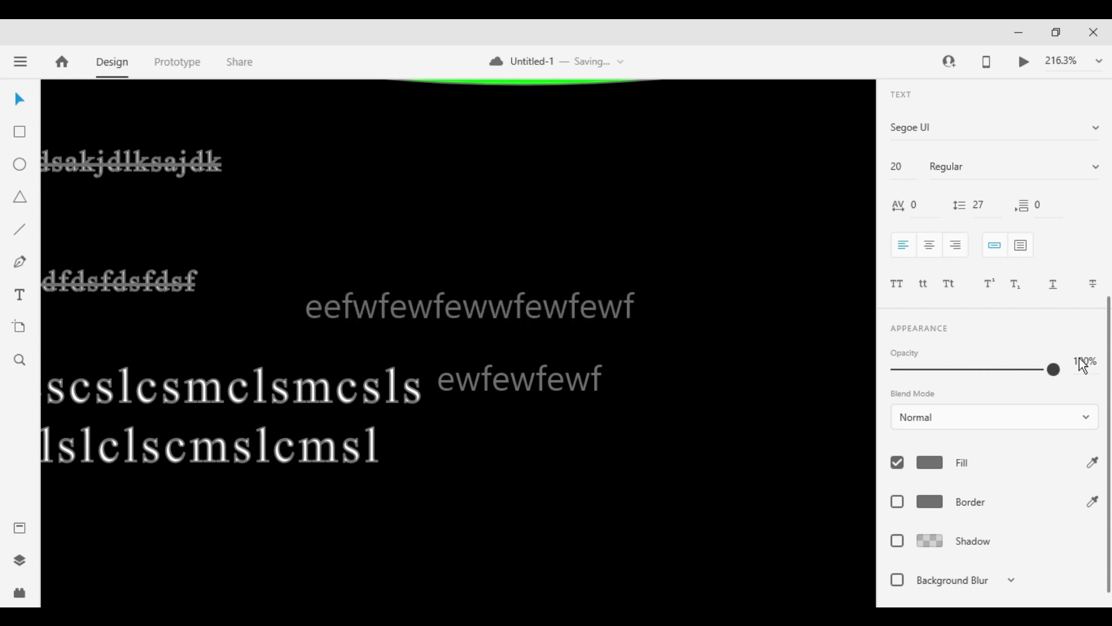
click(758, 367)
scroll(760, 386, down, 2)
scroll(417, 231, down, 3)
scroll(418, 231, right, 5)
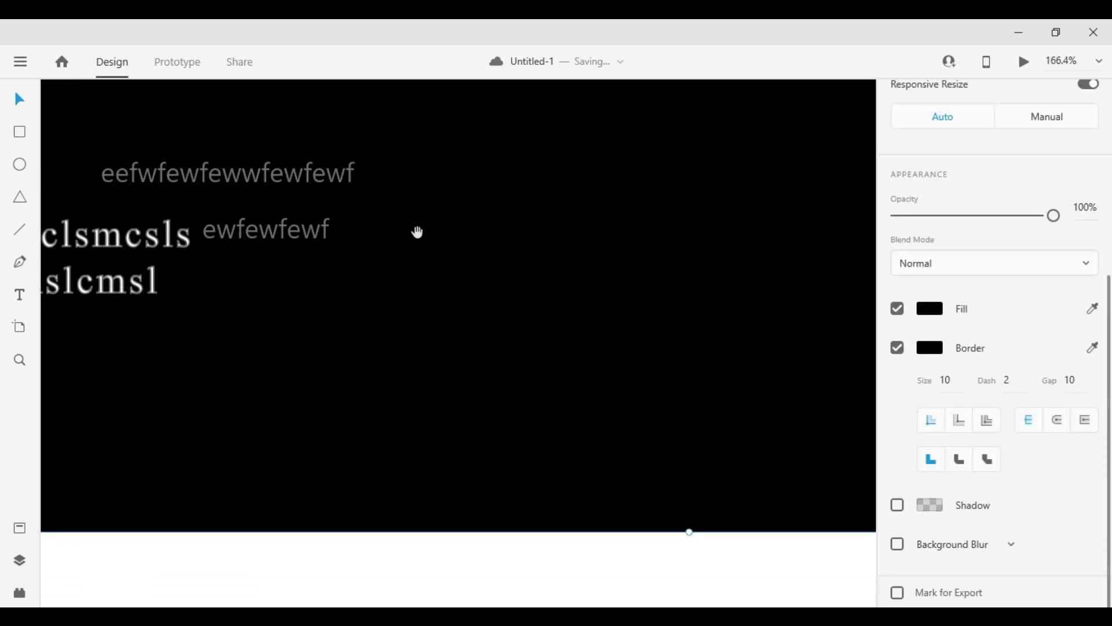
scroll(568, 412, up, 4)
scroll(568, 413, right, 2)
scroll(515, 152, down, 5)
scroll(515, 153, left, 1)
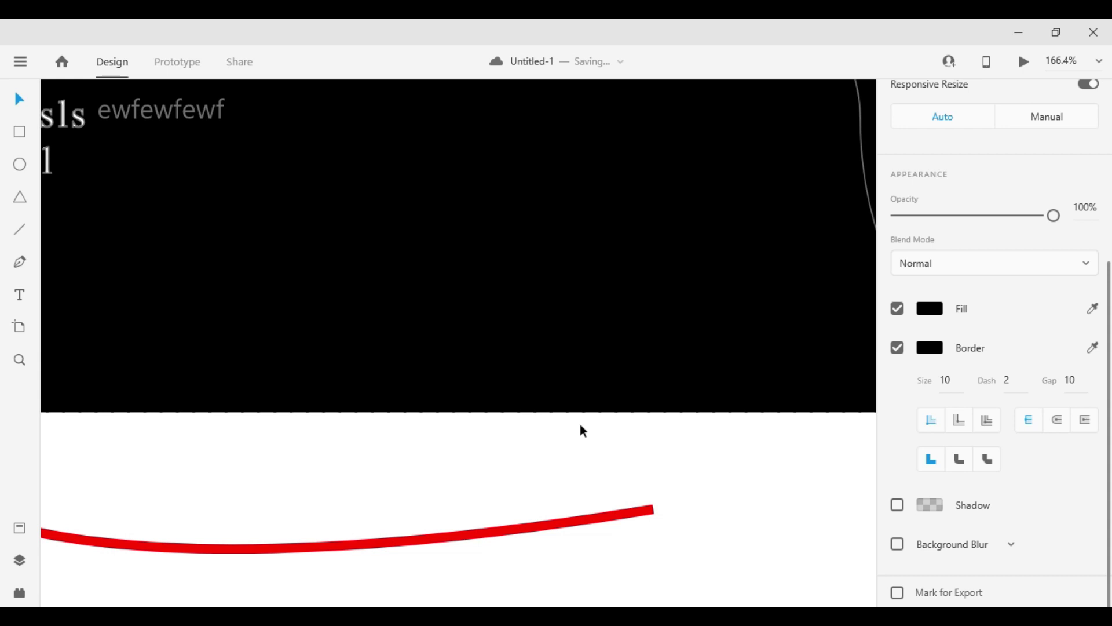
click(576, 313)
mouse_move(1052, 524)
mouse_down()
mouse_move(983, 532)
mouse_move(1065, 515)
mouse_up()
drag(347, 300, 585, 549)
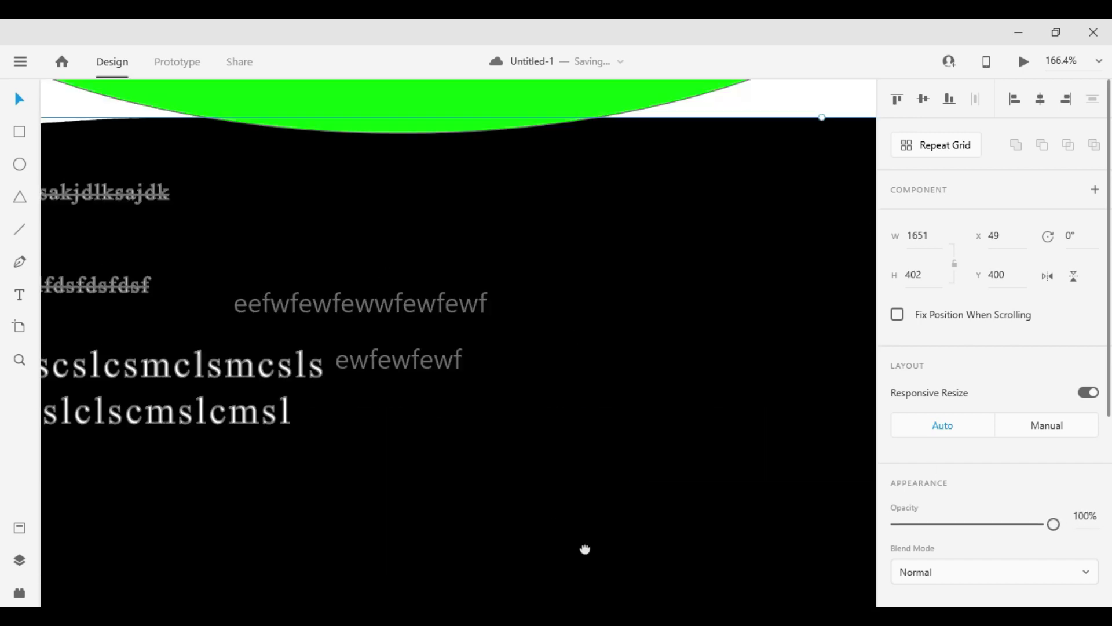
scroll(335, 303, down, 3)
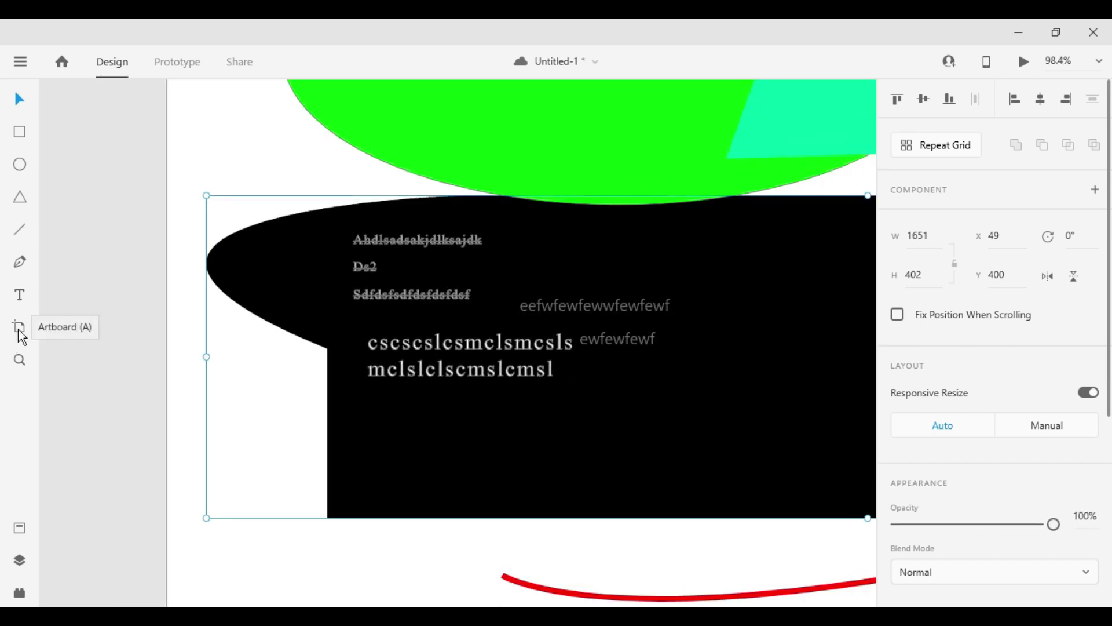
scroll(534, 266, down, 3)
scroll(485, 187, down, 1)
scroll(526, 198, down, 2)
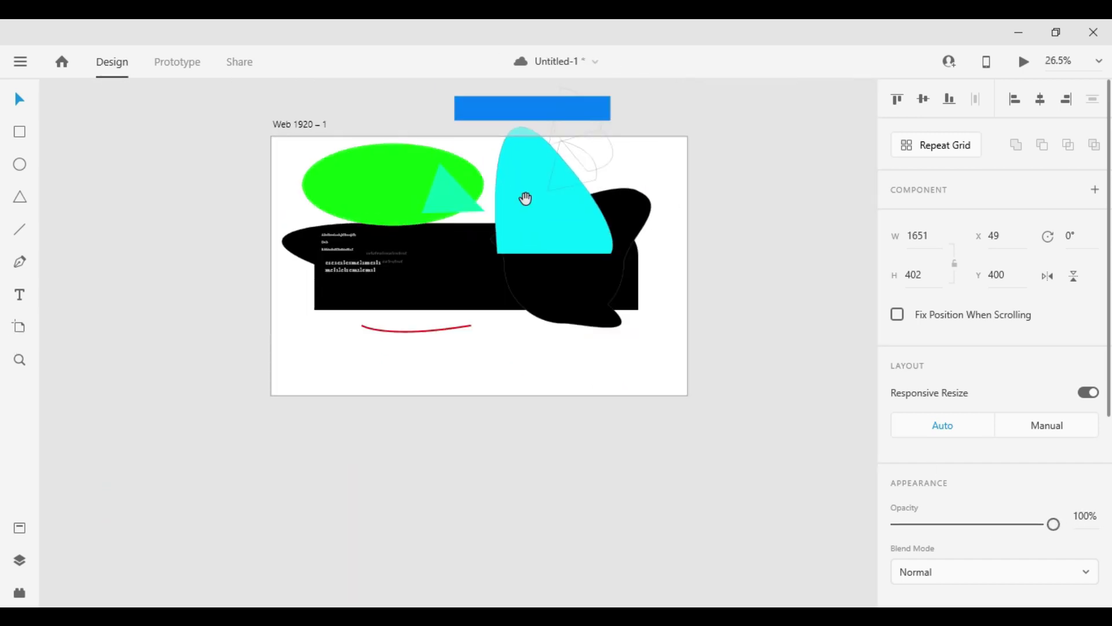
drag(526, 199, 500, 287)
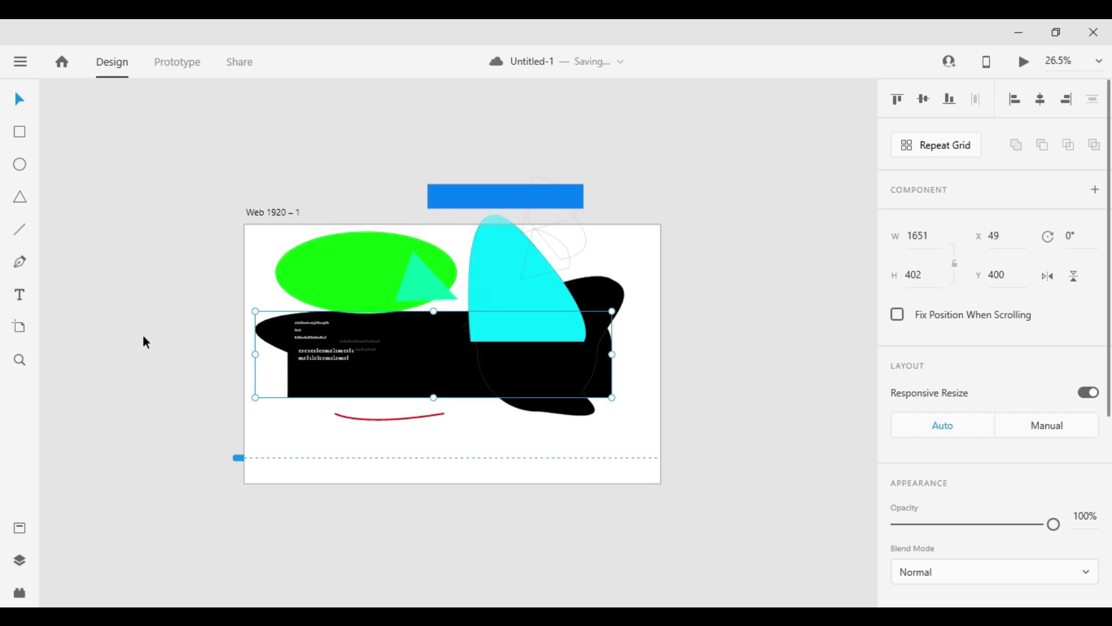
key(a)
click(263, 241)
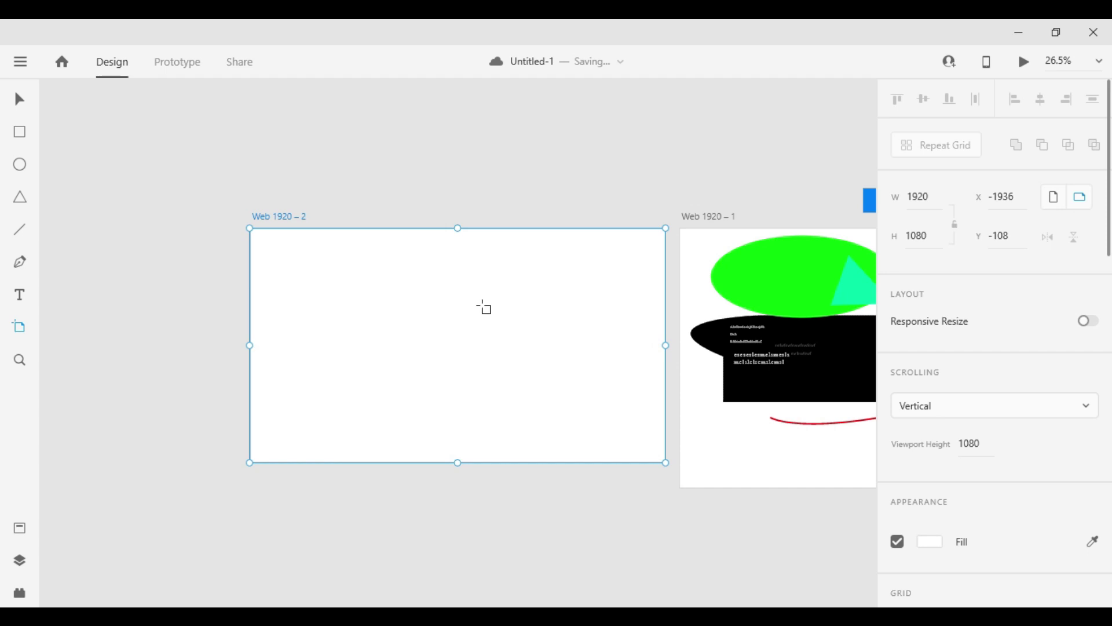
key(v)
click(637, 204)
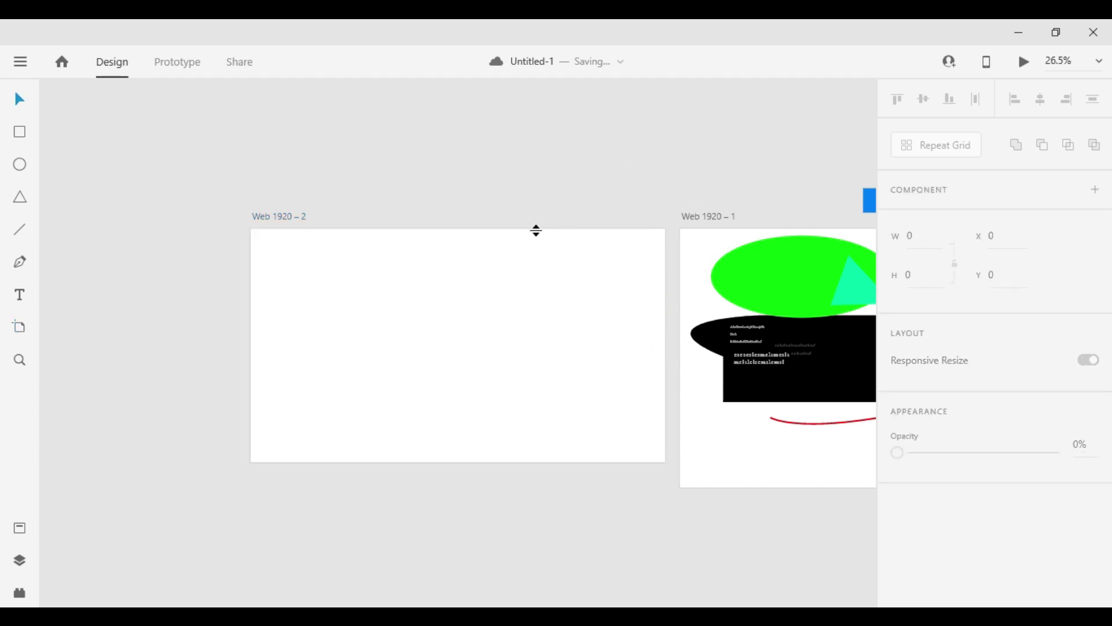
key(ctrl+z)
- Rename the existing Web 1920 artboard as Screen 1
double_click(295, 203)
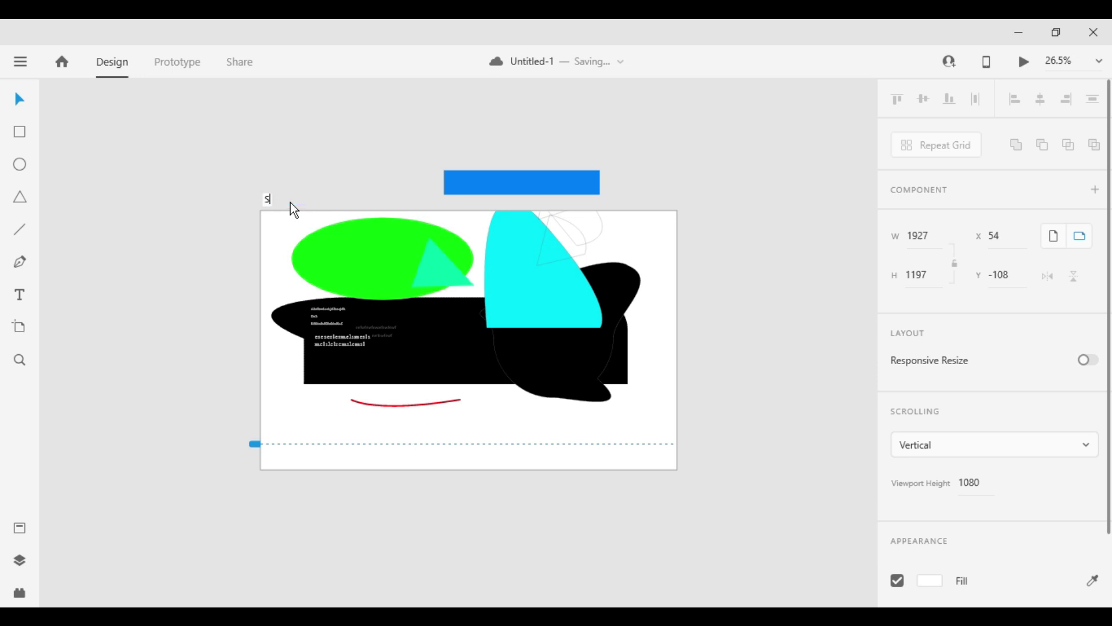
text(Screen 1)
key(Return)
- Add a second 1920 × 1080 artboard beside Screen 1 and name it Scfreen2
click(19, 328)
click(156, 301)
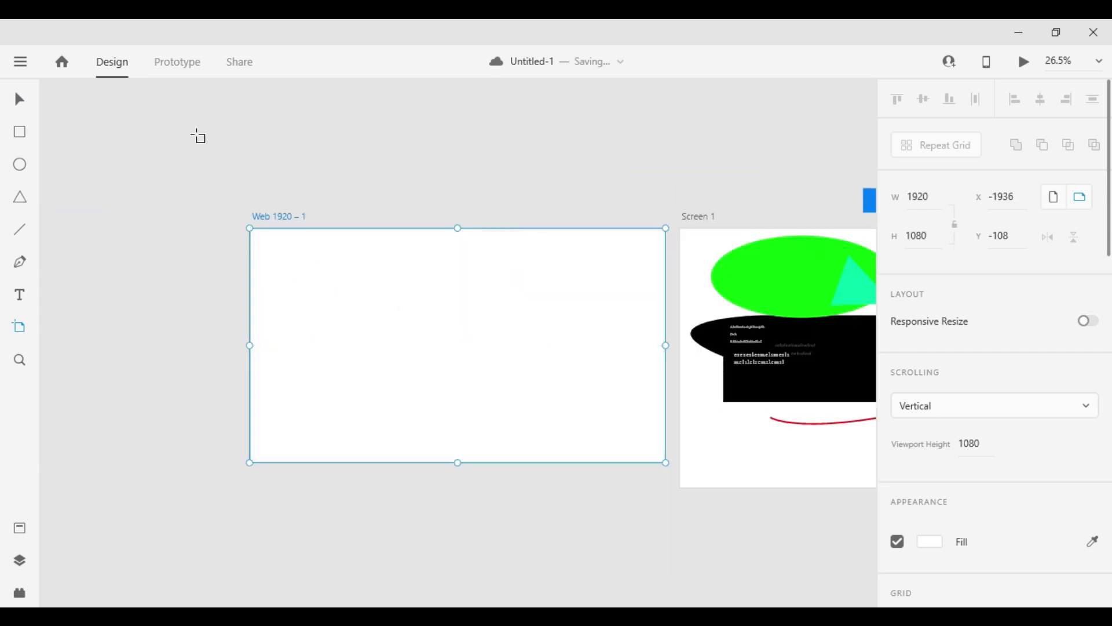
key(v)
double_click(272, 217)
text(Scfreen2)
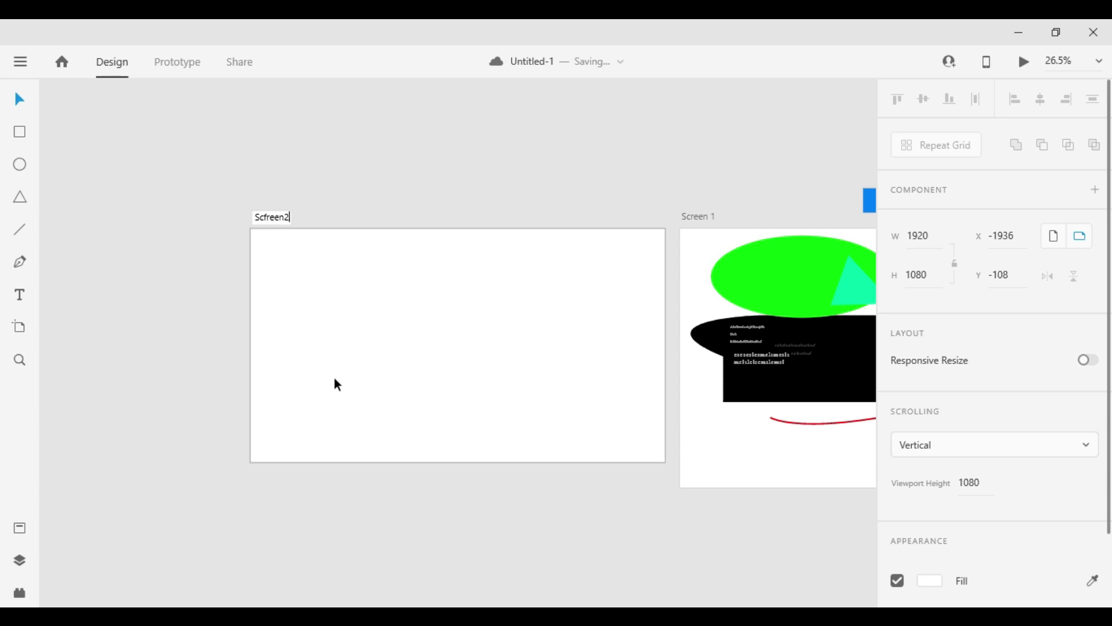
key(Return)
click(533, 539)
- Stack the cyan shape, the blue rectangle and the green triangle over one another in front of Screen 1's black shapes
scroll(648, 320, down, 3)
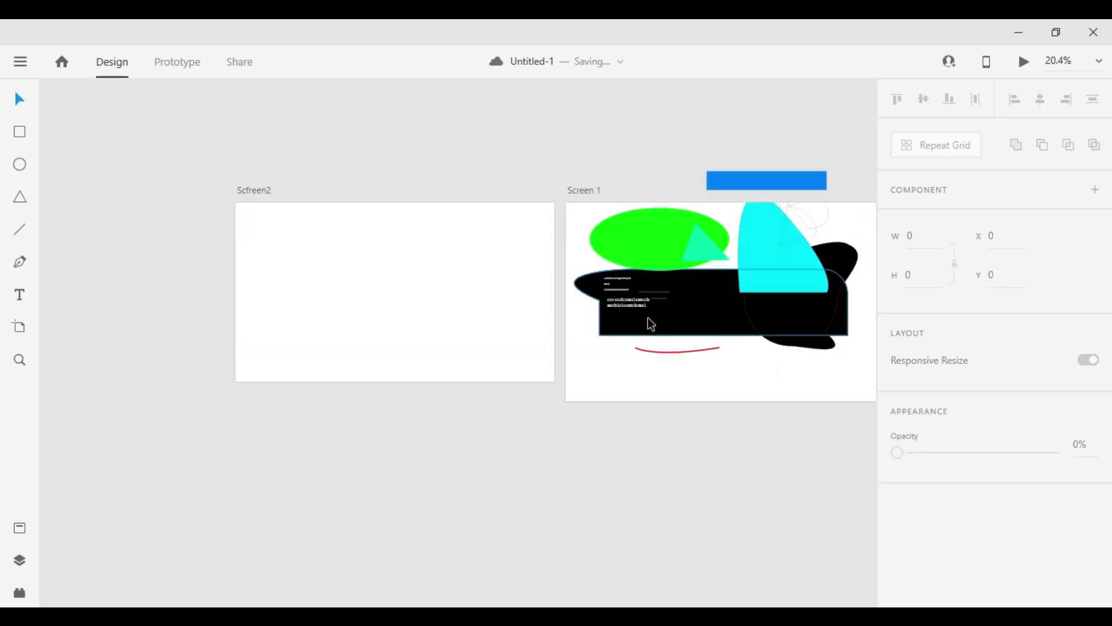
drag(778, 356, 685, 386)
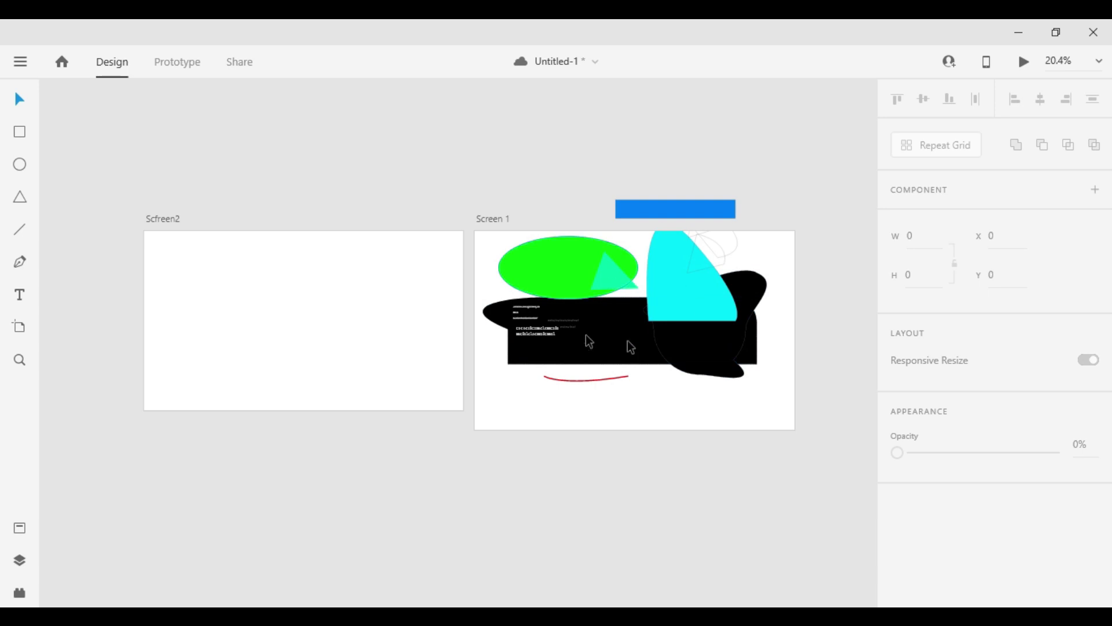
scroll(743, 326, up, 3)
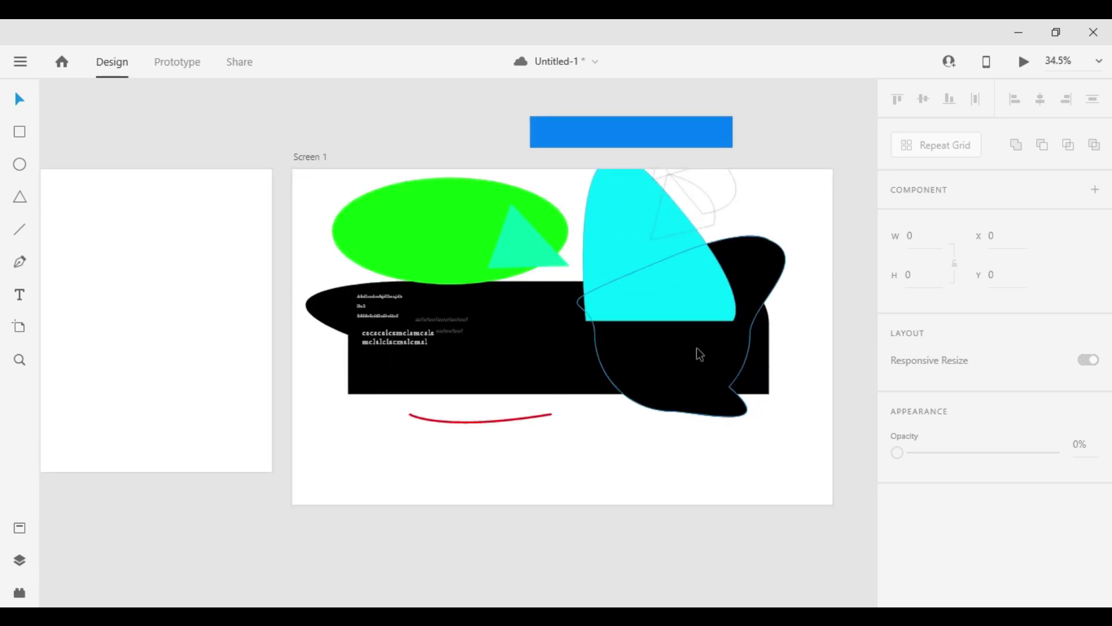
click(717, 356)
key(ctrl+z)
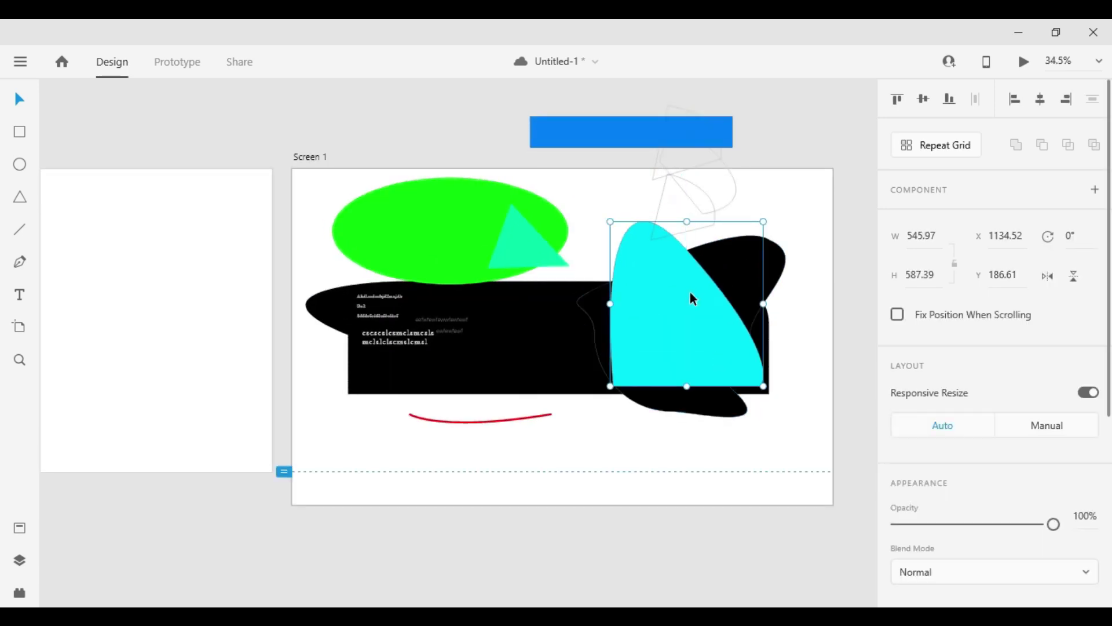
drag(640, 130, 681, 275)
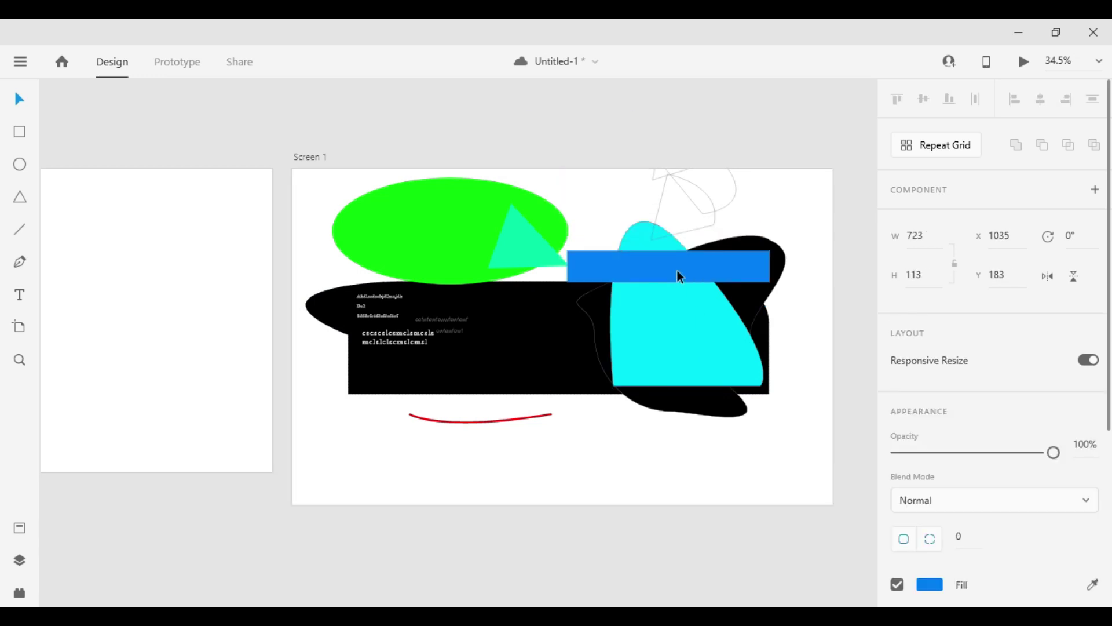
click(530, 249)
drag(529, 248, 672, 272)
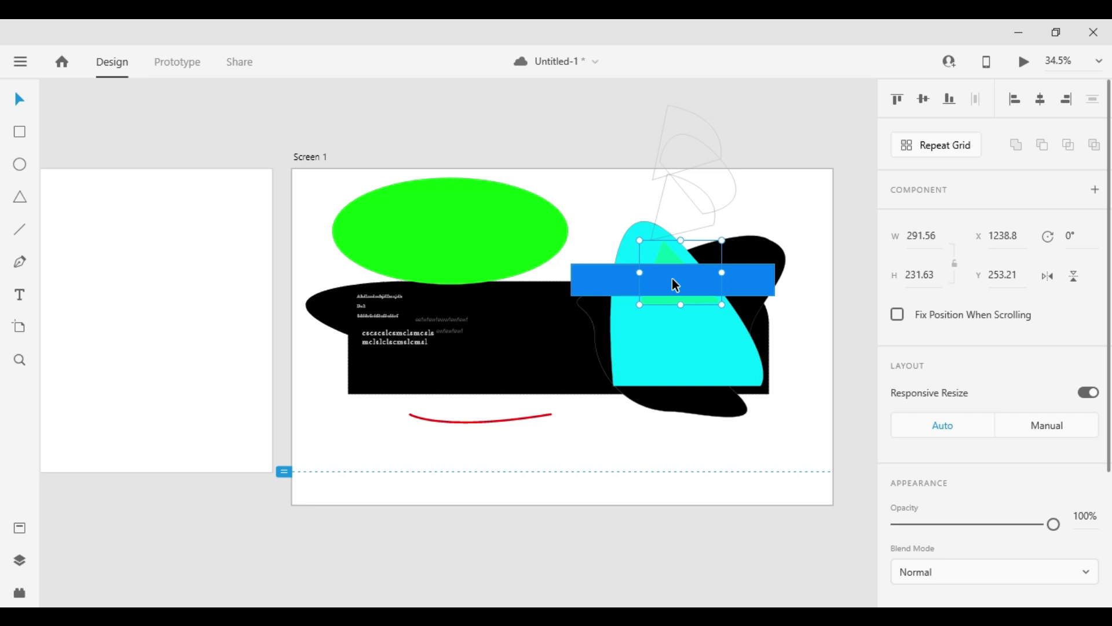
- Show Screen 1's layer list, select Path 5 and reposition the triangle over the cyan shape at about X 1216, Y 307
click(691, 314)
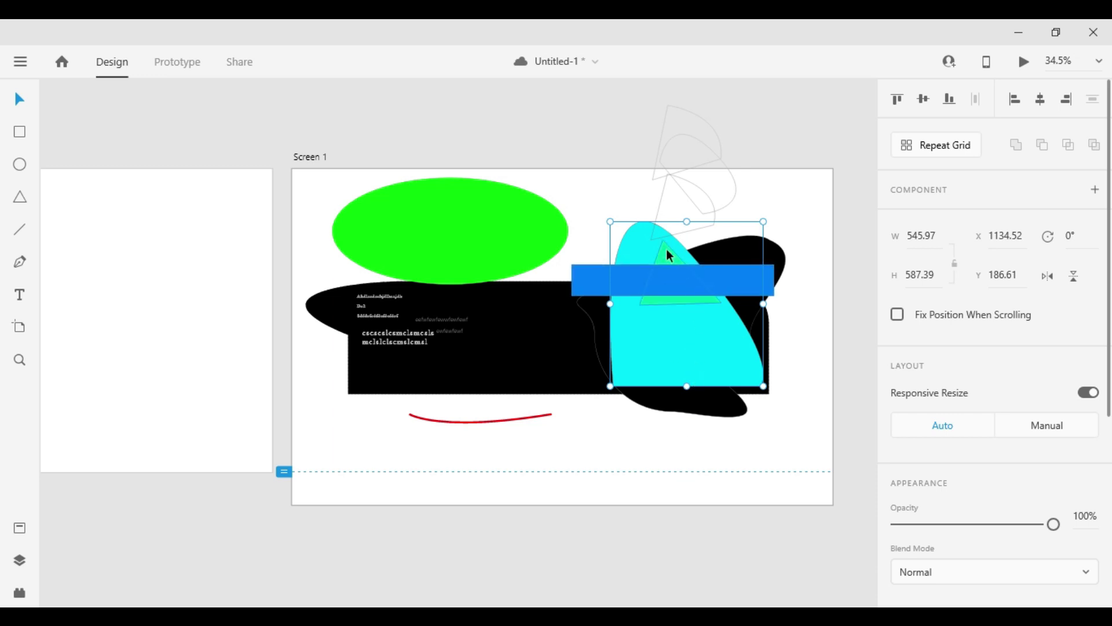
click(22, 566)
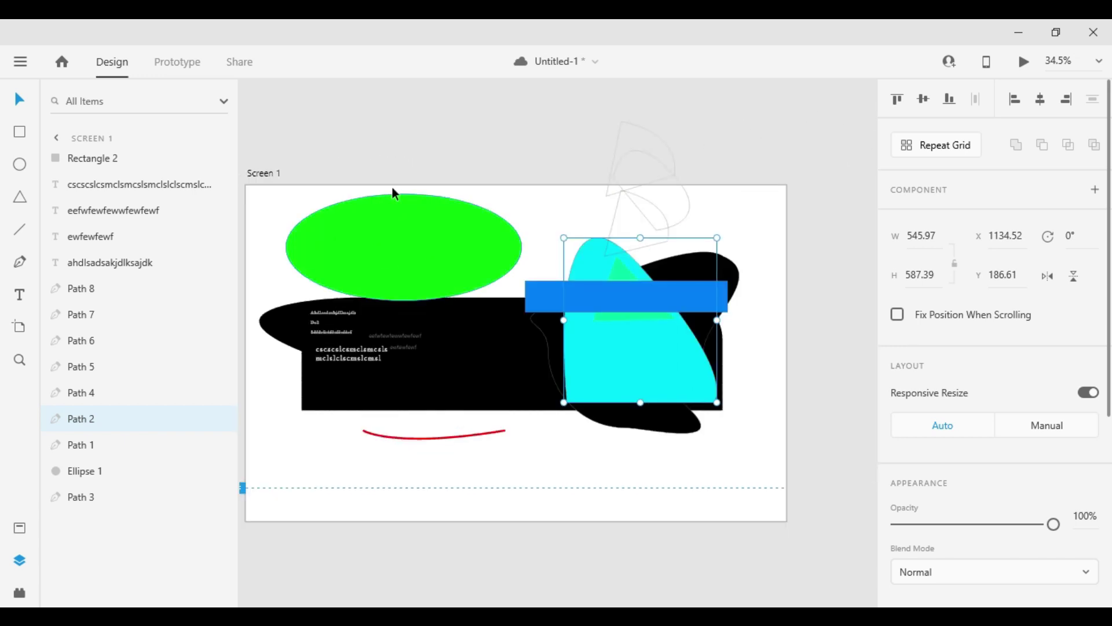
click(107, 438)
click(114, 376)
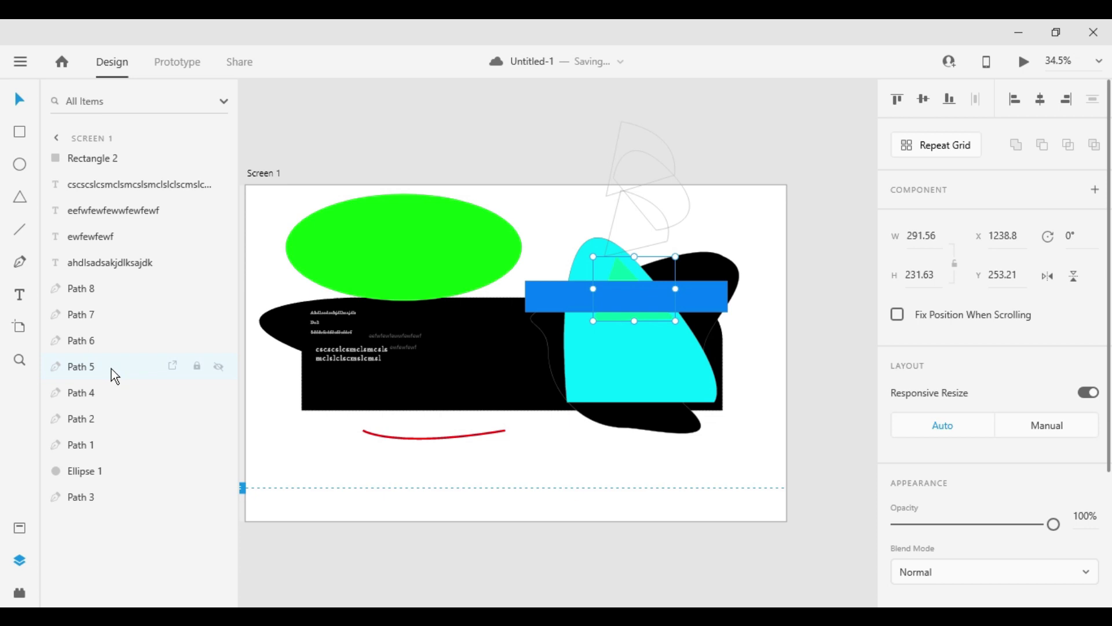
drag(620, 273, 447, 306)
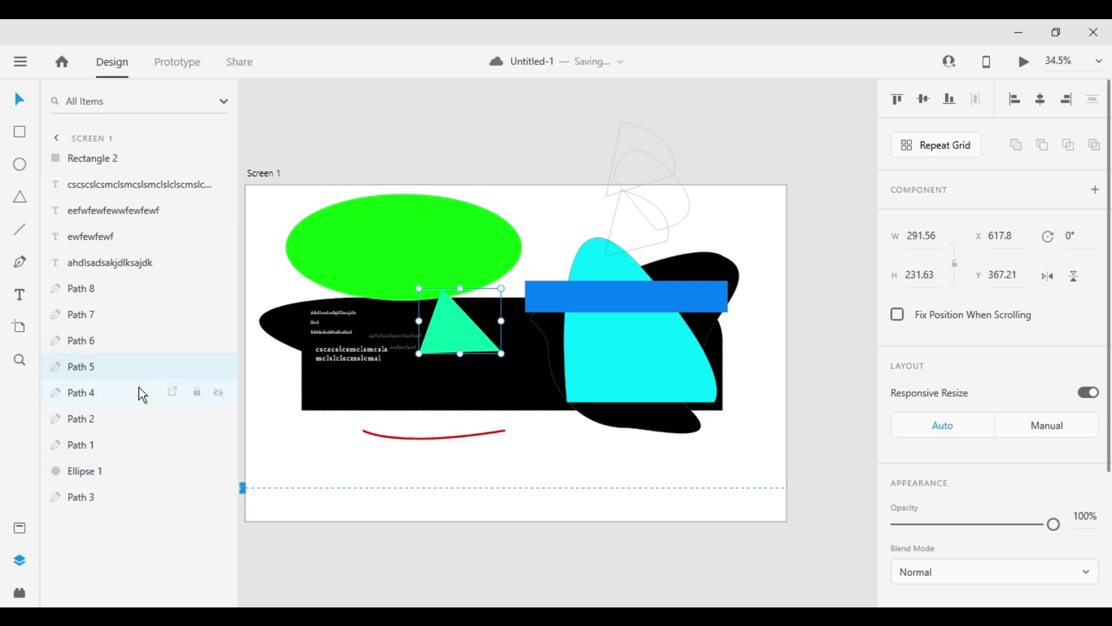
drag(461, 332, 634, 324)
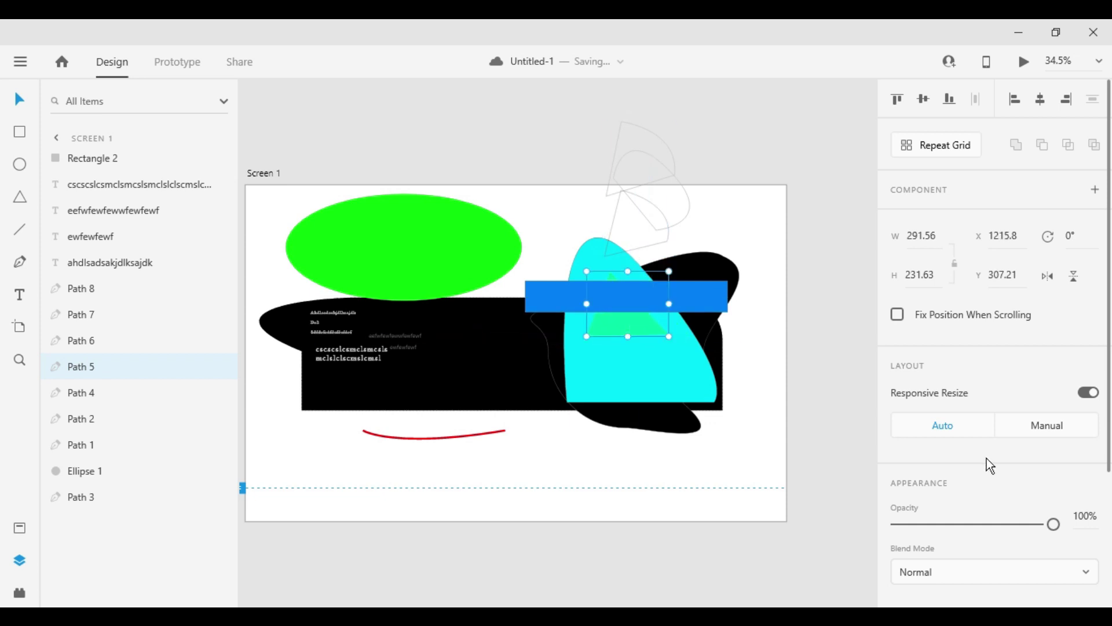
- Change the triangle's fill colour to near-black
scroll(986, 459, down, 3)
click(930, 427)
drag(760, 391, 564, 329)
click(565, 329)
click(640, 335)
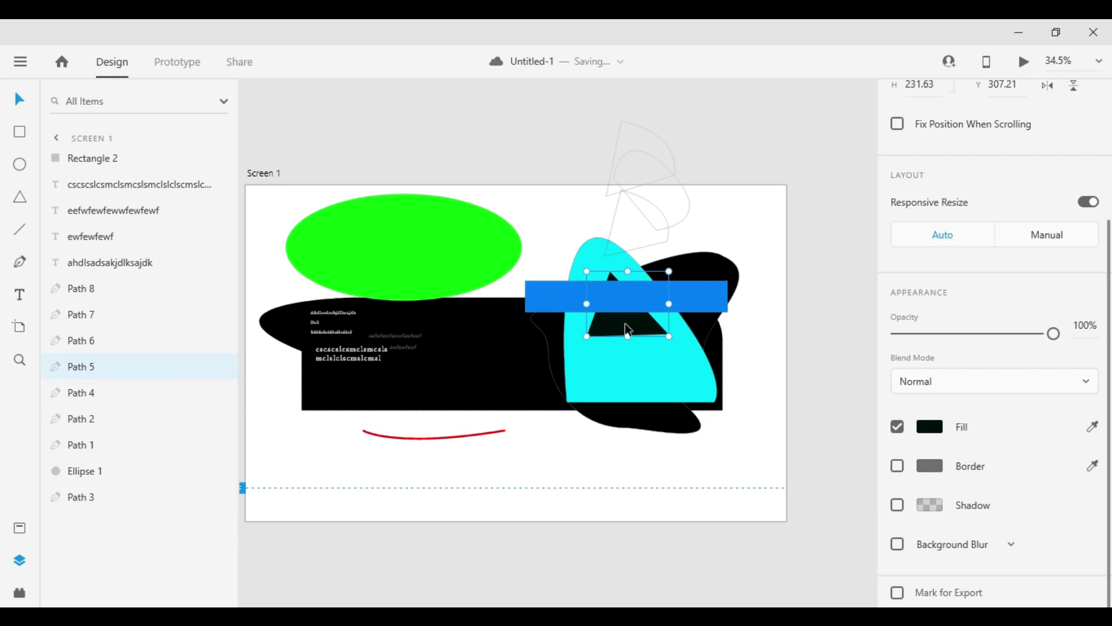
- Bring the near-black triangle to the front of all other objects on Screen 1
right_click(625, 334)
mouse_move(680, 407)
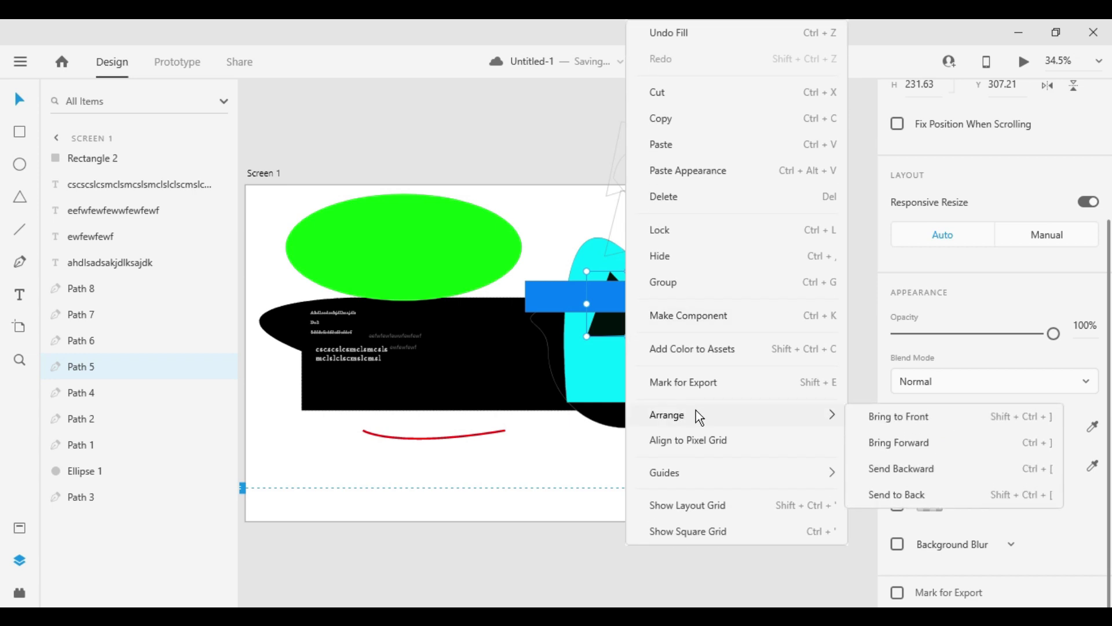
click(903, 421)
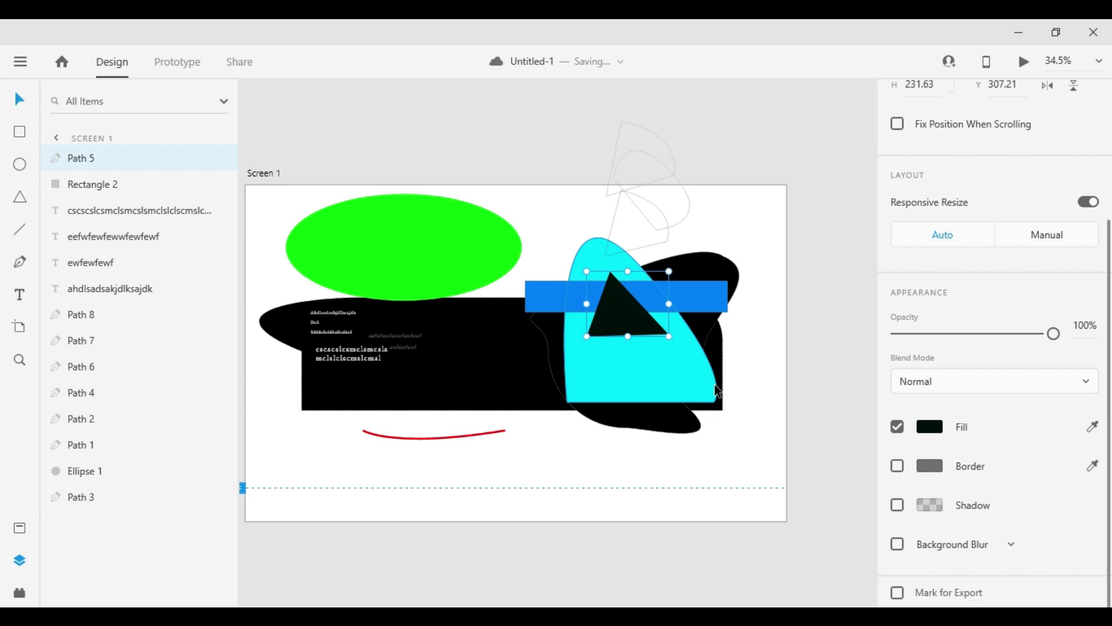
- Send the triangle backward one level at a time until it is beneath Path 3 in the layer order
key(ctrl+bracketleft)
key(ctrl+bracketleft)
key(ctrl+bracketleft)
key(ctrl+bracketleft)
key(ctrl+bracketleft)
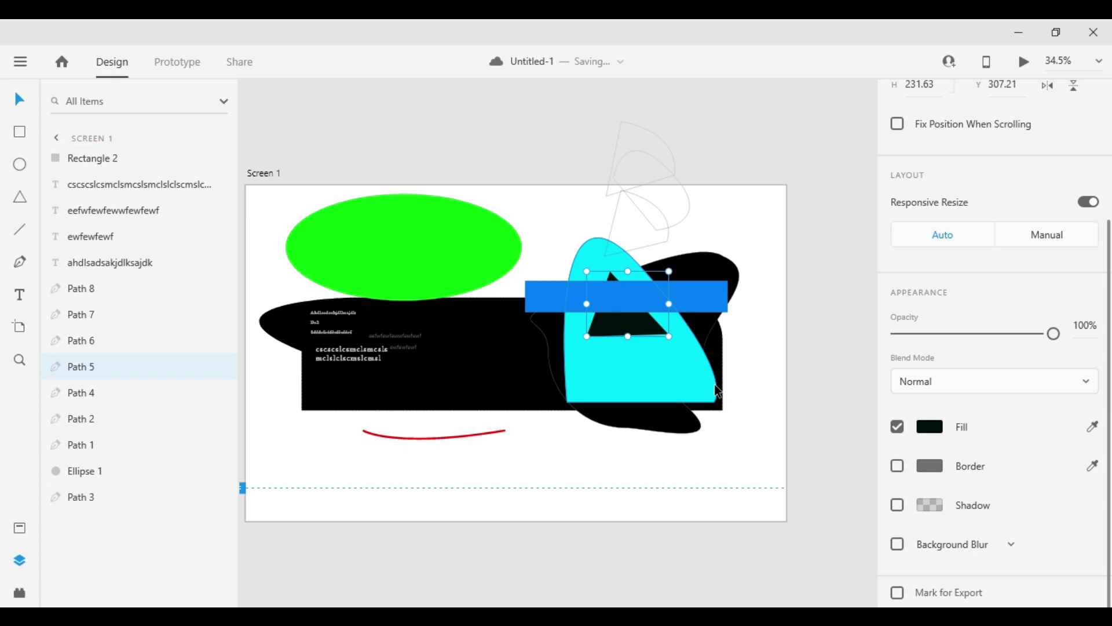
key(ctrl+bracketleft)
key(ctrl+bracketleft)
key(ctrl+bracketleft)
key(ctrl+bracketleft)
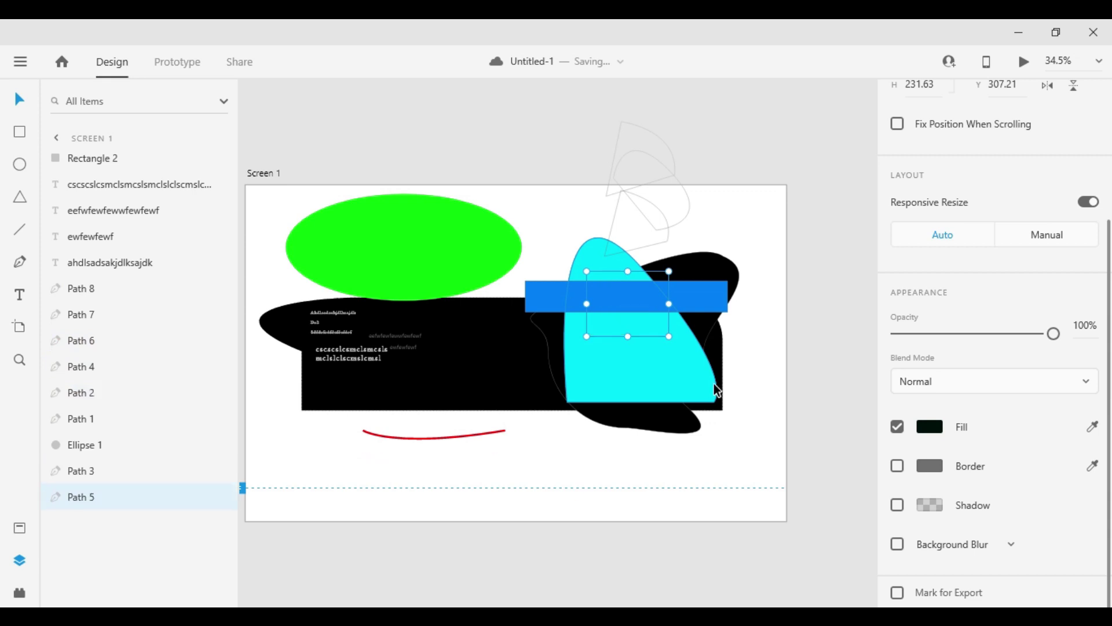
- Bring the triangle forward level by level, and then send it backward to just below the long cscscslcsmclsmcsls text layer
key(ctrl+bracketright)
key(ctrl+bracketright)
key(ctrl+bracketright)
key(ctrl+bracketright)
key(ctrl+bracketright)
key(ctrl+bracketright)
key(ctrl+bracketright)
key(ctrl+bracketright)
key(ctrl+bracketright)
key(ctrl+bracketright)
key(ctrl+bracketleft)
key(ctrl+bracketleft)
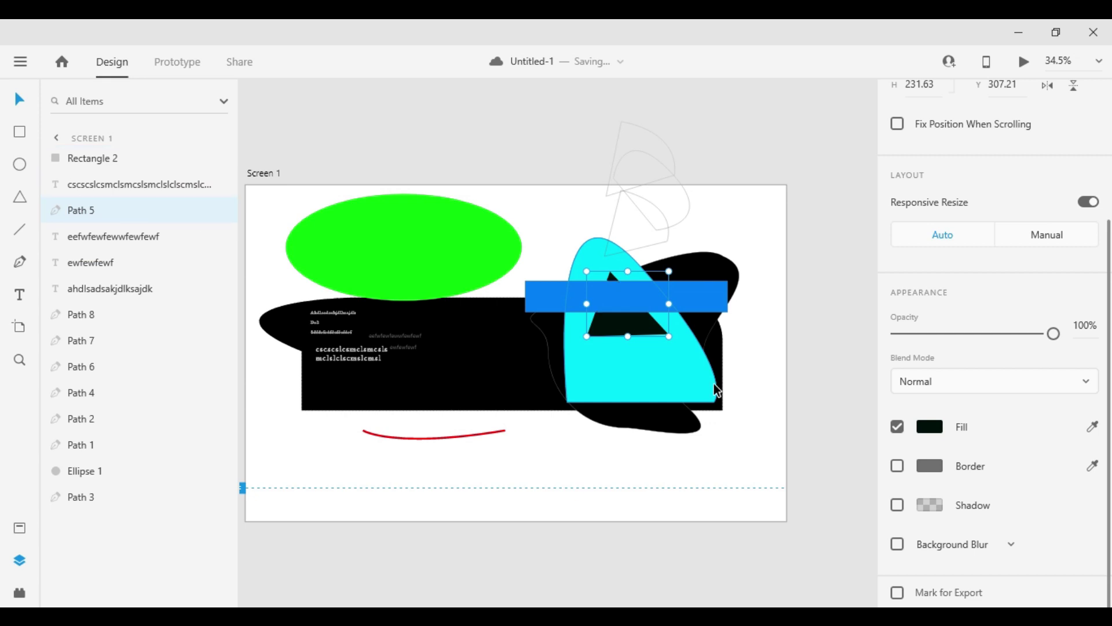
- Send the triangle to the very back of the layer order, and then return it to the front
key(ctrl+shift+bracketleft)
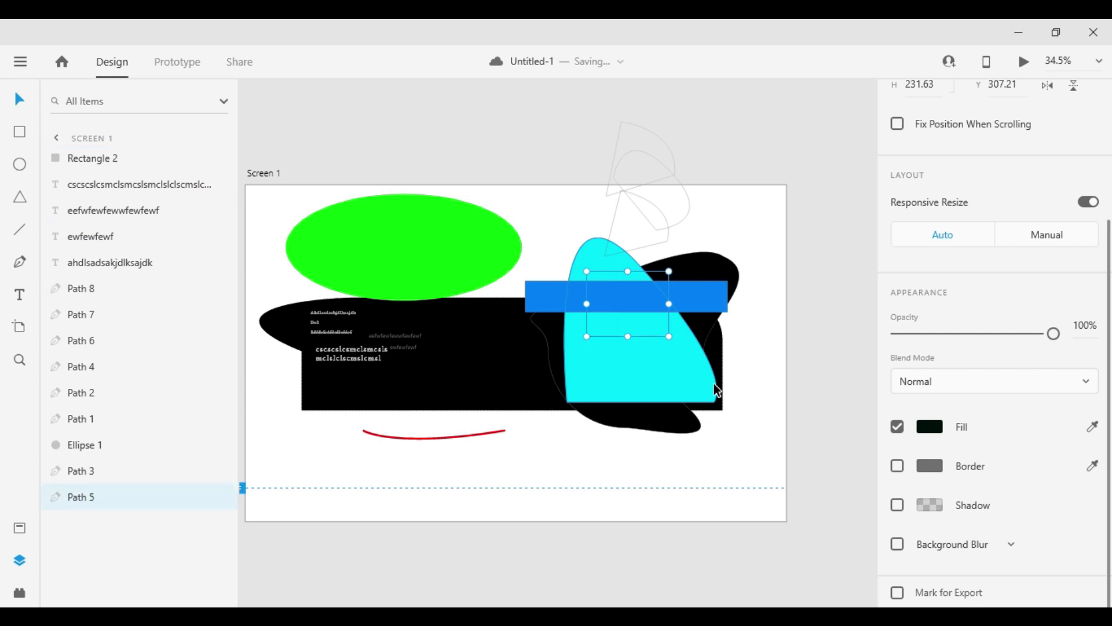
key(ctrl+shift+bracketright)
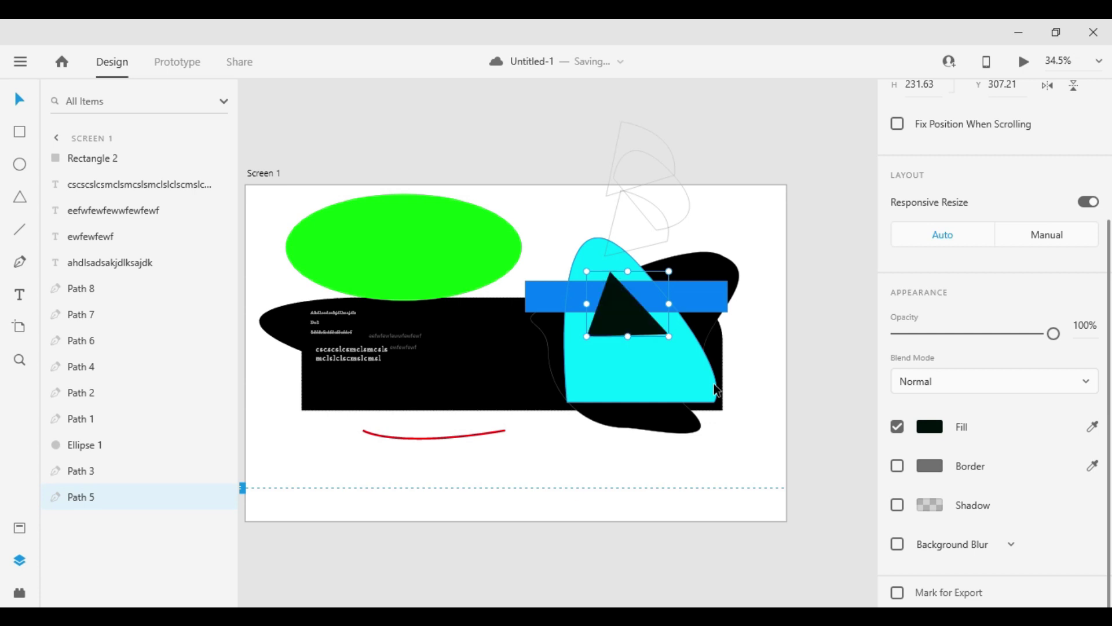
- Add a text object containing "]" on the green ellipse
scroll(323, 270, up, 3)
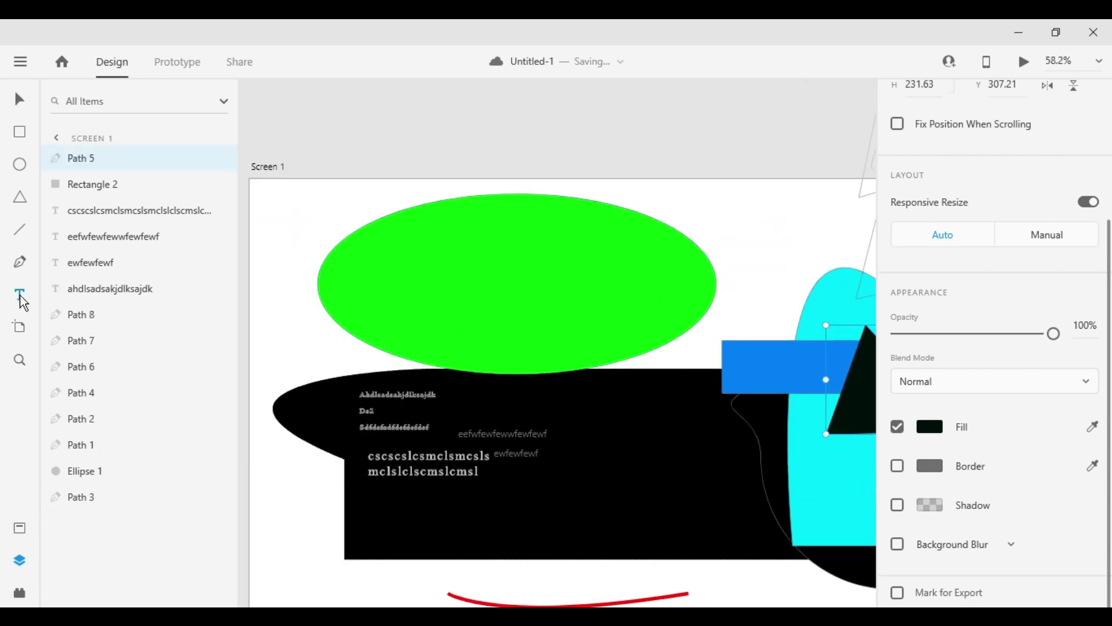
click(442, 265)
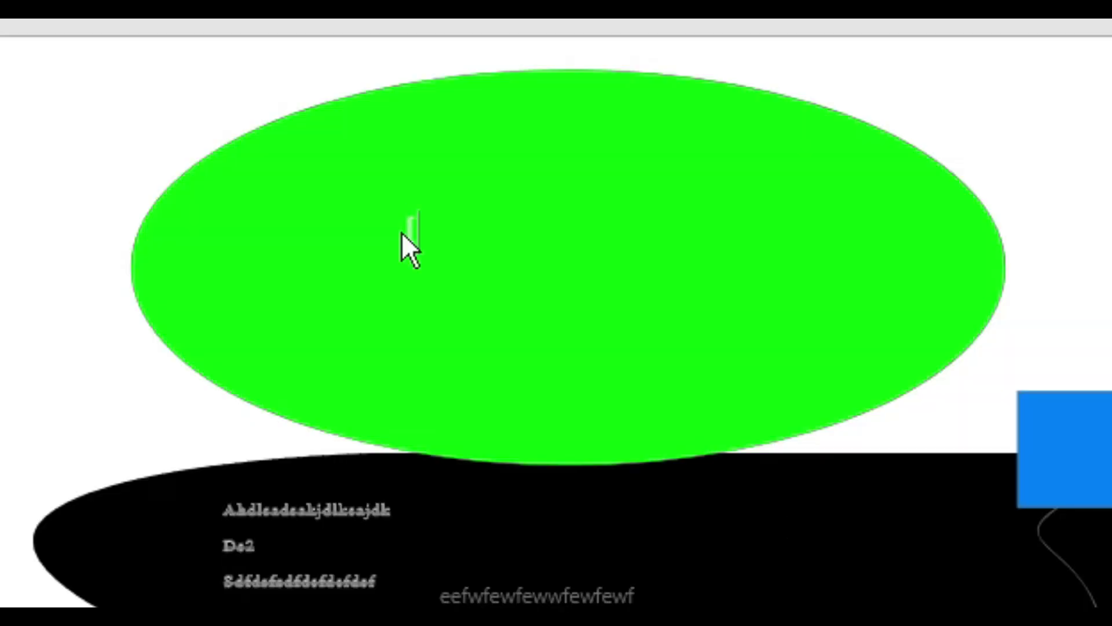
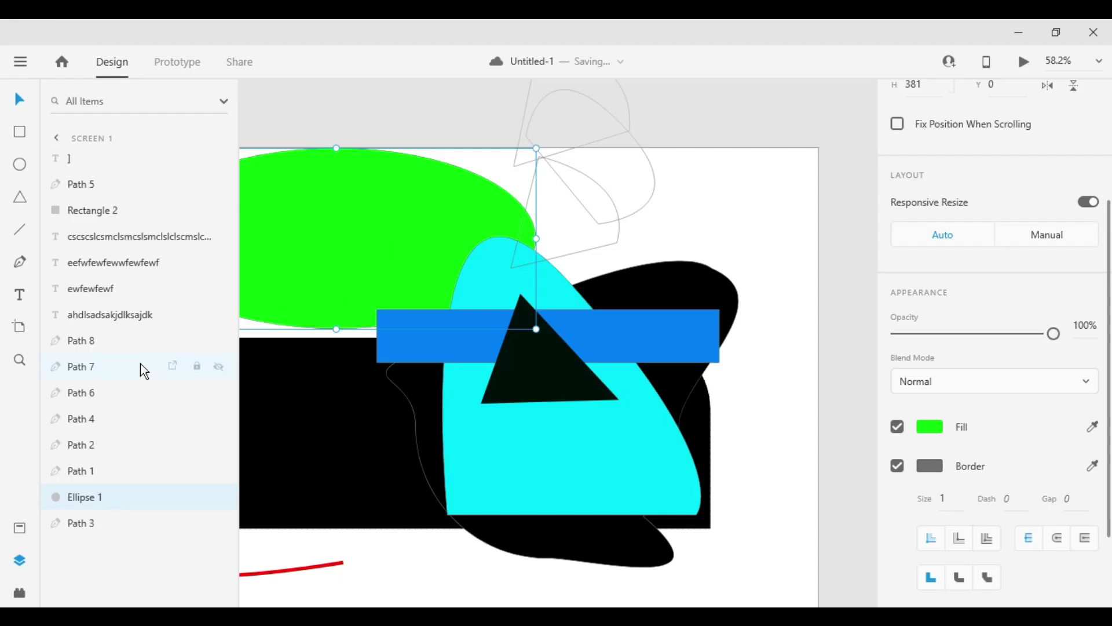
- Zoom in on the text lines over Screen 1's black shape, and then fit both artboards in the view
click(19, 360)
drag(457, 283, 715, 499)
scroll(482, 283, down, 5)
scroll(578, 360, down, 2)
scroll(580, 365, down, 5)
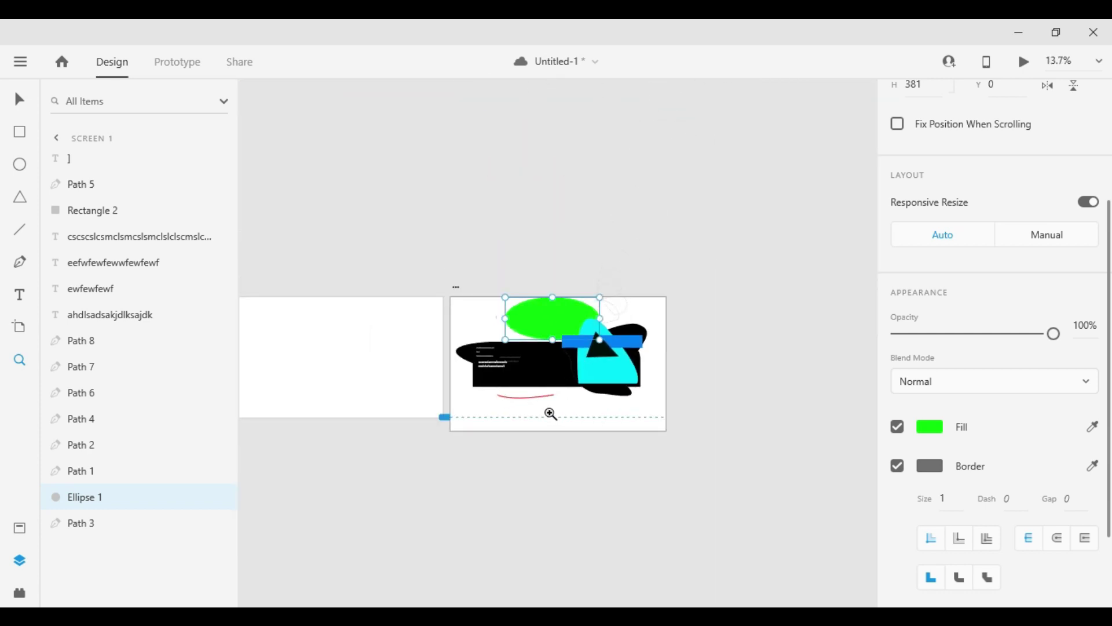
drag(548, 396, 464, 341)
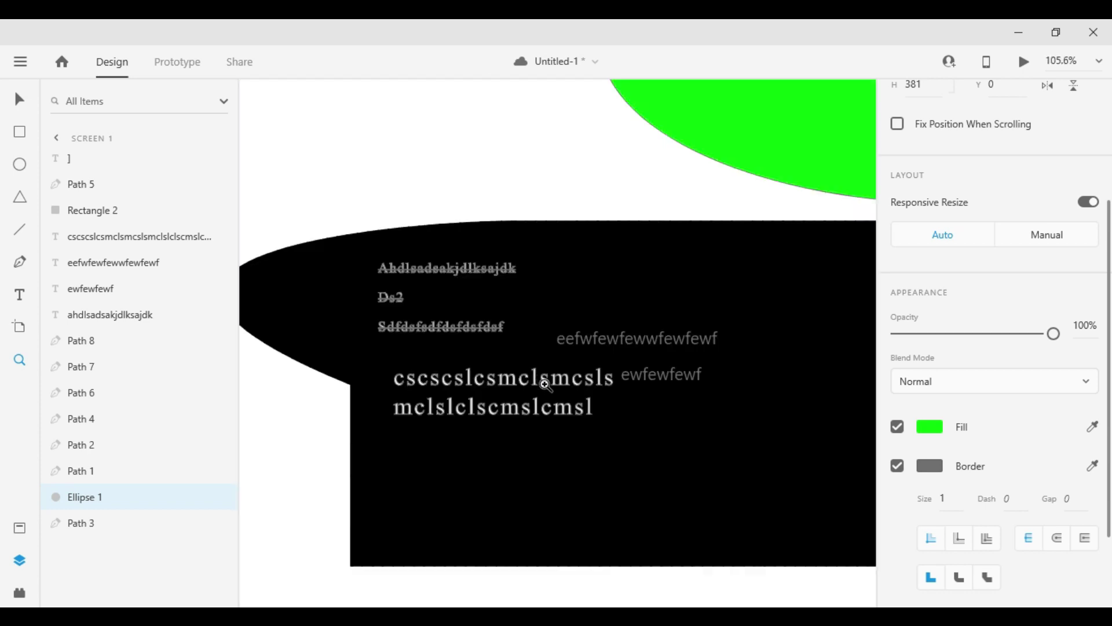
scroll(626, 335, down, 4)
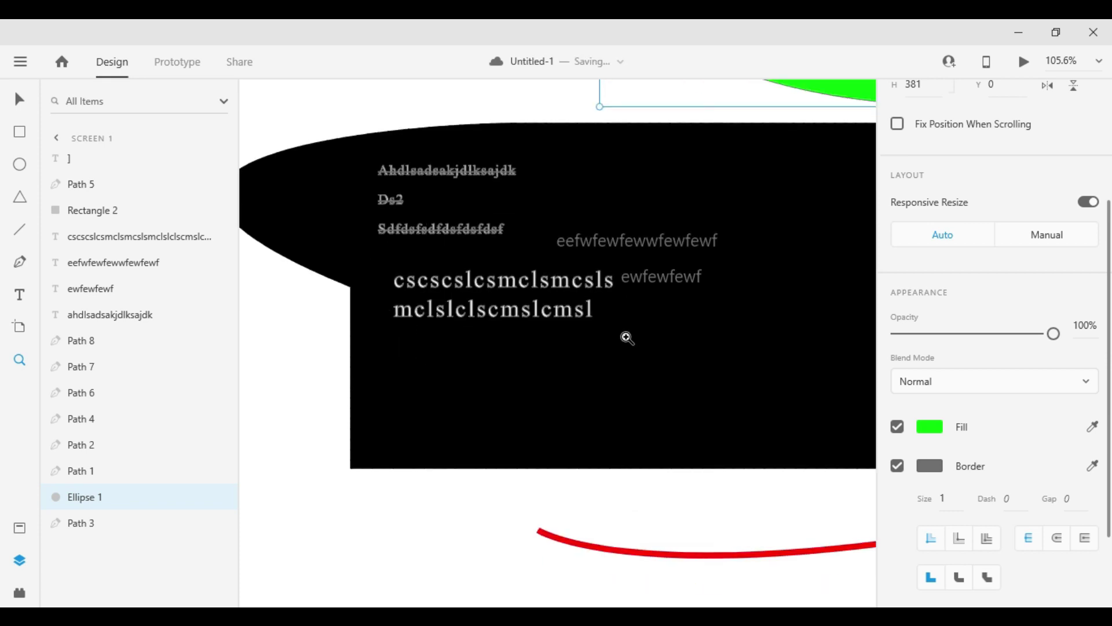
key(ctrl+0)
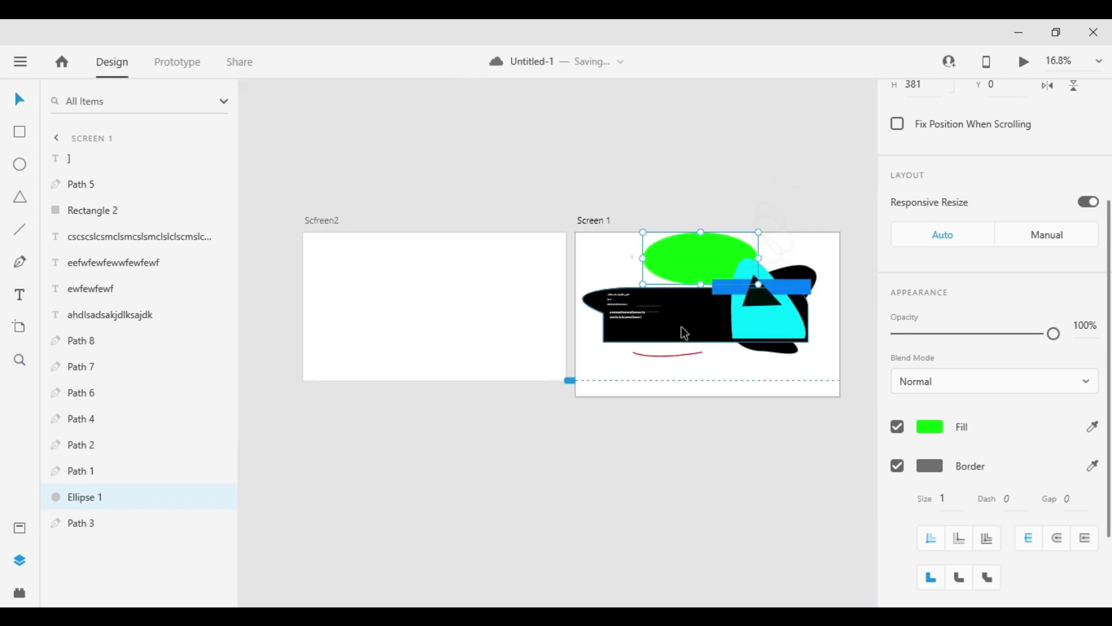
- Select the group of shapes and text lines on Screen 1 together and delete them
scroll(681, 325, right, 3)
key(Escape)
drag(683, 461, 439, 268)
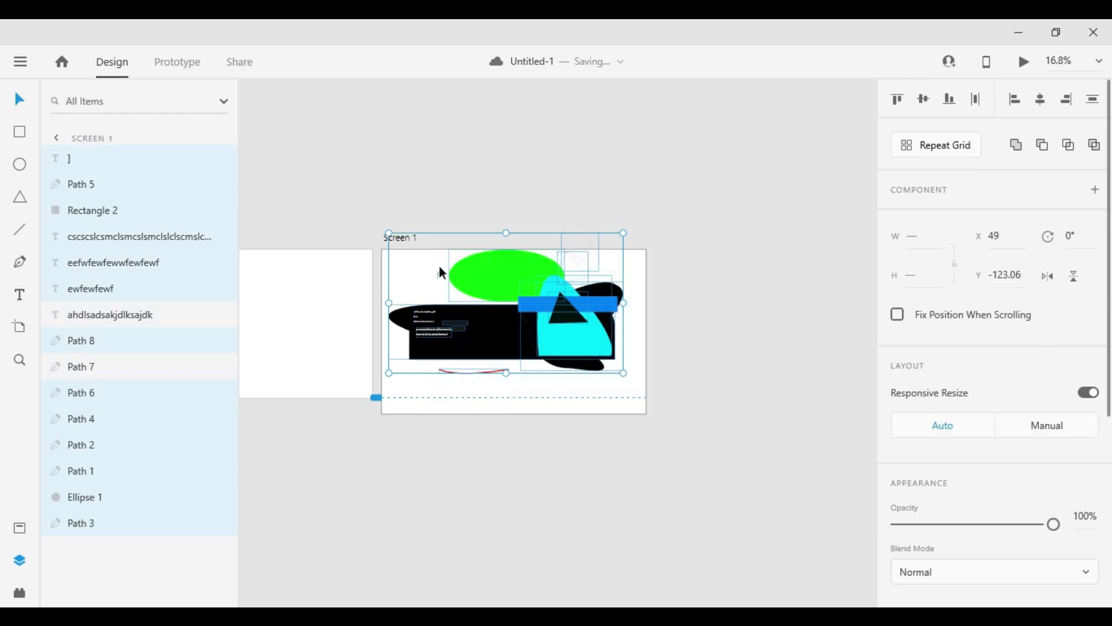
key(Delete)
click(429, 318)
key(Delete)
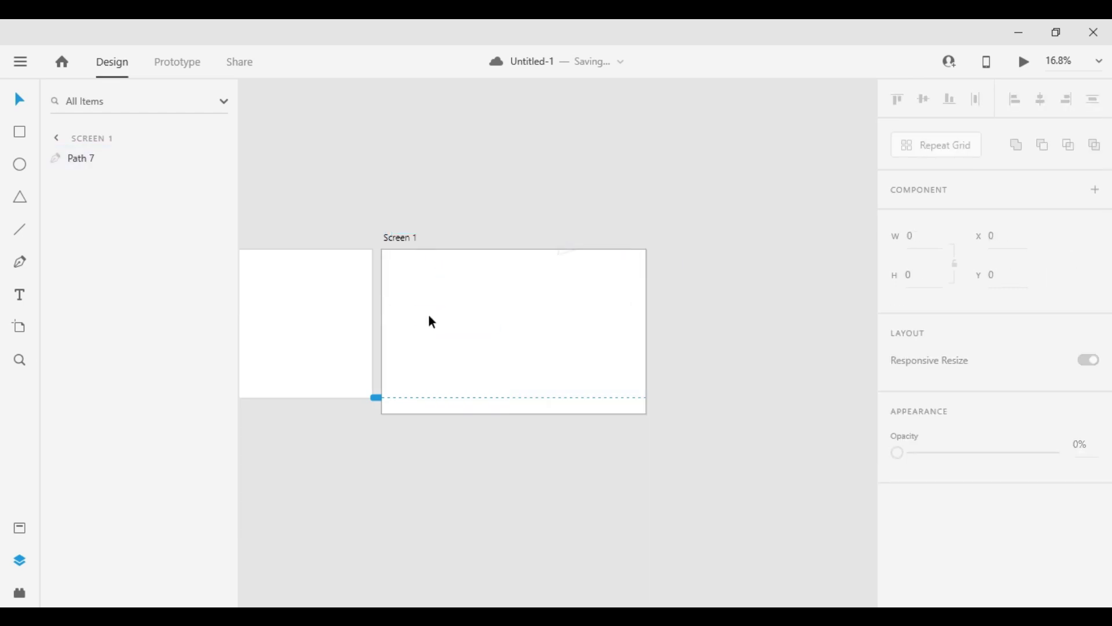
- Draw a rectangle about 625 by 236 in the upper part of Screen 1
scroll(476, 304, up, 3)
click(19, 132)
drag(358, 236, 546, 309)
scroll(516, 303, up, 2)
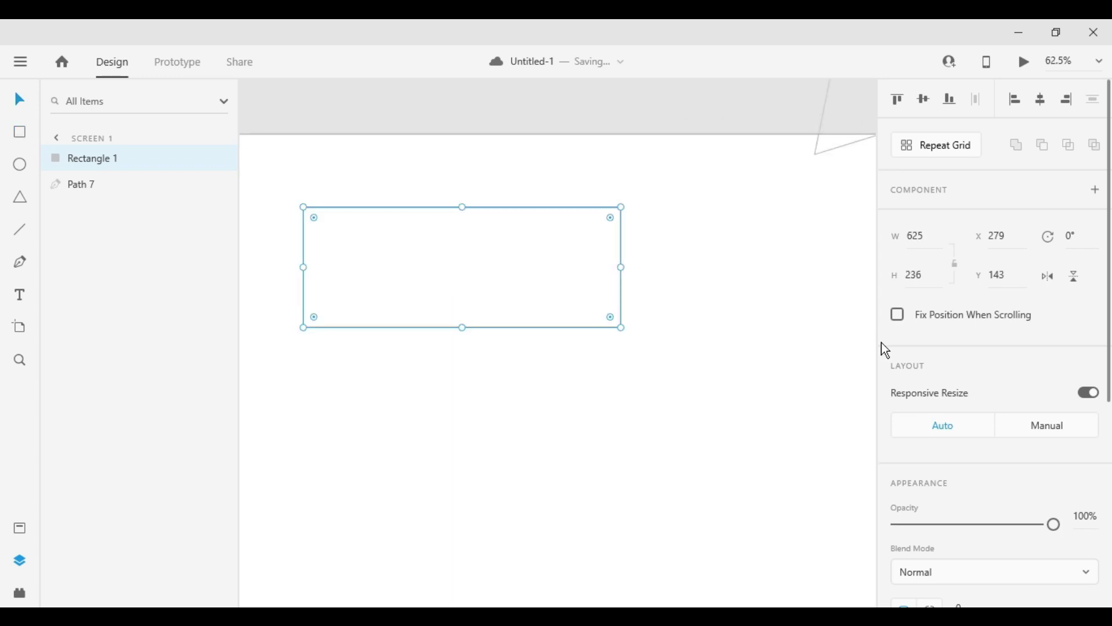
- Change the new rectangle's fill colour to black
scroll(999, 436, down, 5)
click(928, 337)
click(929, 337)
click(929, 337)
drag(712, 269, 688, 416)
click(321, 285)
scroll(383, 242, up, 1)
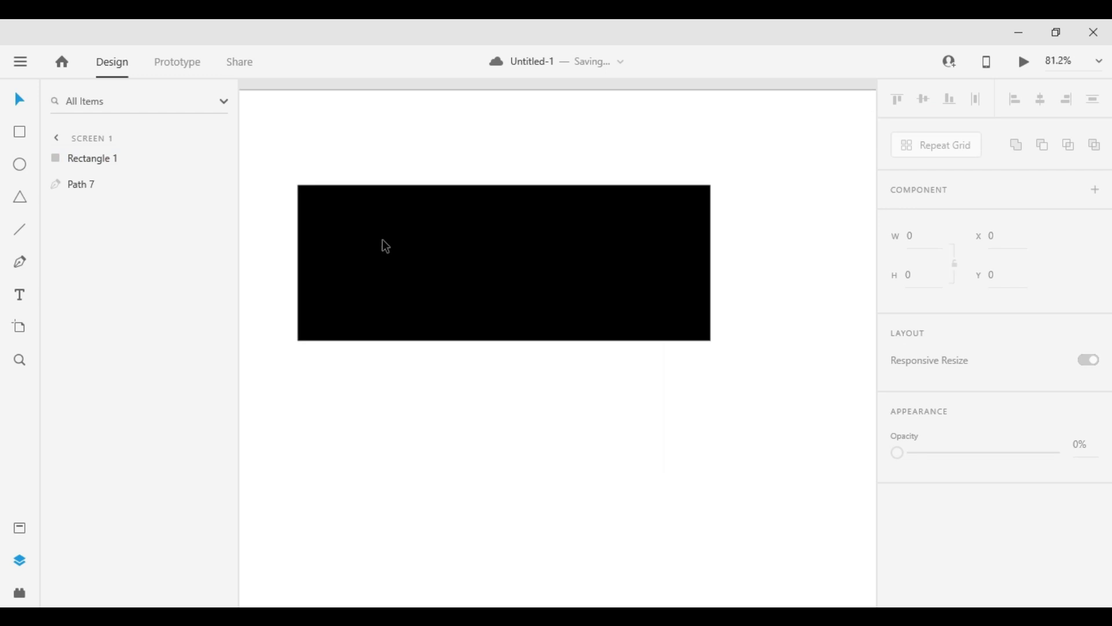
- Add an area text box about 519 by 123 inside the black rectangle, containing "THis is a test ext"
click(20, 295)
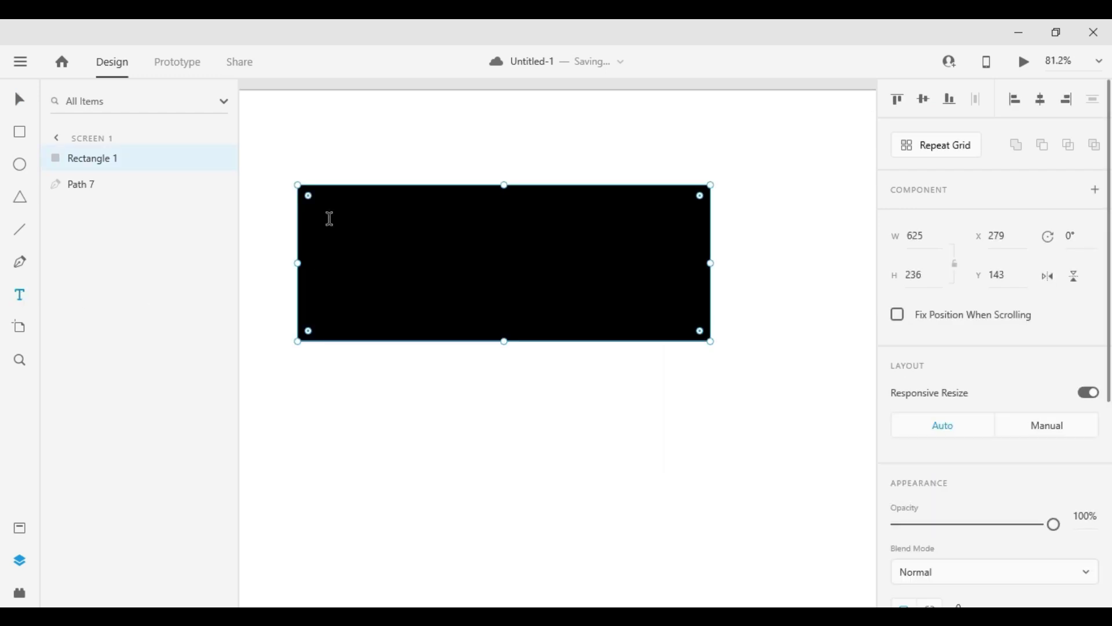
click(329, 221)
drag(504, 300, 674, 303)
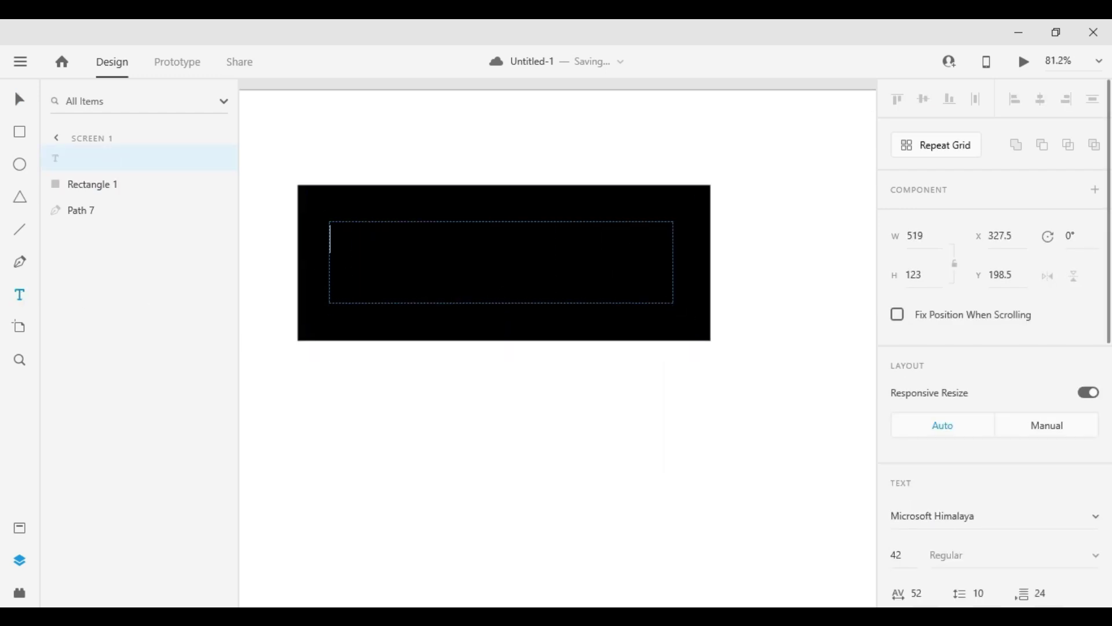
text(THis is a )
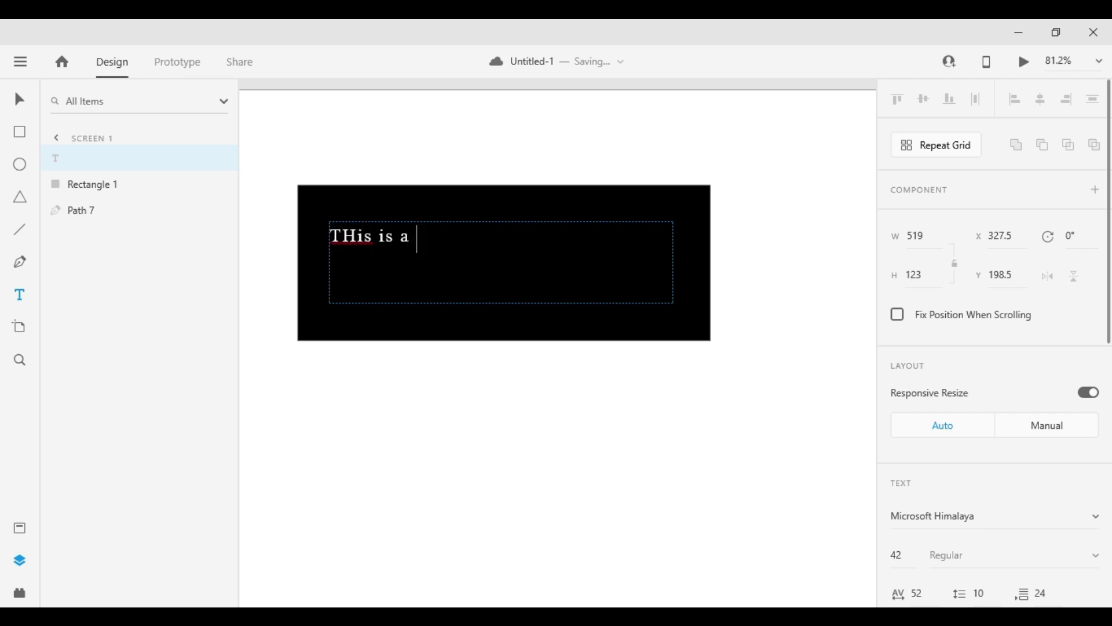
text(test ext)
key(Escape)
click(444, 364)
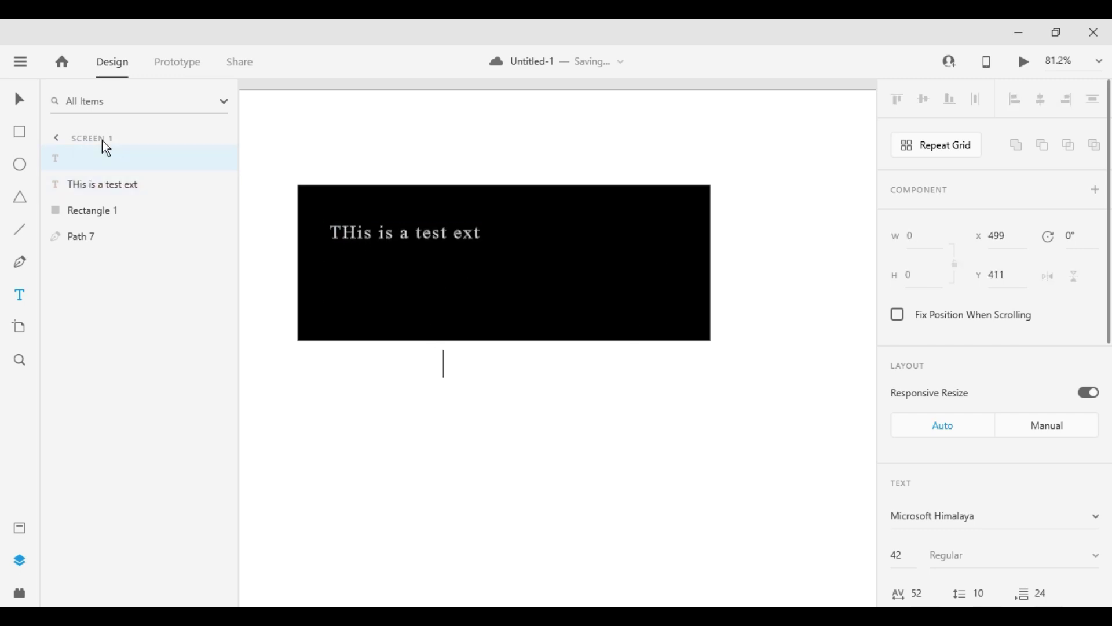
- Examine the text's formatting and appearance settings, and then select the black rectangle together with the text
click(425, 242)
scroll(927, 455, down, 10)
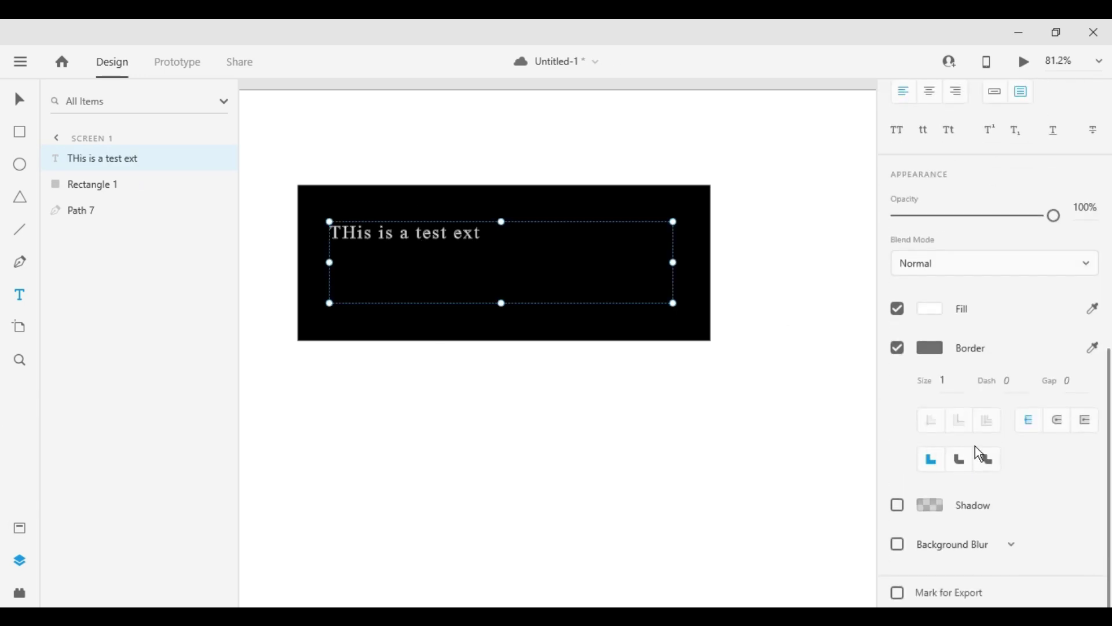
scroll(898, 349, up, 6)
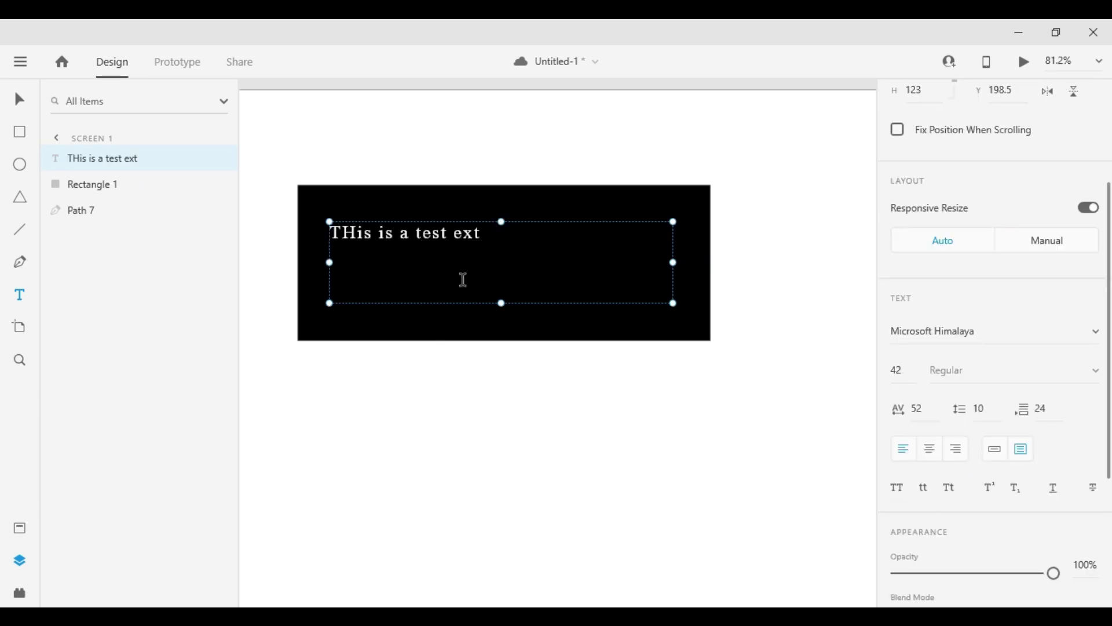
click(18, 99)
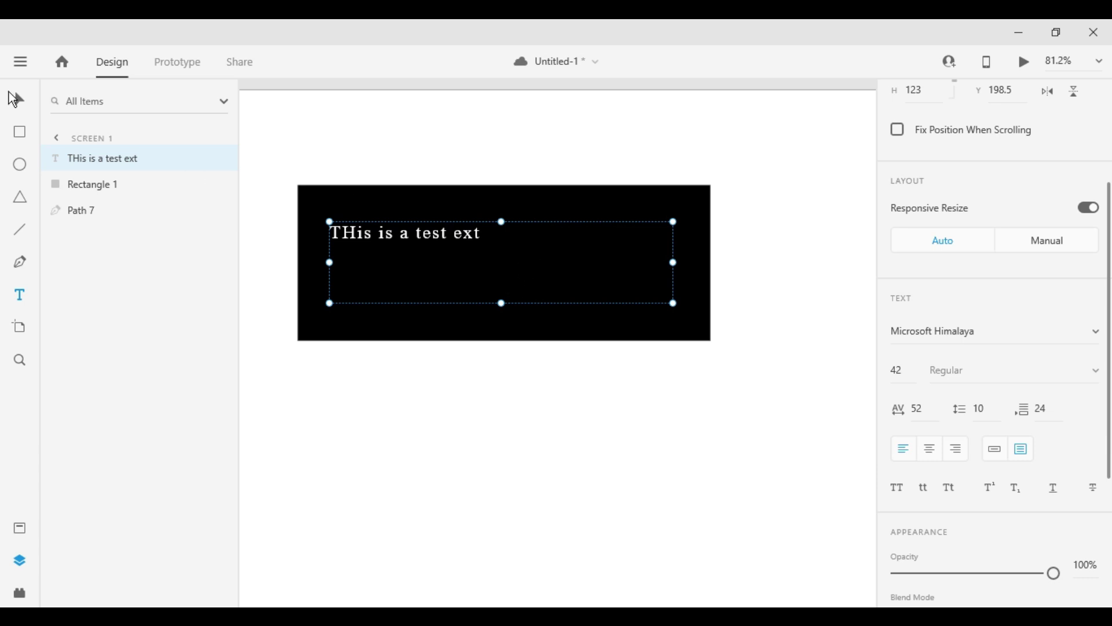
click(392, 207)
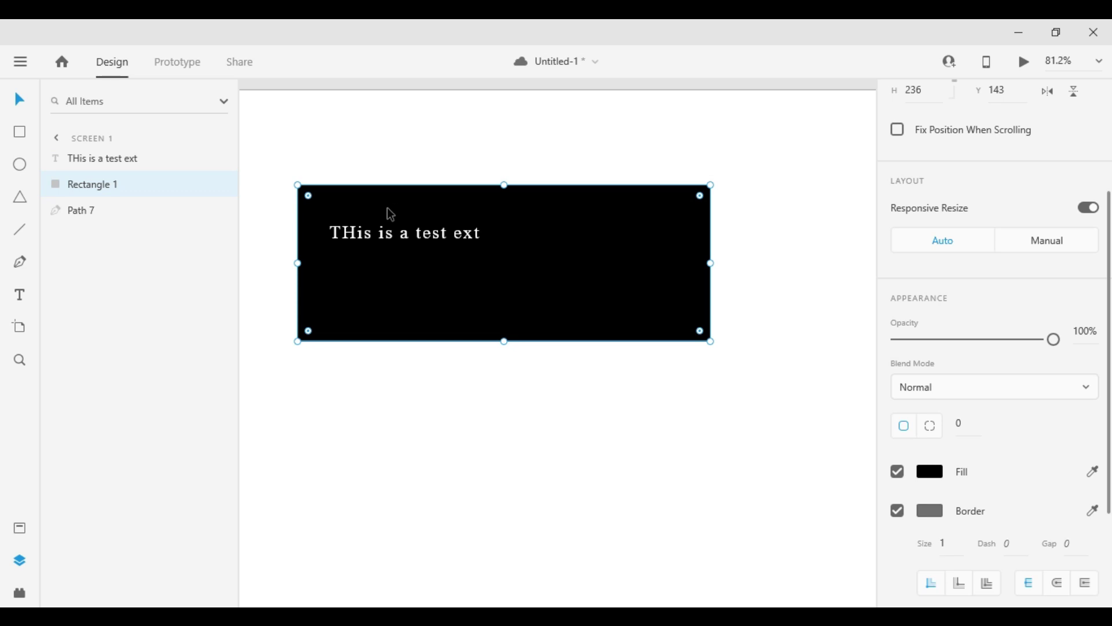
shift+click(402, 246)
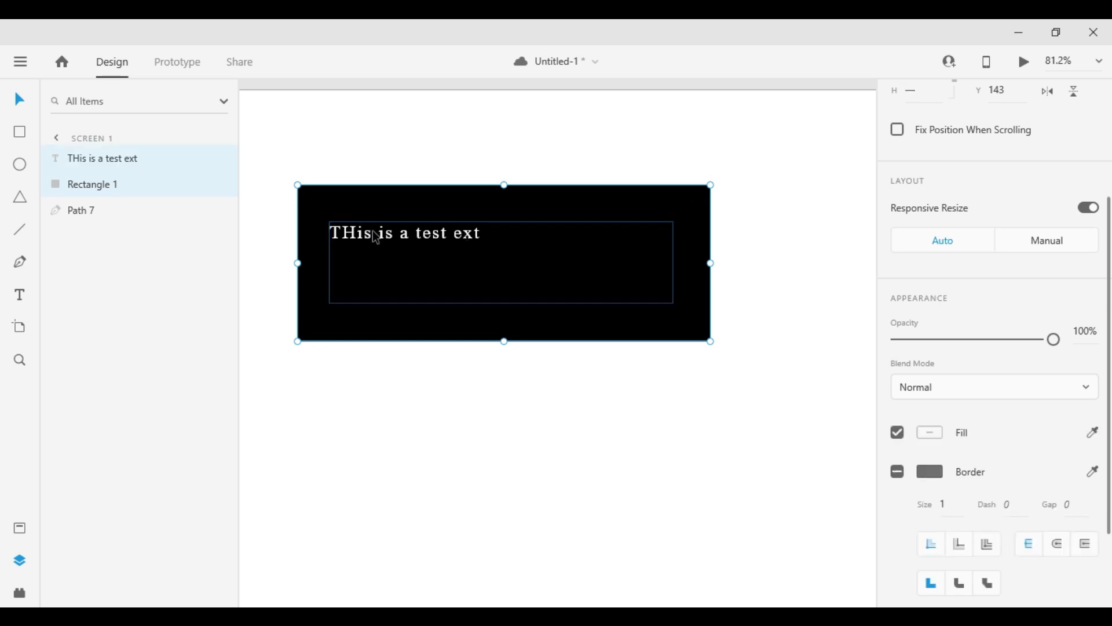
click(544, 263)
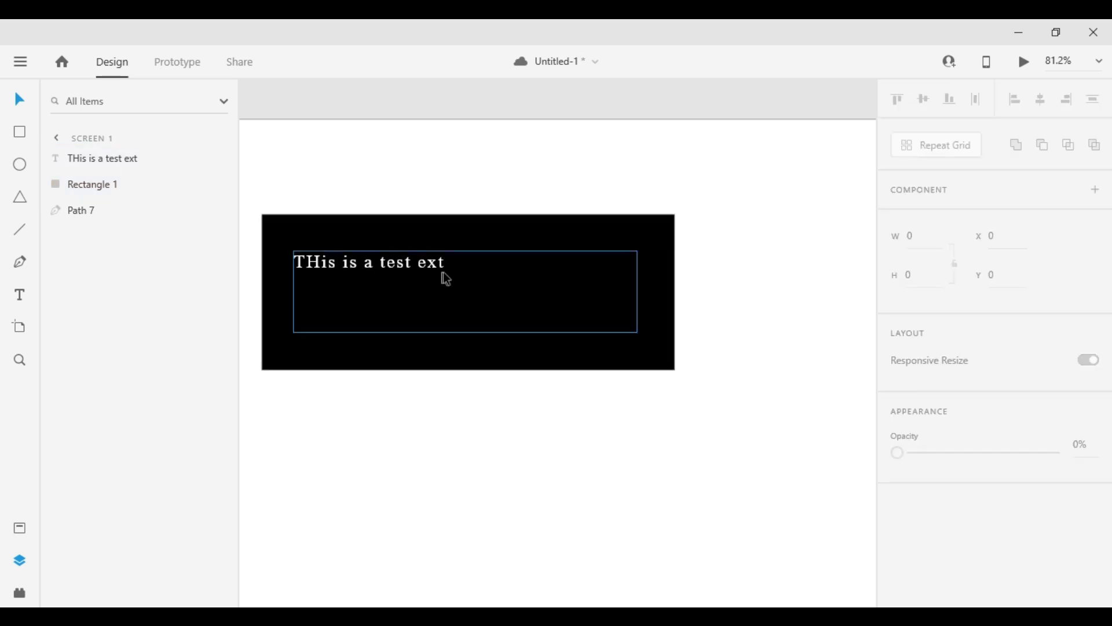
- Align only the black rectangle to the vertical middle and horizontal centre of Screen 1
scroll(783, 267, down, 5)
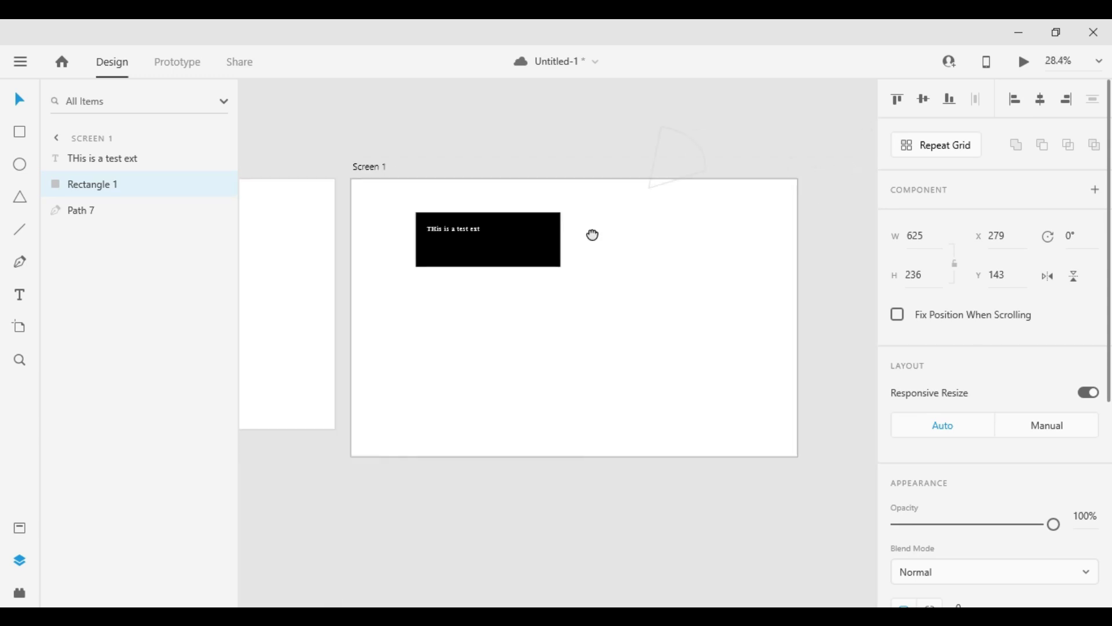
click(570, 233)
click(553, 229)
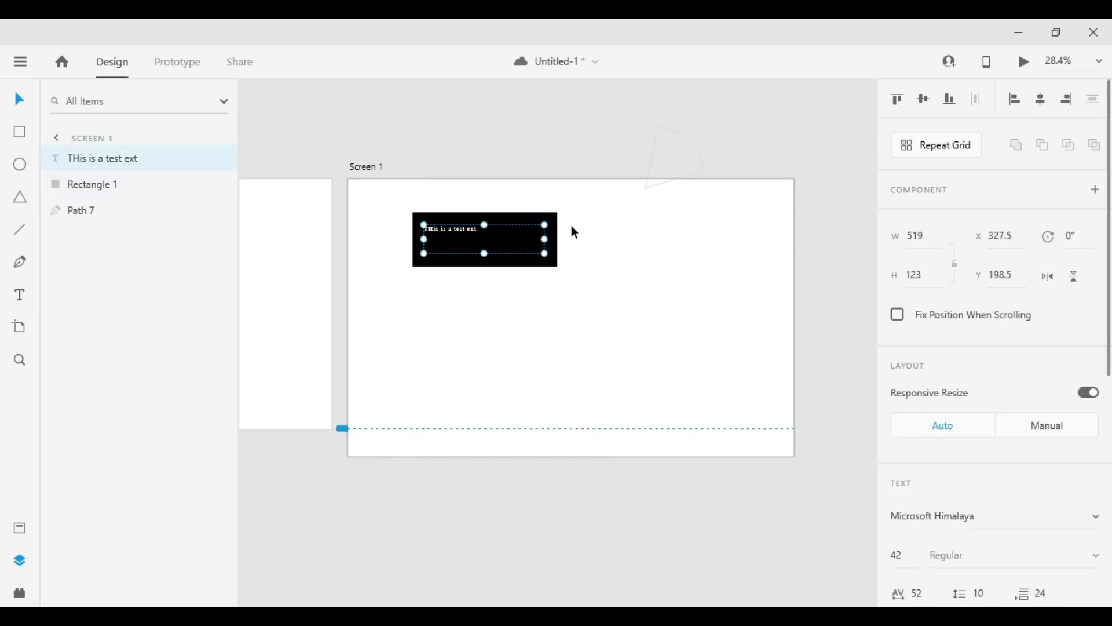
click(573, 228)
click(552, 226)
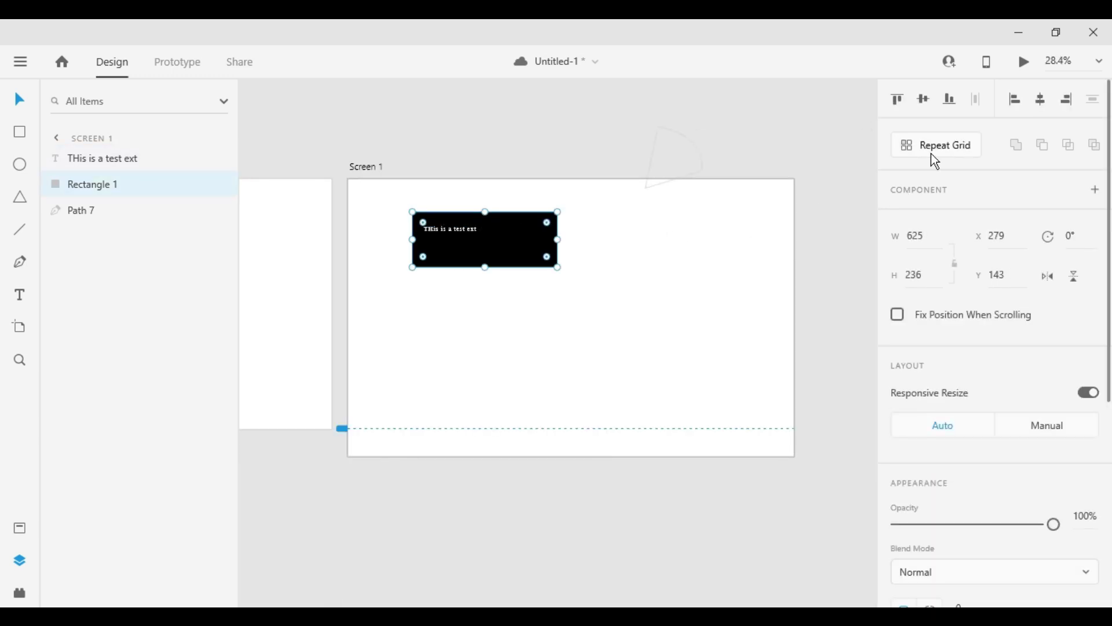
click(924, 99)
click(1041, 99)
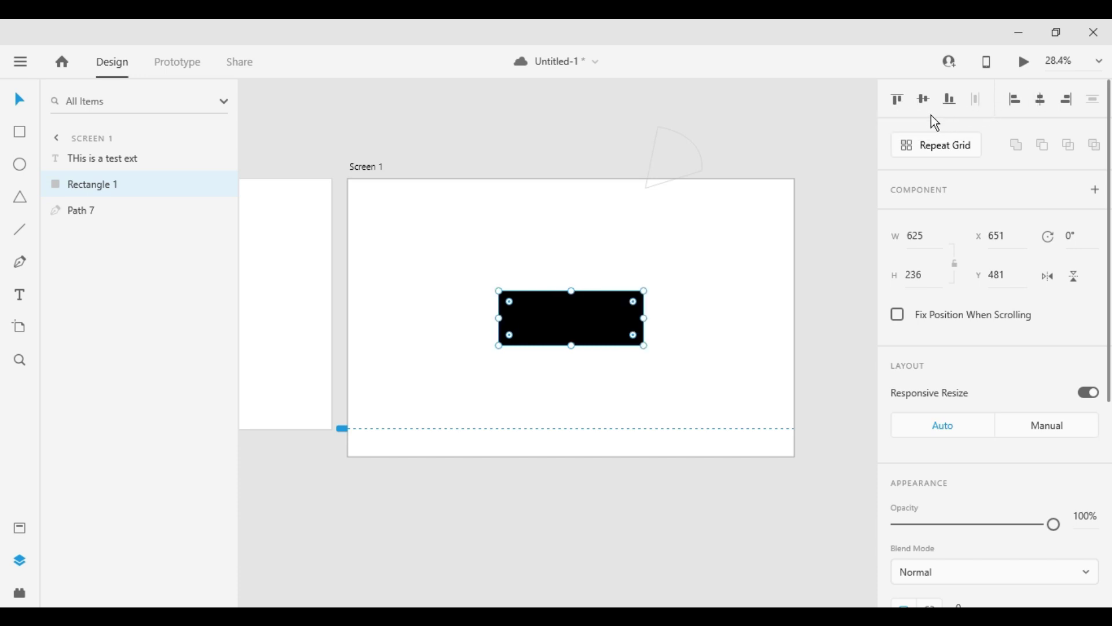
- Try the top, middle, left, right and horizontal centre alignments on the black rectangle within the artboard
click(898, 99)
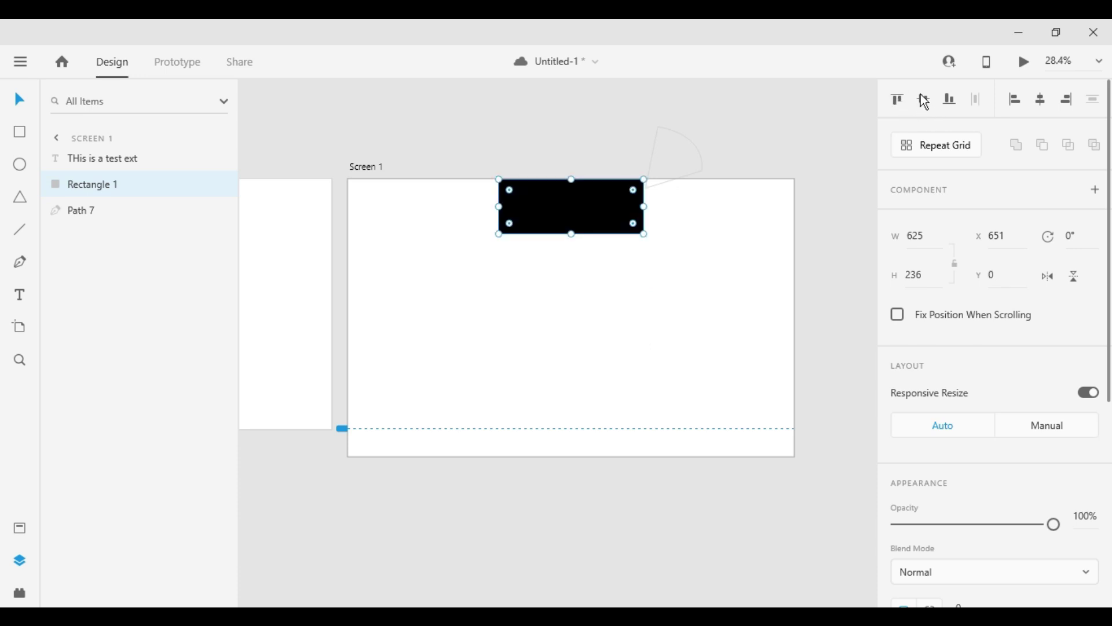
click(924, 100)
click(1019, 100)
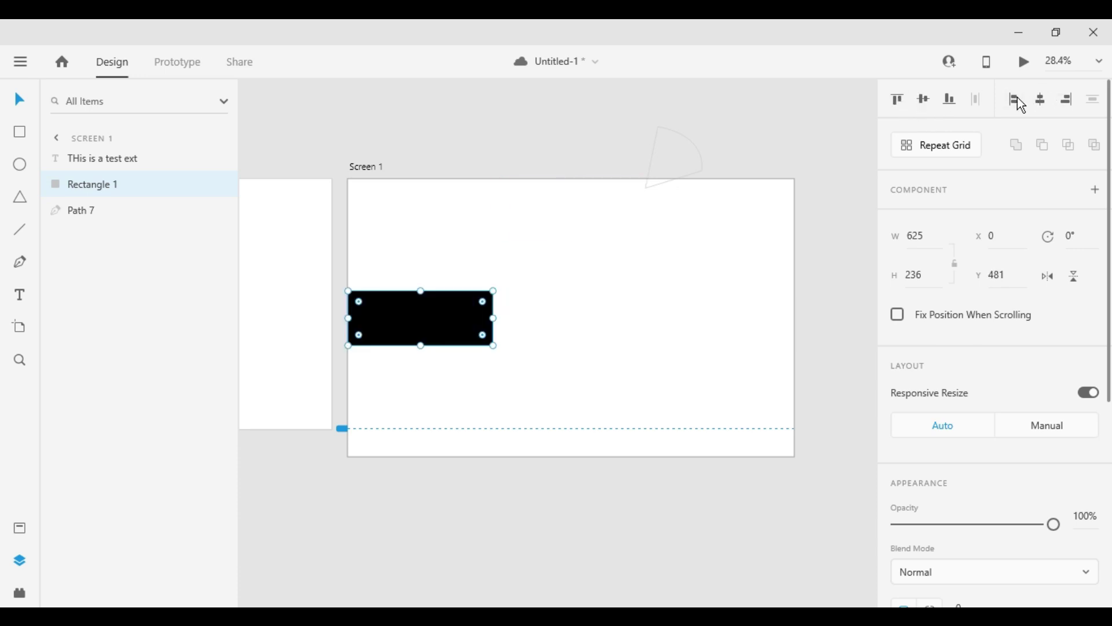
click(1065, 101)
click(1041, 106)
- Undo the rectangle's alignment changes
key(ctrl+z)
key(ctrl+z)
key(ctrl+z)
scroll(442, 239, up, 1)
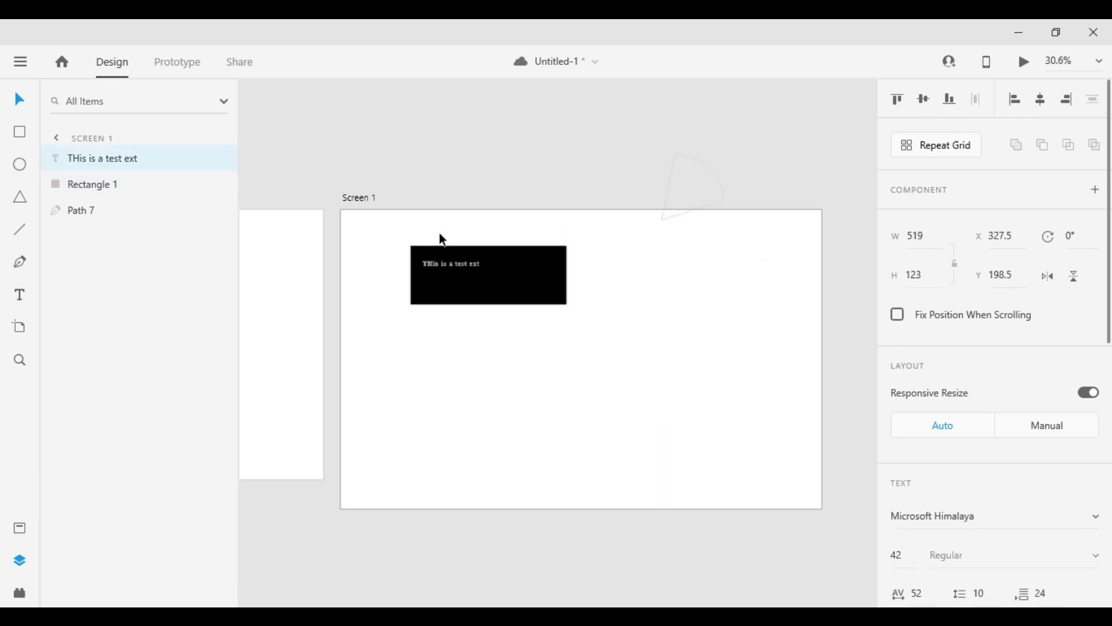
scroll(443, 239, up, 3)
- Select the black rectangle together with its text and move both to about X 315, Y 97
click(434, 284)
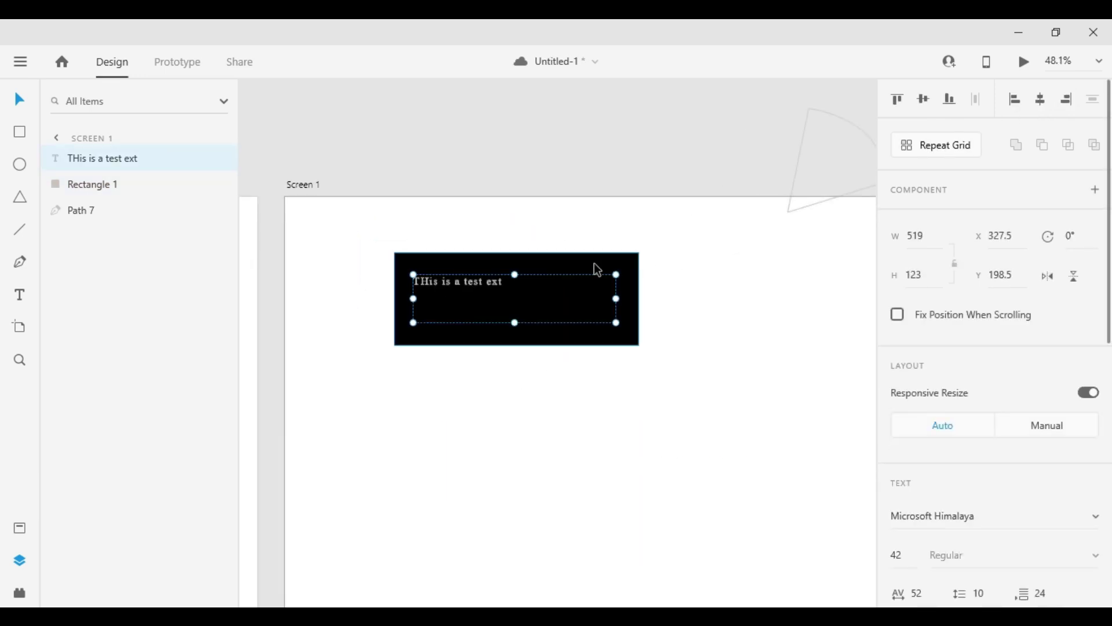
click(634, 395)
scroll(547, 363, up, 4)
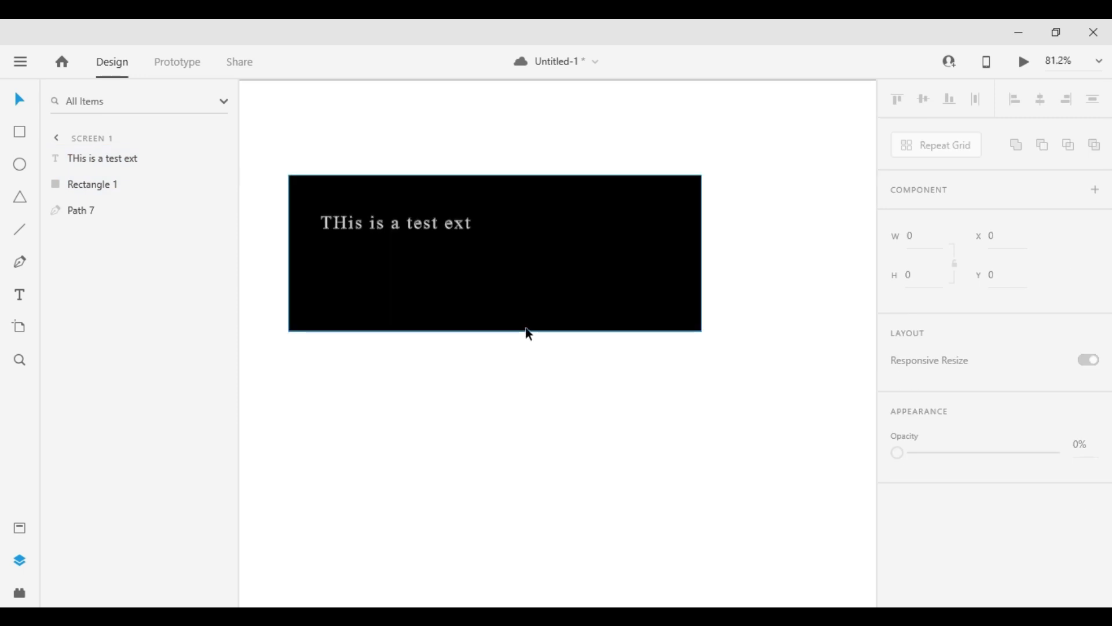
click(664, 194)
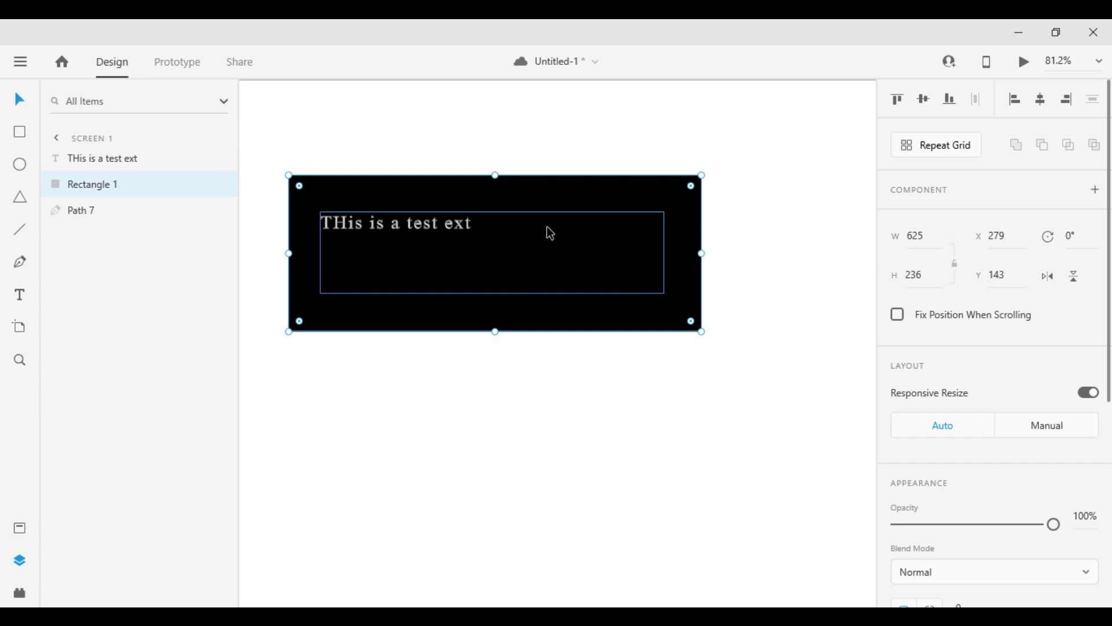
shift+click(397, 226)
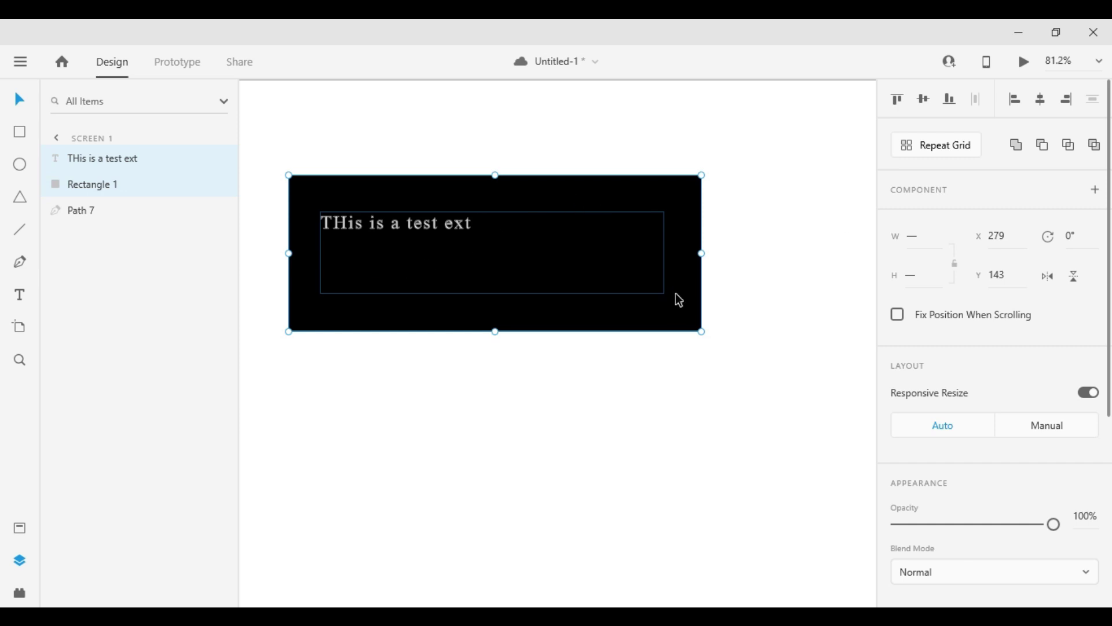
mouse_move(581, 203)
mouse_down()
mouse_move(662, 189)
mouse_move(724, 313)
mouse_move(597, 440)
mouse_move(620, 497)
mouse_move(574, 348)
mouse_move(614, 206)
mouse_move(581, 162)
mouse_move(587, 206)
mouse_move(710, 292)
mouse_move(681, 172)
mouse_move(602, 196)
mouse_move(572, 187)
mouse_move(513, 253)
mouse_move(618, 233)
mouse_move(598, 194)
mouse_move(526, 206)
mouse_move(770, 226)
mouse_move(526, 367)
mouse_move(524, 507)
mouse_move(608, 186)
mouse_move(527, 214)
mouse_move(560, 210)
mouse_up()
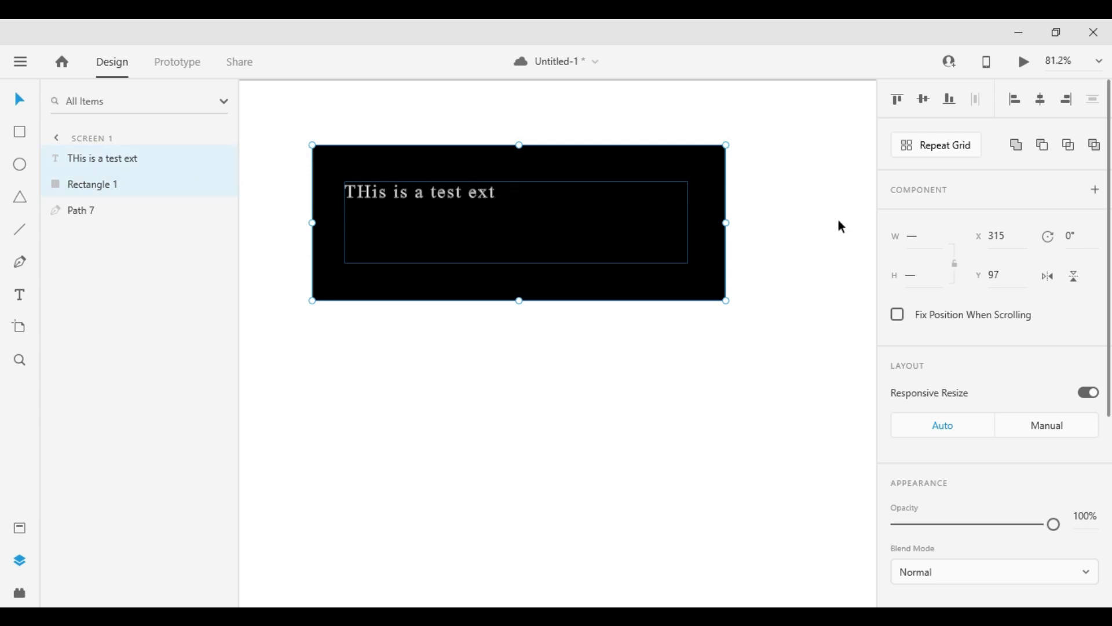
- Align the oversized text box and the rectangle to each other's vertical middle and horizontal centre
click(925, 100)
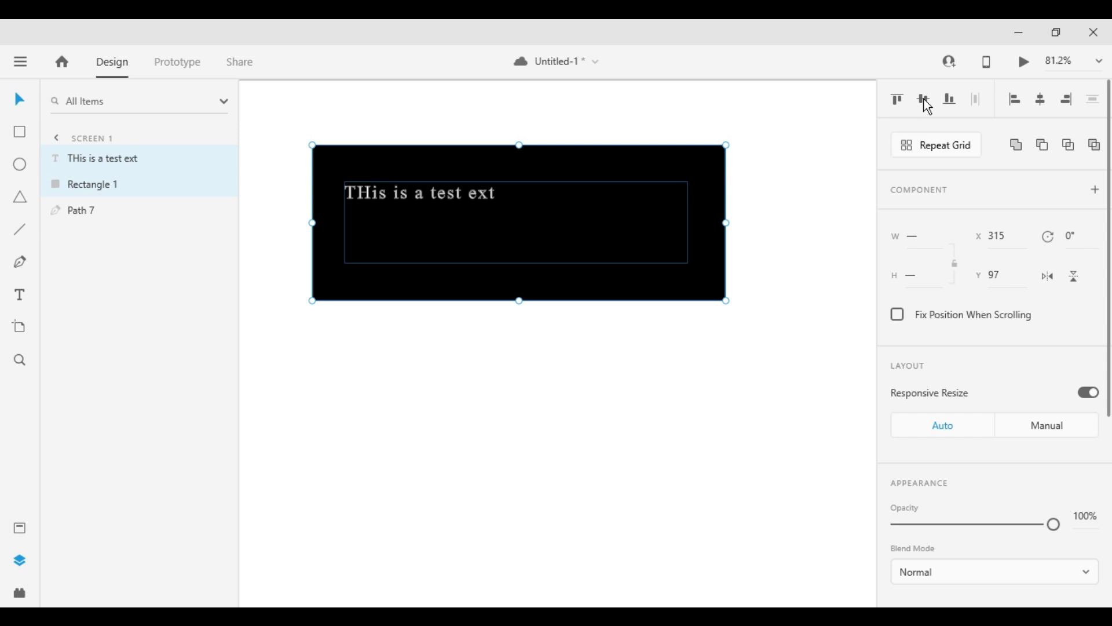
click(1042, 103)
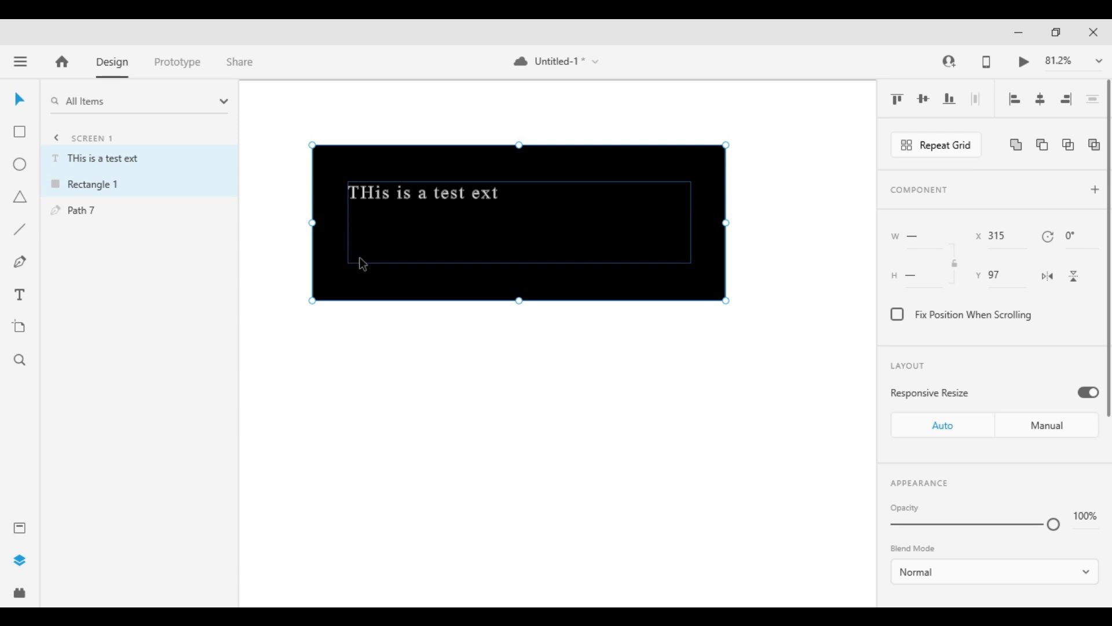
click(539, 398)
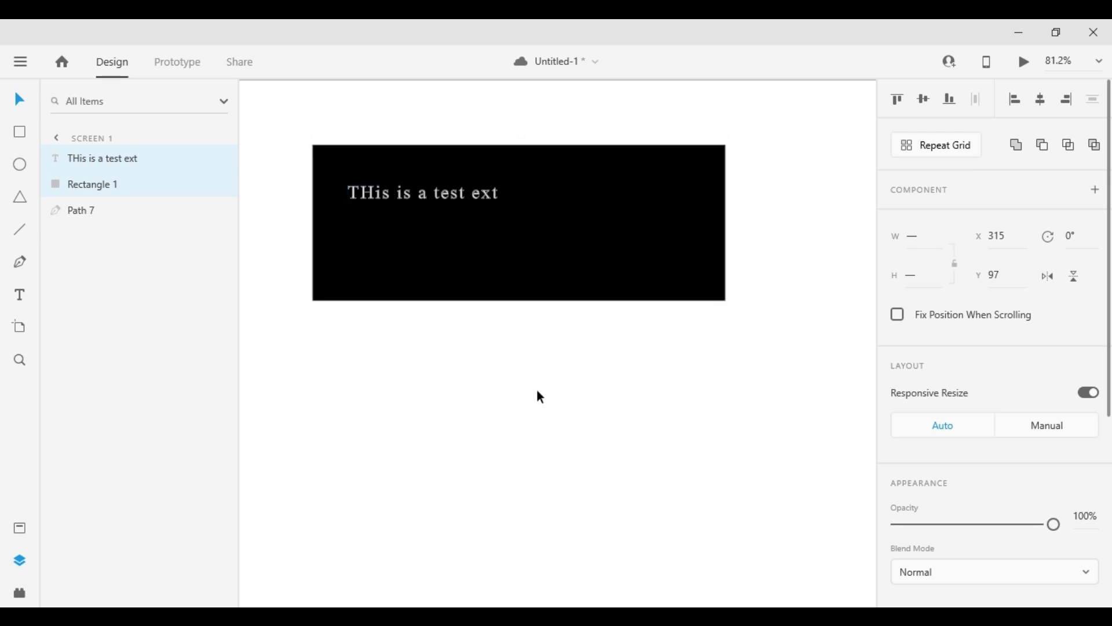
- Shrink the text box tightly around its words, to about 231 by 35
click(459, 210)
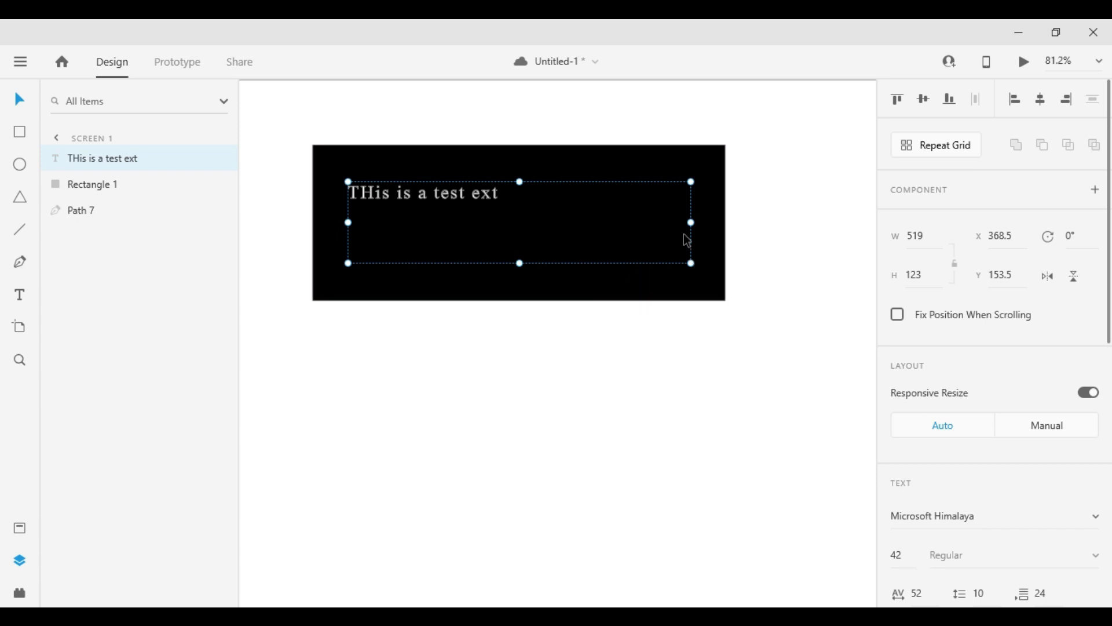
drag(693, 222, 502, 224)
drag(425, 263, 422, 206)
click(519, 350)
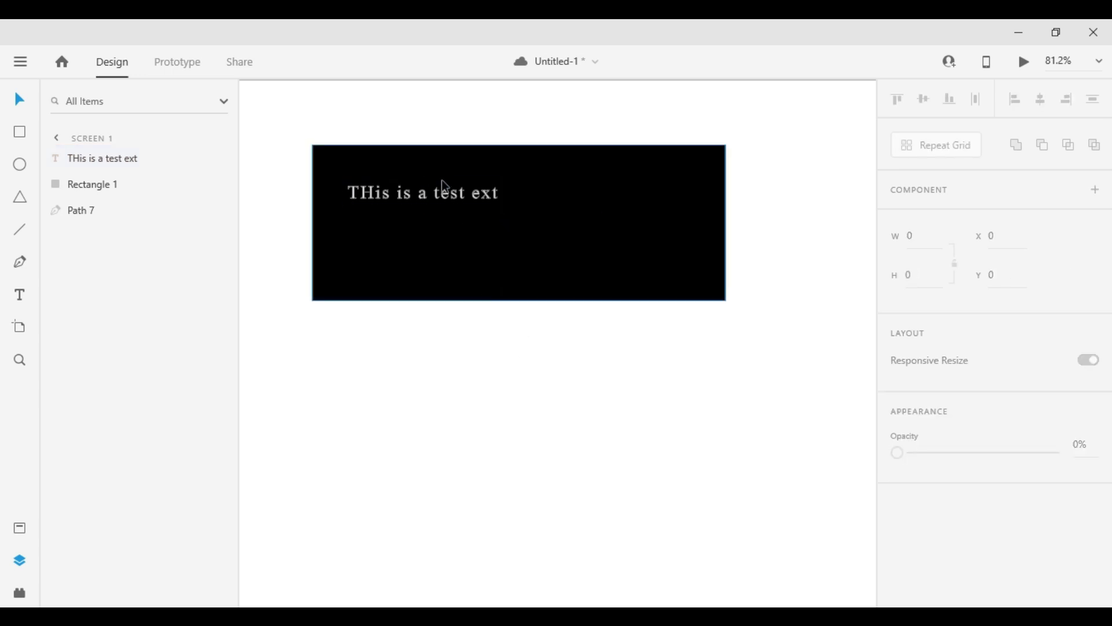
- Centre the fitted text vertically and horizontally within the black rectangle, and then select the text alone
click(434, 191)
shift+click(616, 269)
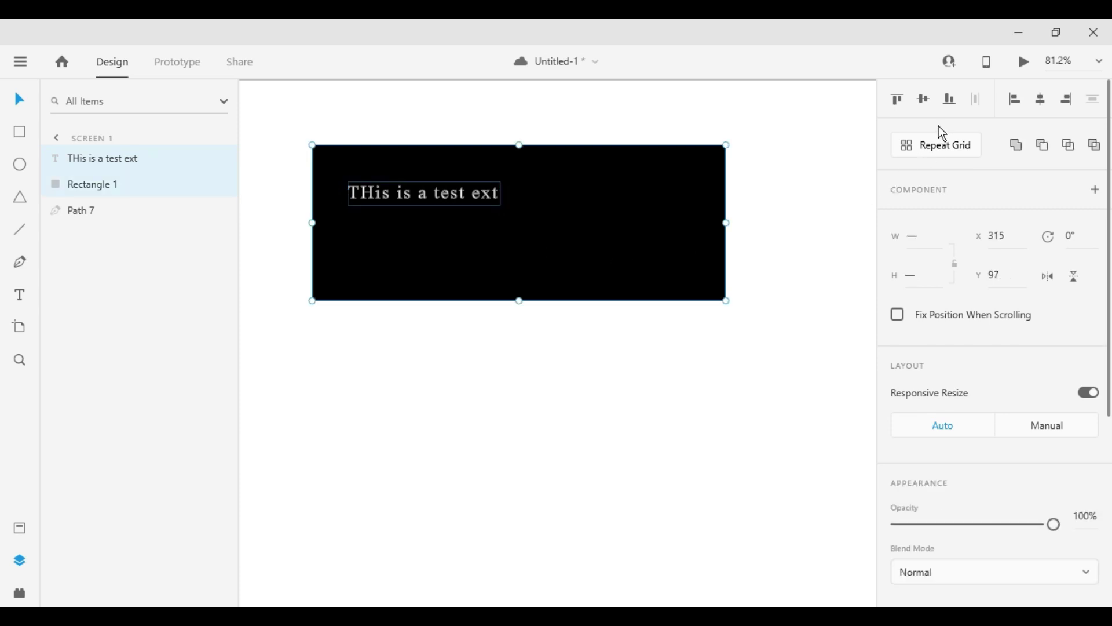
click(924, 101)
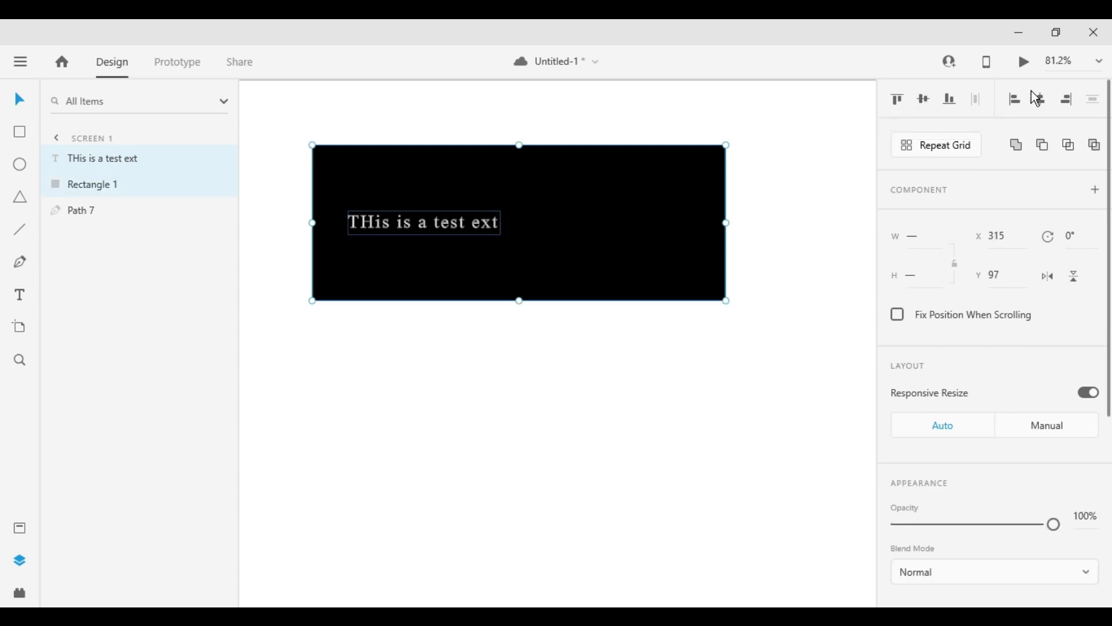
click(1040, 100)
click(800, 275)
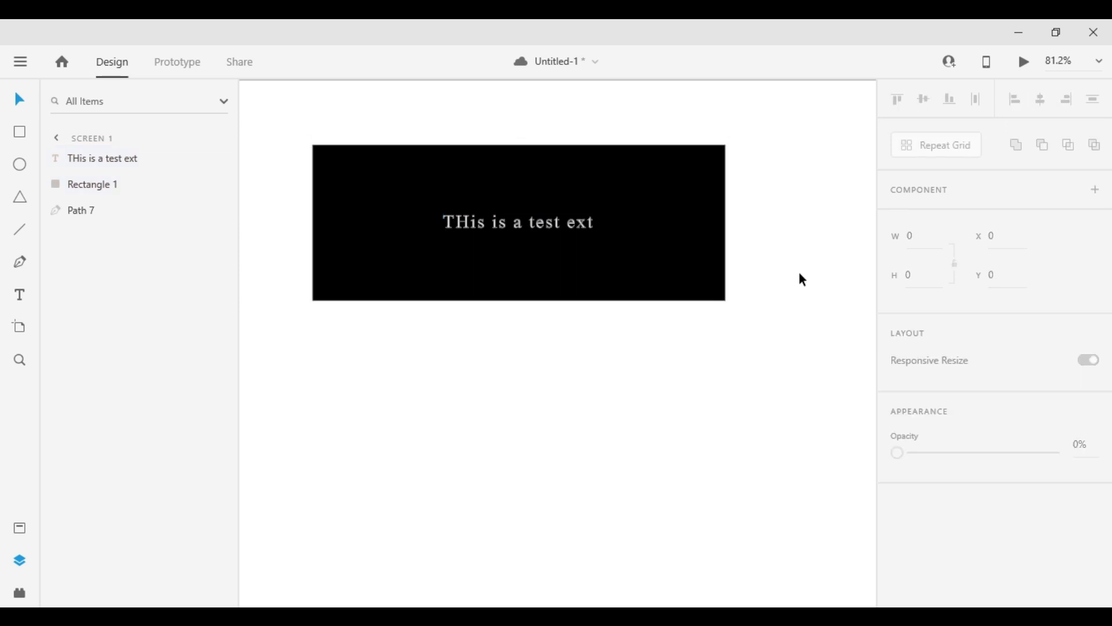
click(562, 255)
click(568, 231)
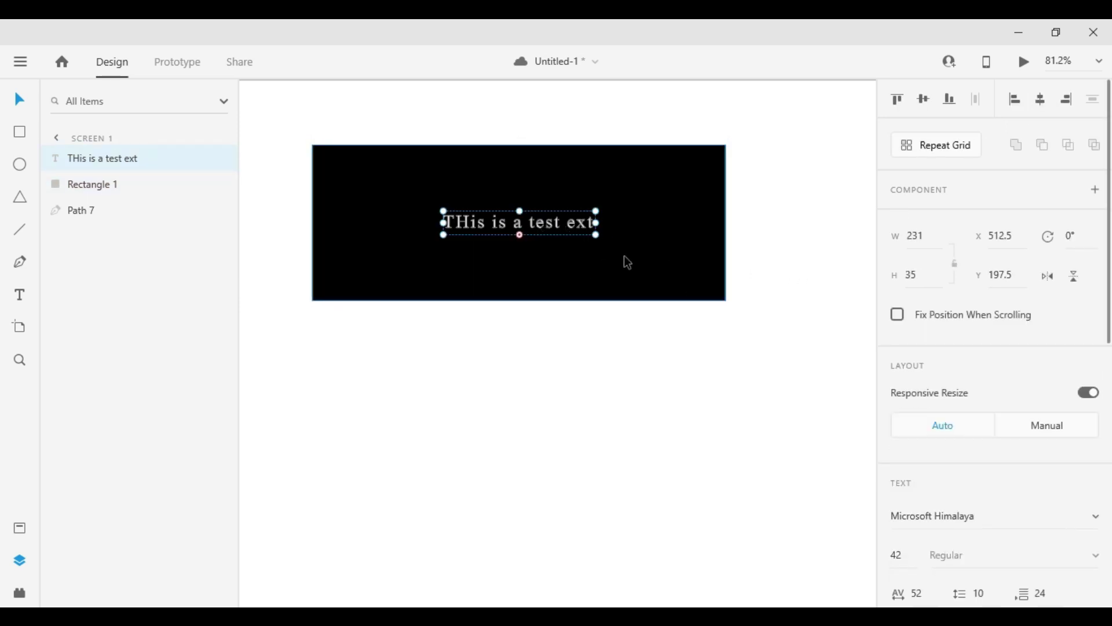
- Set the text box to fit its words automatically, and nudge it to about X 514.5, Y 194.5 within the black rectangle
mouse_move(596, 235)
mouse_down()
mouse_move(740, 339)
mouse_move(591, 253)
mouse_move(611, 254)
mouse_move(601, 240)
mouse_up()
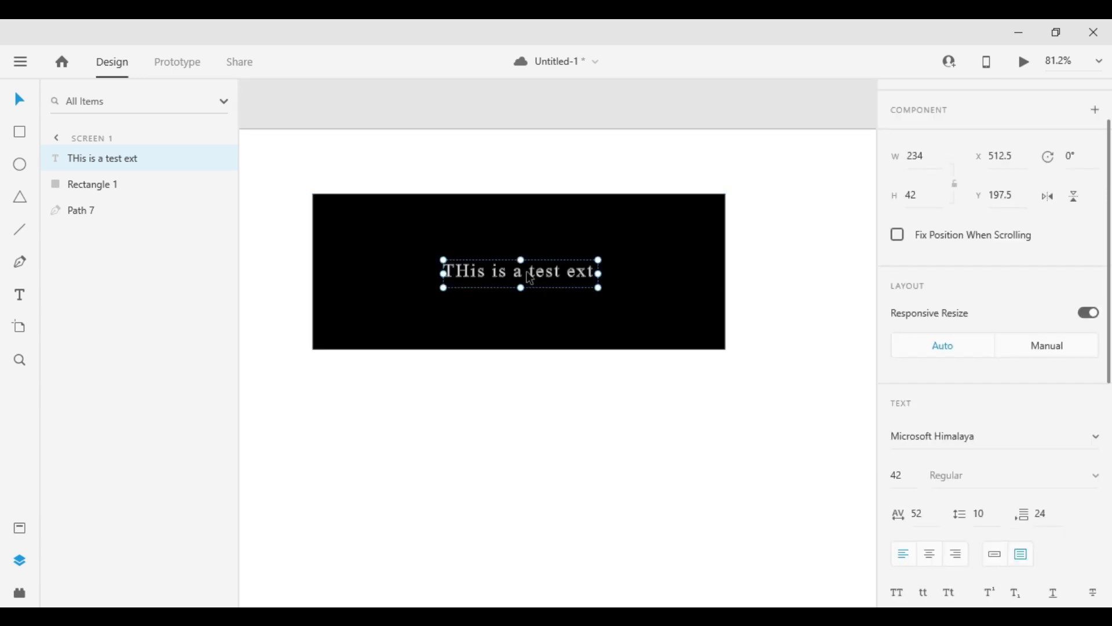
scroll(992, 313, down, 3)
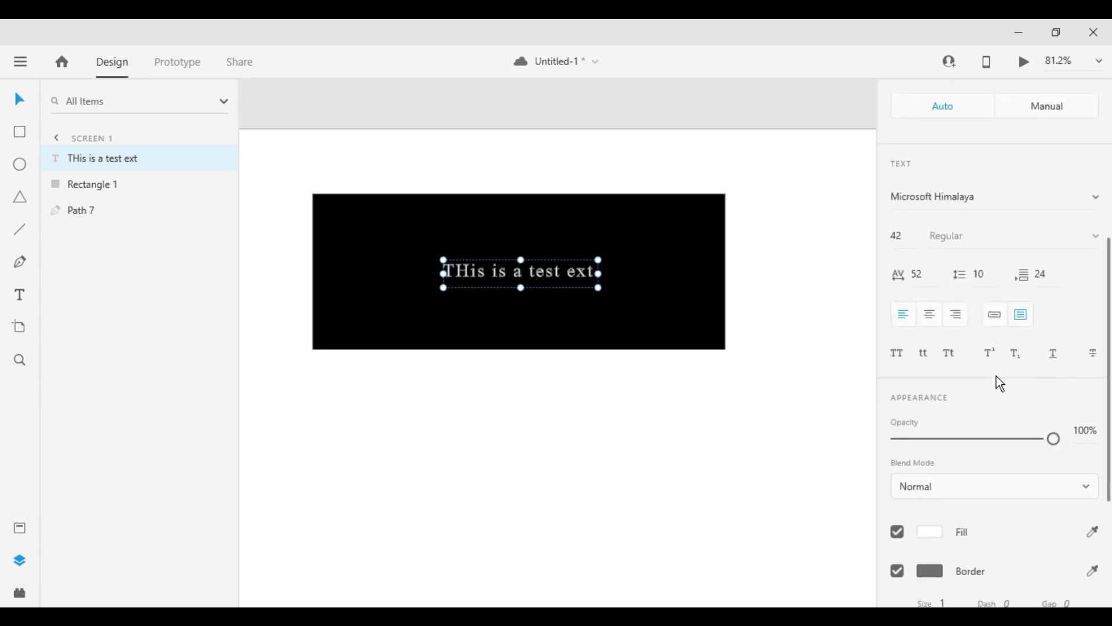
click(611, 317)
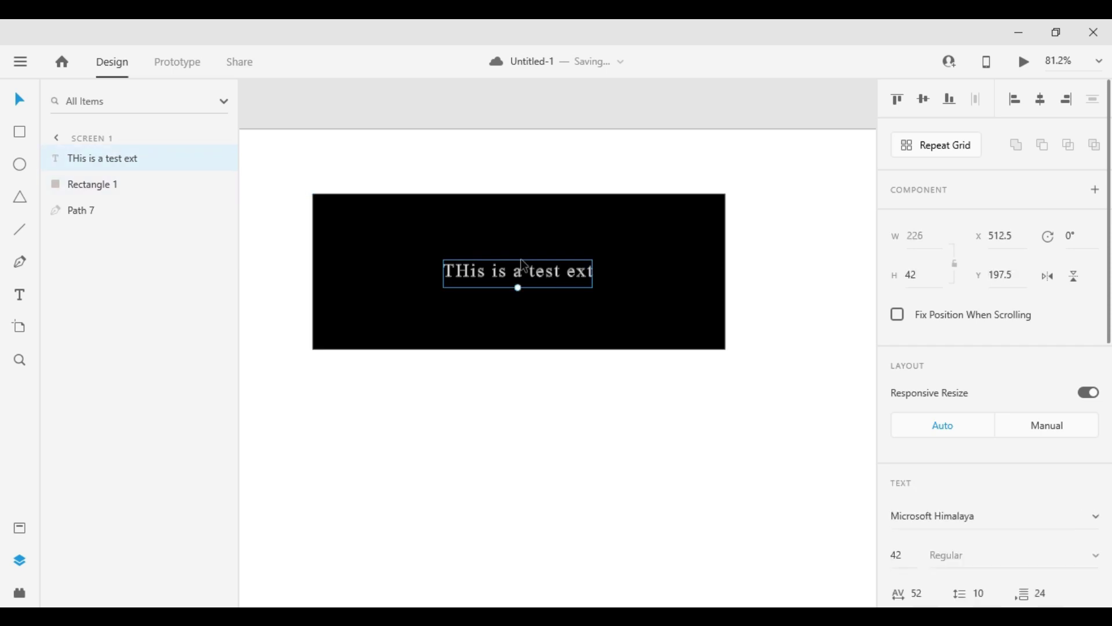
drag(611, 282, 585, 278)
click(179, 524)
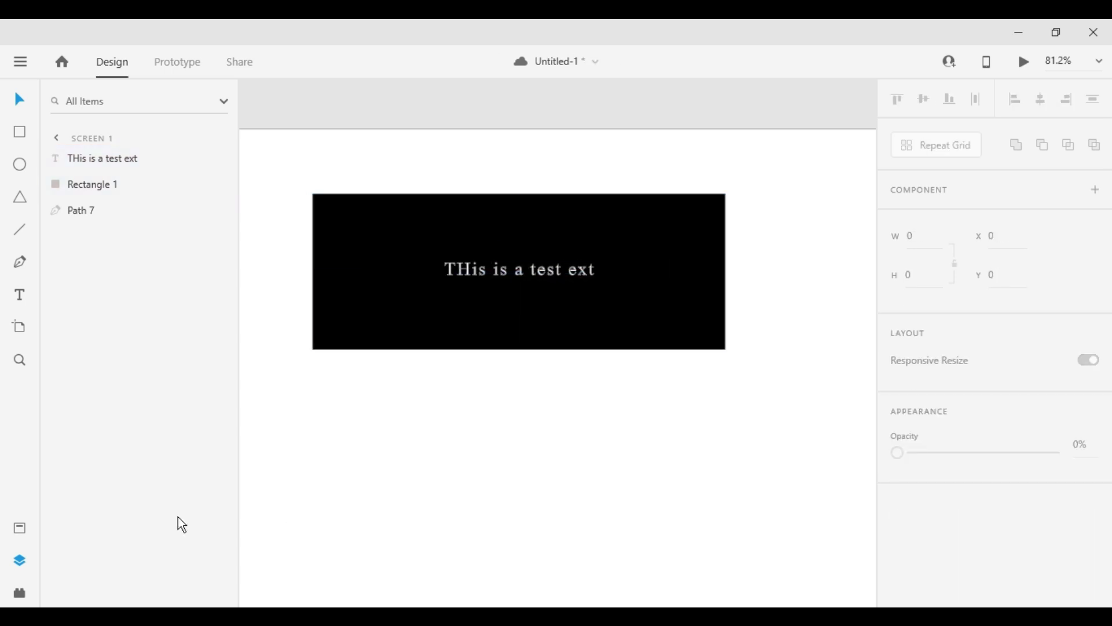
- Show the document assets and save the black rectangle's fill colour #000000 as a reusable swatch
click(21, 529)
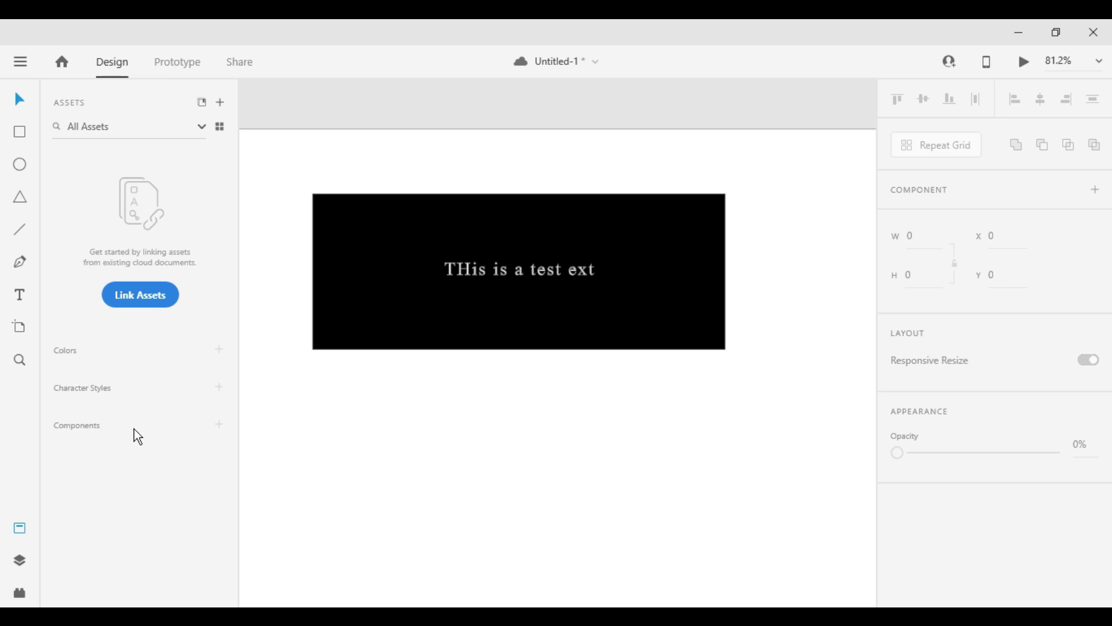
click(638, 309)
scroll(927, 441, down, 5)
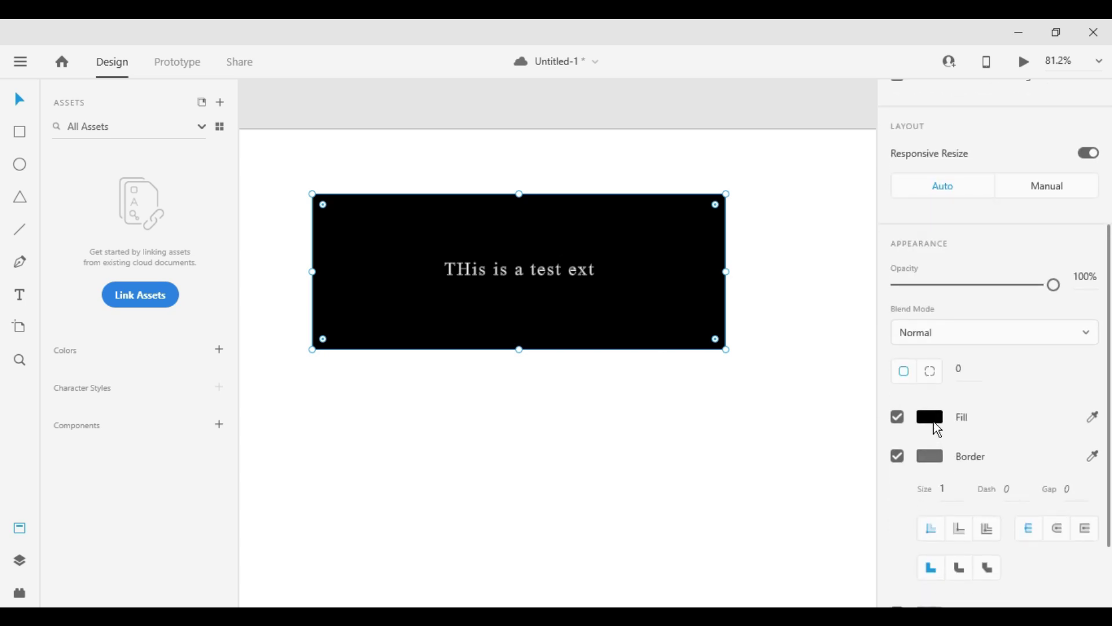
click(931, 418)
click(698, 528)
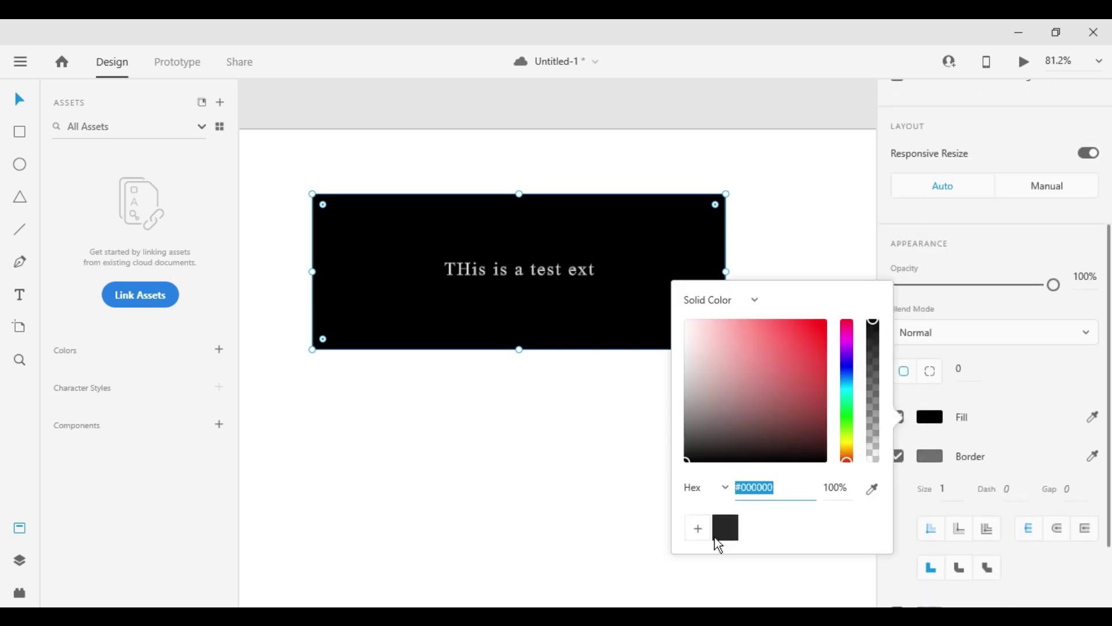
click(600, 350)
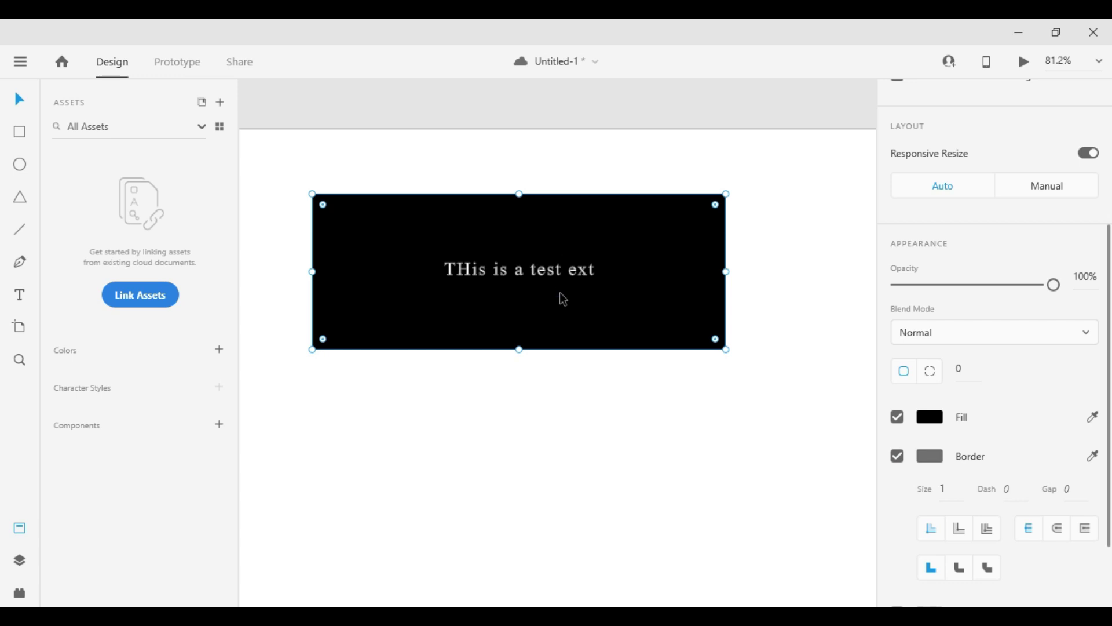
- Change the text's fill to red #EB0000 and turn off its border
click(550, 277)
scroll(921, 463, down, 4)
click(933, 386)
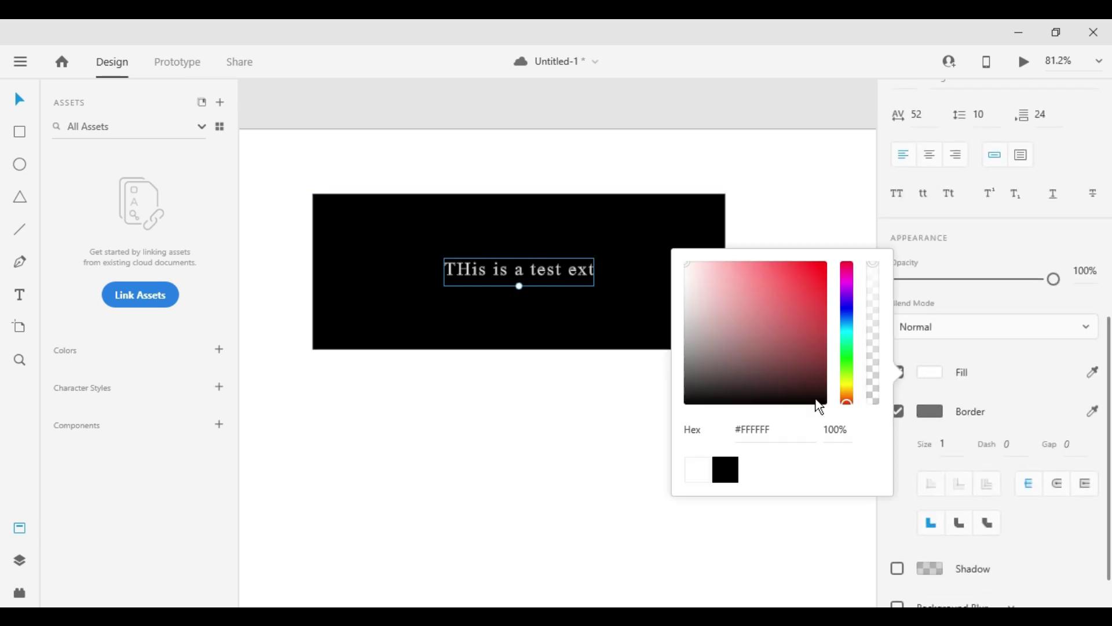
click(792, 308)
drag(822, 268, 852, 281)
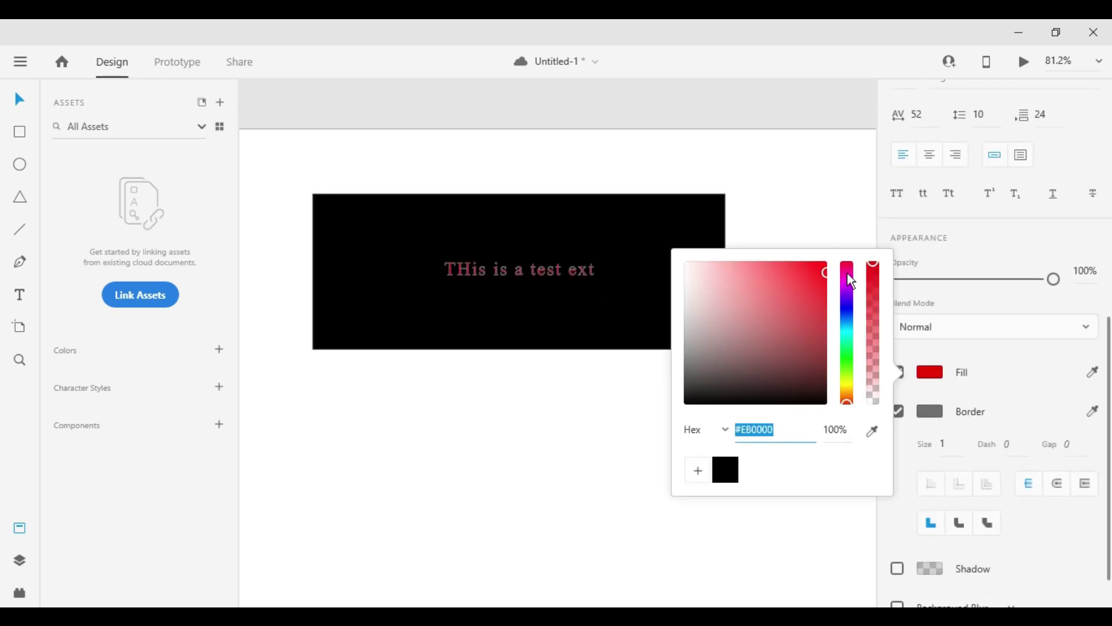
click(898, 411)
click(898, 412)
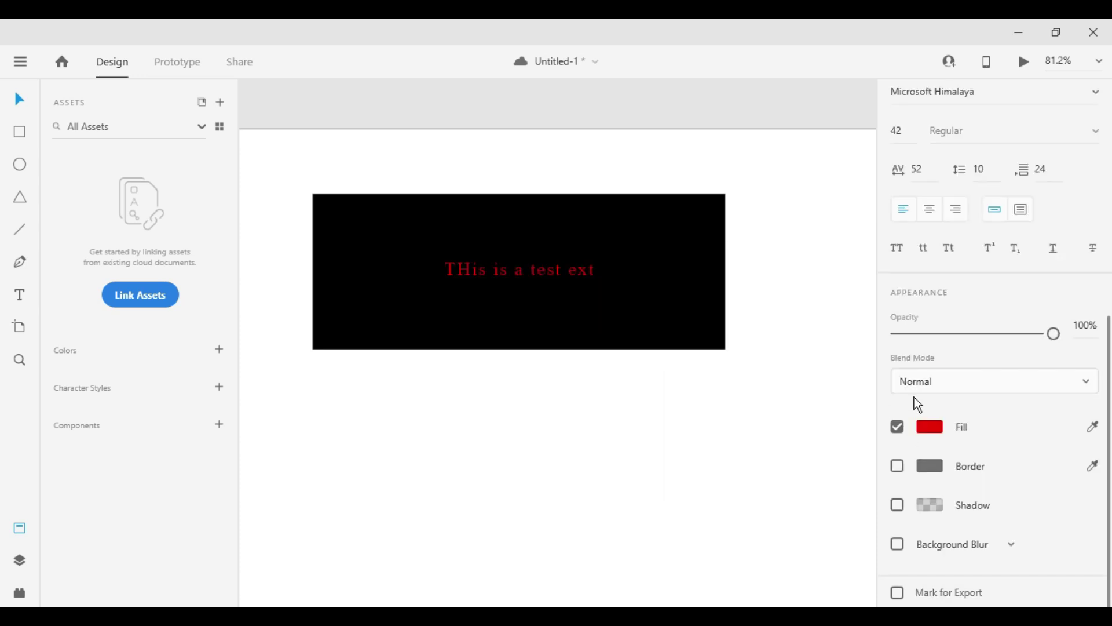
- Save the text's red fill #EB0000 as a colour swatch and deselect the text
click(931, 427)
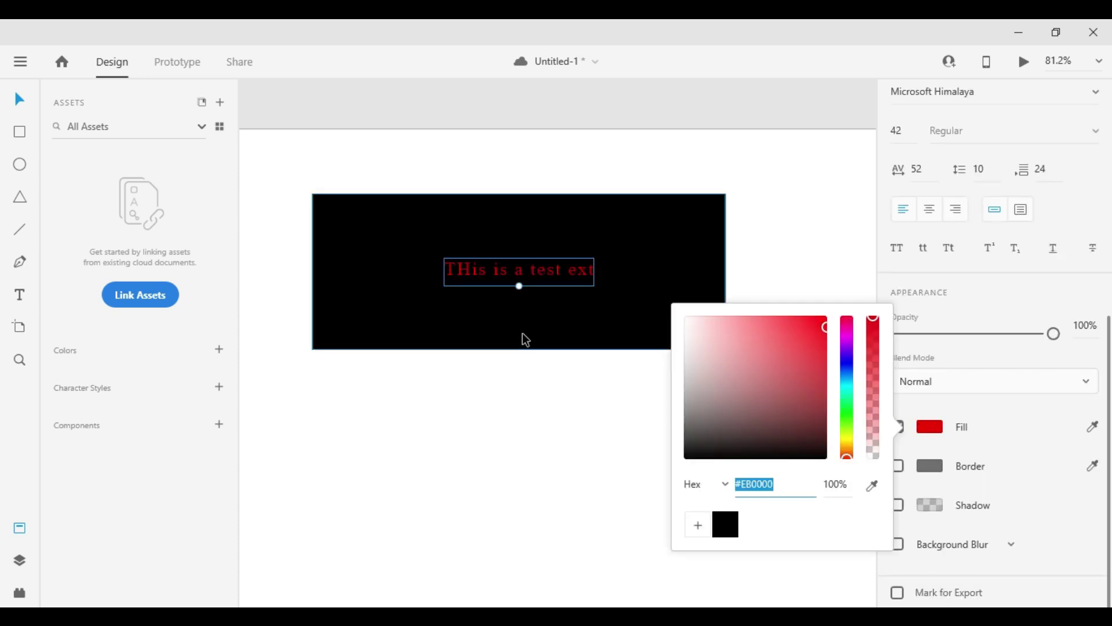
click(705, 531)
click(631, 533)
- Draw a rectangle about 482 by 162 below the black one and fill it with the saved red swatch
key(t)
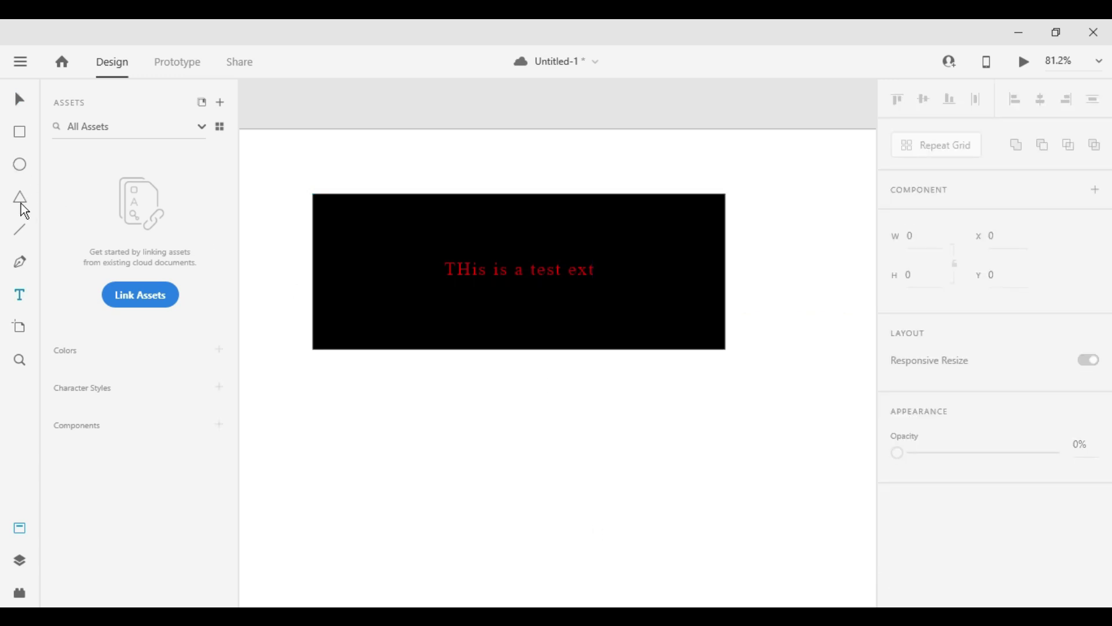
click(20, 133)
drag(406, 370, 800, 489)
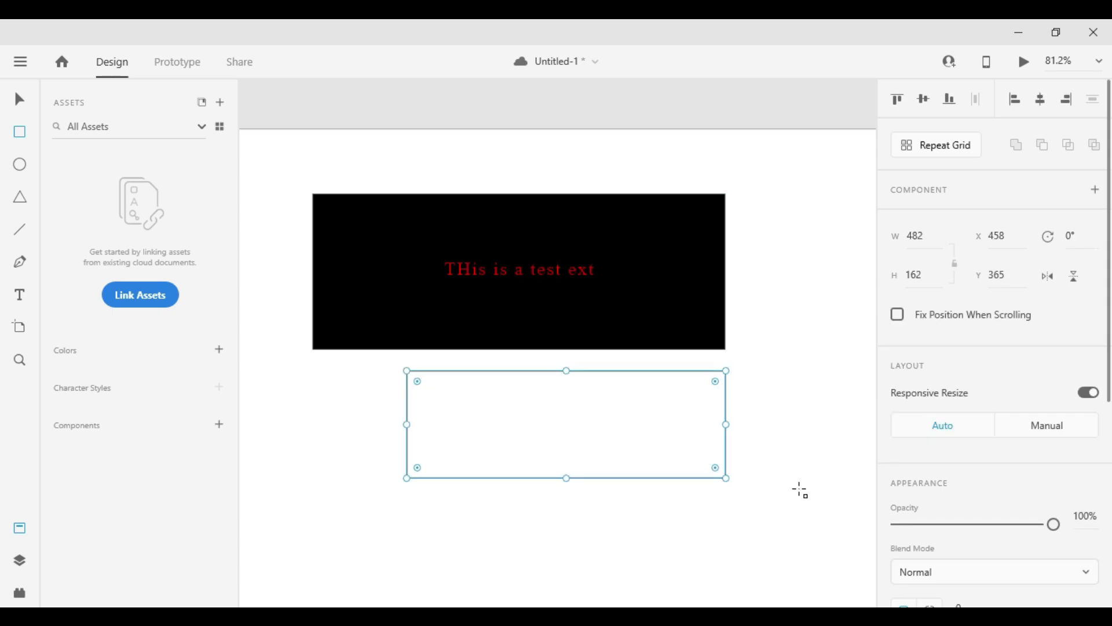
scroll(822, 466, down, 1)
scroll(954, 470, down, 3)
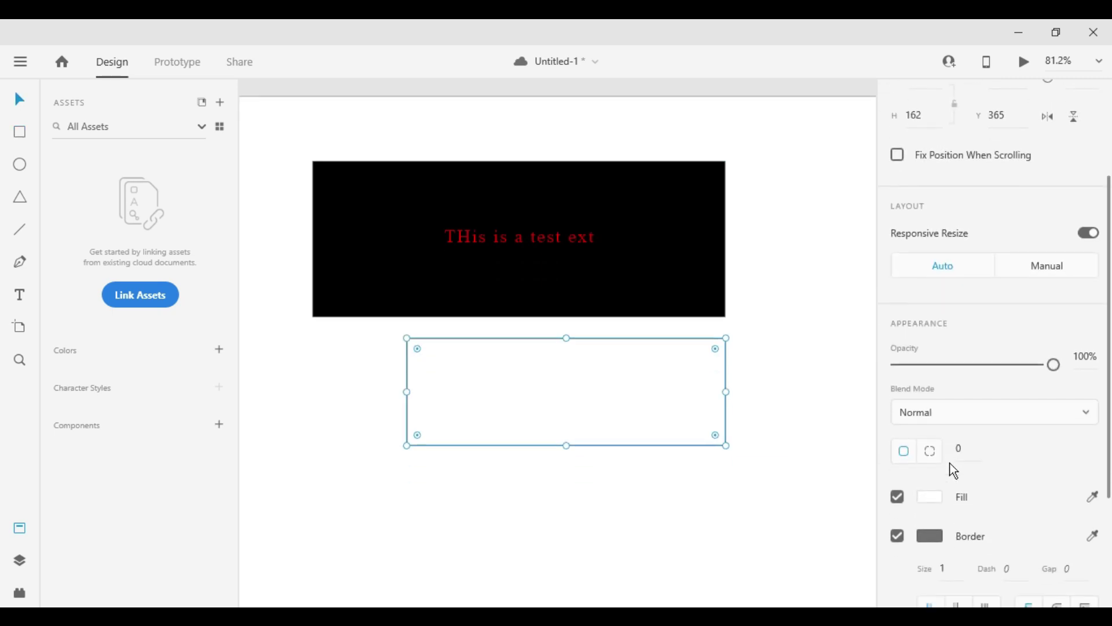
click(930, 497)
click(724, 585)
click(542, 516)
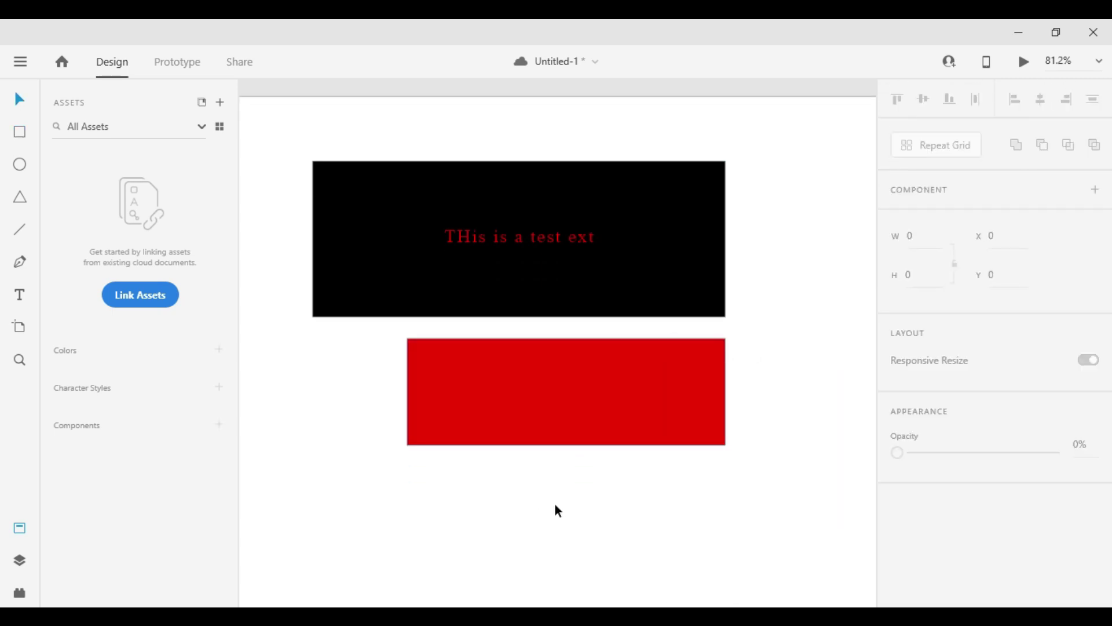
- Move the red rectangle to about X 395, Y 393, below the black rectangle
mouse_move(588, 425)
mouse_down()
mouse_move(625, 392)
mouse_move(623, 415)
mouse_move(572, 421)
mouse_up()
click(521, 481)
drag(533, 366, 539, 391)
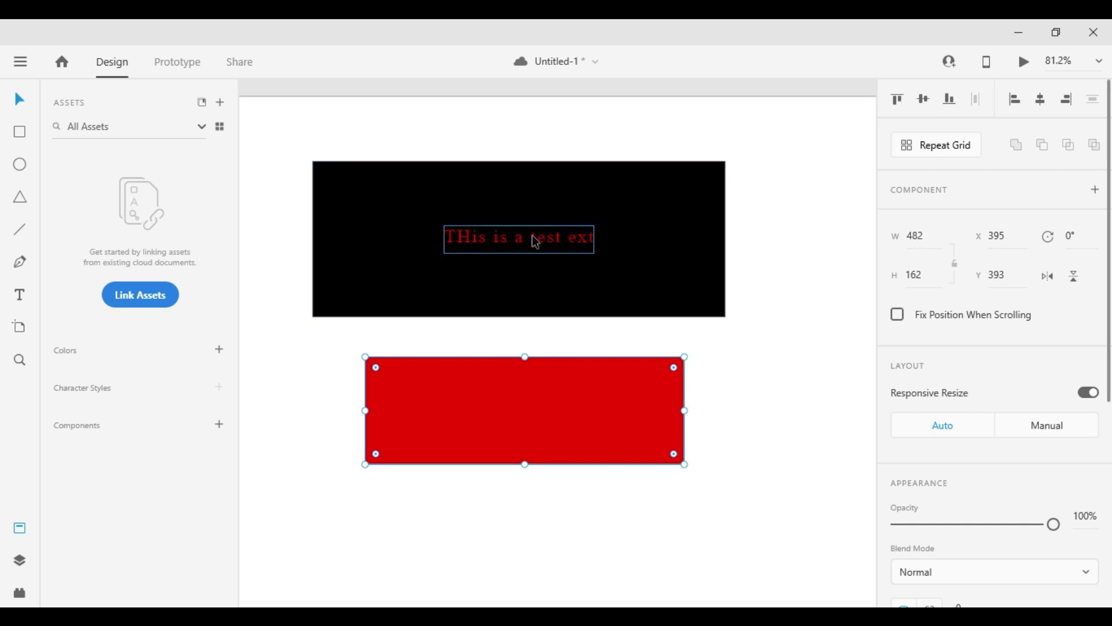
- Duplicate the red text inside the black rectangle and place the copy directly above it, at about X 514.5, Y 145.5
click(583, 192)
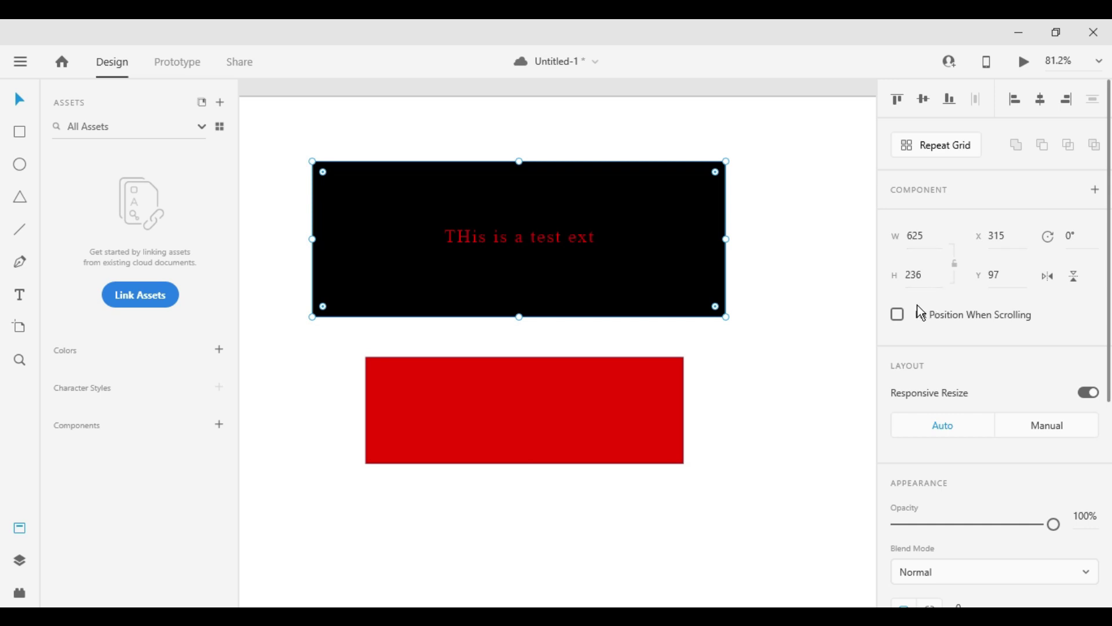
click(593, 236)
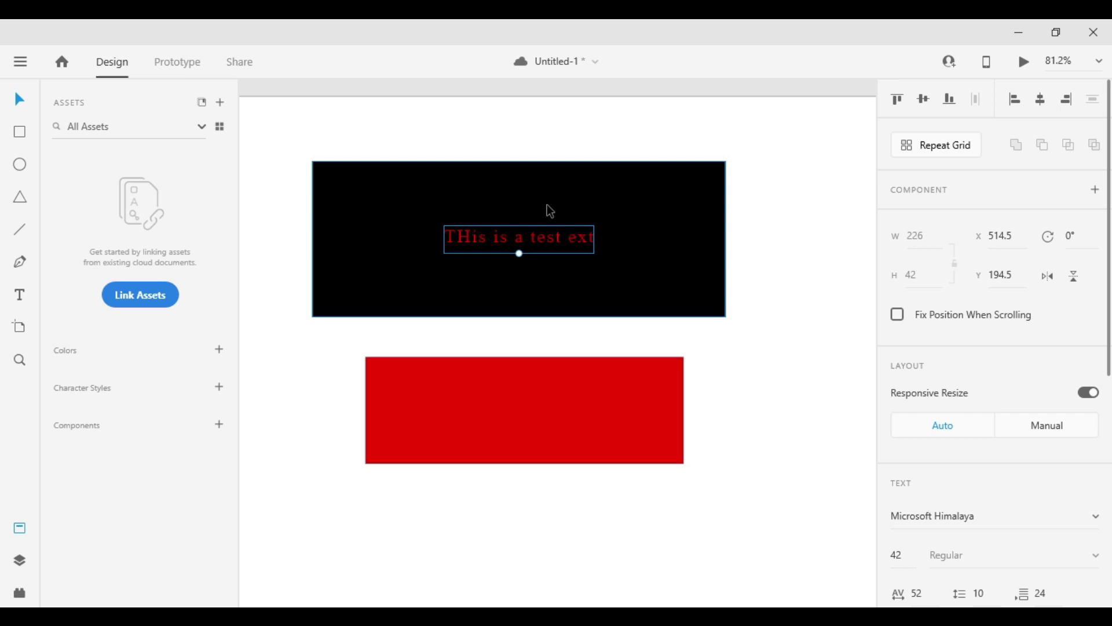
key(alt)
drag(521, 251, 521, 218)
click(583, 244)
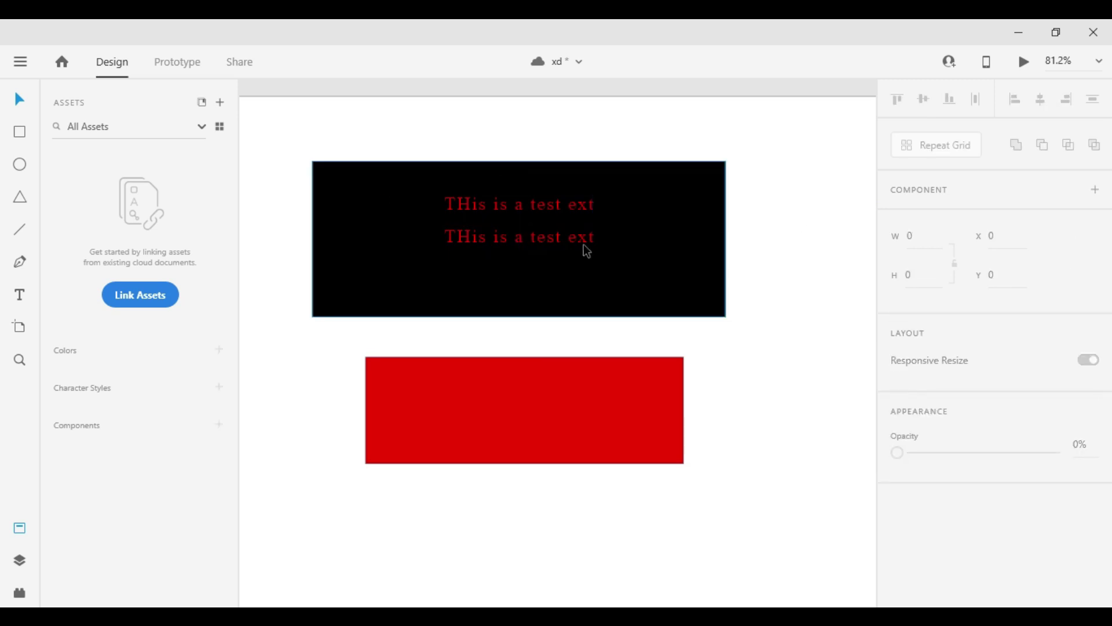
- Try to align the two text lines to each other's vertical middle, and undo the alignment
click(529, 218)
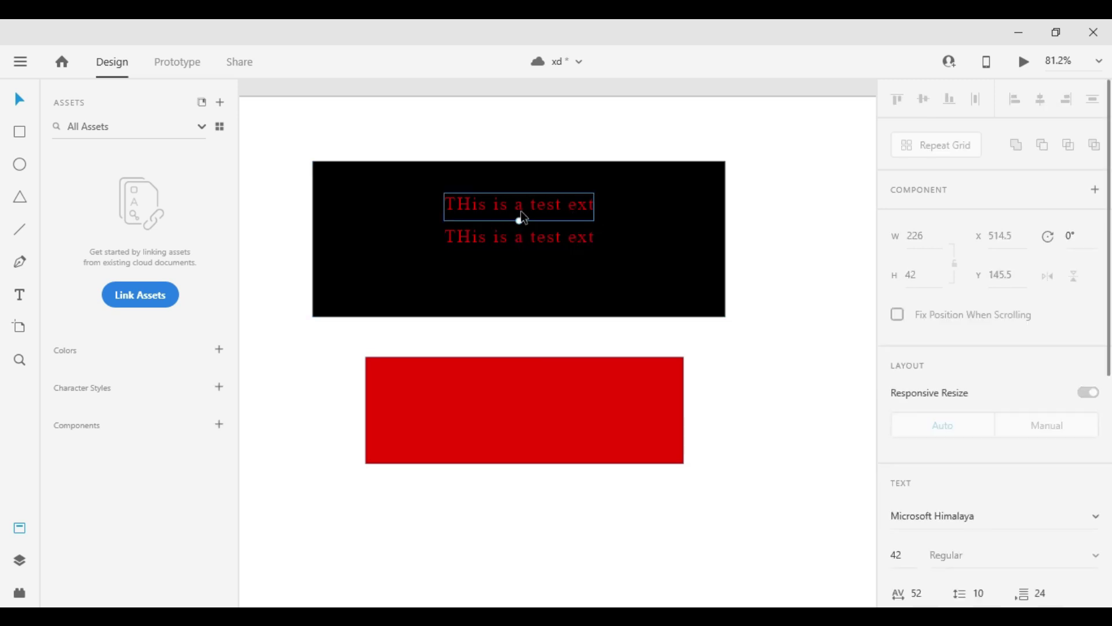
shift+click(556, 240)
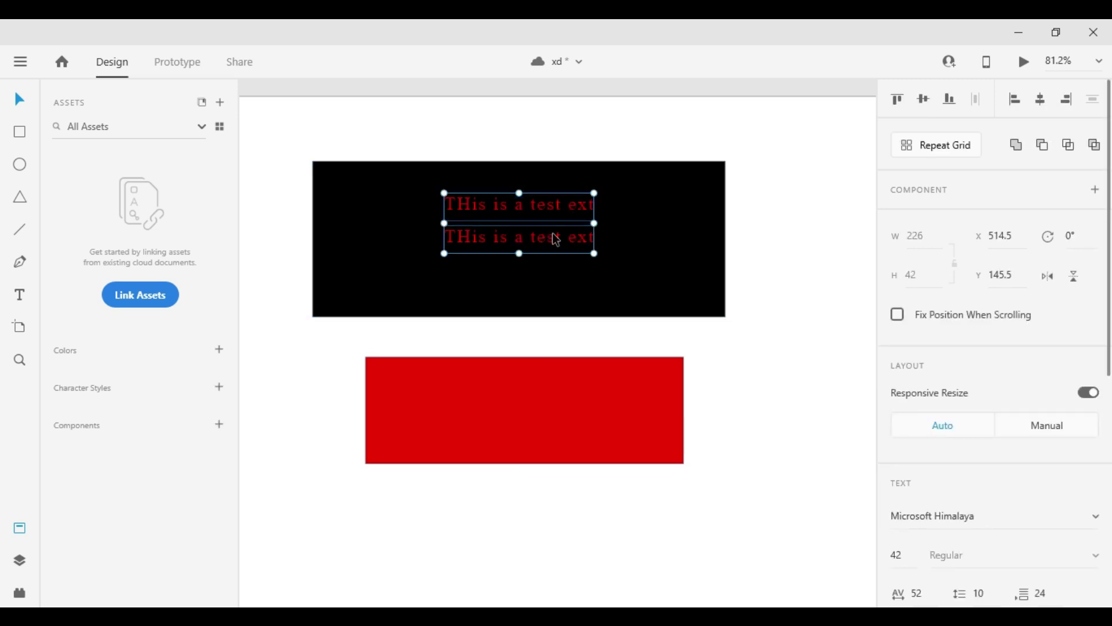
click(922, 100)
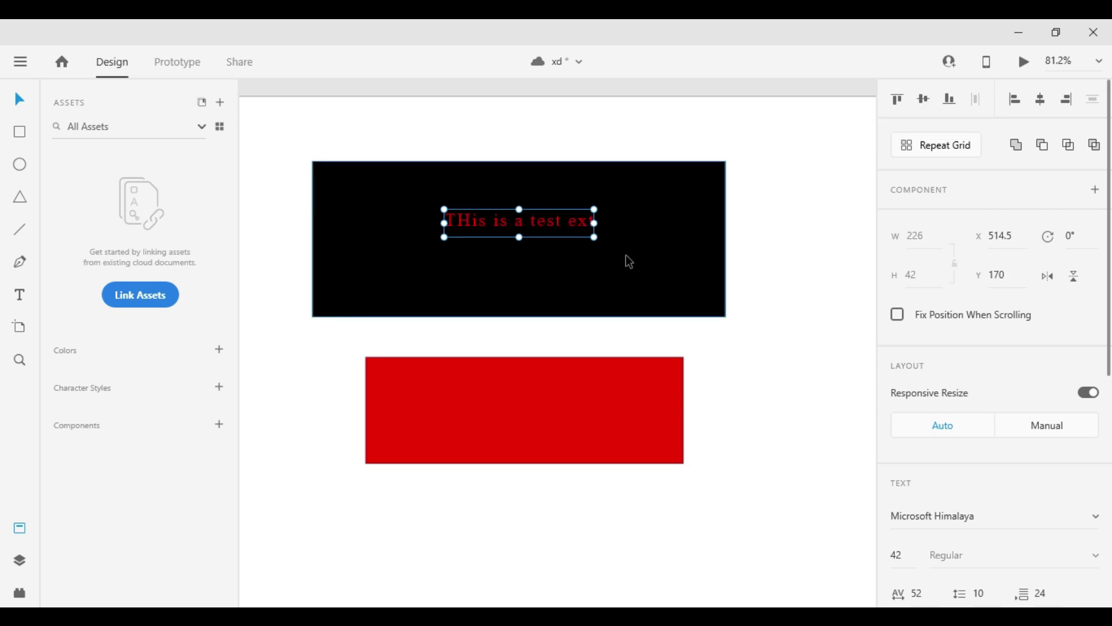
key(ctrl+z)
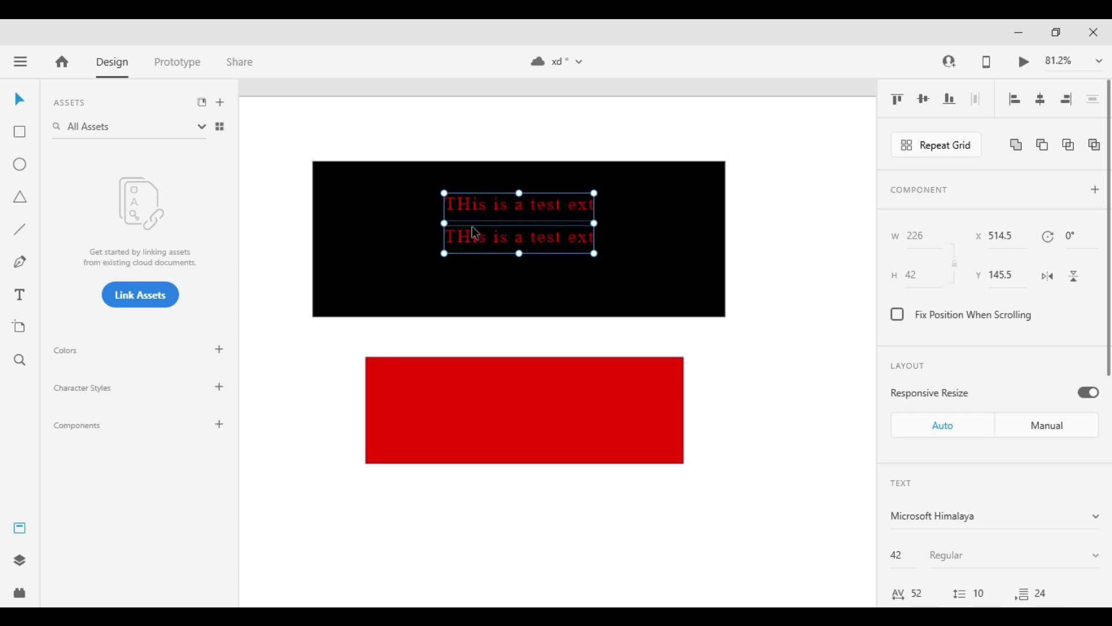
- Group the two text lines and move the group to about X 475.5, Y 151.5
right_click(545, 220)
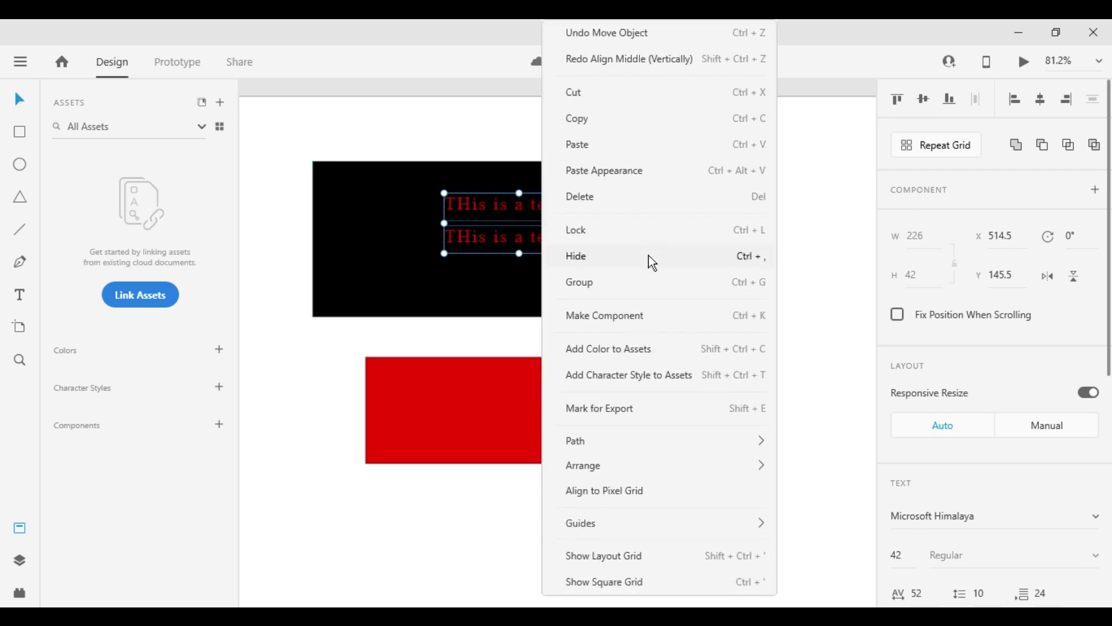
click(647, 286)
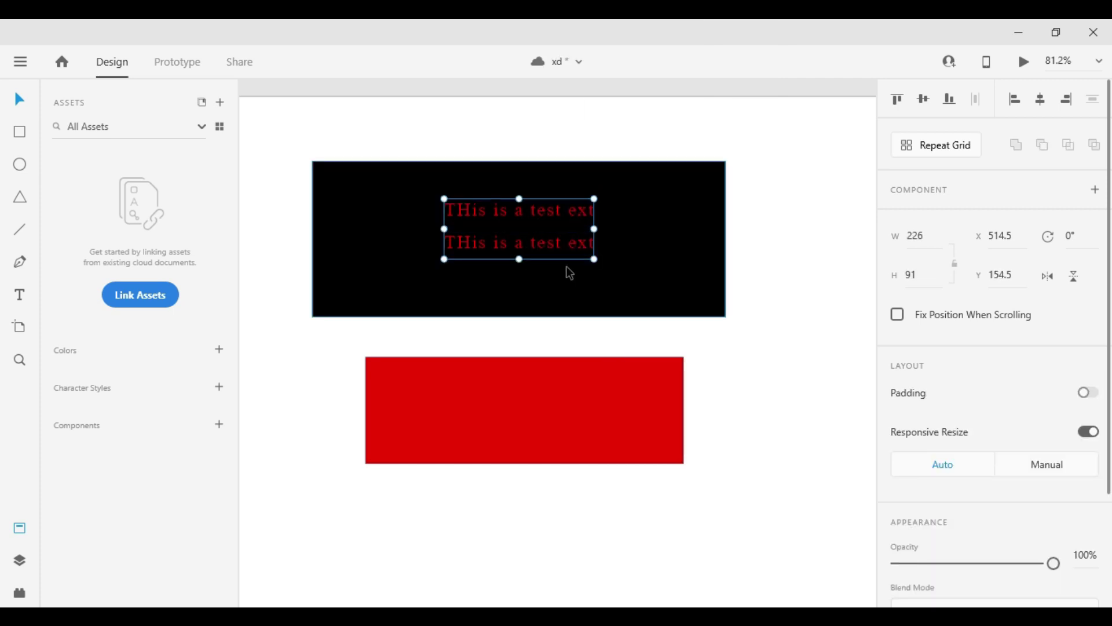
mouse_move(539, 210)
mouse_down()
mouse_move(546, 242)
mouse_move(525, 212)
mouse_move(543, 224)
mouse_move(551, 199)
mouse_move(563, 231)
mouse_move(560, 204)
mouse_up()
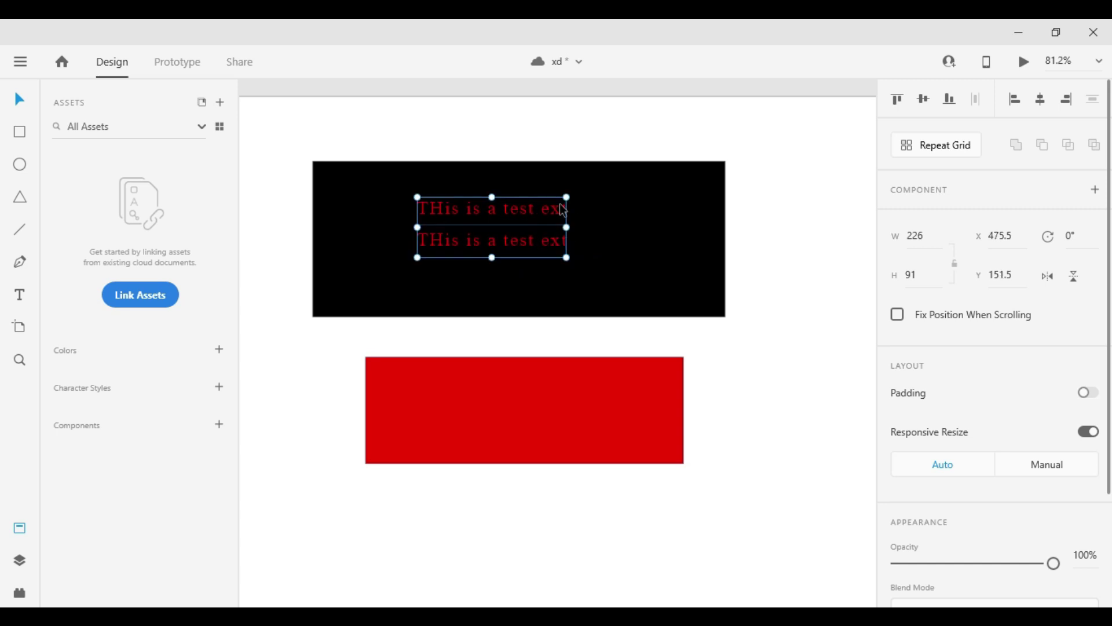
- Align the text group to the black rectangle's vertical middle and horizontal centre
shift+click(589, 234)
click(928, 103)
click(1040, 100)
click(867, 203)
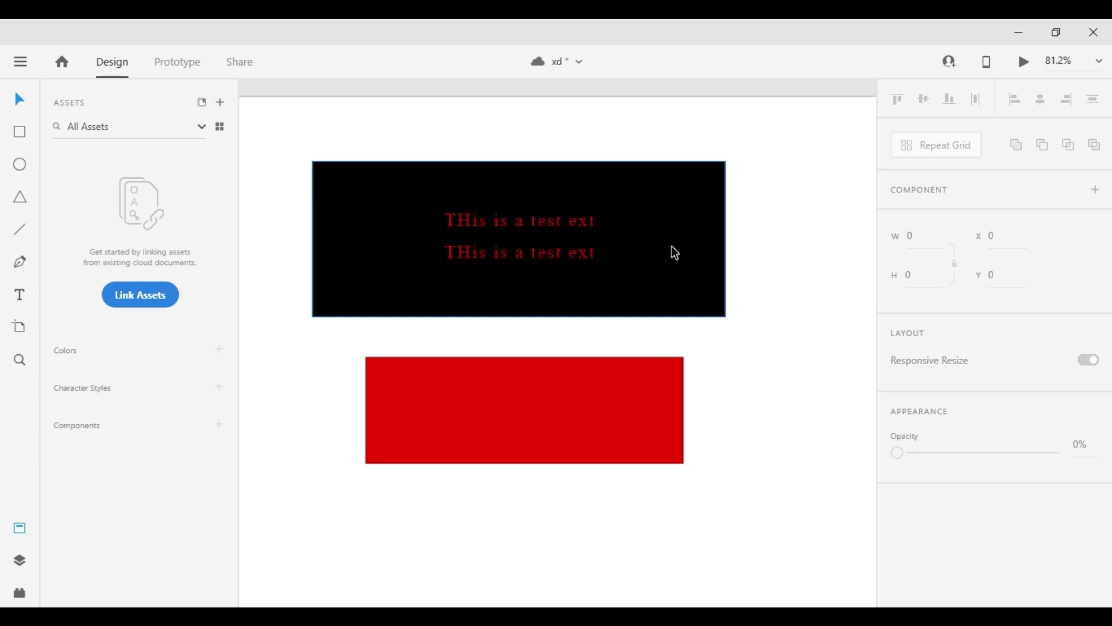
- Select the lower text line inside the group and check its distances to the artboard edges
click(582, 234)
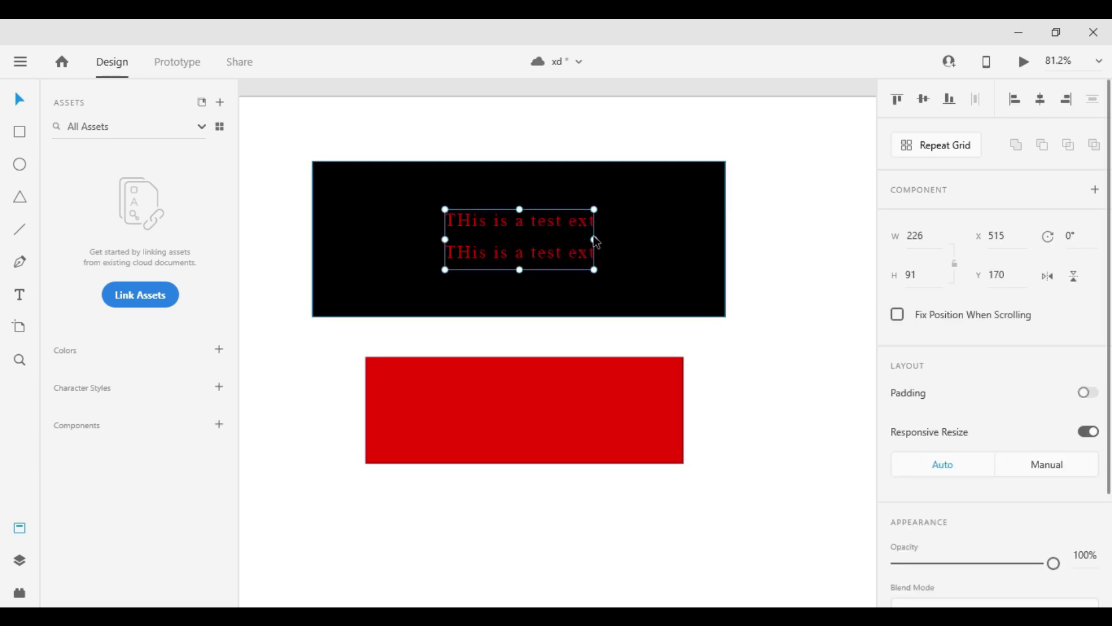
click(620, 239)
click(513, 262)
scroll(513, 262, up, 4)
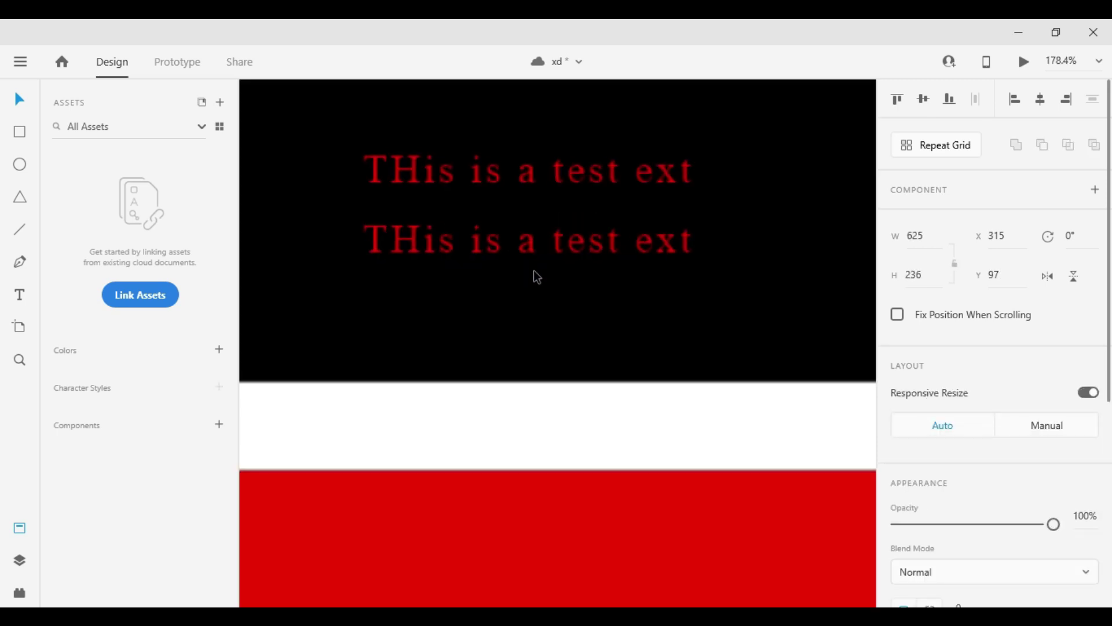
scroll(533, 270, up, 2)
click(525, 319)
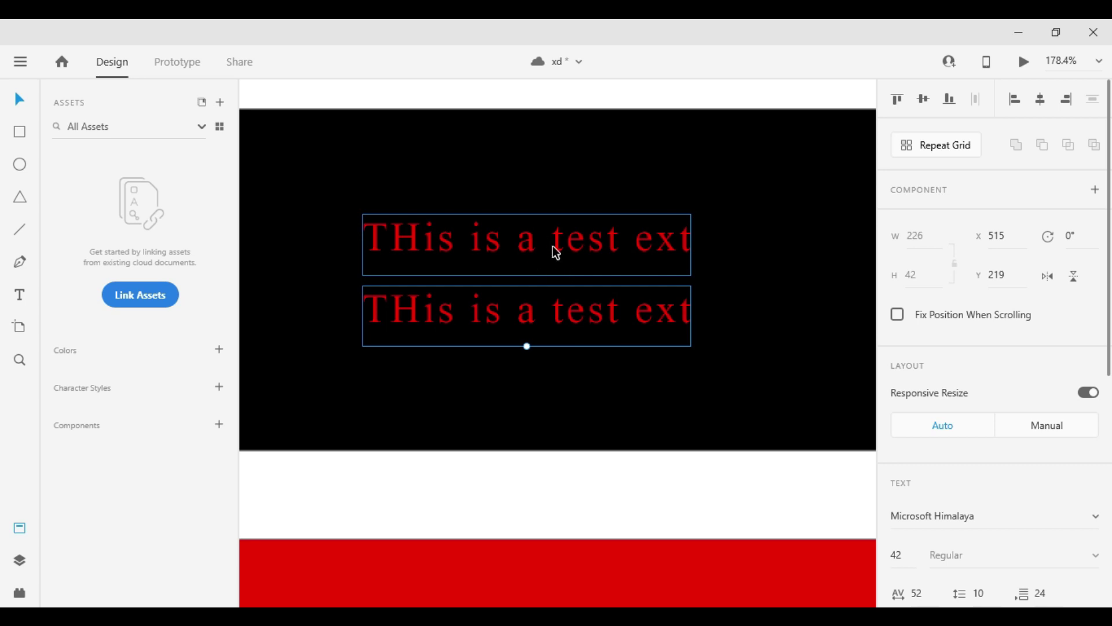
key(alt)
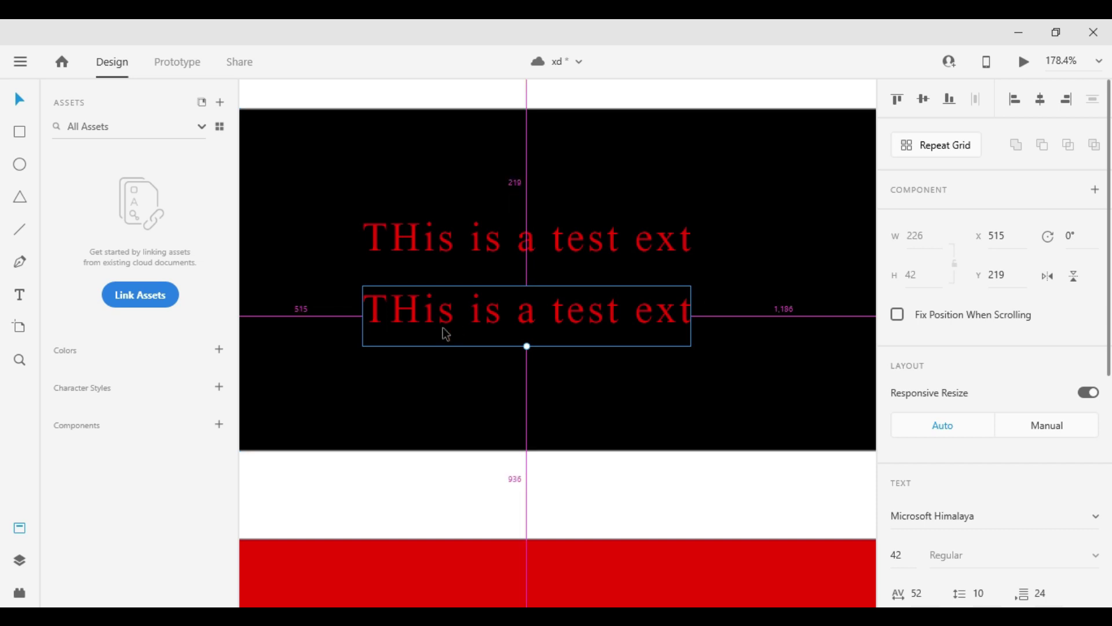
- Arrange the two text lines side by side about 35 apart, with the left one at about X 402, Y 170
scroll(736, 335, down, 2)
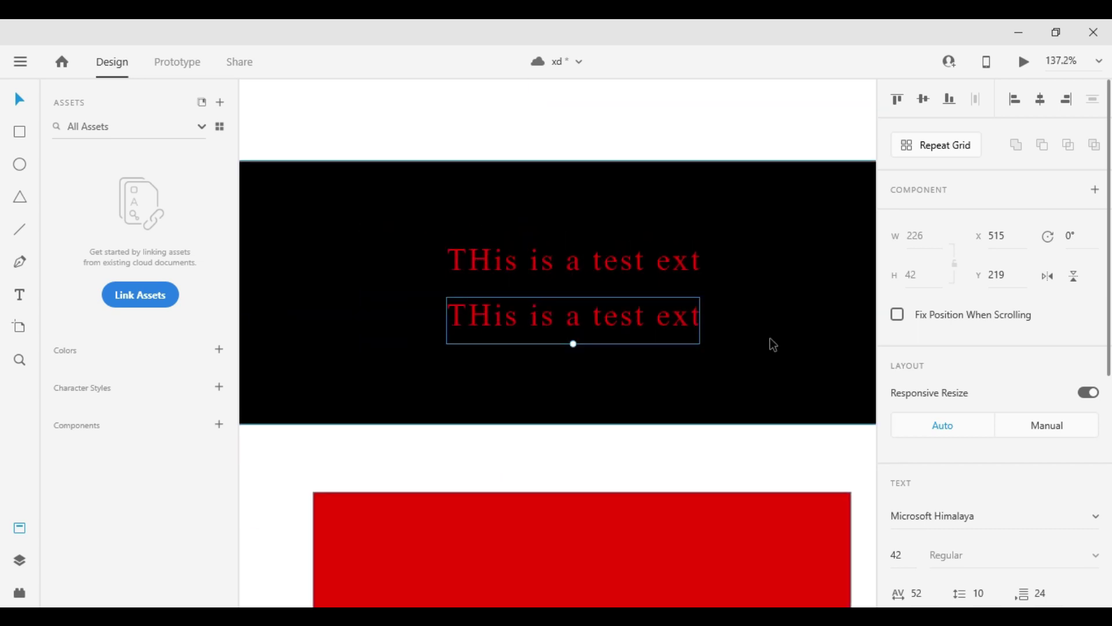
scroll(730, 336, down, 1)
drag(652, 317, 814, 261)
drag(565, 247, 426, 243)
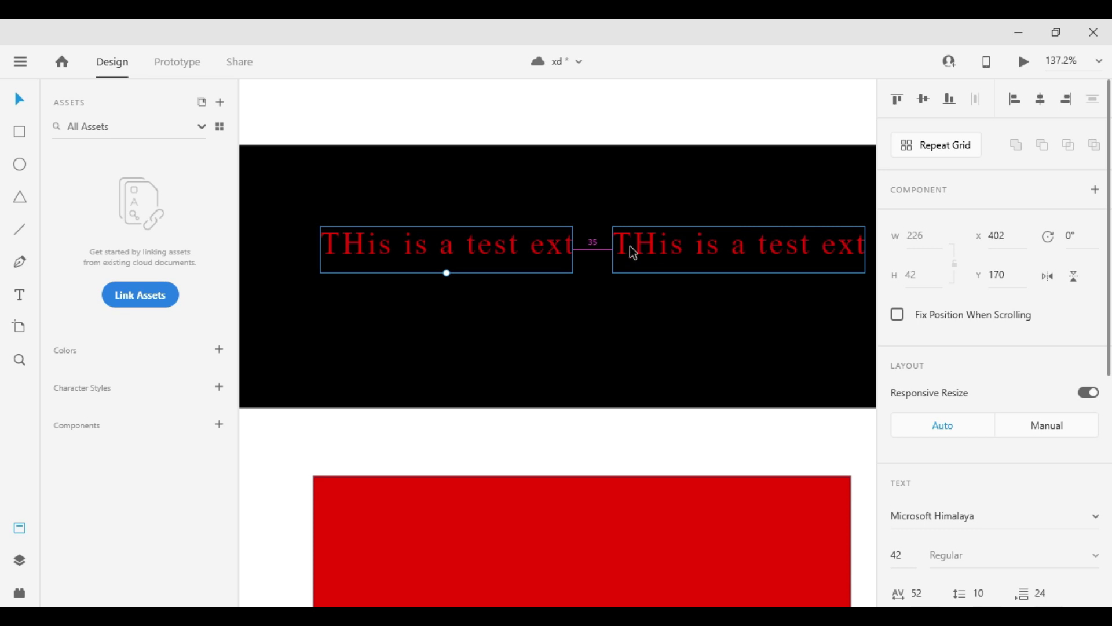
- Duplicate a text line and place the copy beneath the other two, at about X 550, Y 265
drag(641, 255, 831, 250)
key(ctrl+z)
drag(701, 258, 511, 329)
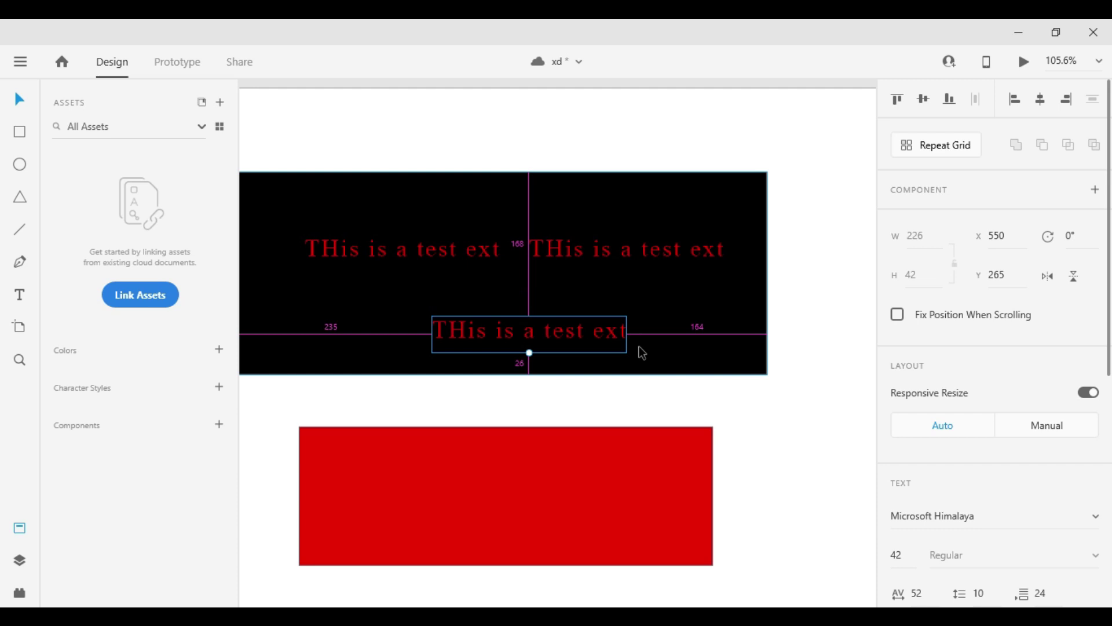
- Duplicate the red rectangle twice and stack the copies beneath it, aligned with equal gaps of 37
click(651, 332)
scroll(670, 313, down, 3)
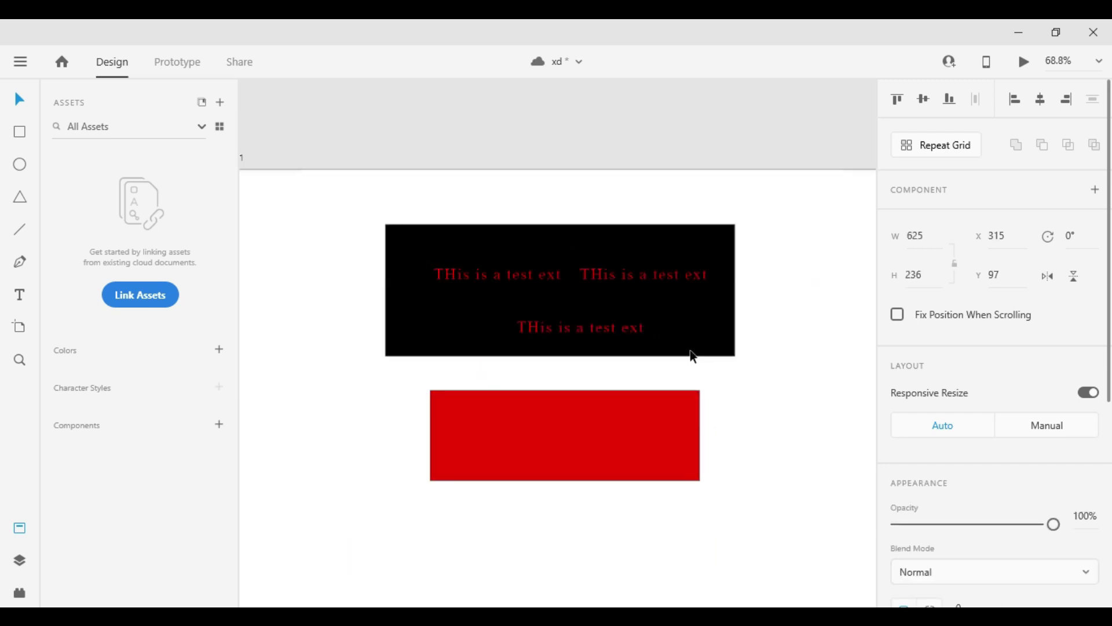
click(547, 345)
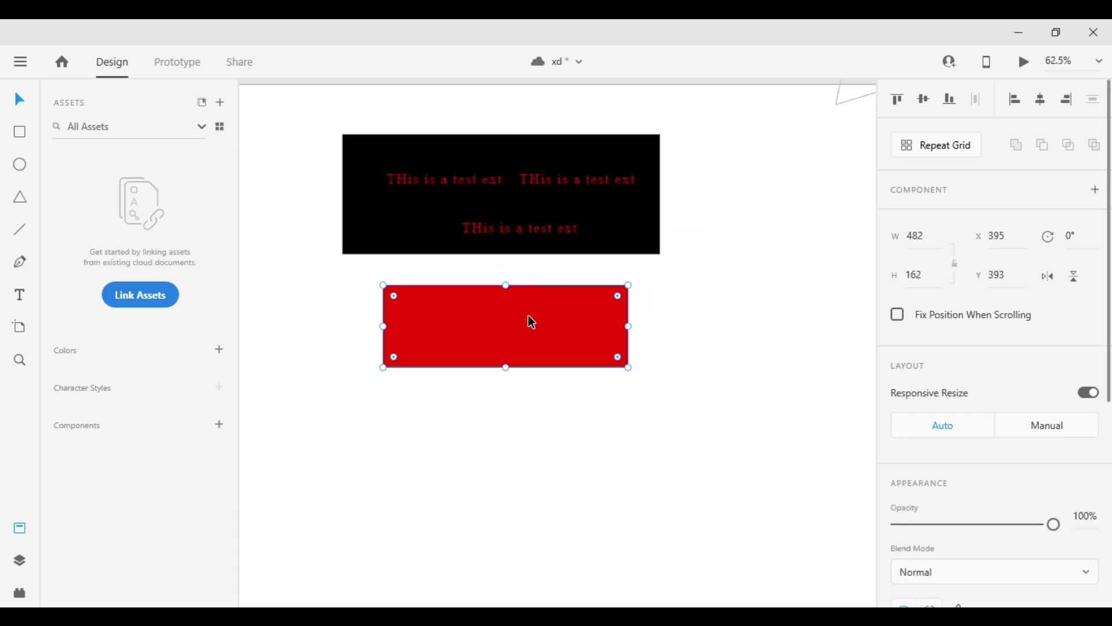
scroll(542, 327, down, 2)
drag(528, 234, 556, 368)
click(683, 387)
drag(558, 497, 554, 498)
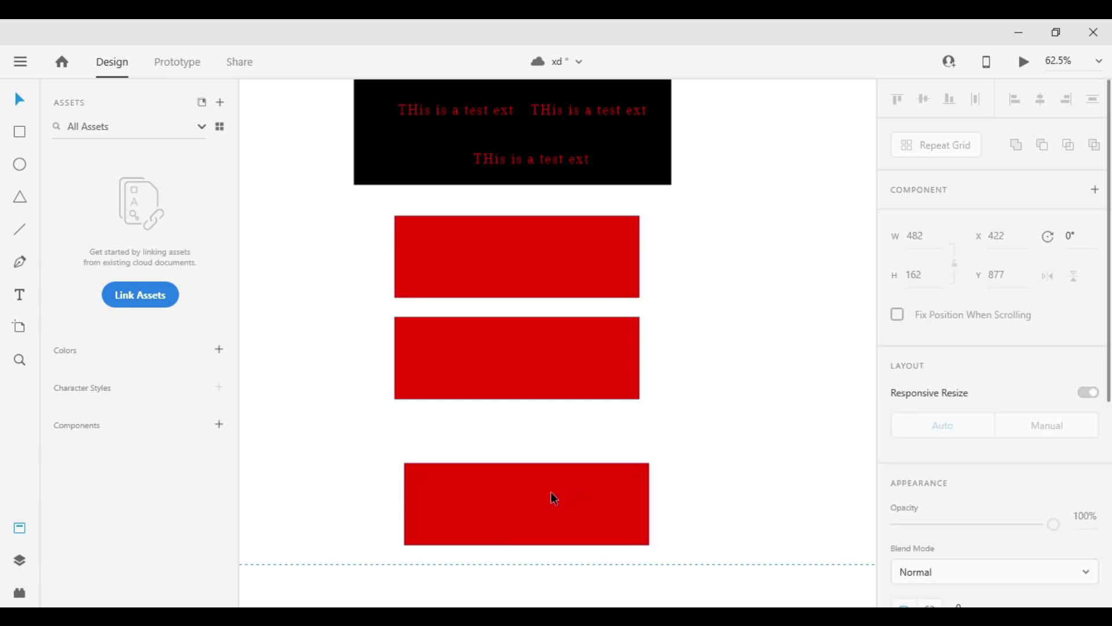
drag(545, 493, 540, 454)
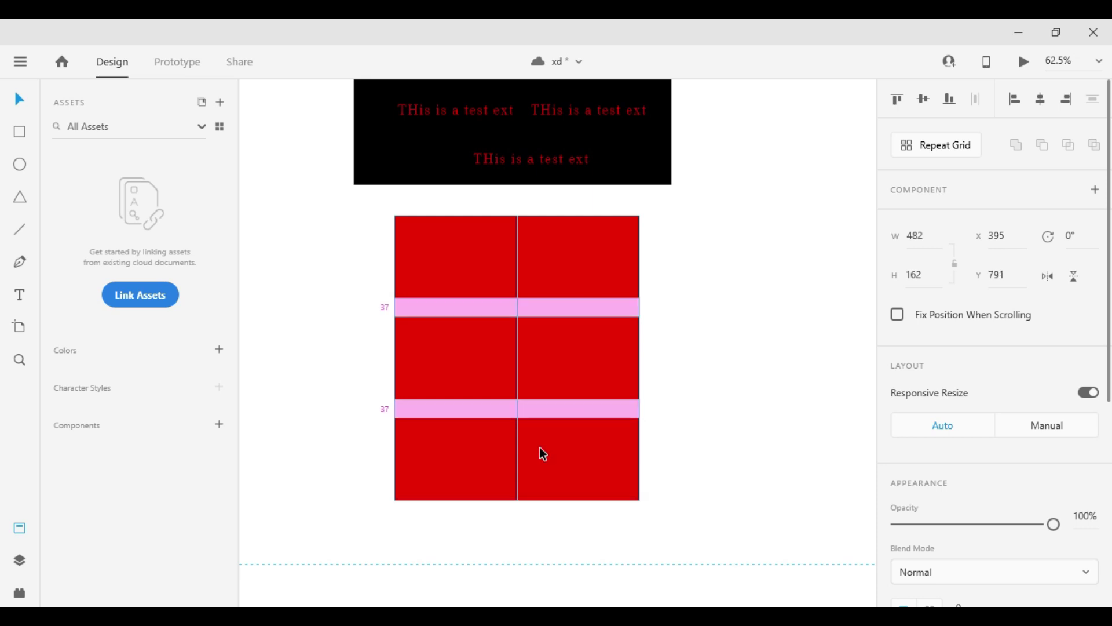
drag(539, 447, 540, 447)
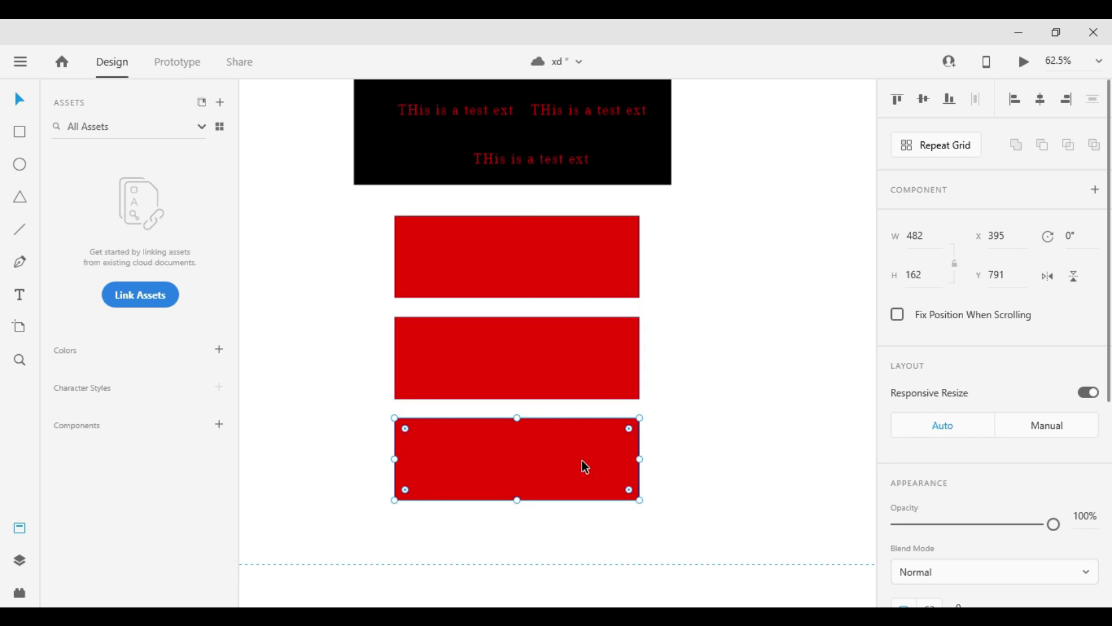
- Delete the middle and lowest red rectangles of the stack
click(588, 386)
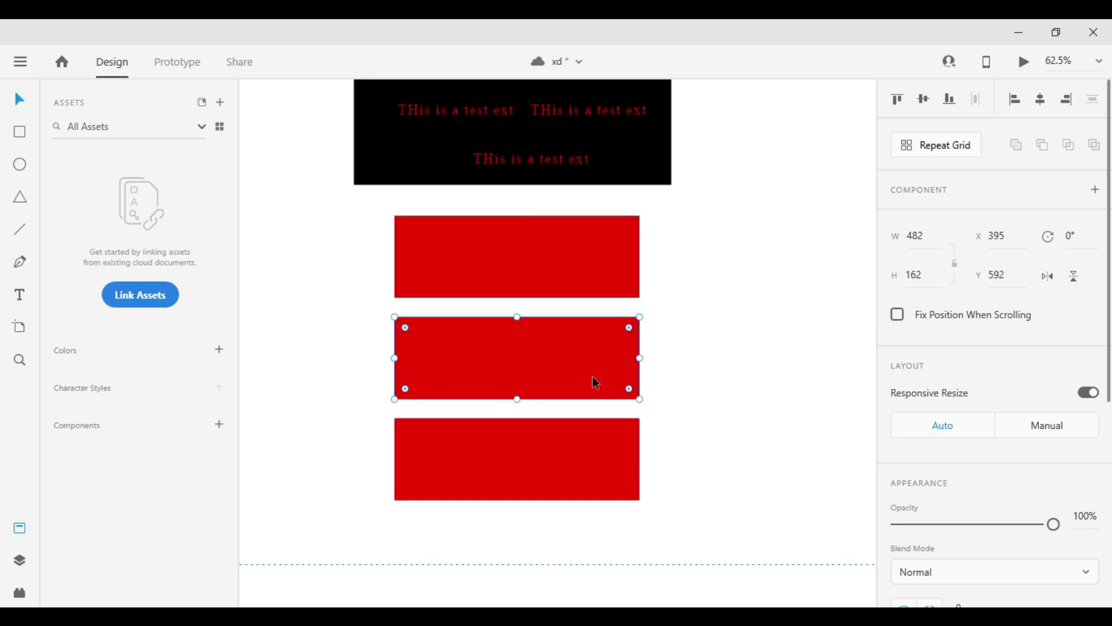
shift+click(597, 465)
key(Delete)
- Turn the red rectangle into a repeat grid of four rows and two columns with widened gaps, about 1101 by 815 overall
click(542, 241)
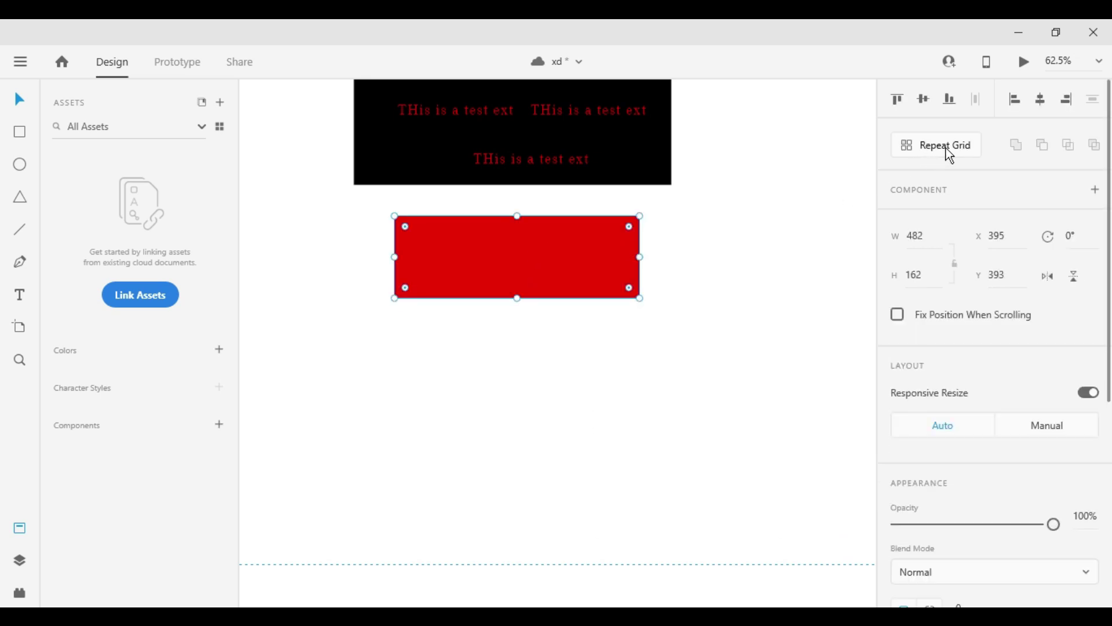
click(950, 156)
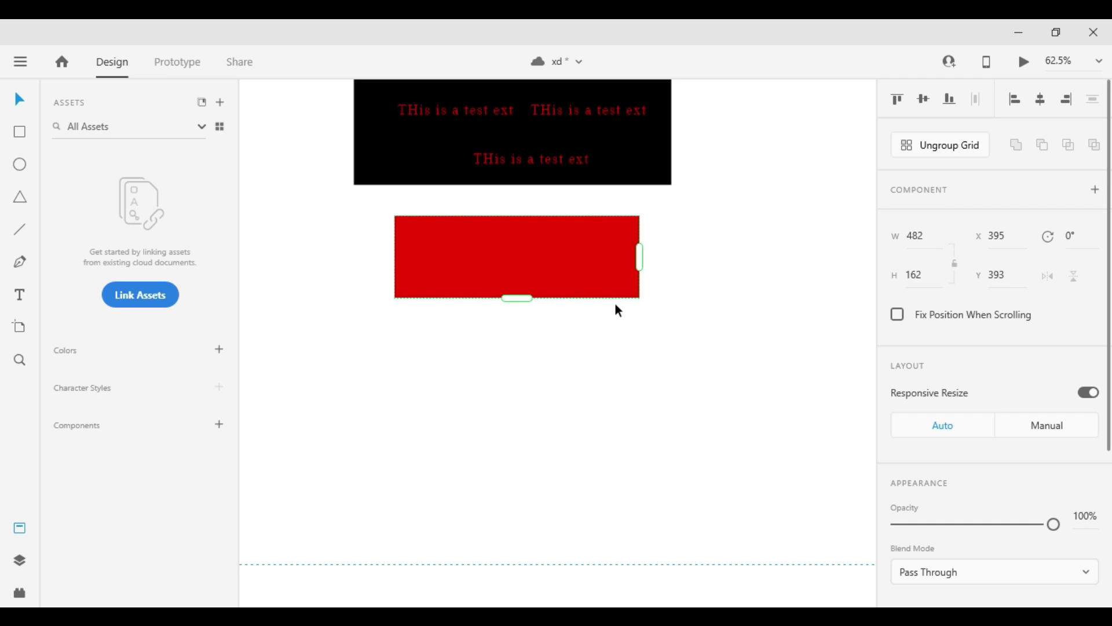
drag(517, 299, 566, 586)
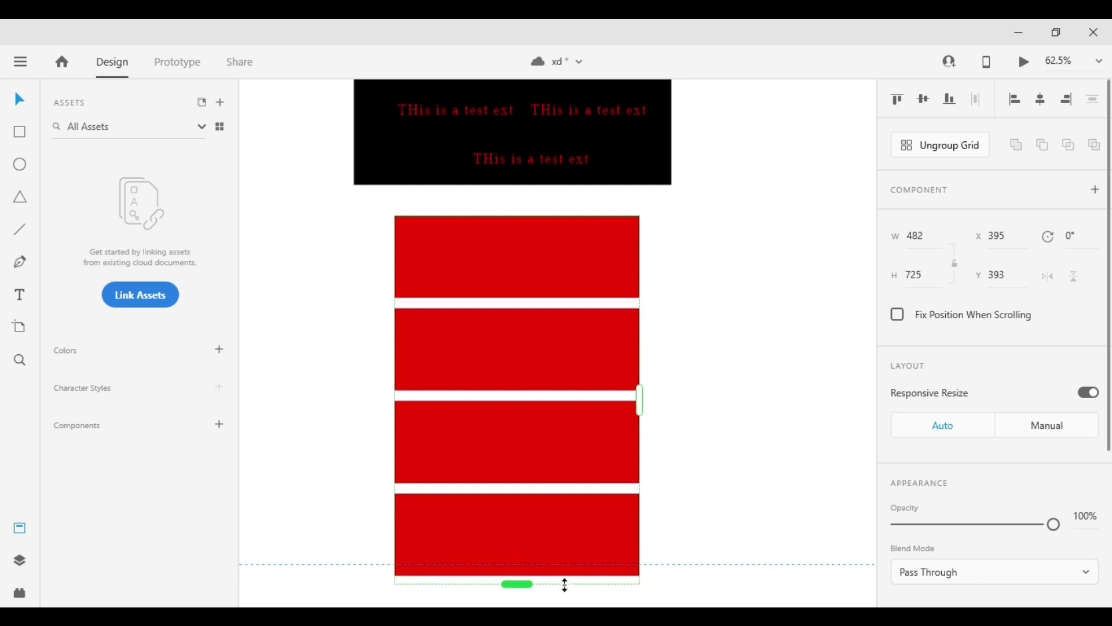
drag(538, 489, 548, 530)
drag(639, 424, 726, 412)
drag(470, 277, 529, 276)
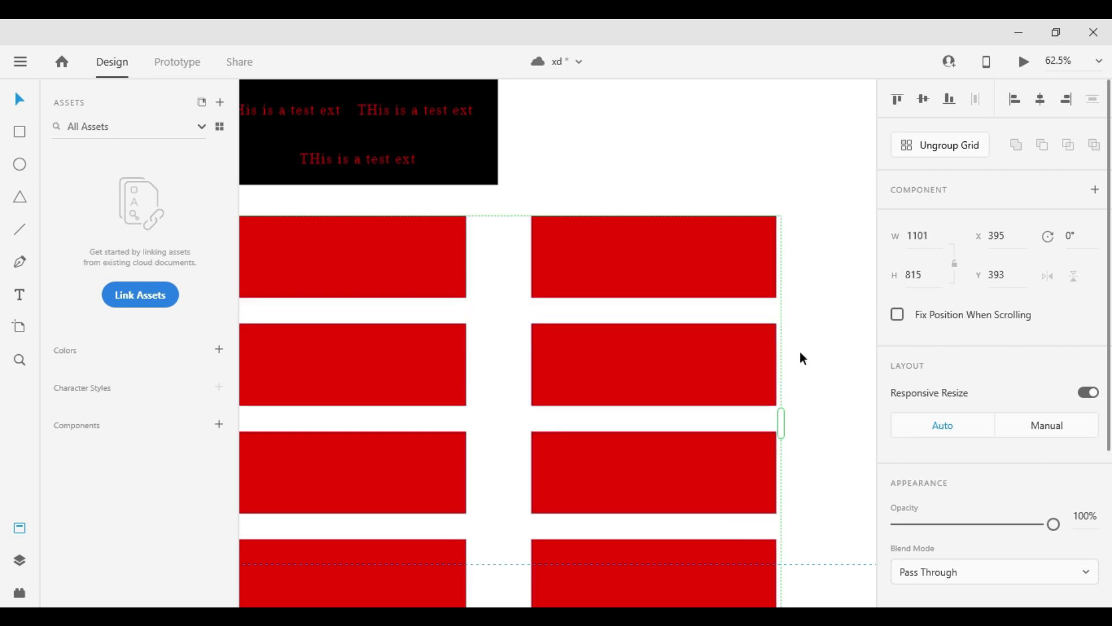
- Ungroup the repeat grid and move the four right-column rectangles individually into a loose, staggered arrangement
click(962, 140)
click(574, 225)
drag(574, 225, 674, 153)
drag(638, 322, 726, 246)
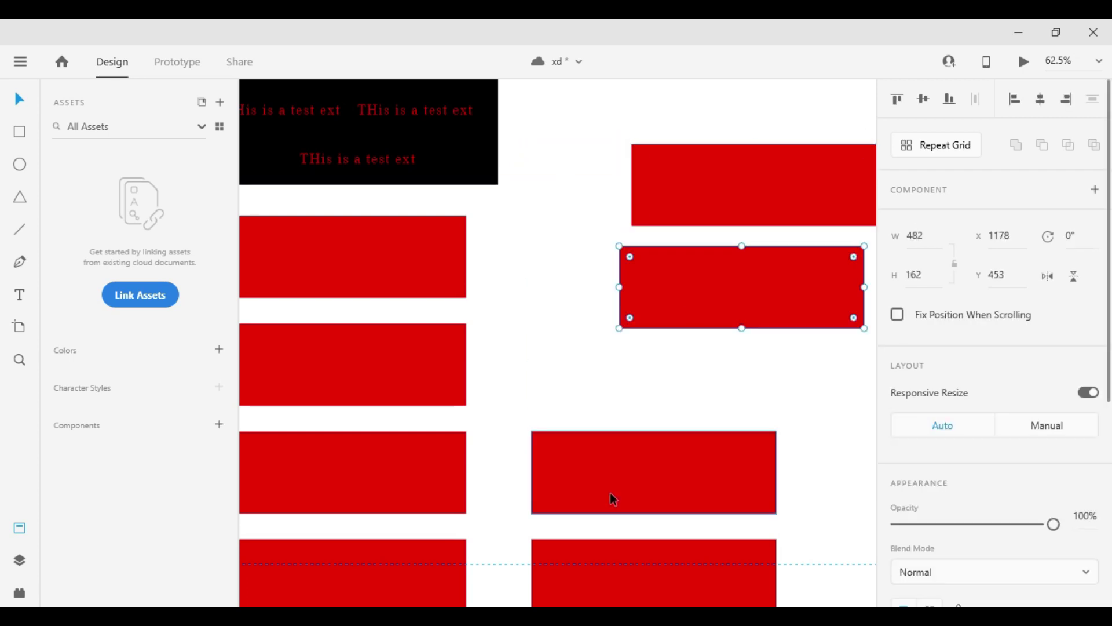
drag(610, 493, 595, 366)
drag(611, 559, 675, 459)
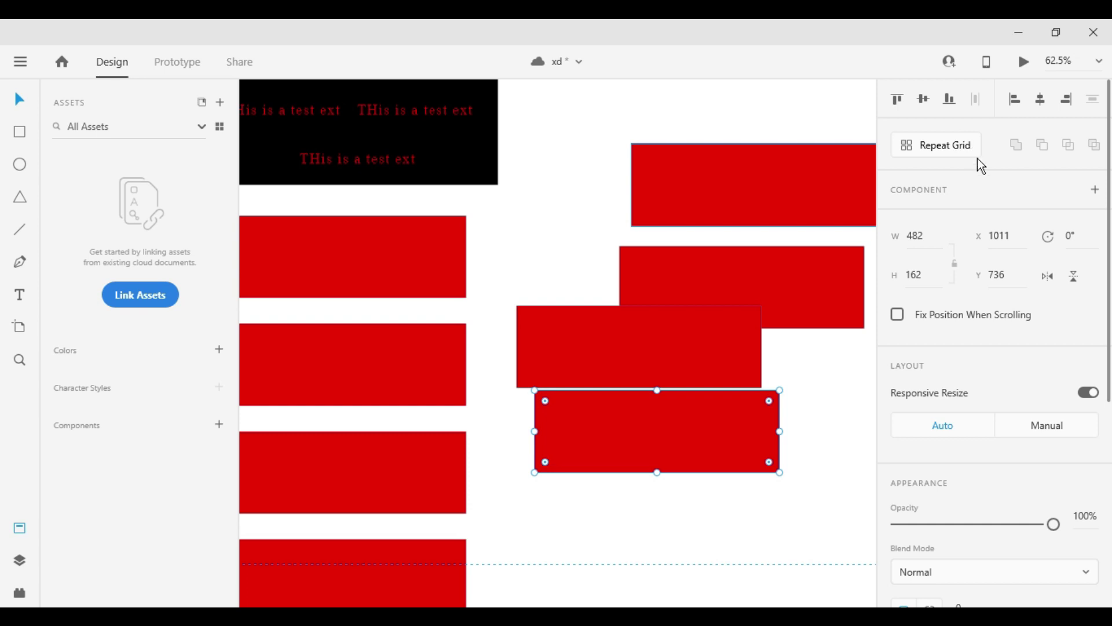
- Move a loose red rectangle onto the black rectangle, at about X 407, Y 134
scroll(578, 241, up, 2)
scroll(579, 241, left, 2)
click(762, 295)
drag(787, 300, 383, 241)
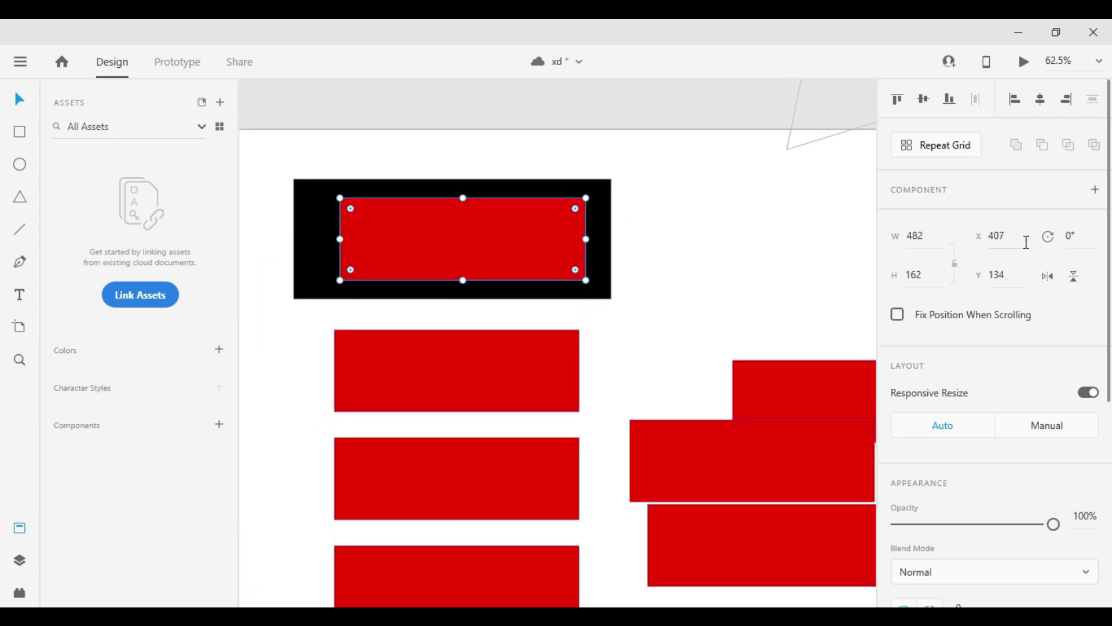
drag(1076, 237, 1080, 351)
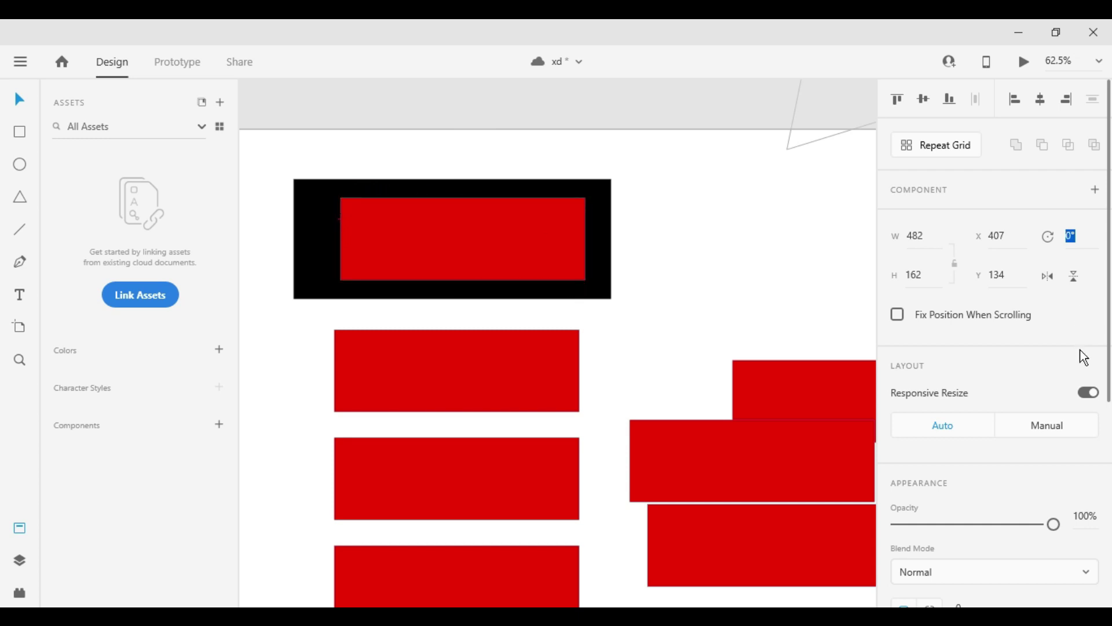
click(718, 300)
click(577, 243)
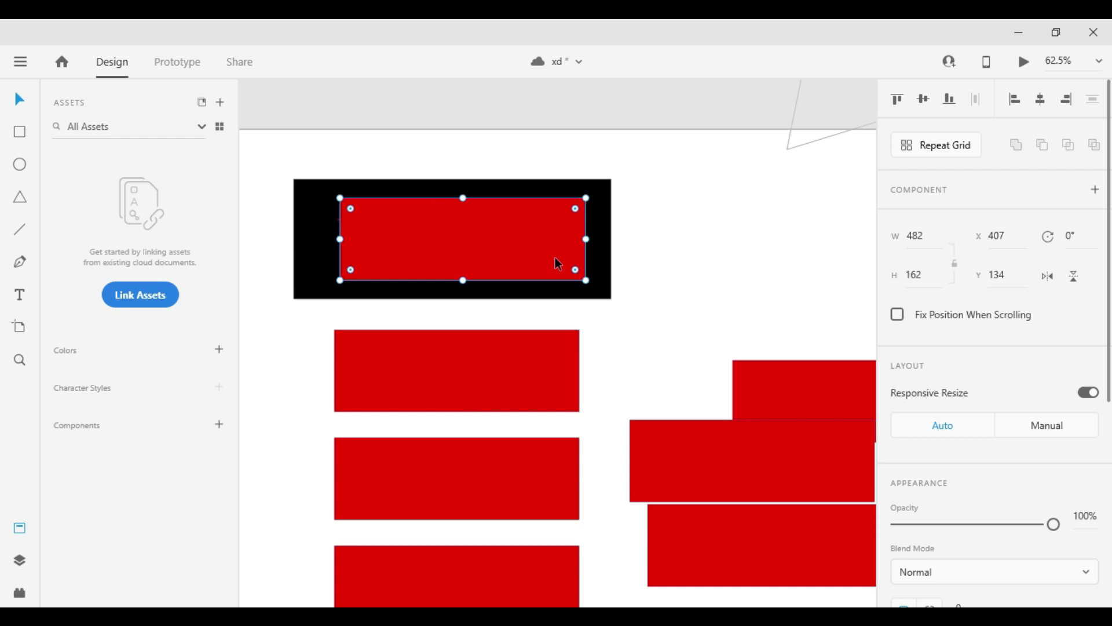
- Round only the lower-right corner of the red rectangle to a radius of 162 and flip the shape horizontally and vertically
drag(576, 268, 533, 271)
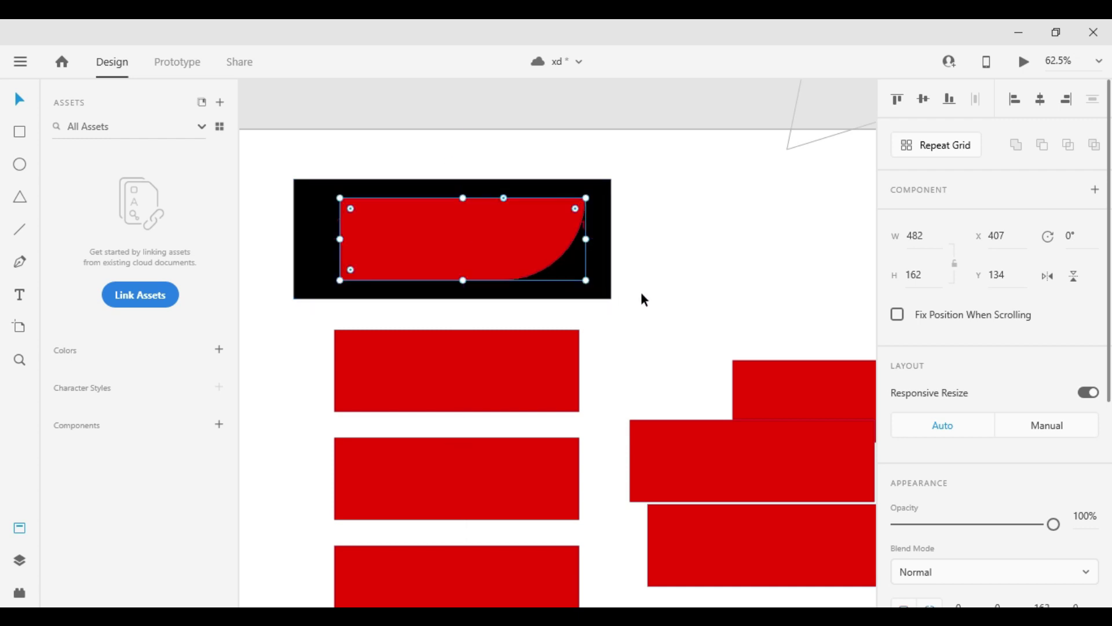
click(641, 291)
click(536, 251)
click(1046, 276)
click(1046, 277)
click(1047, 277)
click(1073, 277)
click(1072, 277)
click(1072, 277)
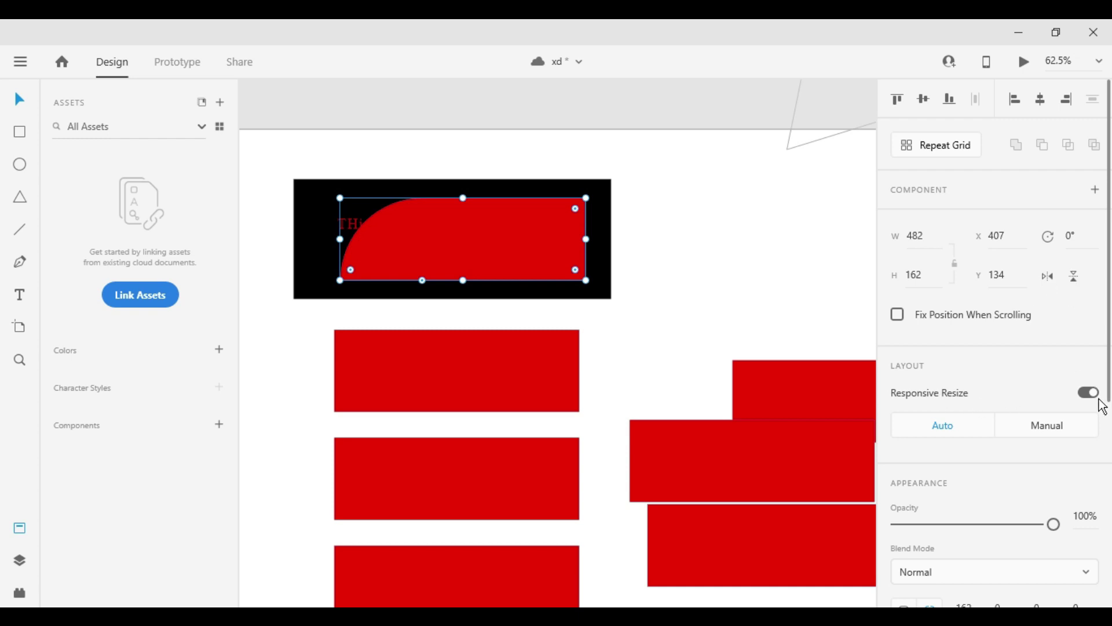
- Move the rounded red shape down to about X 474, Y 641 and remove the right-hand and lower text lines from the black rectangle
drag(517, 237, 551, 495)
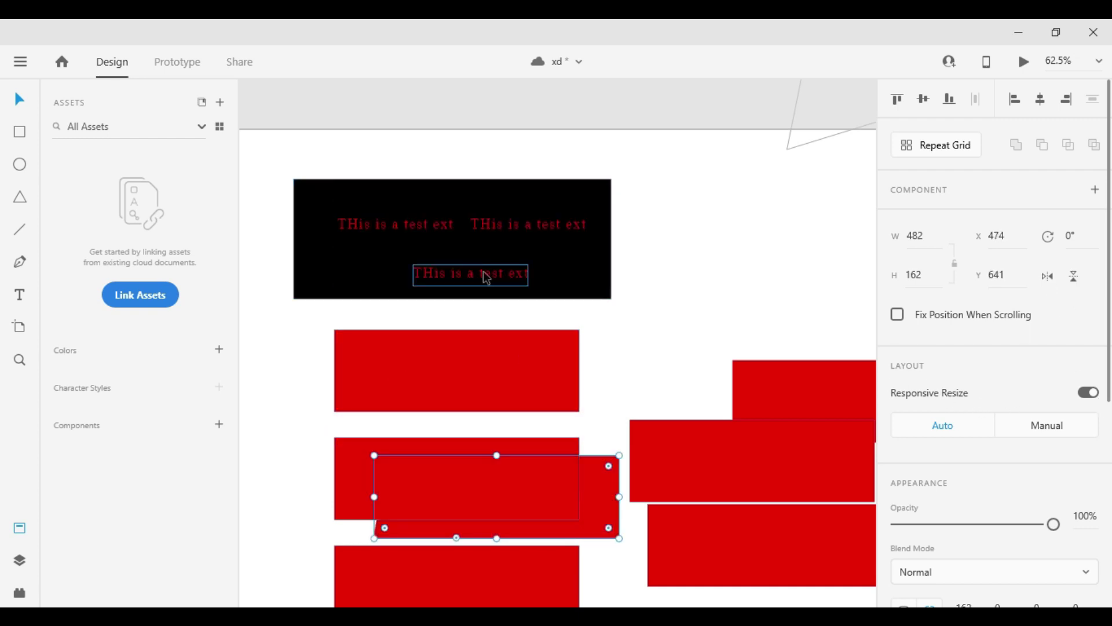
drag(487, 278, 743, 269)
key(ctrl+z)
key(ctrl+z)
- Extend the remaining text so "THis is a test ext" appears twice on each of two lines
click(423, 226)
double_click(423, 225)
key(ctrl+c)
key(BackSpace)
key(ctrl+z)
key(Right)
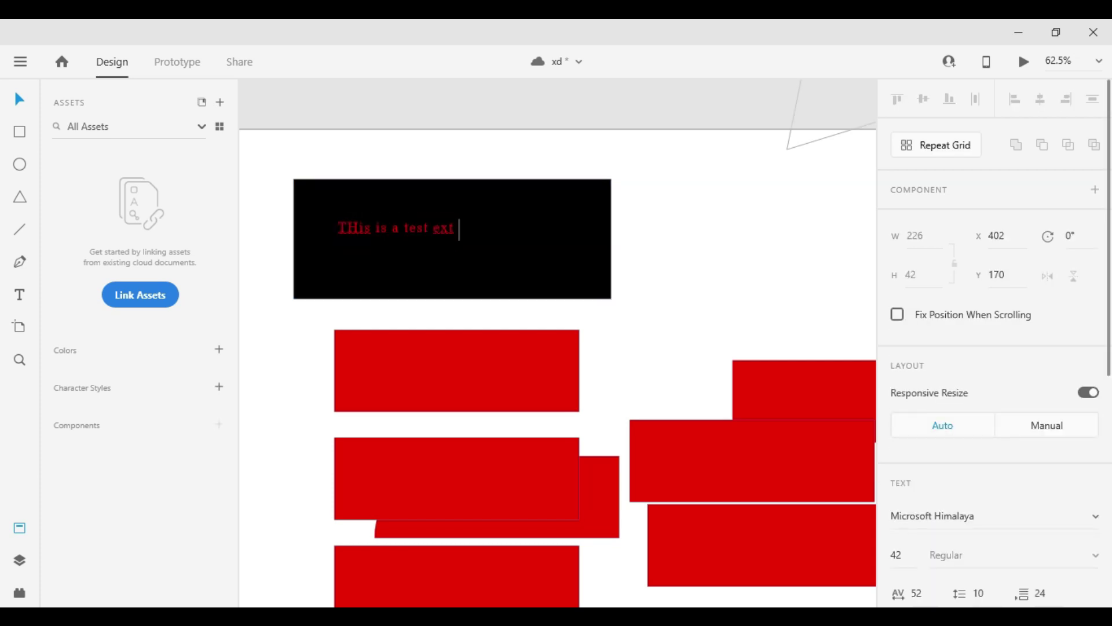
key(ctrl+v)
key(Return)
key(ctrl+v)
key(ctrl+v)
key(Escape)
- Move the two-line text near the black rectangle's upper-left corner and group it with the rectangle
drag(475, 232, 449, 214)
shift+click(510, 223)
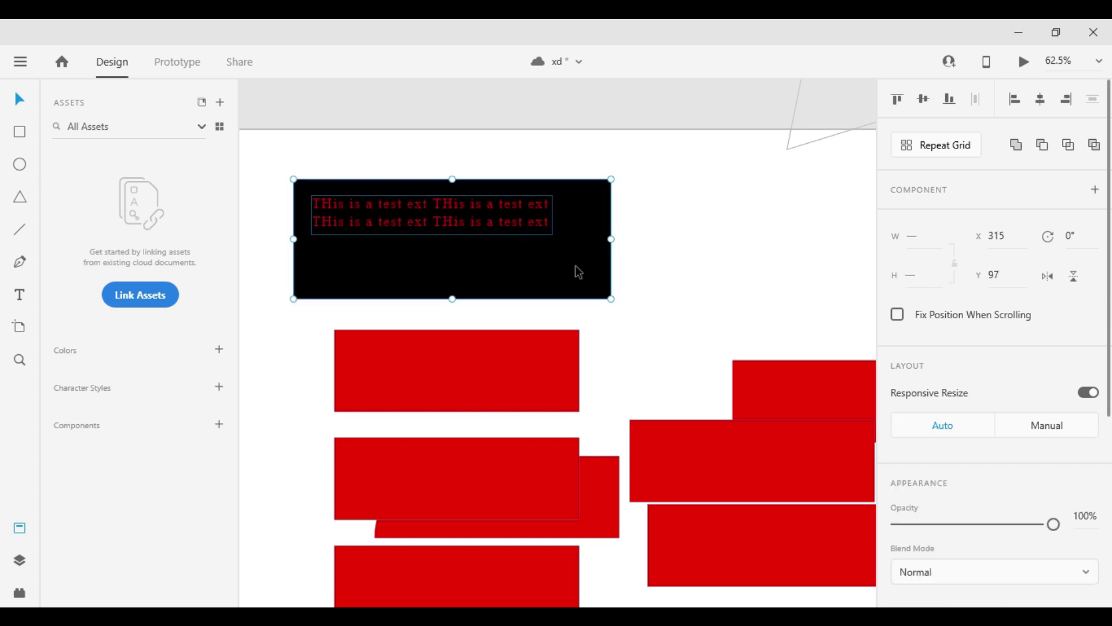
key(ctrl+g)
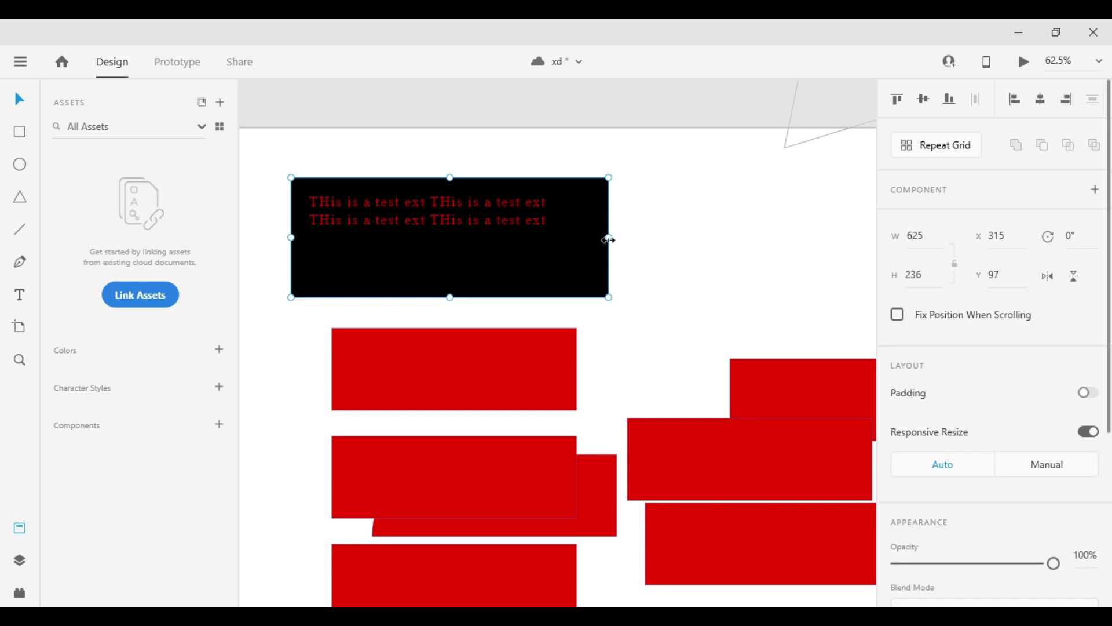
- Move the group to about X 351, Y 60 and resize it to about 644 wide with Responsive Resize turned off
drag(566, 256, 608, 232)
click(1089, 431)
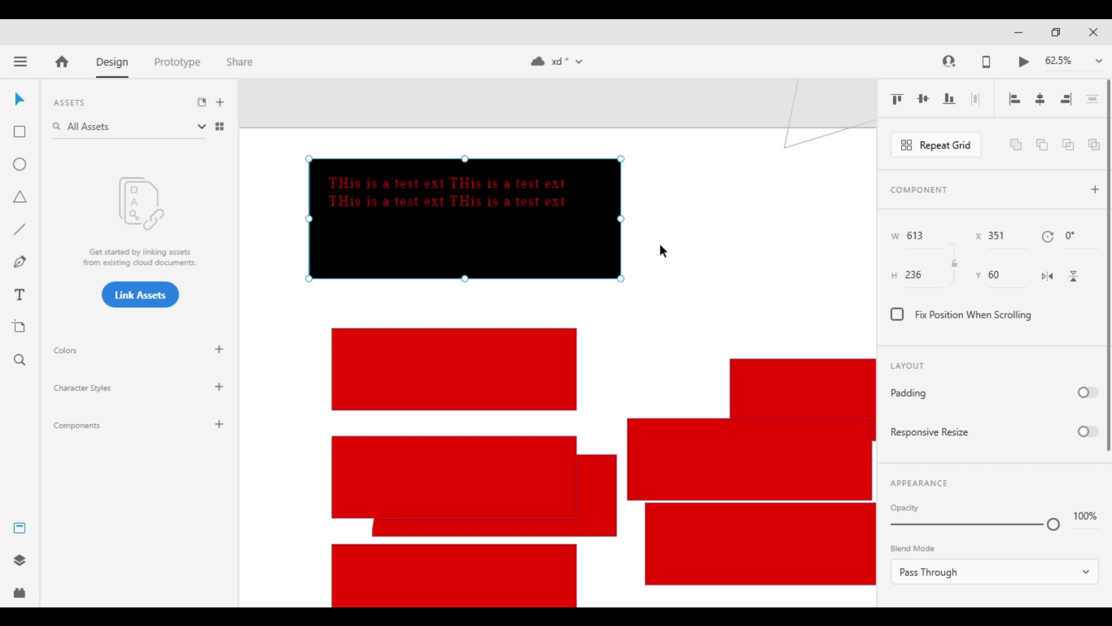
drag(612, 217, 638, 262)
- Turn on Padding for the group and set its top padding to 44 and right padding to 132
click(1088, 394)
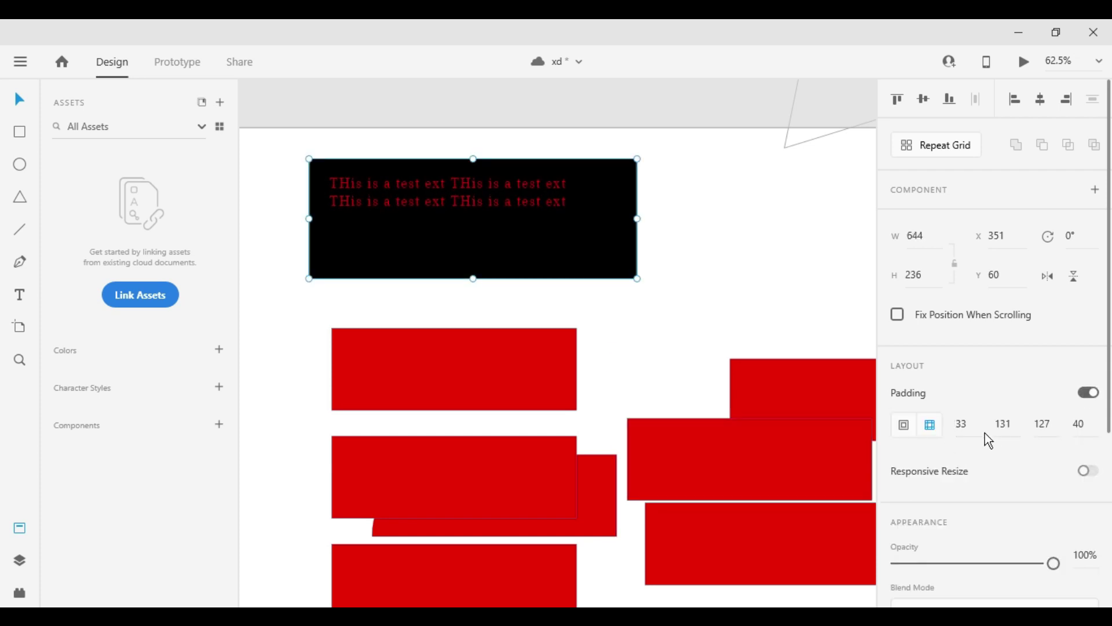
click(974, 433)
key(Up)
key(Up)
key(Up)
key(Up)
key(Up)
key(Up)
key(Up)
key(Up)
key(Up)
key(Up)
key(Up)
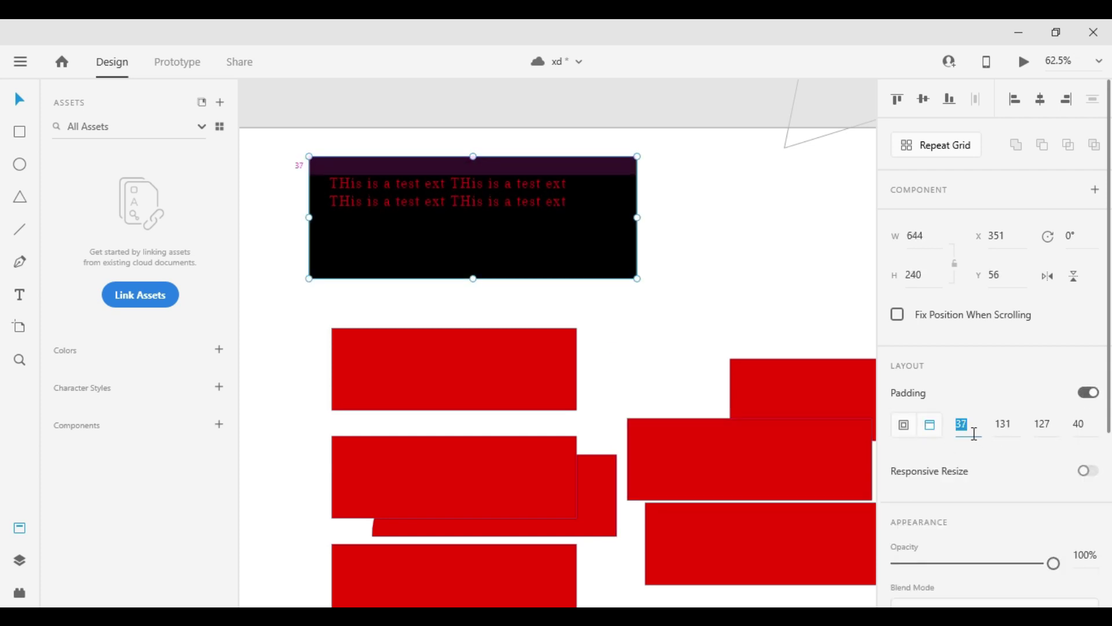
key(Tab)
key(Up)
- Switch the group's padding to a single uniform value of 44 for all sides
key(Tab)
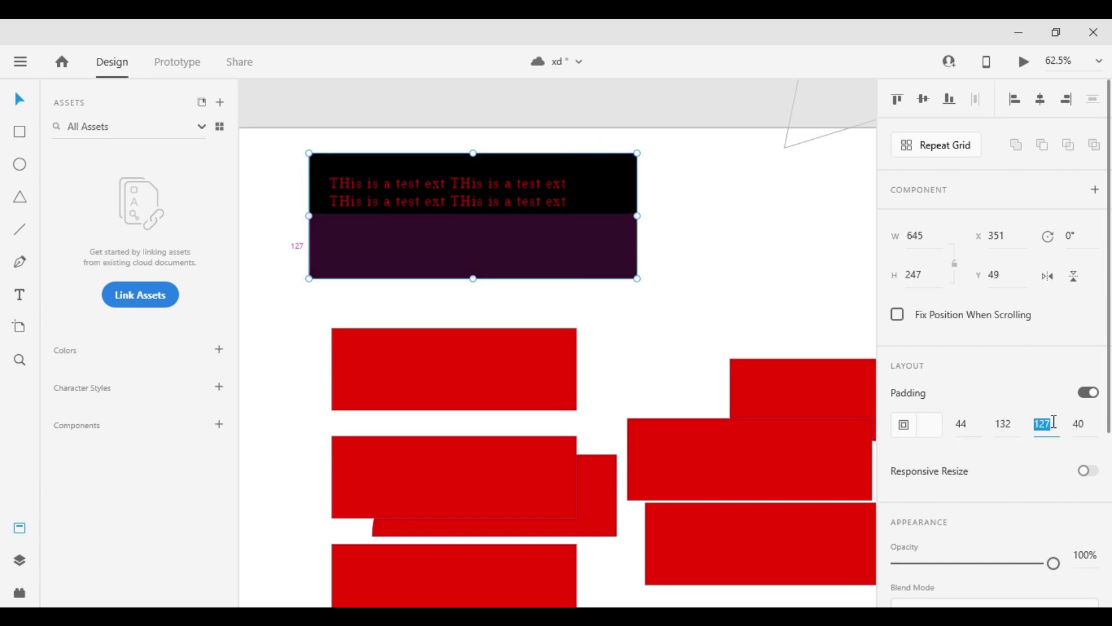
key(Tab)
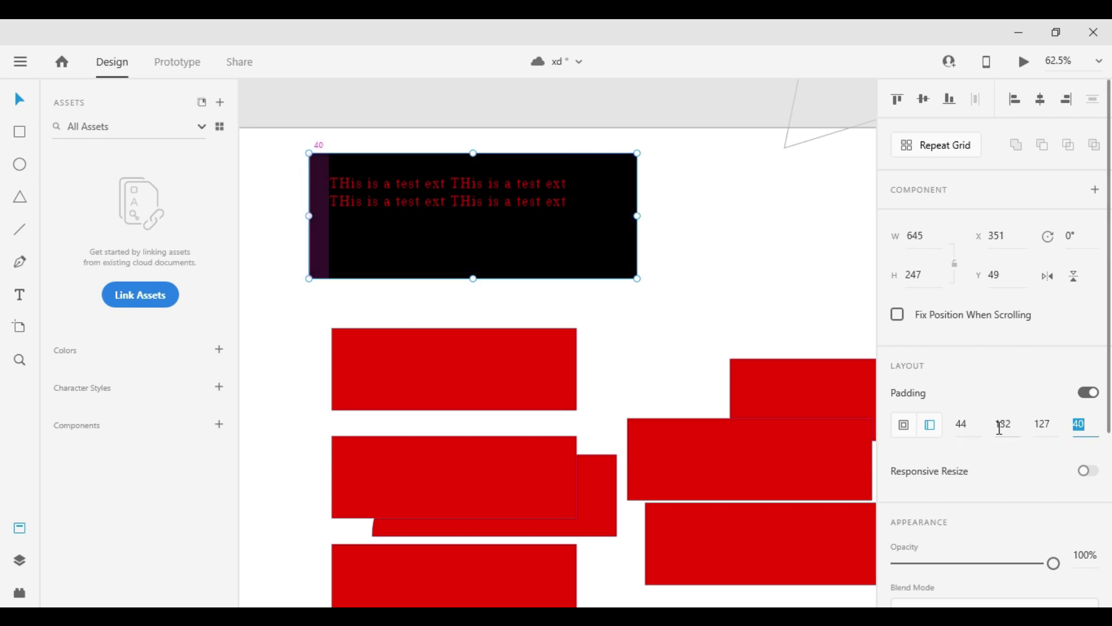
click(929, 424)
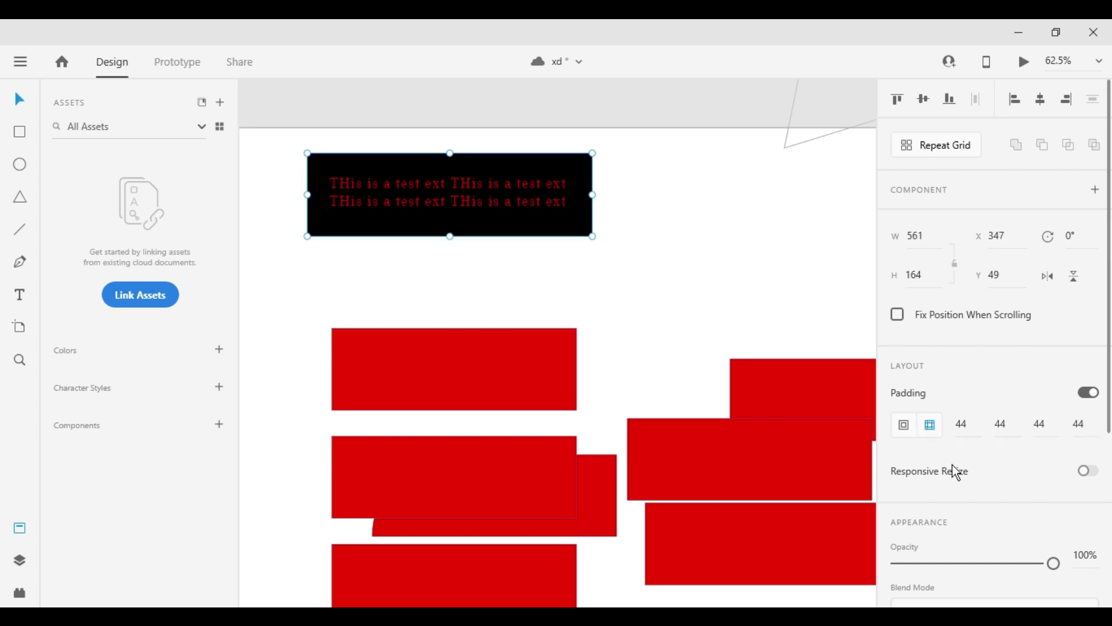
click(909, 431)
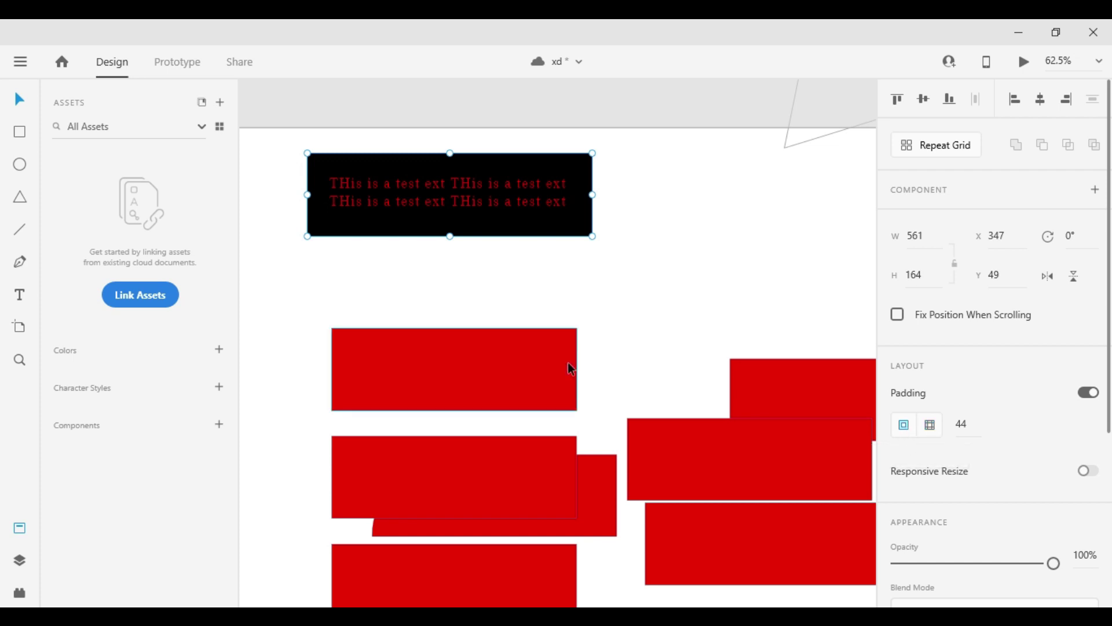
- Move the topmost left-column red rectangle just beneath the black group, at about X 377, Y 228, and turn on its shadow
drag(531, 380, 516, 287)
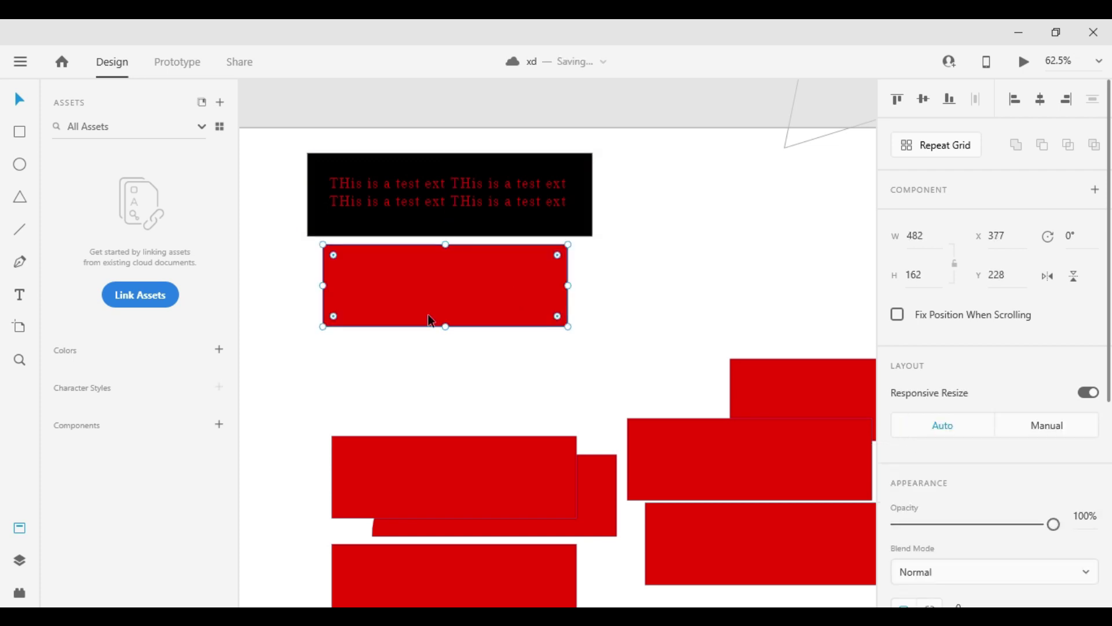
scroll(455, 332, up, 5)
drag(455, 333, 585, 349)
scroll(995, 380, down, 6)
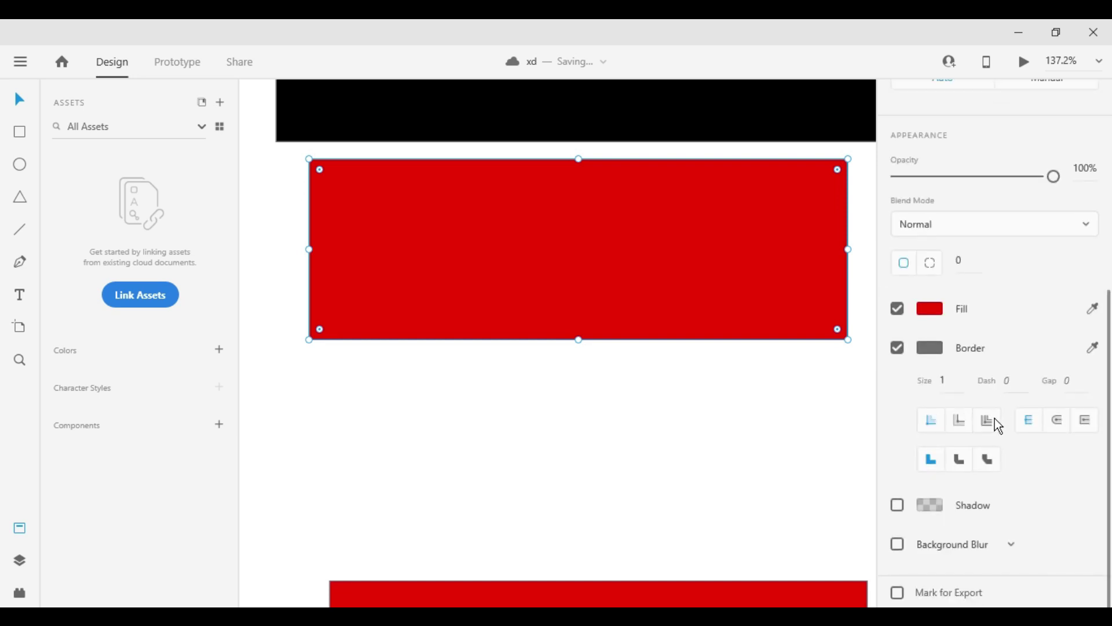
click(892, 511)
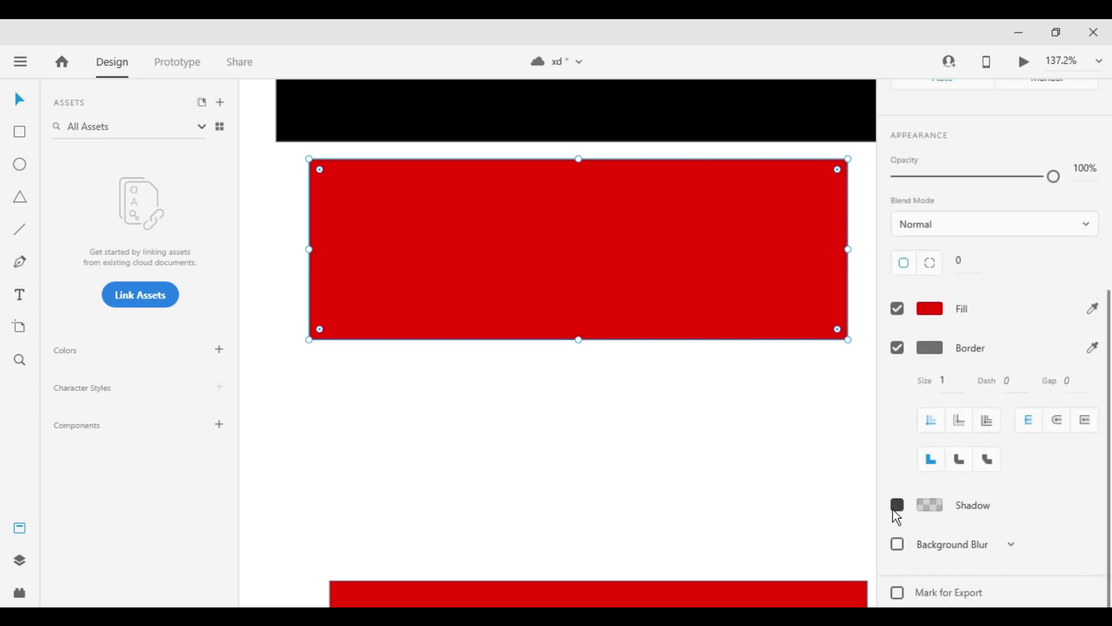
click(930, 504)
key(Escape)
click(688, 320)
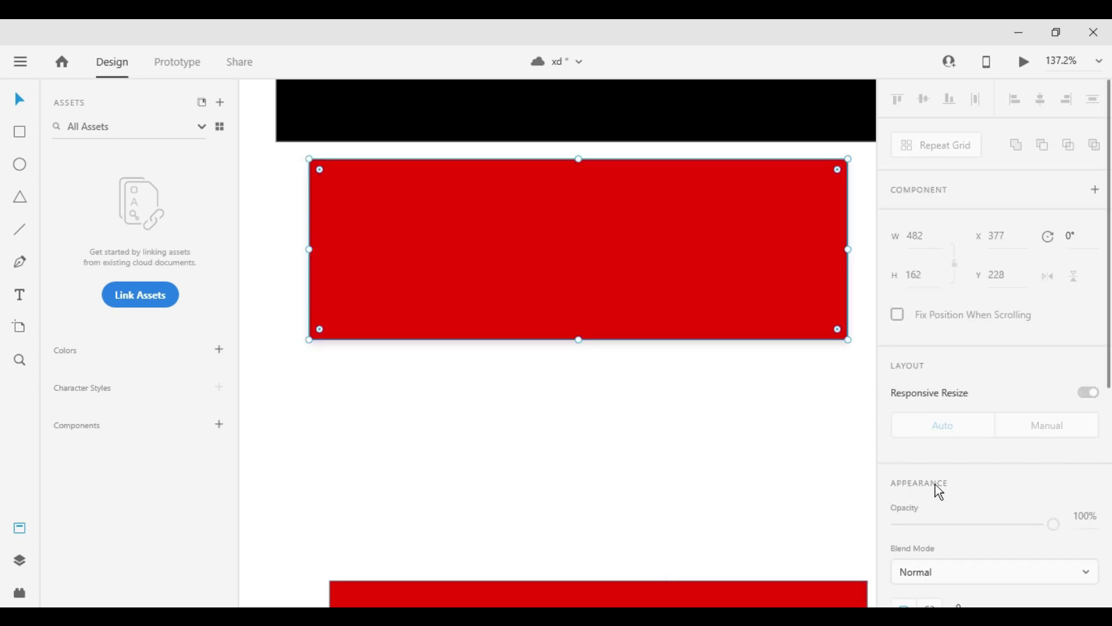
- Set the red rectangle's vertical shadow offset to 17
scroll(973, 463, down, 5)
scroll(964, 428, down, 1)
click(998, 502)
key(Up)
key(Up)
key(Up)
key(Up)
key(Up)
key(Up)
key(Up)
key(Up)
key(Up)
key(Up)
key(Up)
key(Up)
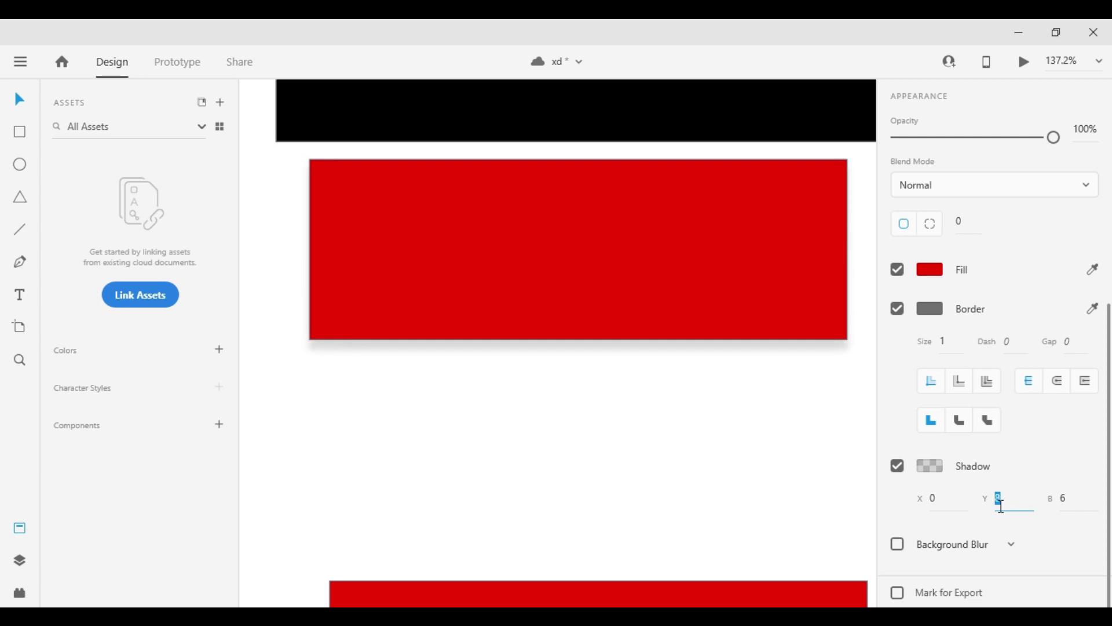
- Set the red rectangle's horizontal shadow offset to 10
click(954, 497)
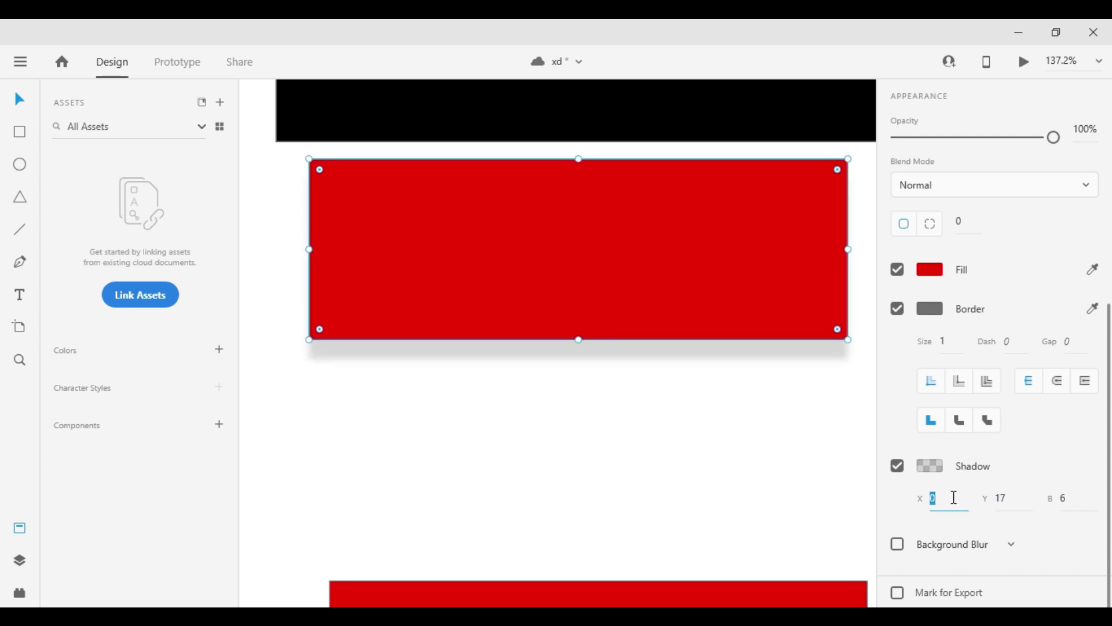
key(Up)
key(Up)
key(Up)
key(Up)
key(Up)
key(Up)
key(Up)
key(Up)
key(Up)
key(Up)
key(Up)
key(Up)
key(Up)
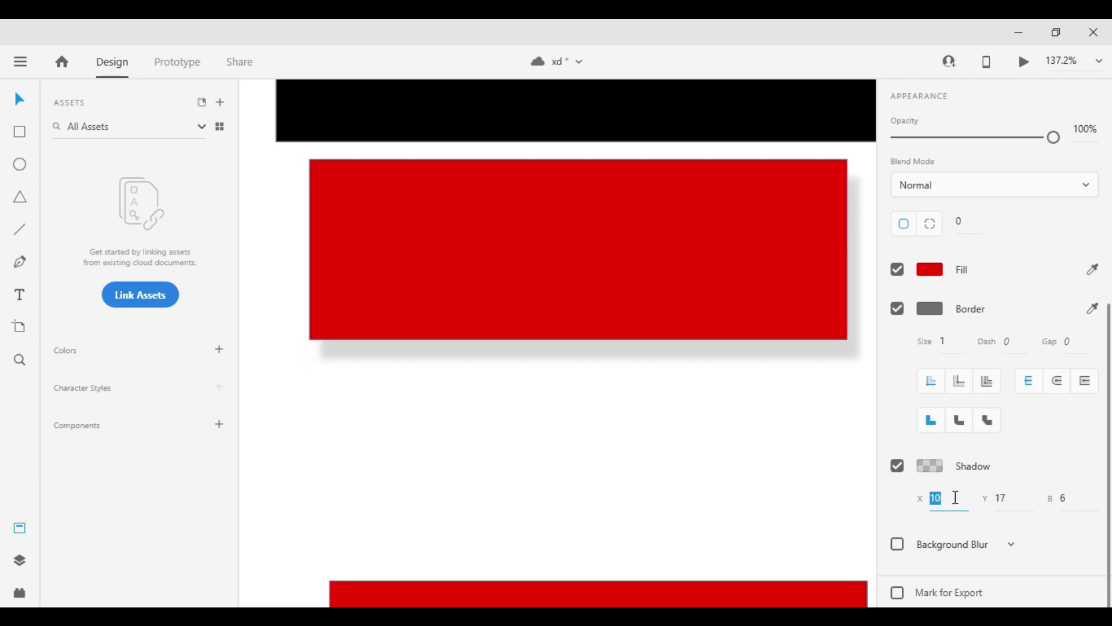
- Set the red rectangle's horizontal shadow offset to -8
key(Down)
key(Down)
key(Down)
key(Down)
key(Down)
key(Down)
key(Down)
key(Down)
key(Down)
key(Down)
key(Down)
key(Down)
key(Down)
key(Down)
key(Down)
key(Down)
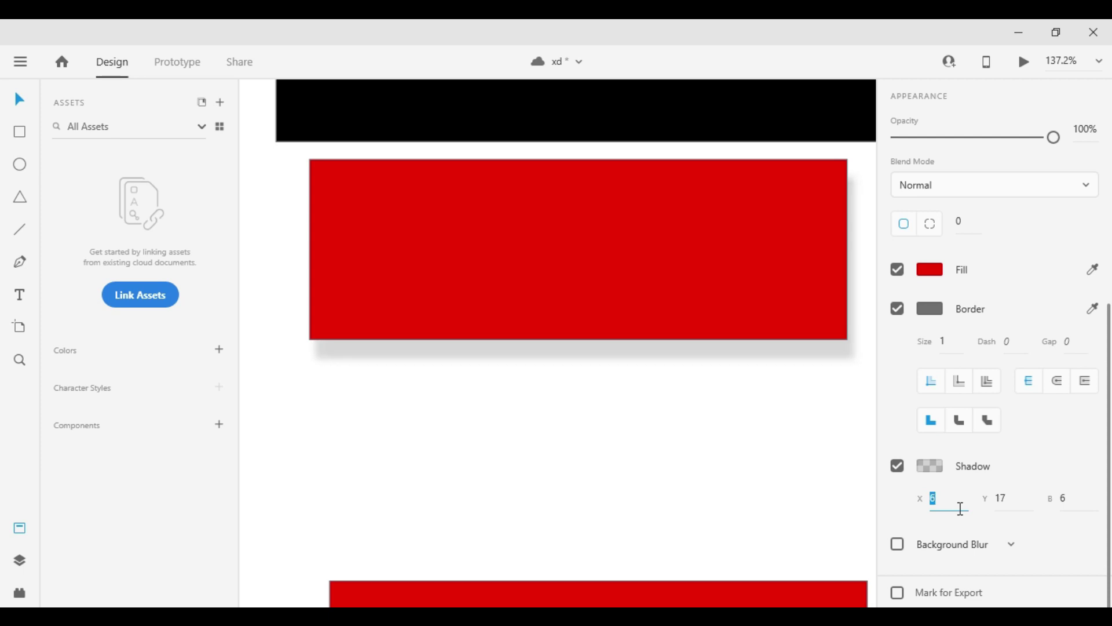
key(Down)
key(Down)
- Set the red rectangle's shadow blur to 3
click(1072, 497)
key(Down)
key(Down)
key(Down)
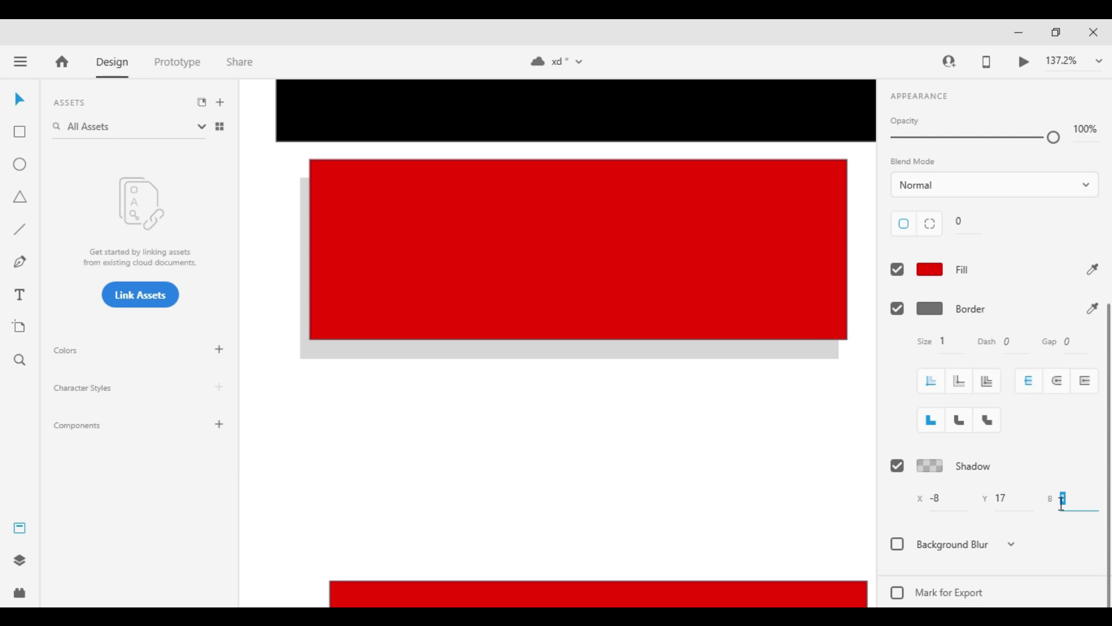
key(Escape)
key(Up)
key(Up)
key(Up)
- Nudge the red rectangle upward until only a thin gap separates it from the black group
key(Up)
key(Up)
key(Up)
key(Up)
key(Up)
key(Up)
key(Up)
key(Up)
key(Up)
key(Up)
key(Up)
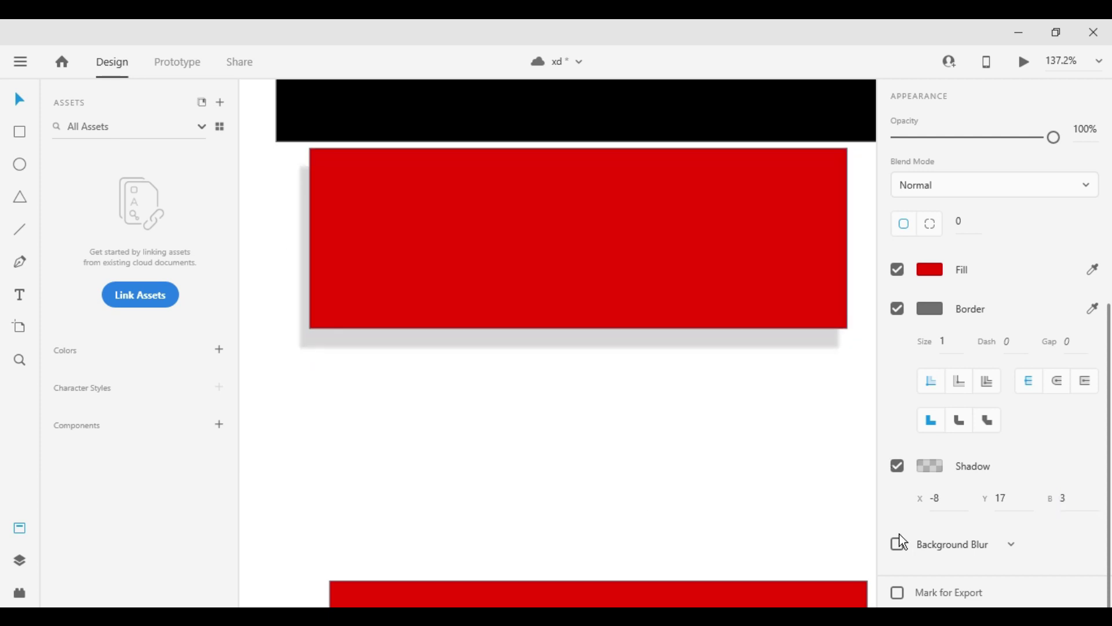
key(Up)
key(Up)
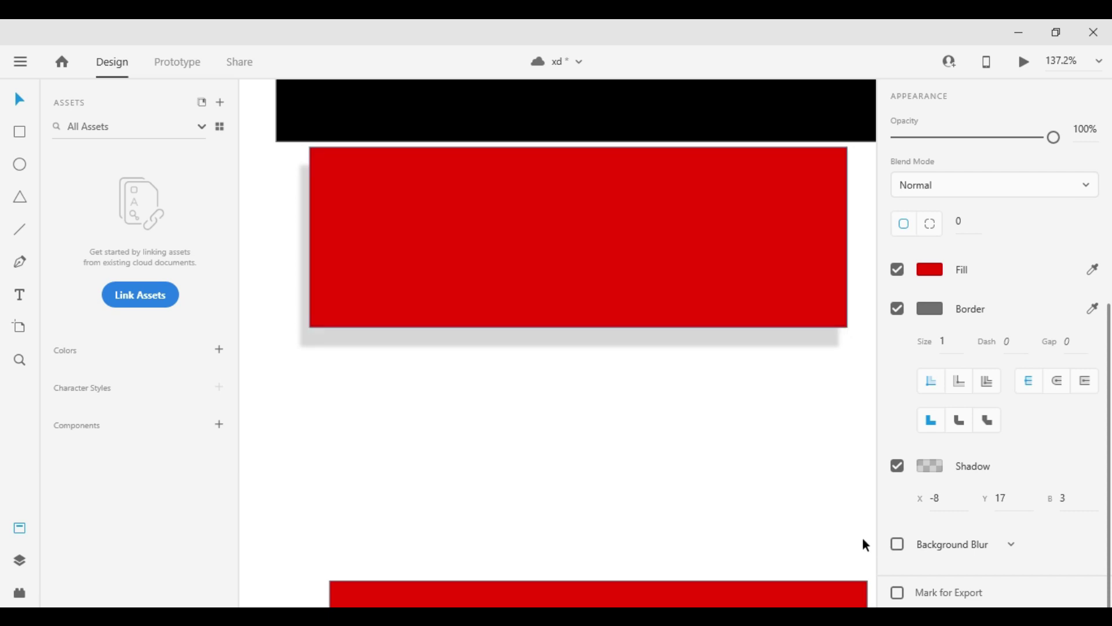
key(Up)
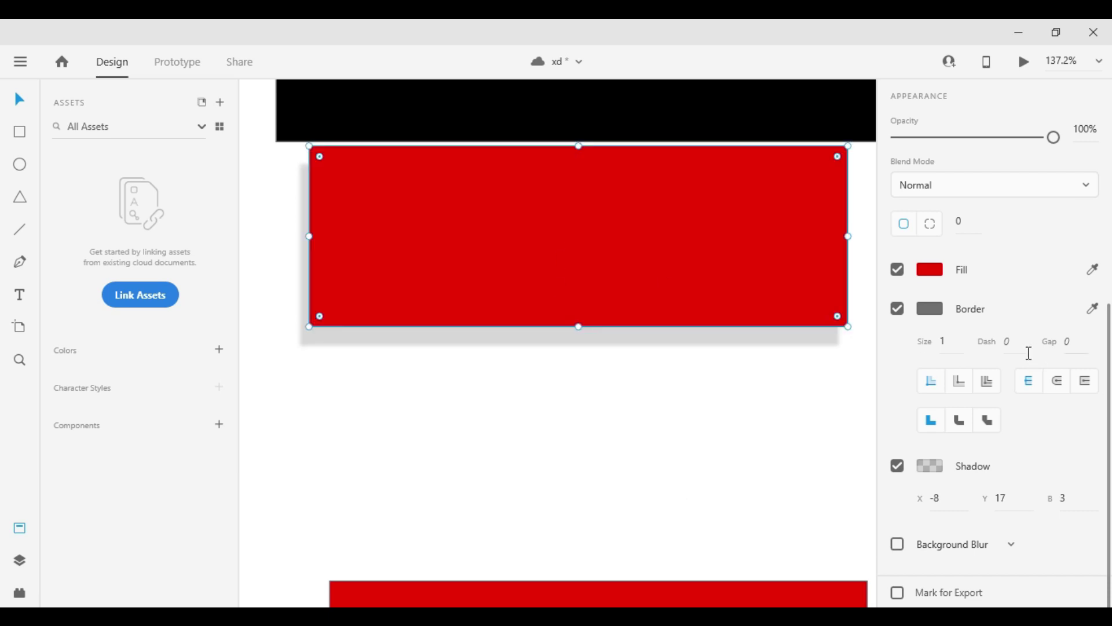
- Change the shadowed red rectangle's fill to the saved black swatch and deselect it
click(931, 271)
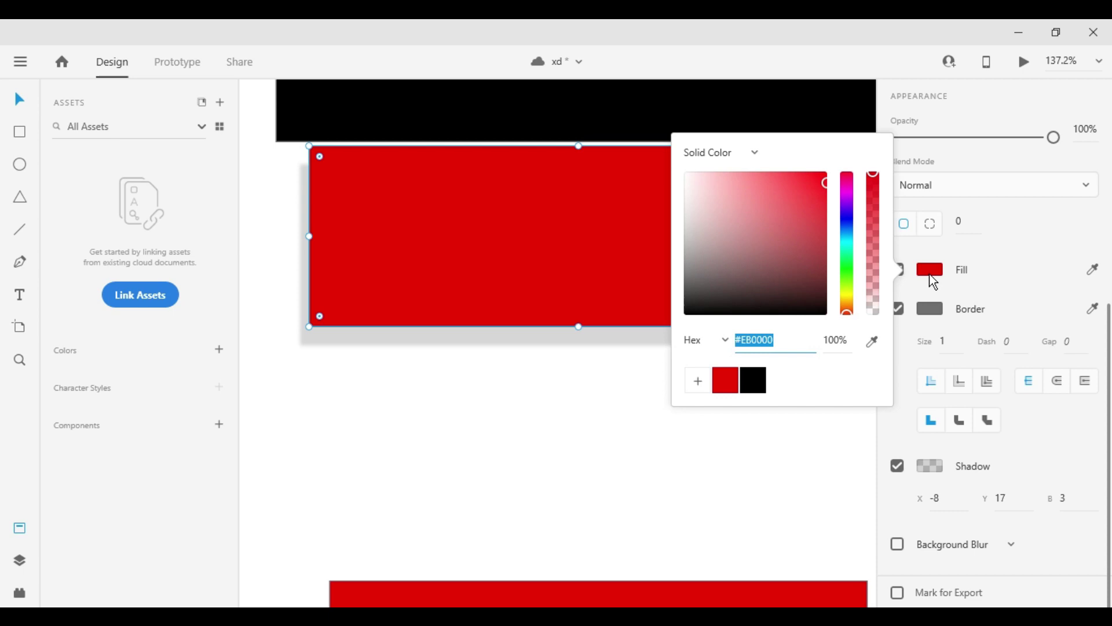
click(753, 380)
click(538, 427)
scroll(597, 384, down, 4)
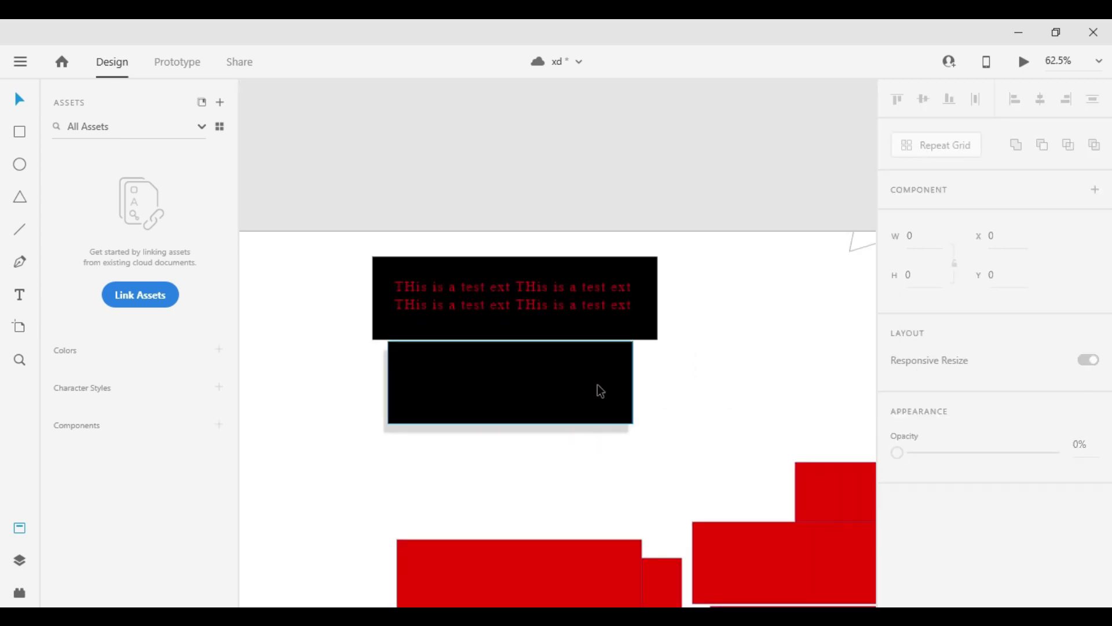
drag(661, 384, 629, 371)
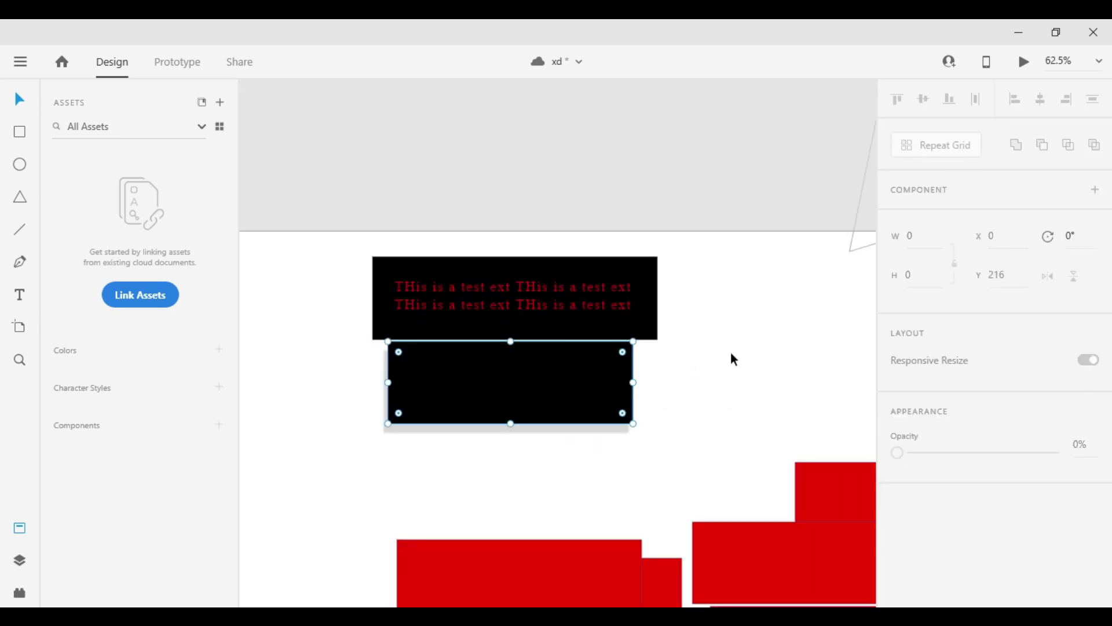
click(724, 432)
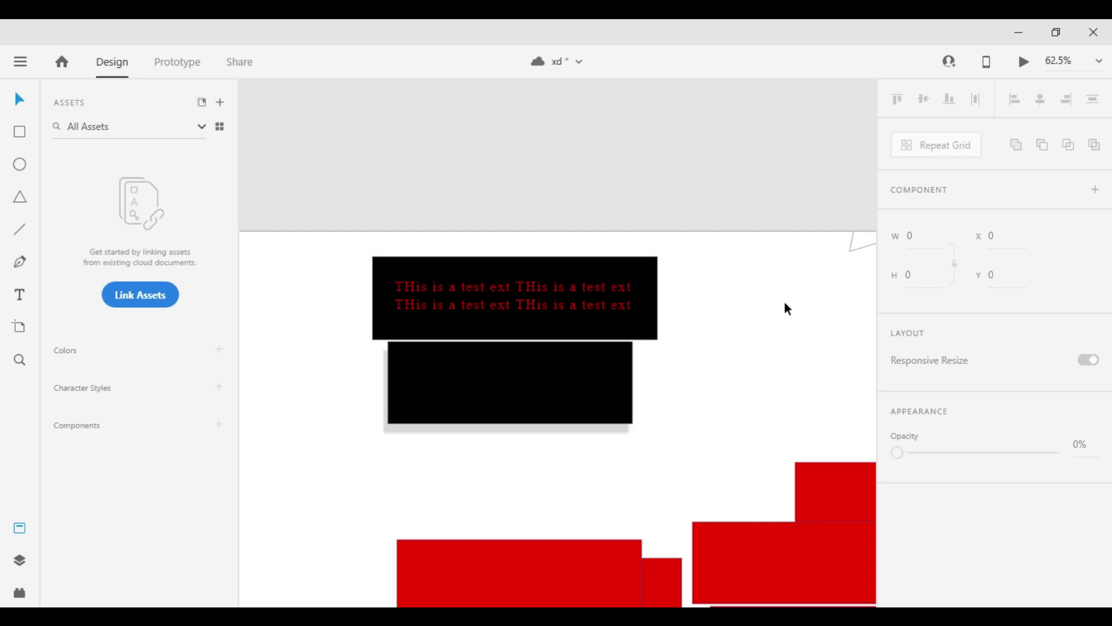
- Preview the design in a maximized window, scroll through it, and view the link sharing settings
click(1021, 65)
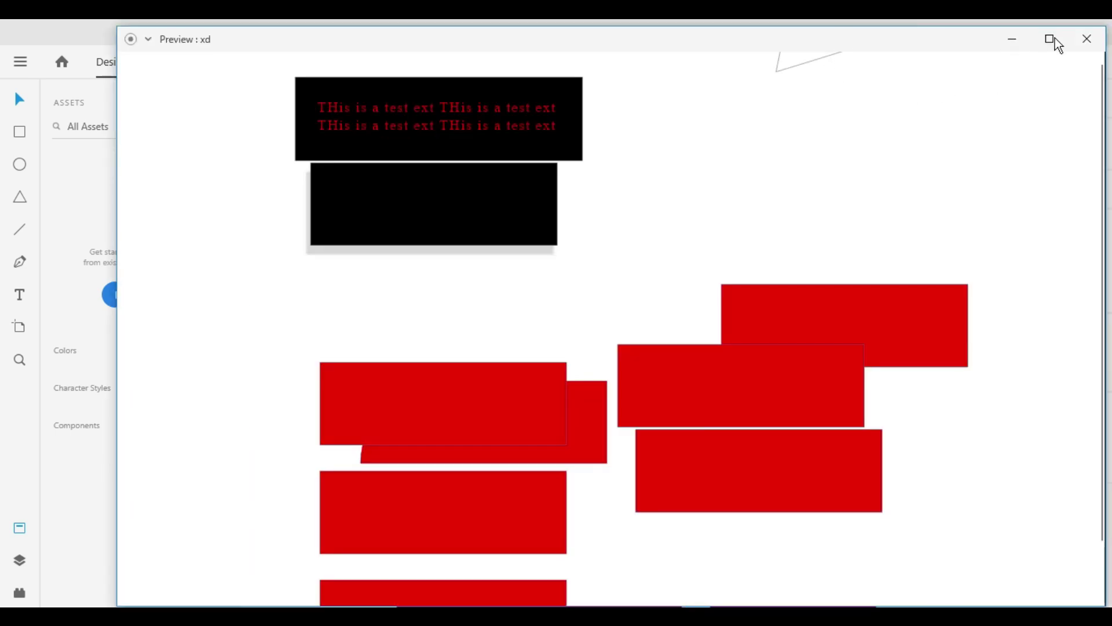
click(1050, 38)
scroll(571, 239, down, 2)
scroll(571, 238, up, 2)
scroll(573, 243, down, 2)
scroll(573, 243, up, 2)
scroll(574, 245, down, 2)
scroll(574, 244, up, 2)
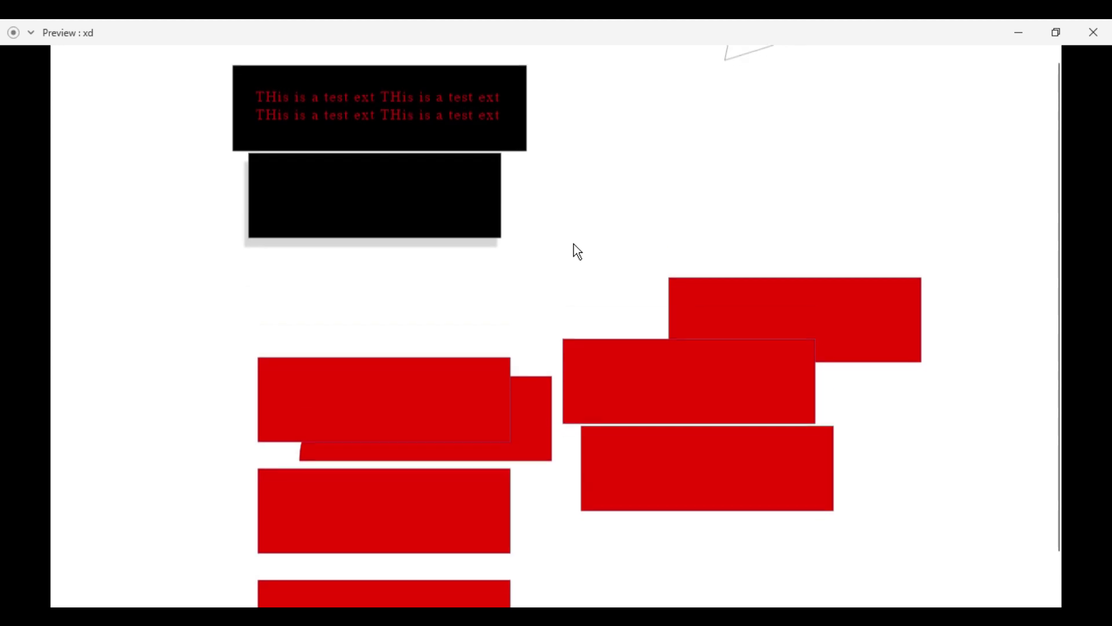
key(alt+Tab)
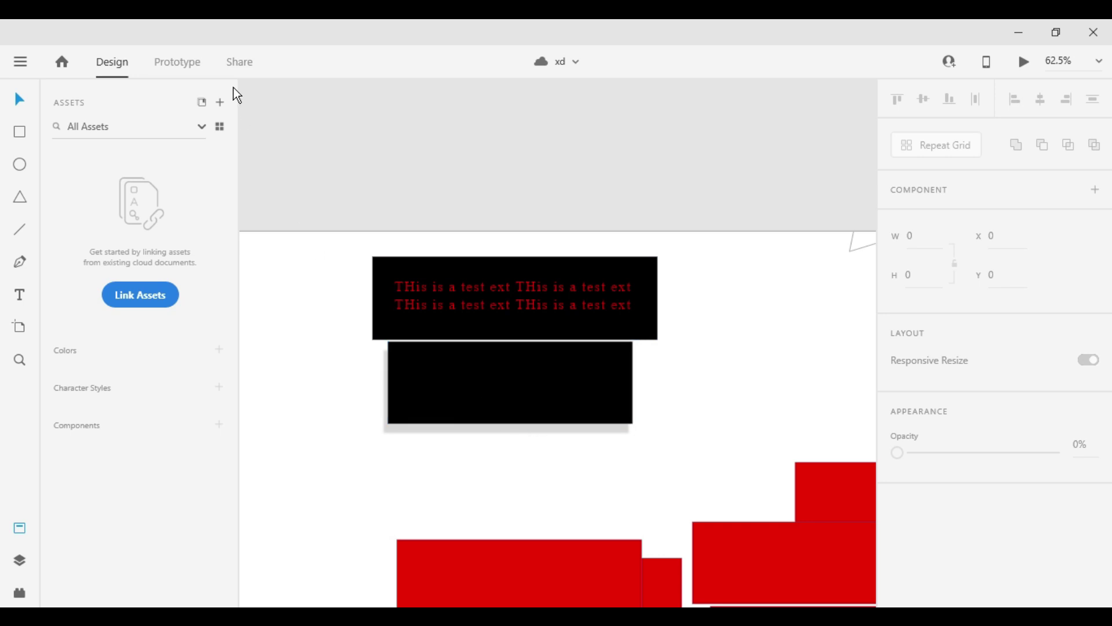
click(241, 64)
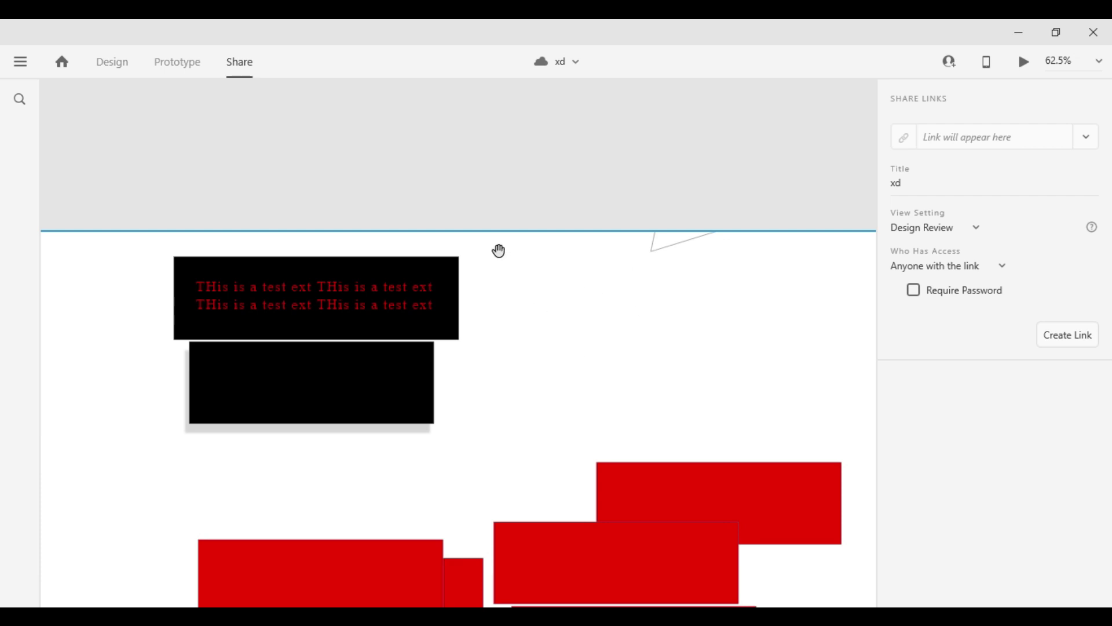
- In Prototype mode, select all objects on the Screen 1 artboard and delete them
click(167, 70)
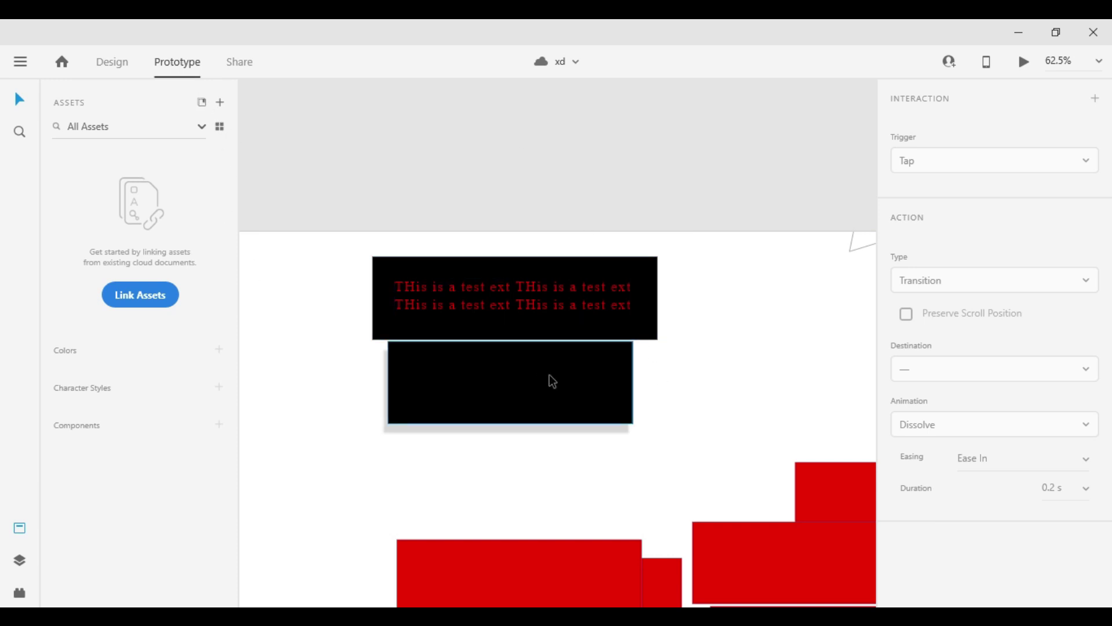
scroll(613, 366, down, 5)
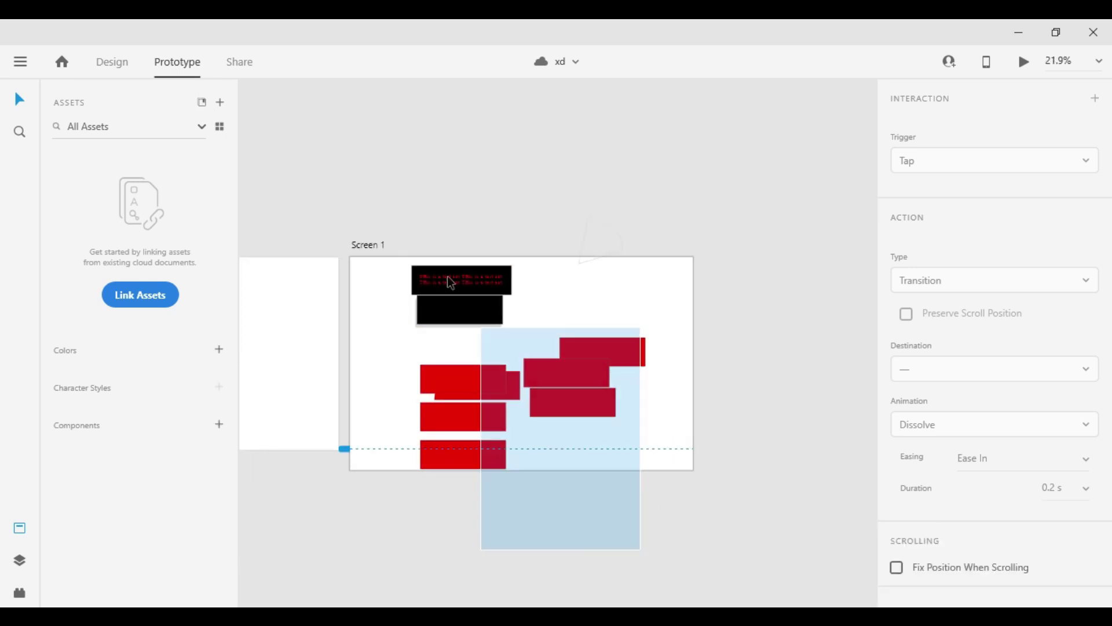
click(450, 251)
click(744, 369)
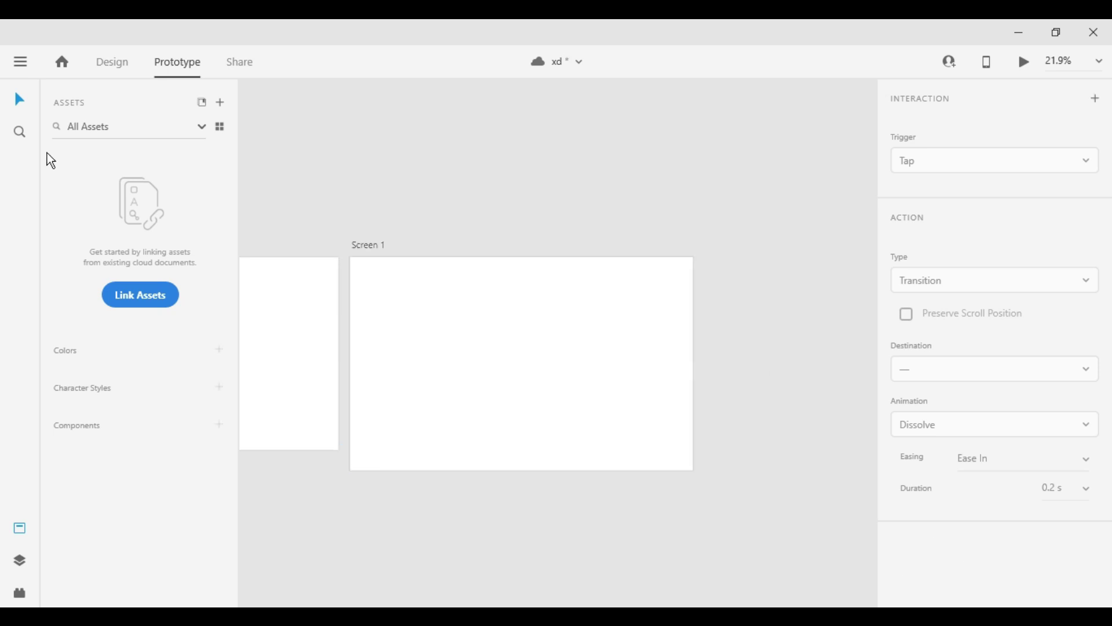
- In Design mode, draw a rectangle about 430 high on Screen 1 with its Y position at about 303
click(112, 69)
mouse_move(440, 310)
mouse_down()
mouse_move(524, 389)
mouse_move(623, 388)
mouse_up()
- Set the new rectangle's border colour to #FF0707 and its fill to #FF0000
scroll(1011, 414, down, 5)
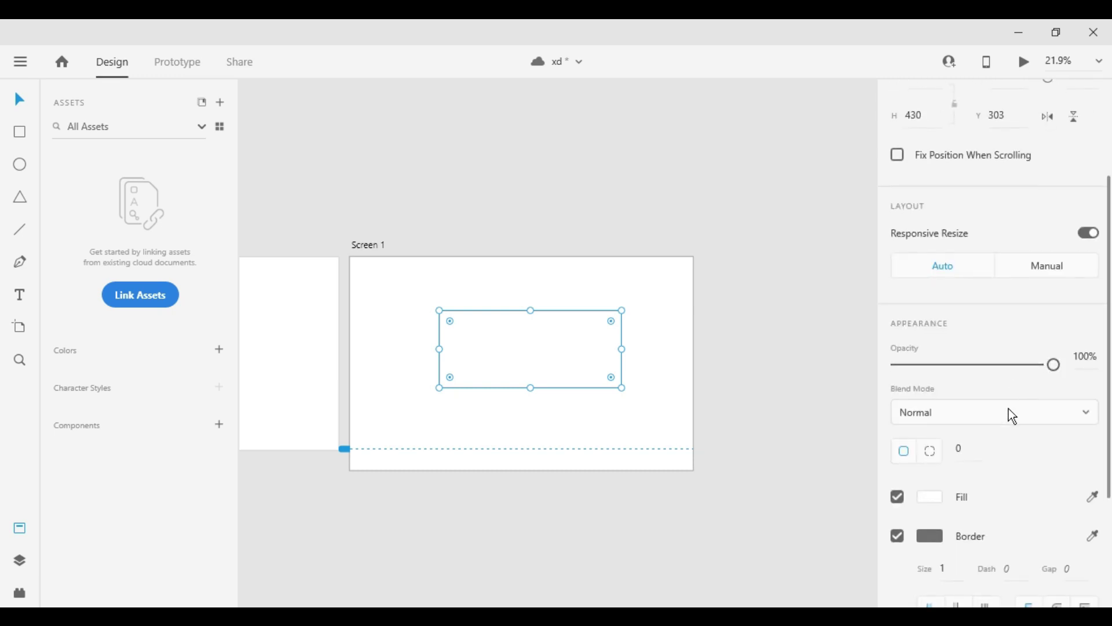
click(931, 456)
click(750, 422)
click(872, 278)
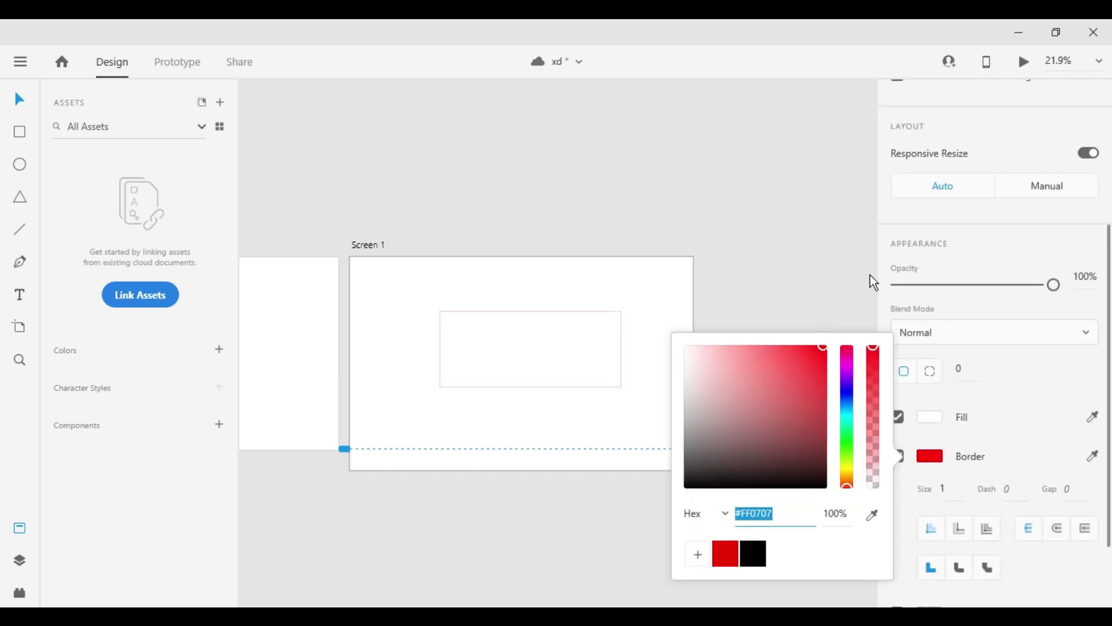
click(951, 420)
click(604, 348)
scroll(971, 449, down, 7)
click(927, 337)
click(726, 447)
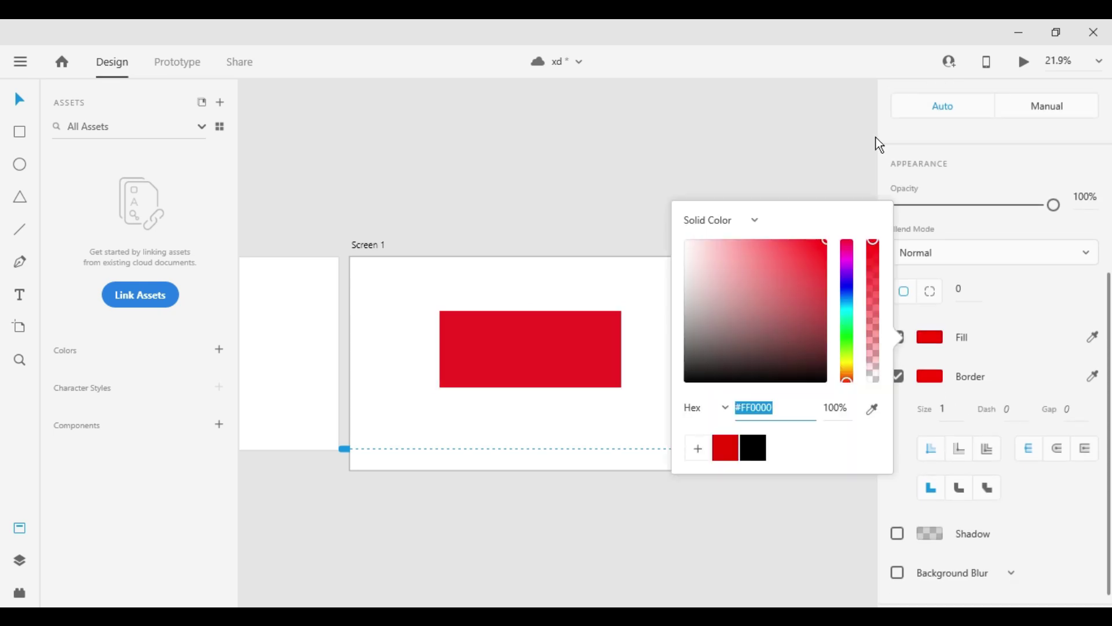
click(561, 317)
- Add the text HOME inside the red rectangle on Screen 1
click(20, 295)
click(522, 350)
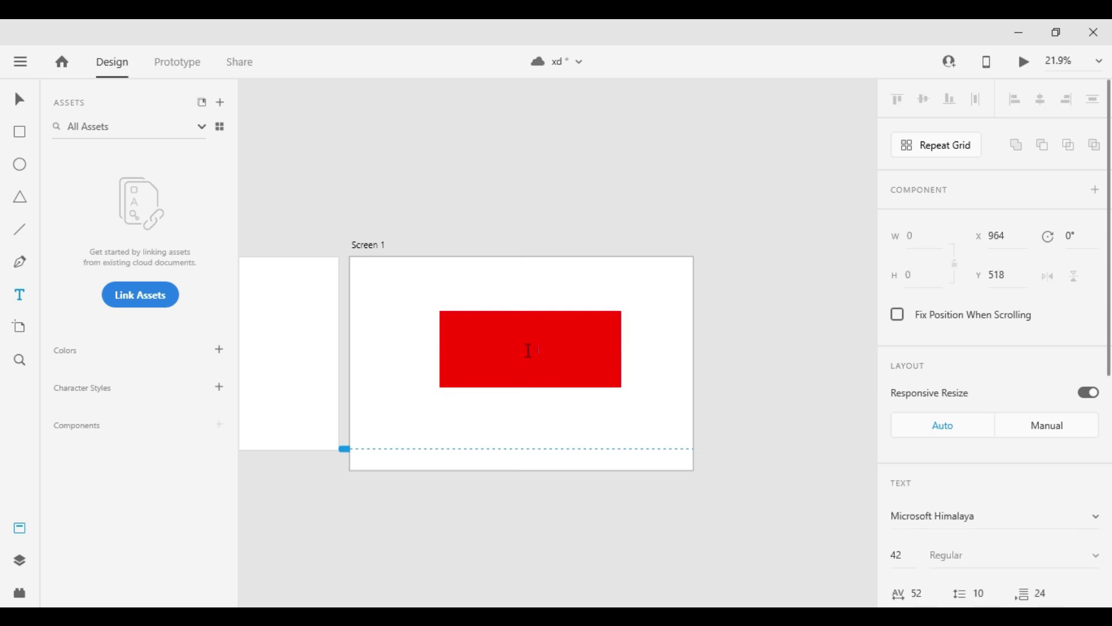
scroll(1039, 354, down, 5)
click(930, 532)
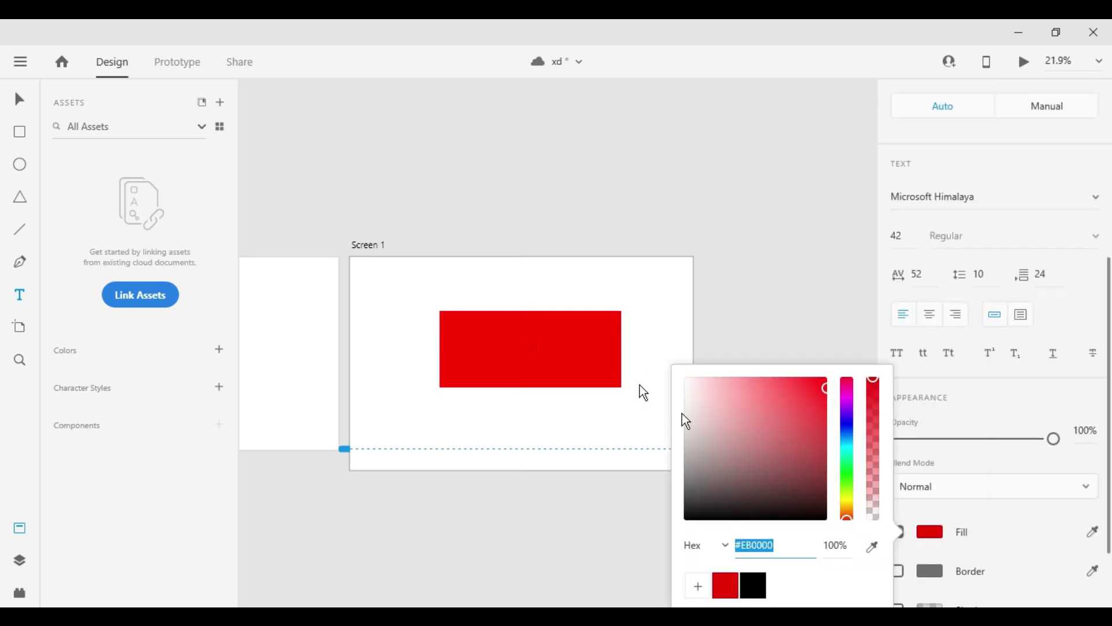
key(Escape)
scroll(551, 375, up, 8)
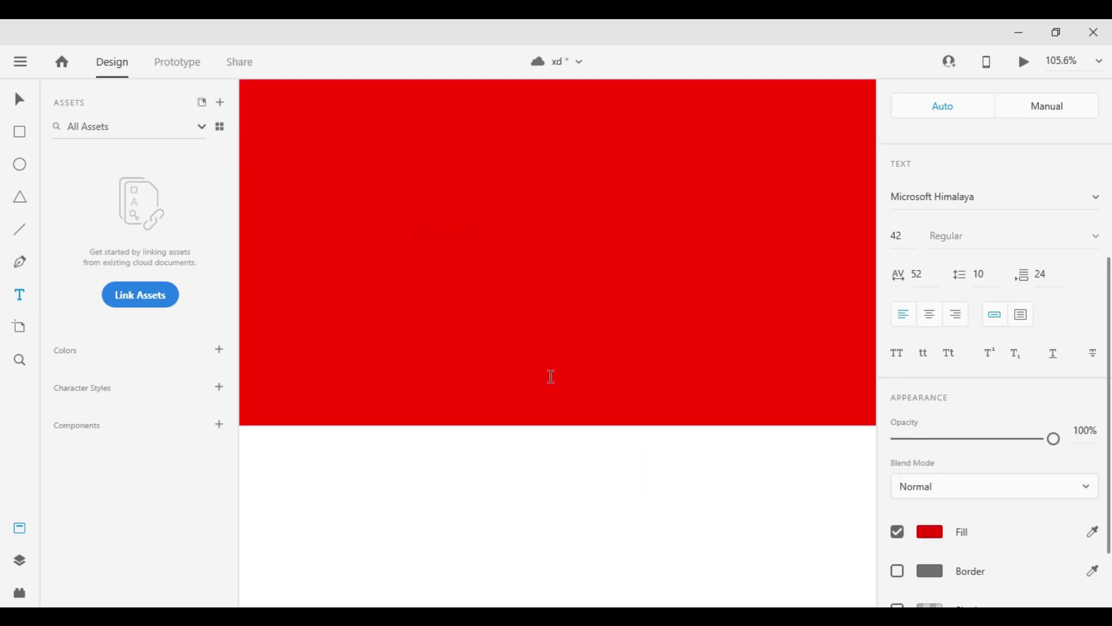
- Make the HOME text white and enlarge it to about font size 207
scroll(1081, 513, down, 3)
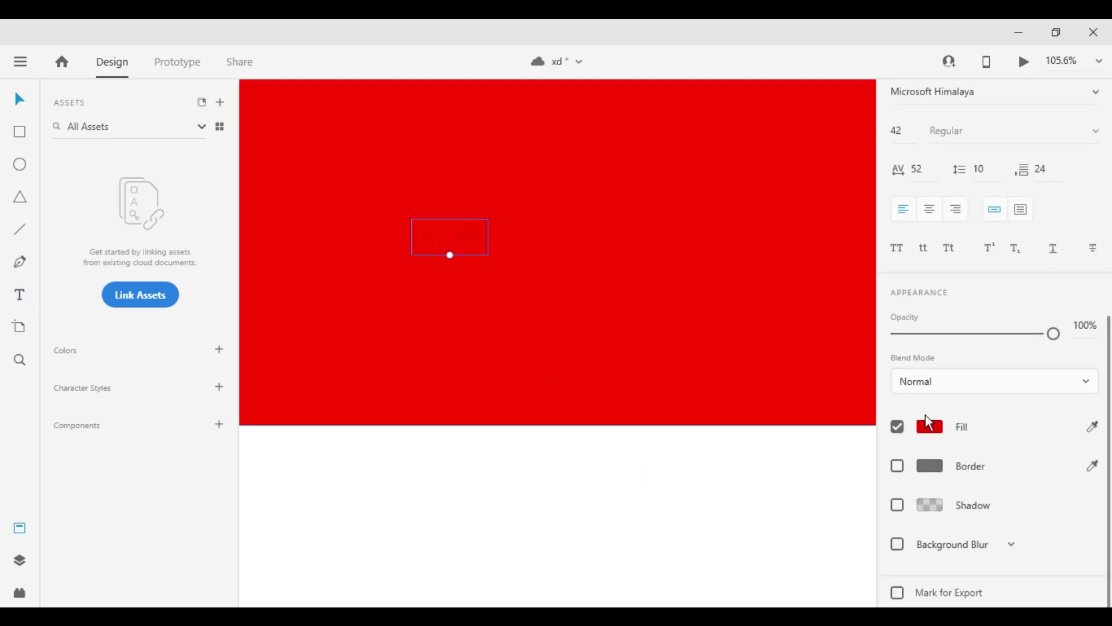
click(929, 426)
click(778, 383)
click(549, 255)
click(452, 243)
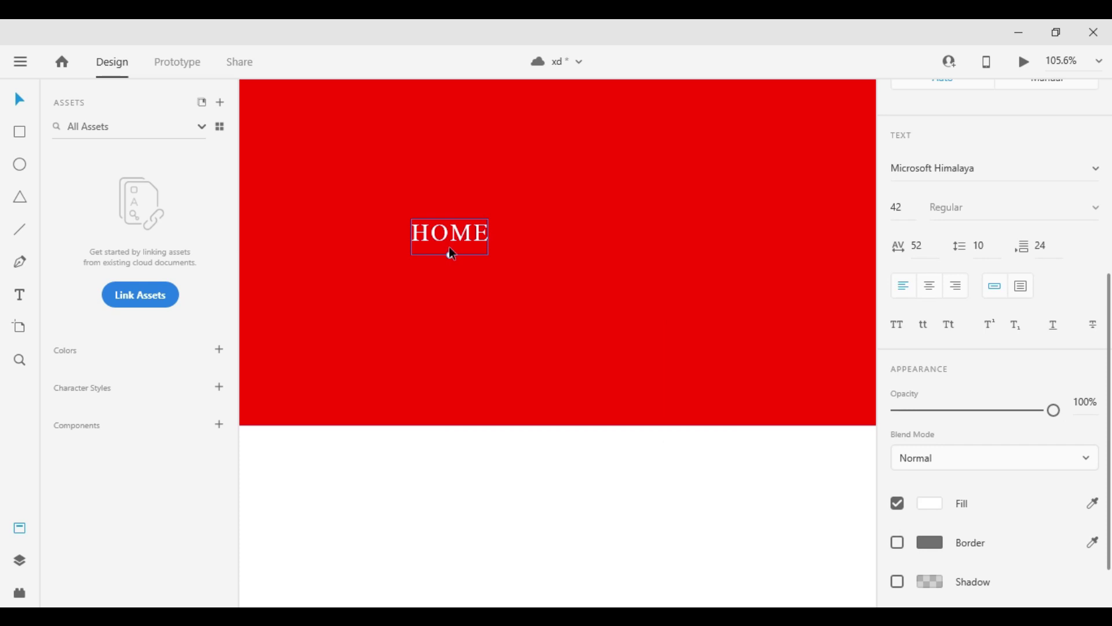
drag(452, 259, 450, 394)
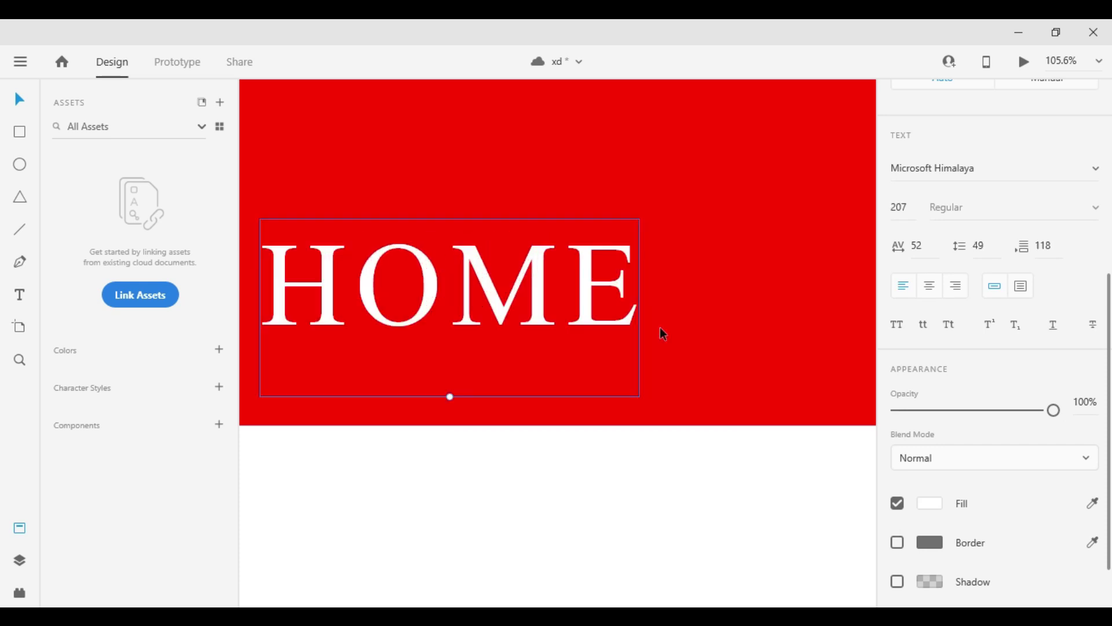
- Select the HOME text with the red rectangle and centre them on each other vertically and horizontally
scroll(660, 330, down, 5)
click(746, 248)
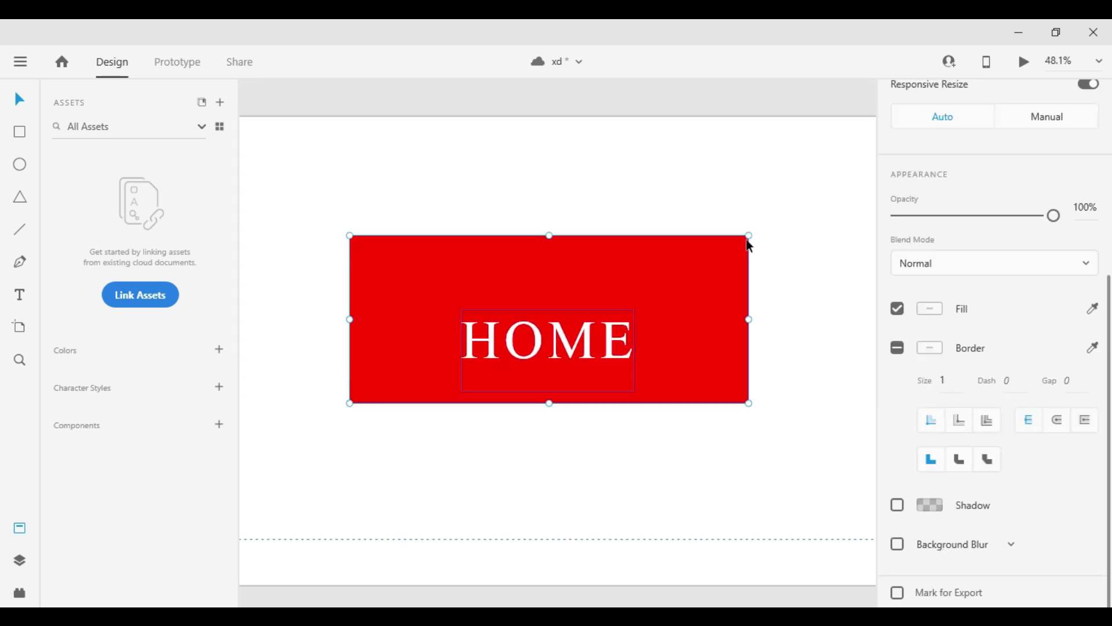
scroll(933, 109, up, 5)
click(923, 99)
click(1039, 104)
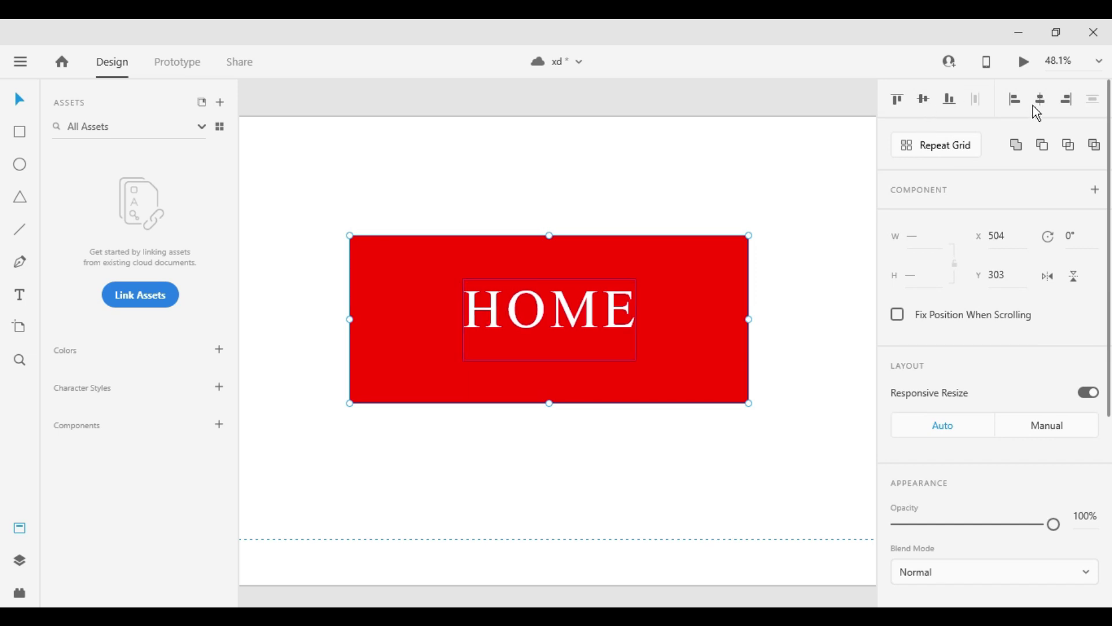
click(823, 267)
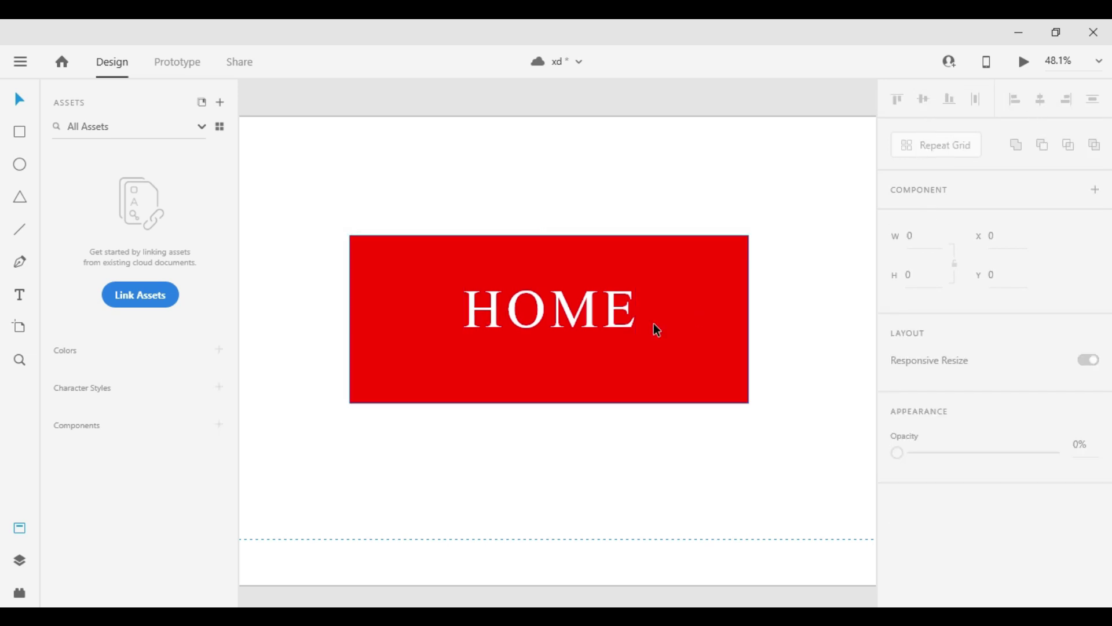
- Delete the empty artboard beside Screen 1
scroll(654, 322, down, 4)
click(345, 325)
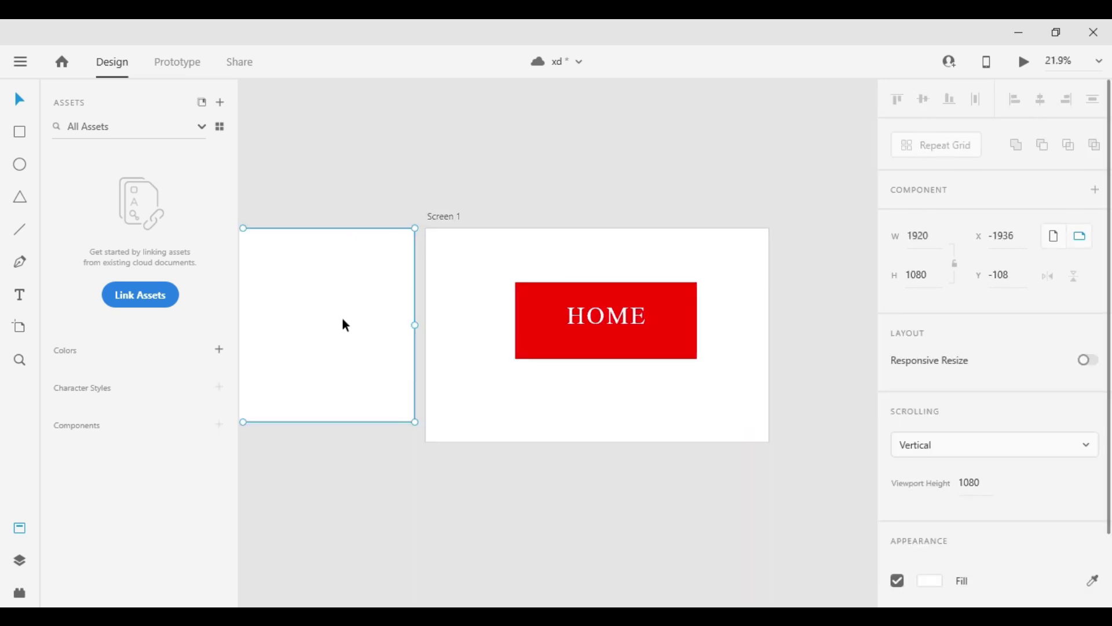
key(Delete)
- Go up to the artboard level in the layers list and duplicate the Screen 1 artboard
click(19, 561)
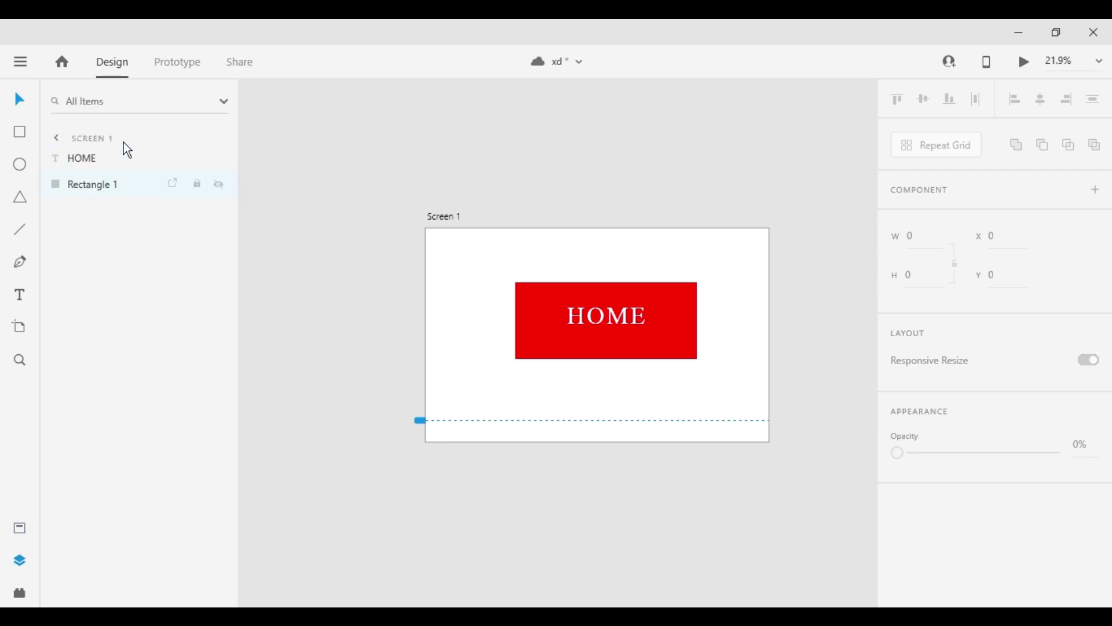
click(55, 137)
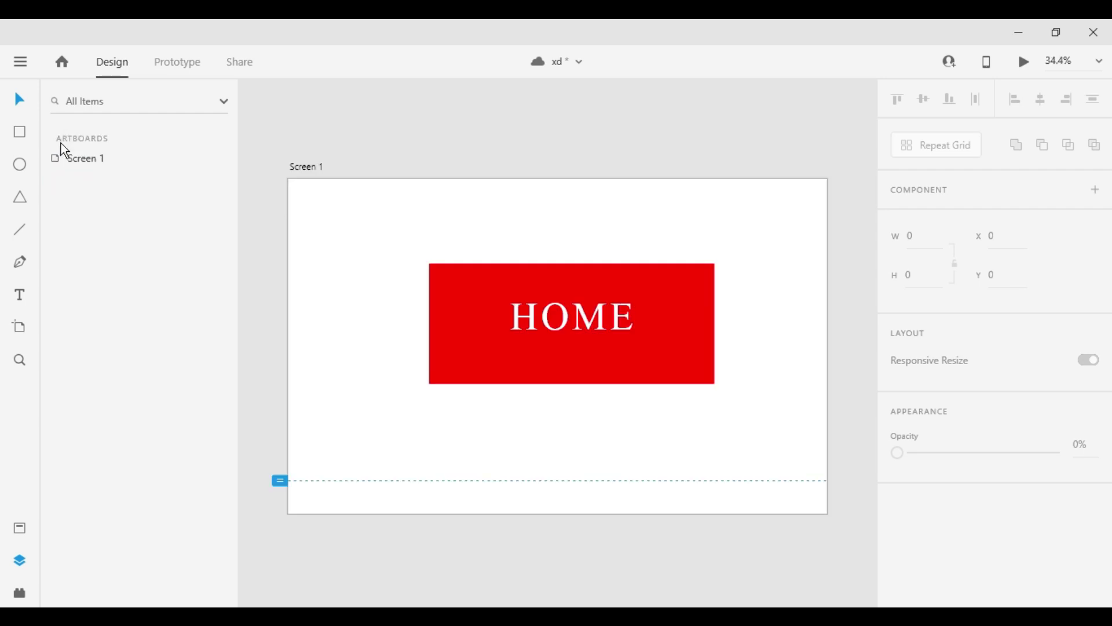
click(96, 155)
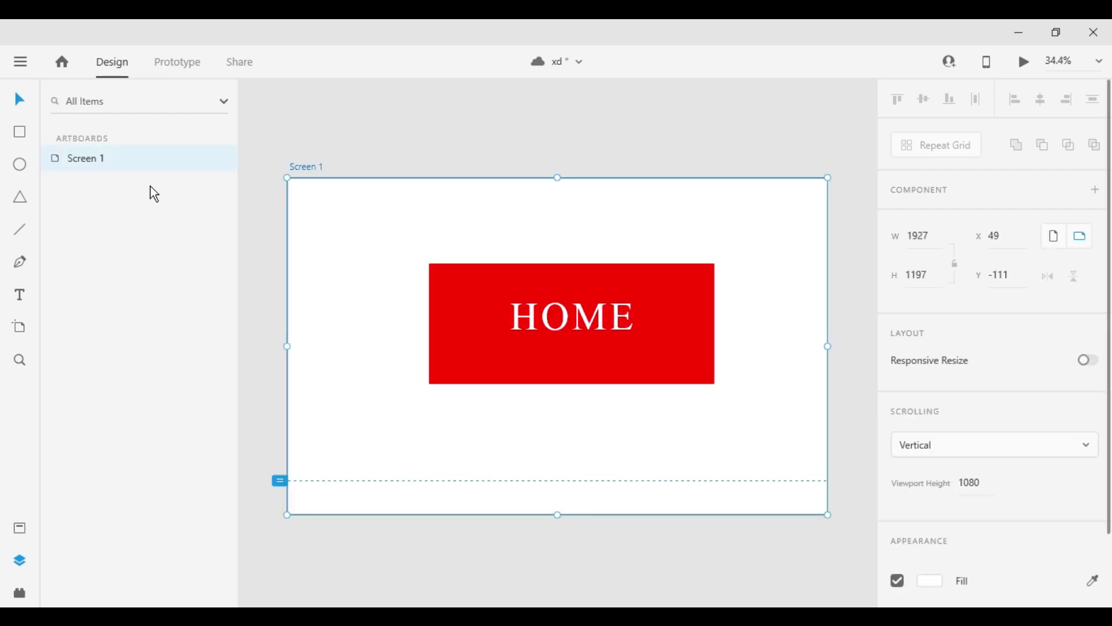
key(ctrl+d)
- Change the HOME text on the duplicated artboard to About
scroll(293, 244, down, 5)
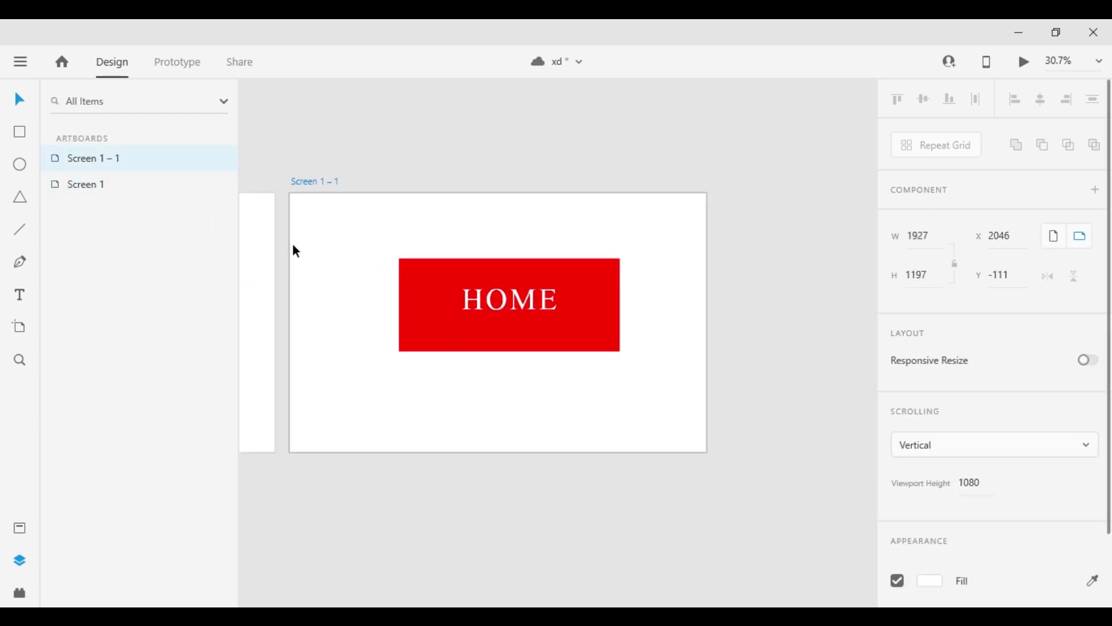
drag(296, 265, 457, 295)
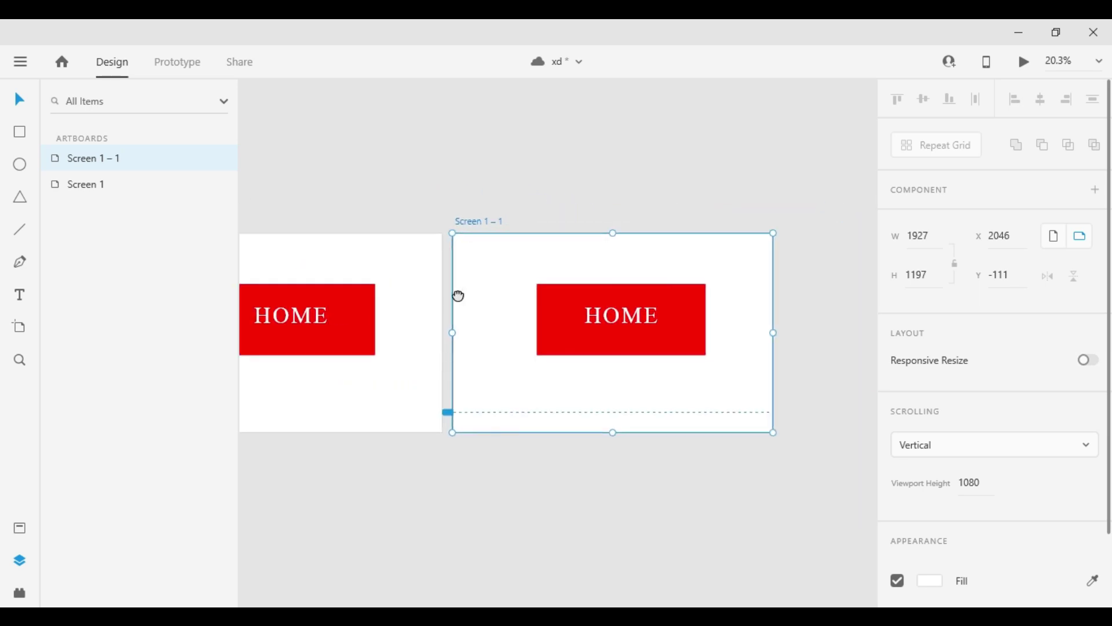
double_click(620, 315)
text(About)
key(Escape)
- Fill the rectangle behind the About text with solid black, #000000
click(691, 311)
scroll(1014, 363, down, 3)
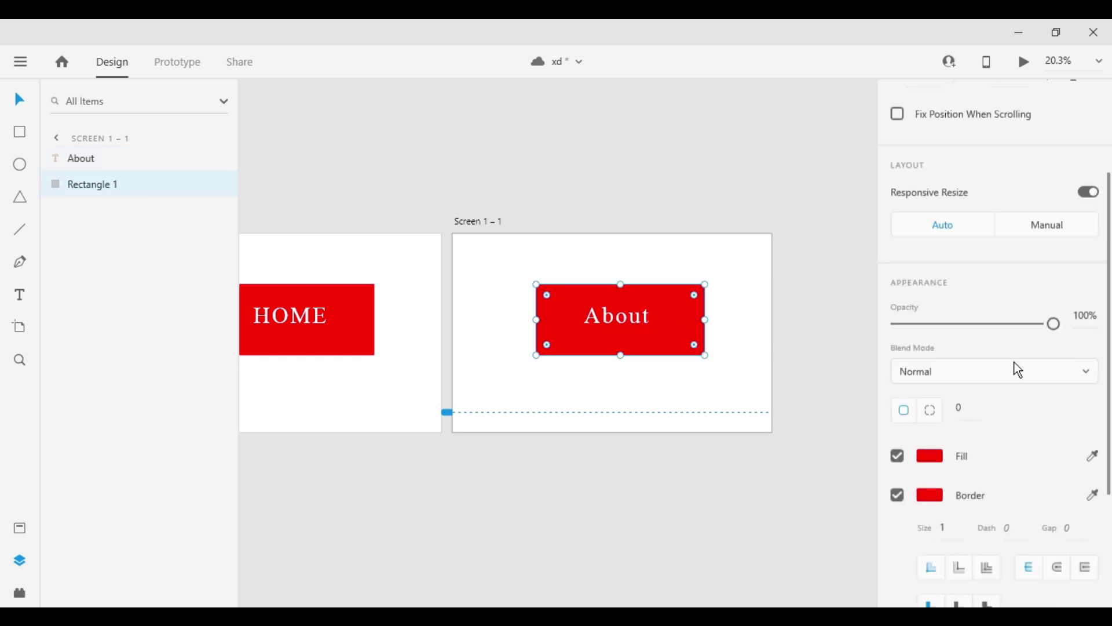
scroll(1019, 369, down, 2)
click(930, 337)
drag(776, 363, 629, 461)
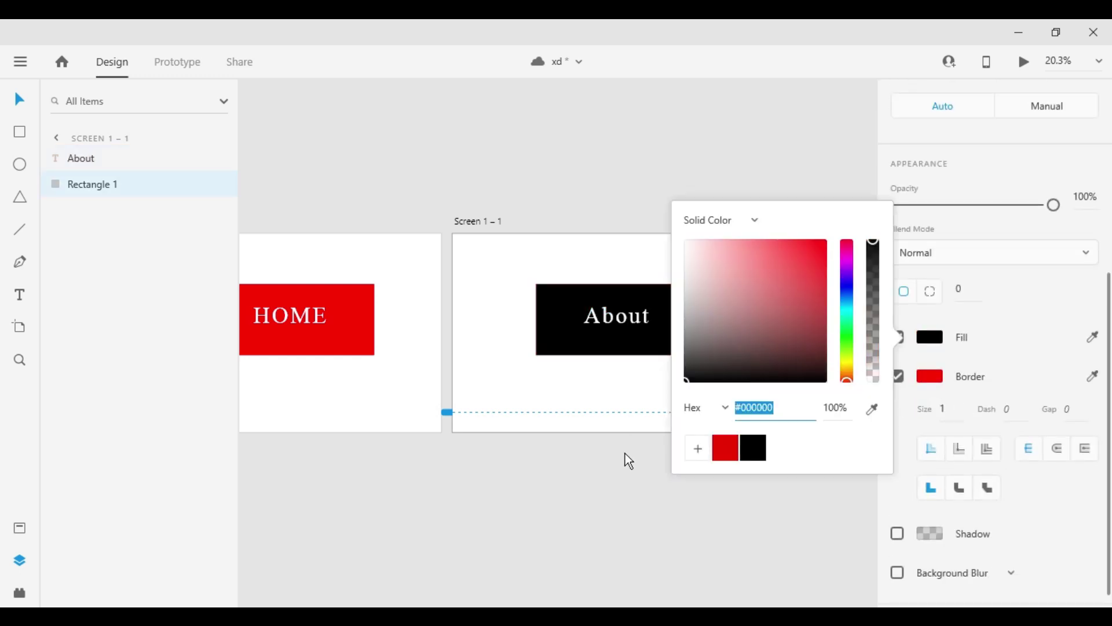
click(417, 469)
drag(467, 447, 553, 442)
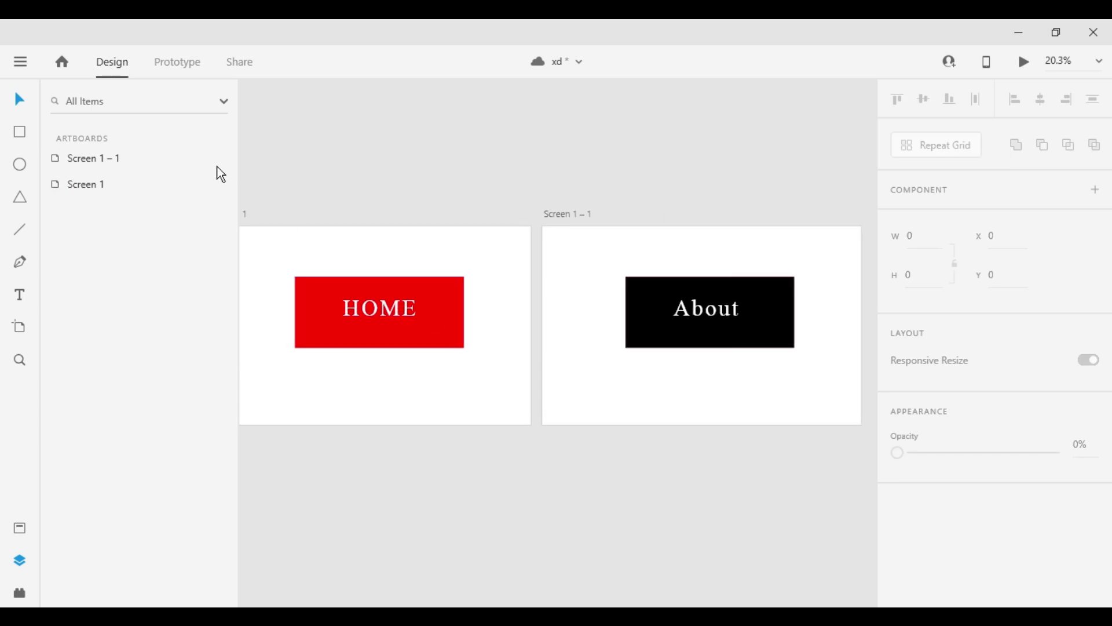
- Switch to prototyping and link the Screen 1 artboard to Screen 1 – 1 with a Tap trigger
click(173, 78)
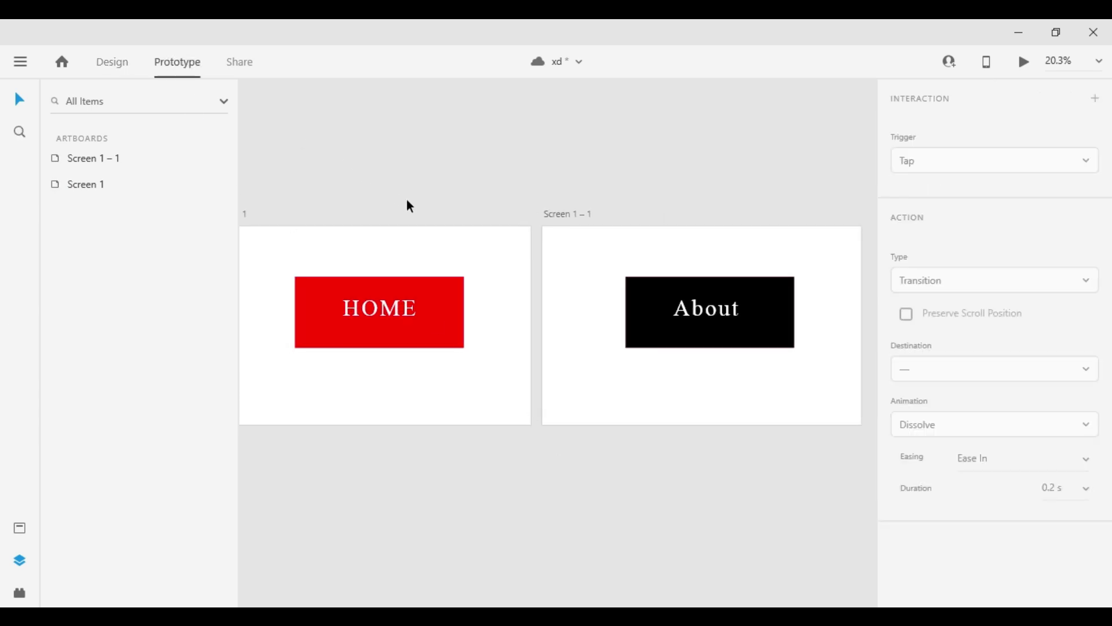
click(439, 267)
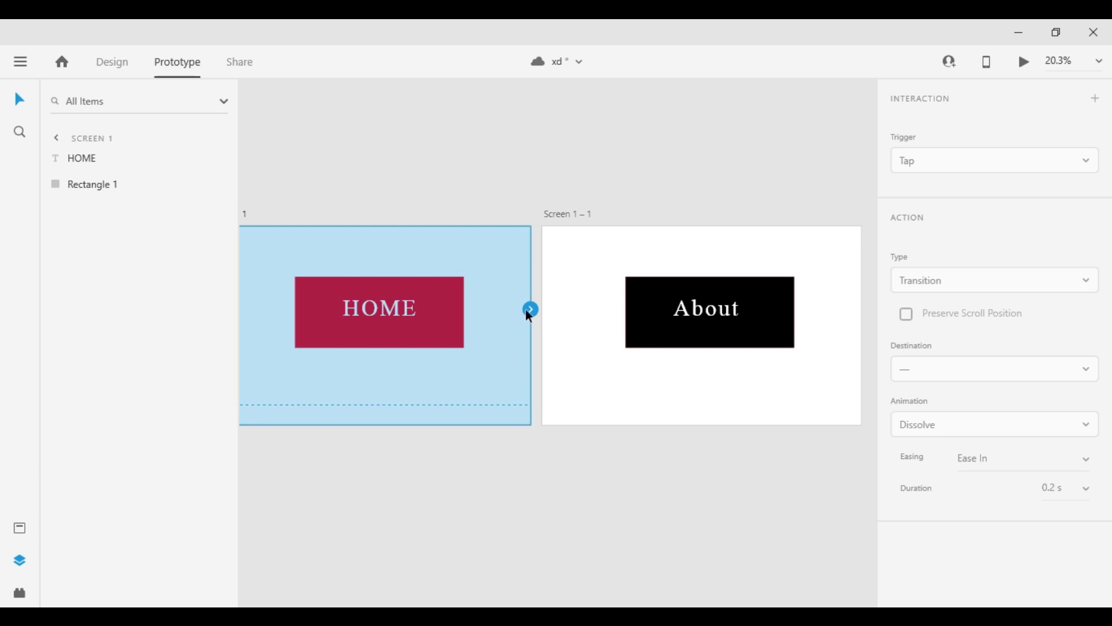
drag(531, 309, 728, 243)
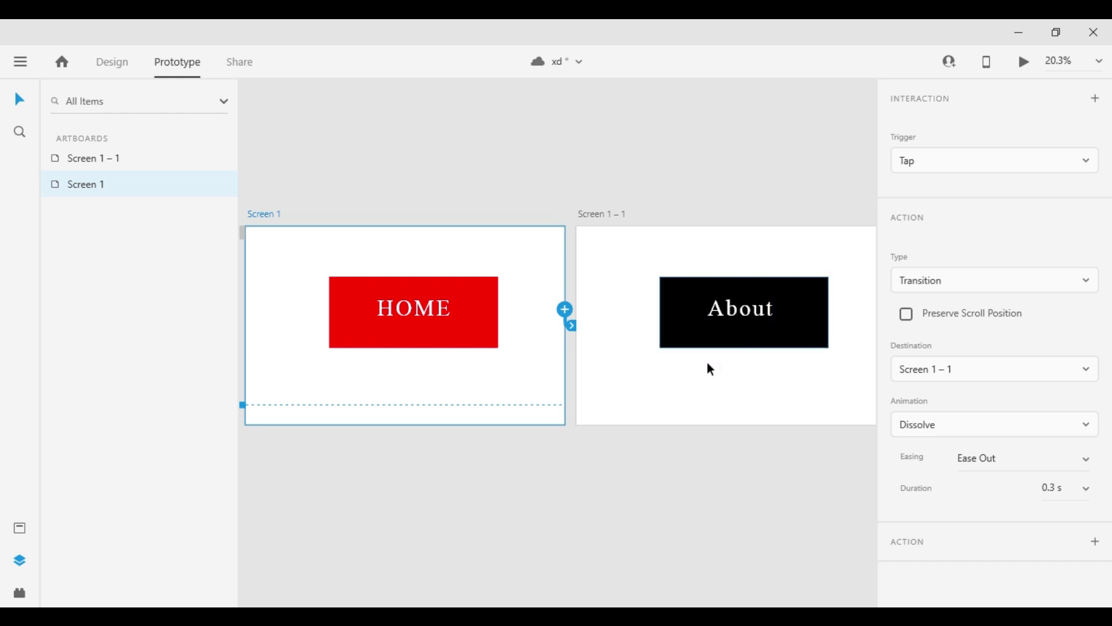
click(1018, 162)
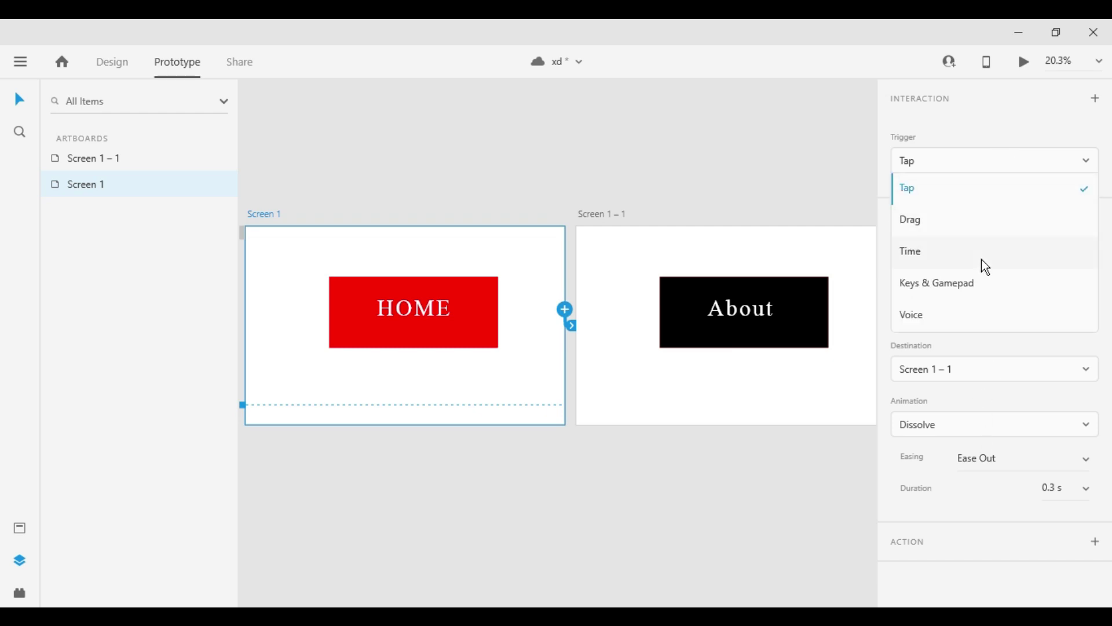
click(968, 189)
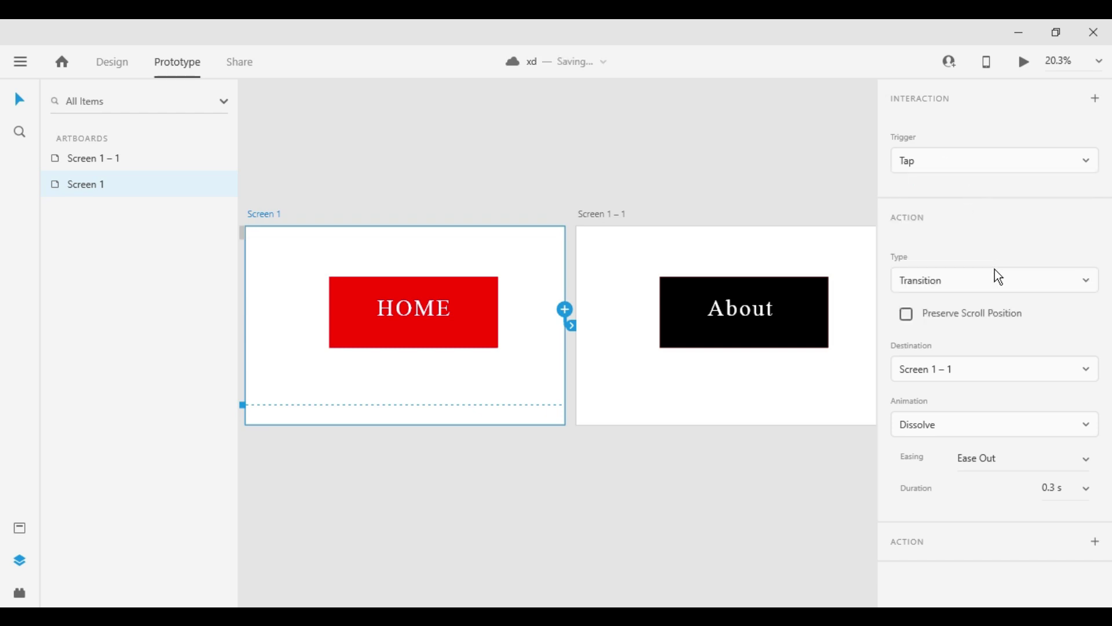
- Set the Screen 1 interaction to Auto-Animate with Screen 1 – 1 as destination and Ease Out easing
click(1086, 279)
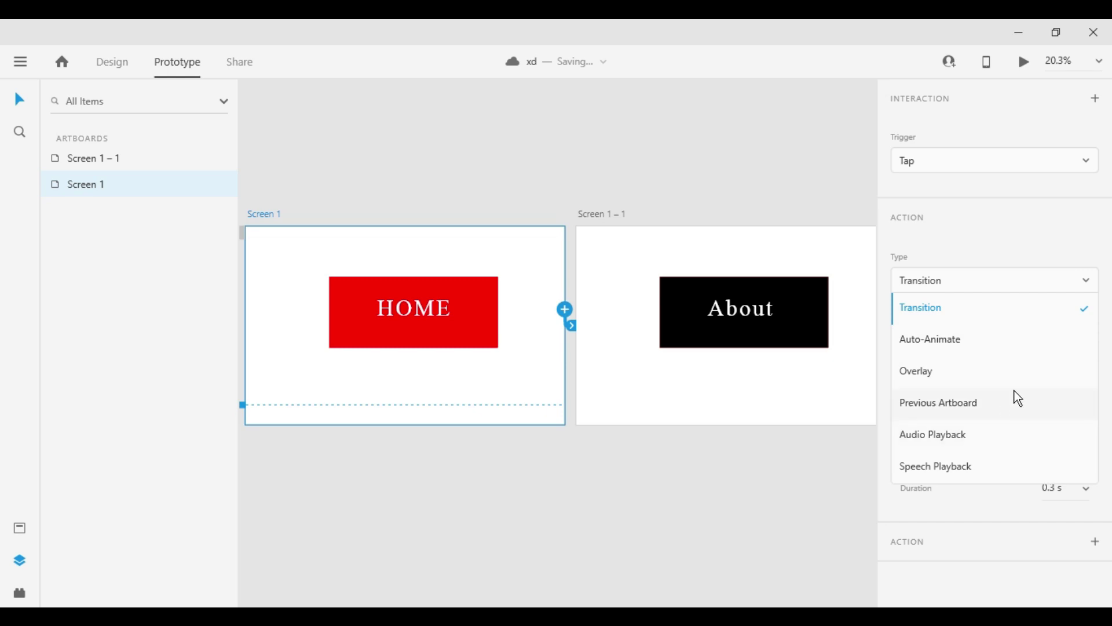
click(989, 348)
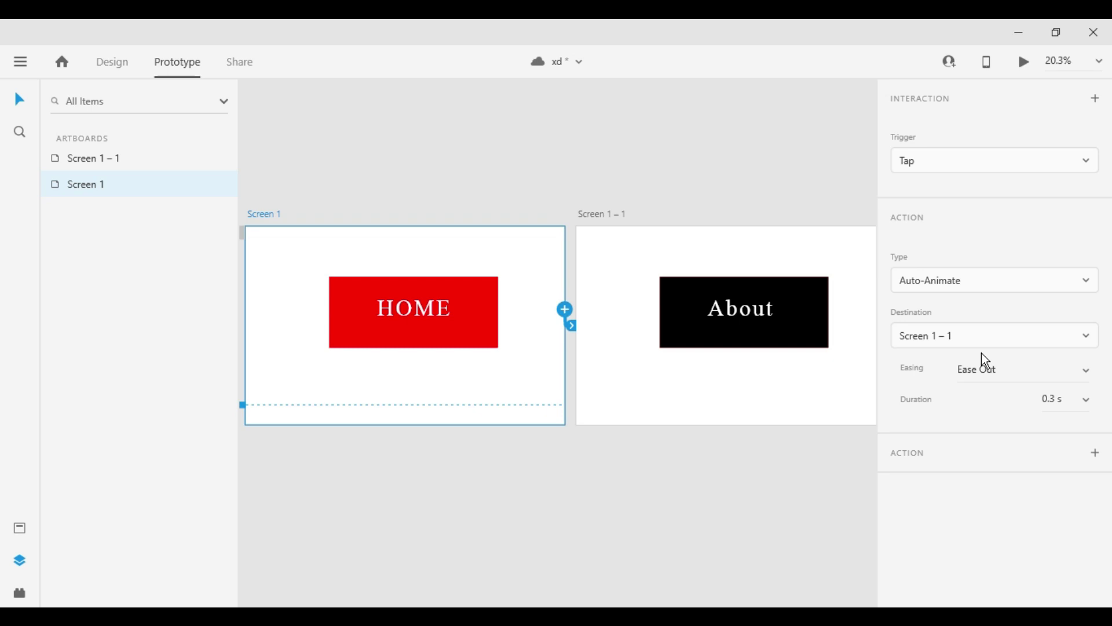
click(1029, 346)
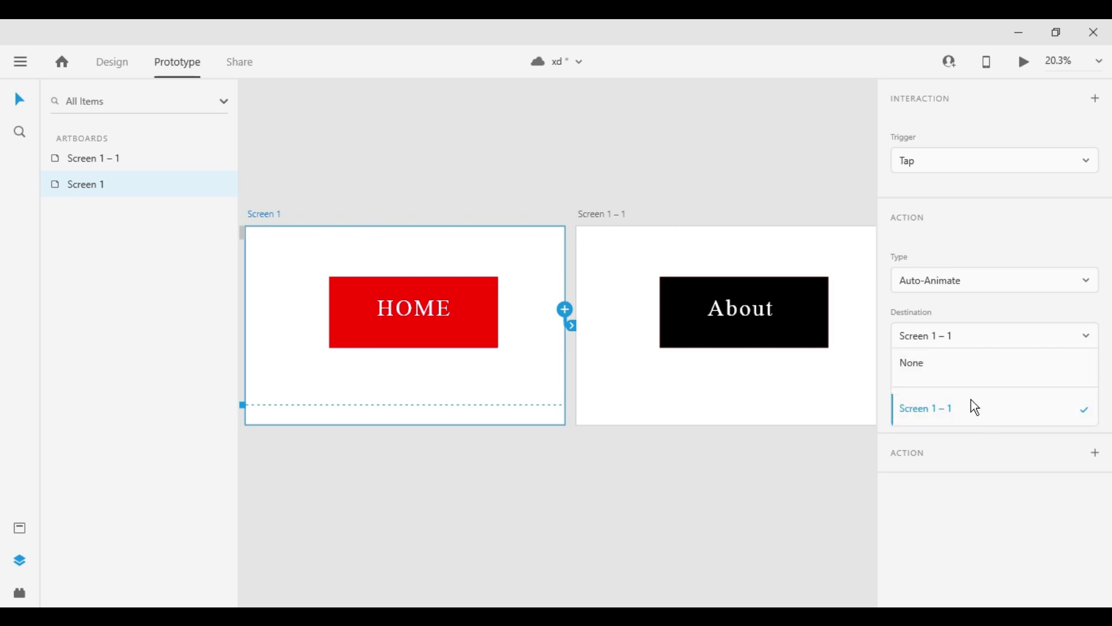
click(995, 336)
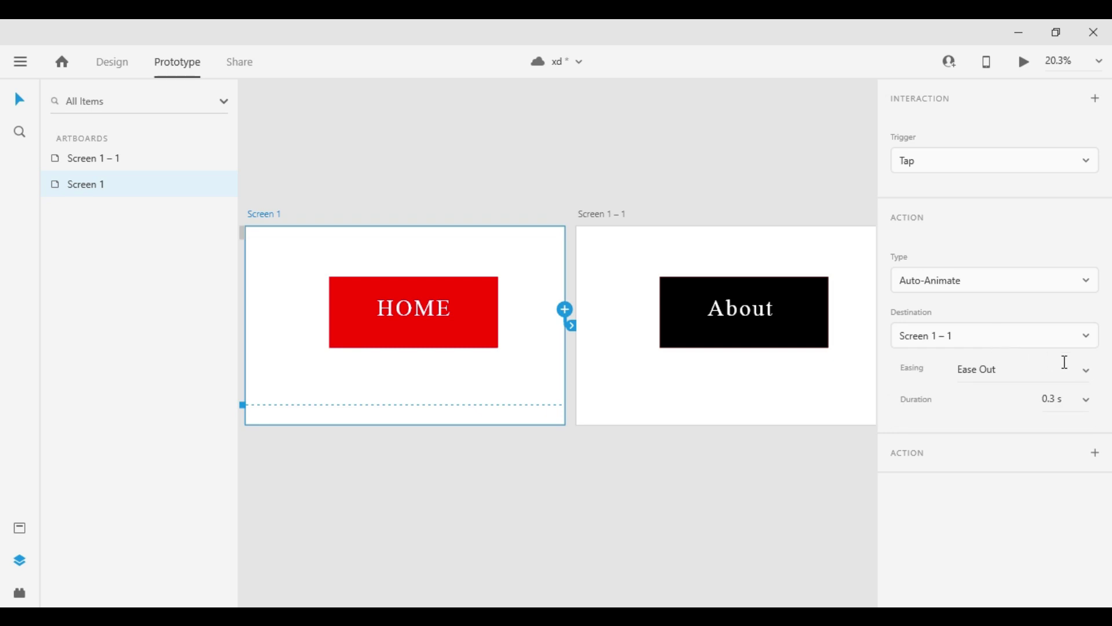
click(1088, 373)
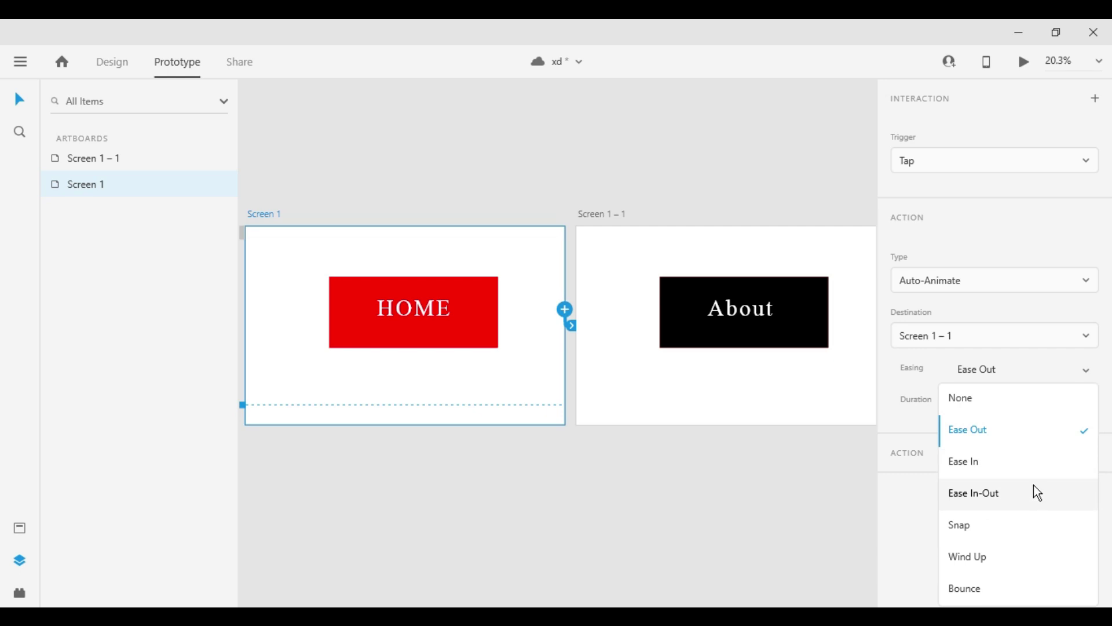
click(1043, 443)
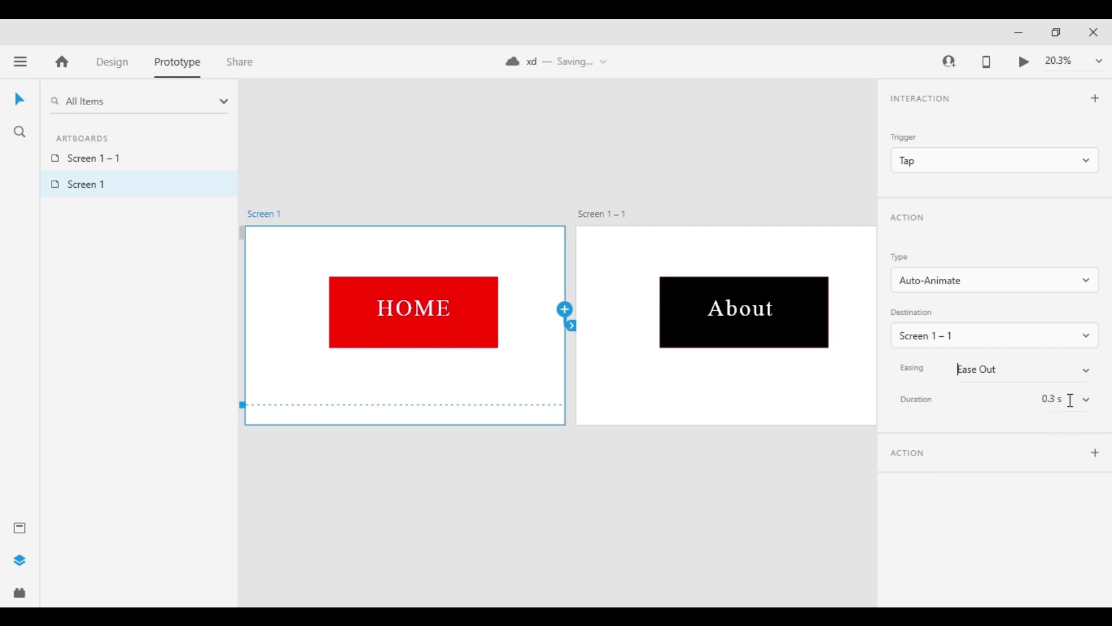
click(1064, 401)
click(708, 298)
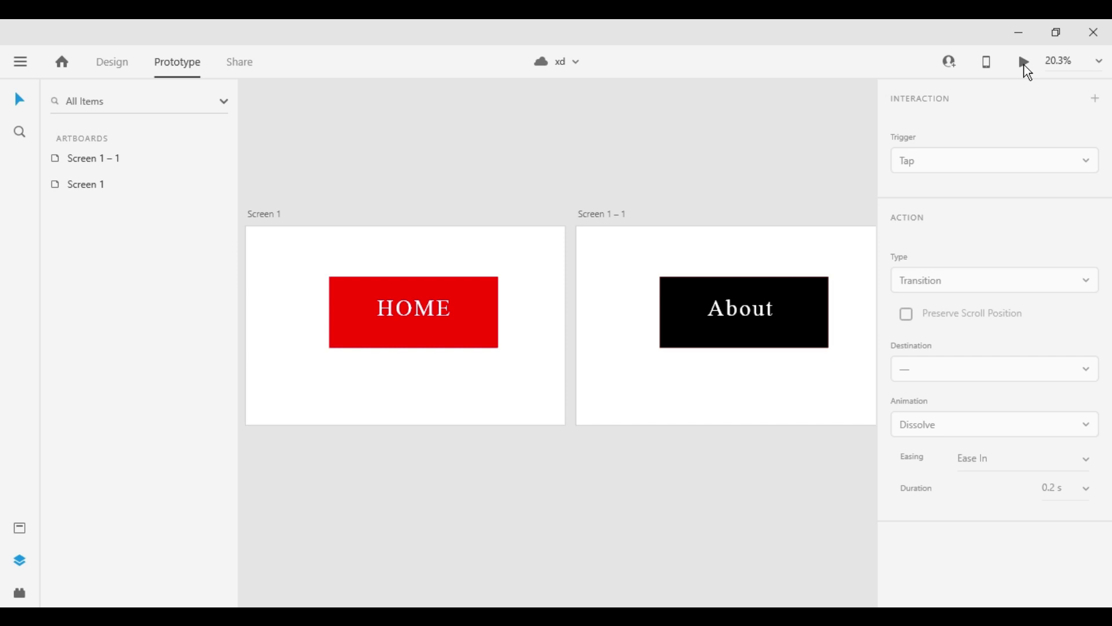
- Preview the prototype maximized, trigger the change from HOME to About, and return to the design
click(1026, 65)
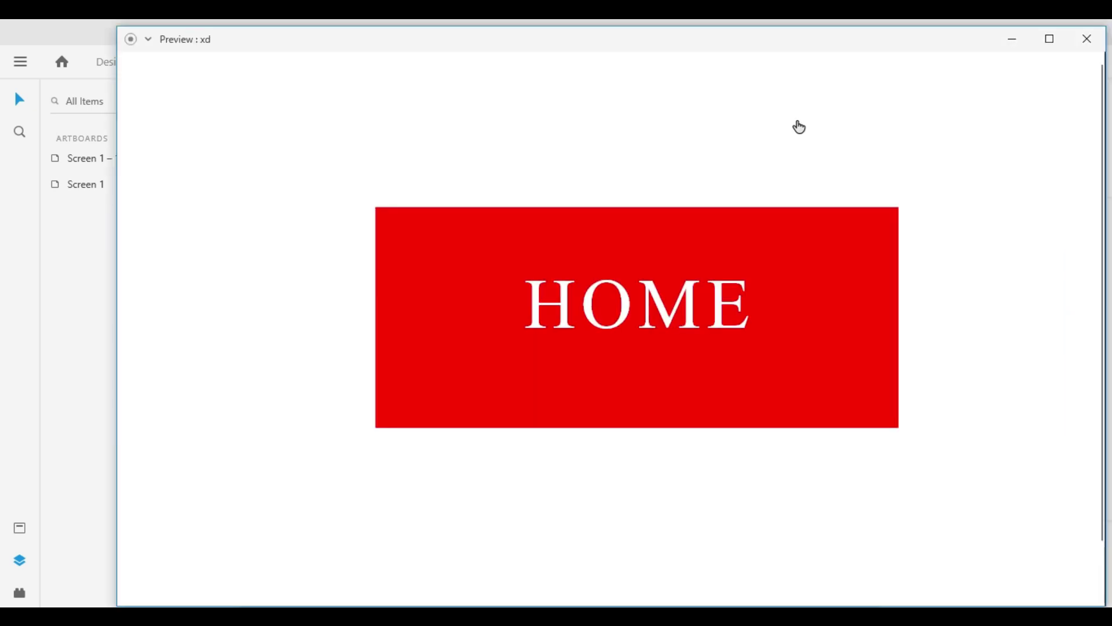
click(1049, 38)
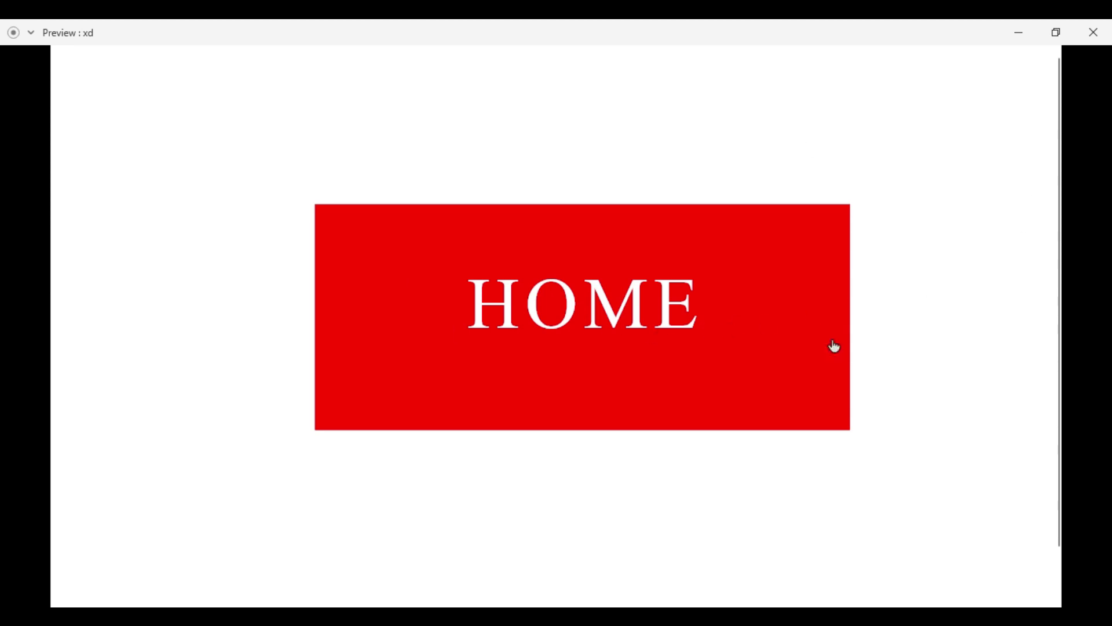
click(1019, 307)
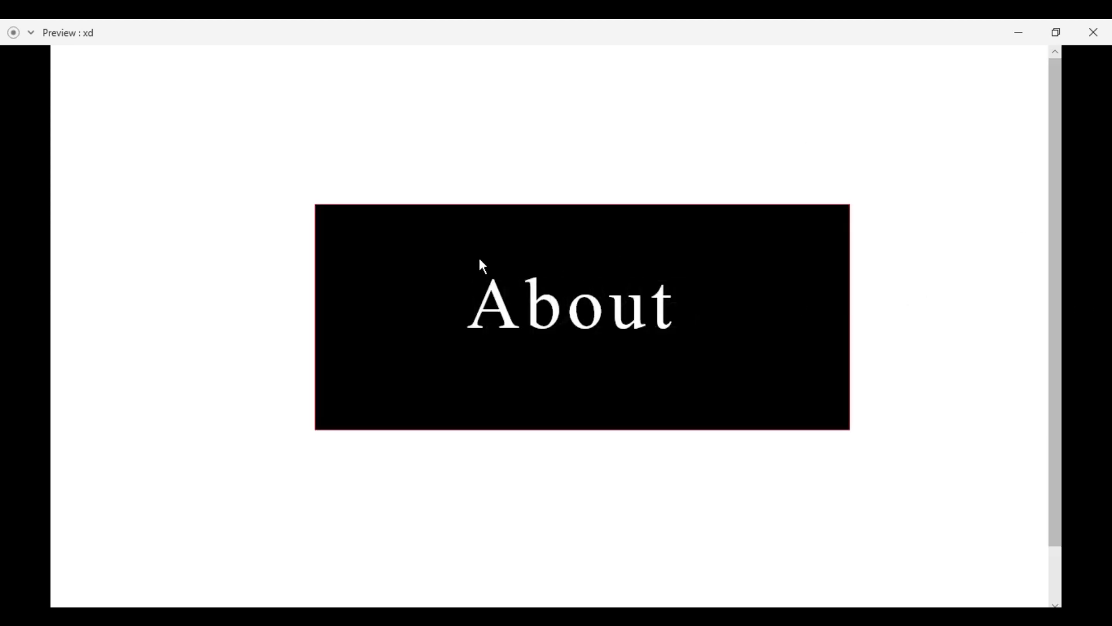
key(alt+Tab)
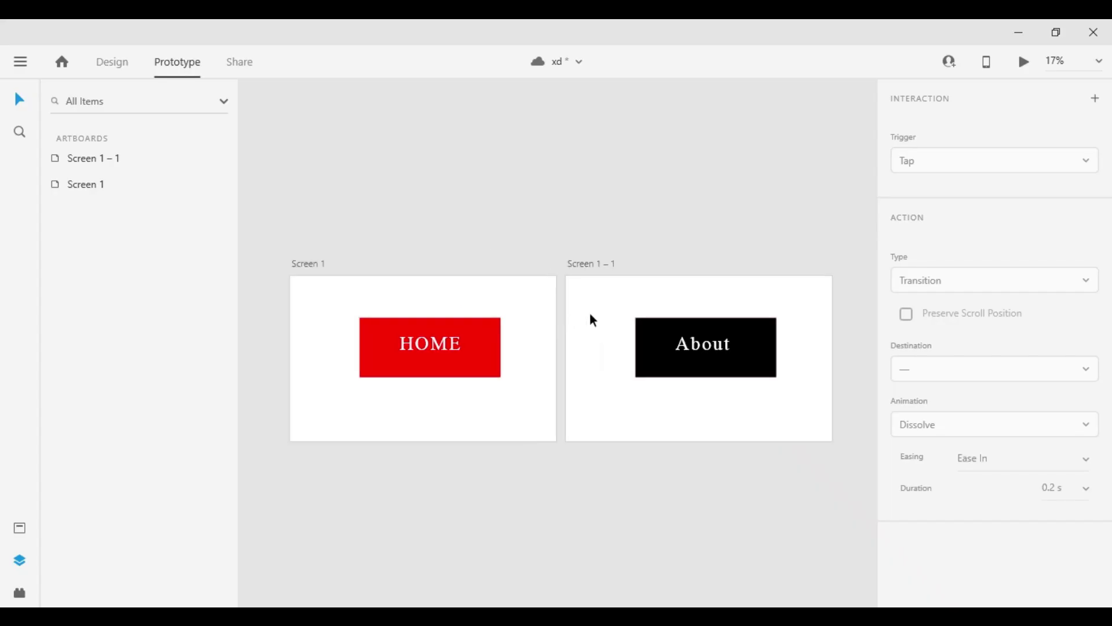
- In Design mode, stretch the black rectangle on Screen 1 – 1 to the artboard's full height
click(461, 375)
click(691, 362)
click(112, 62)
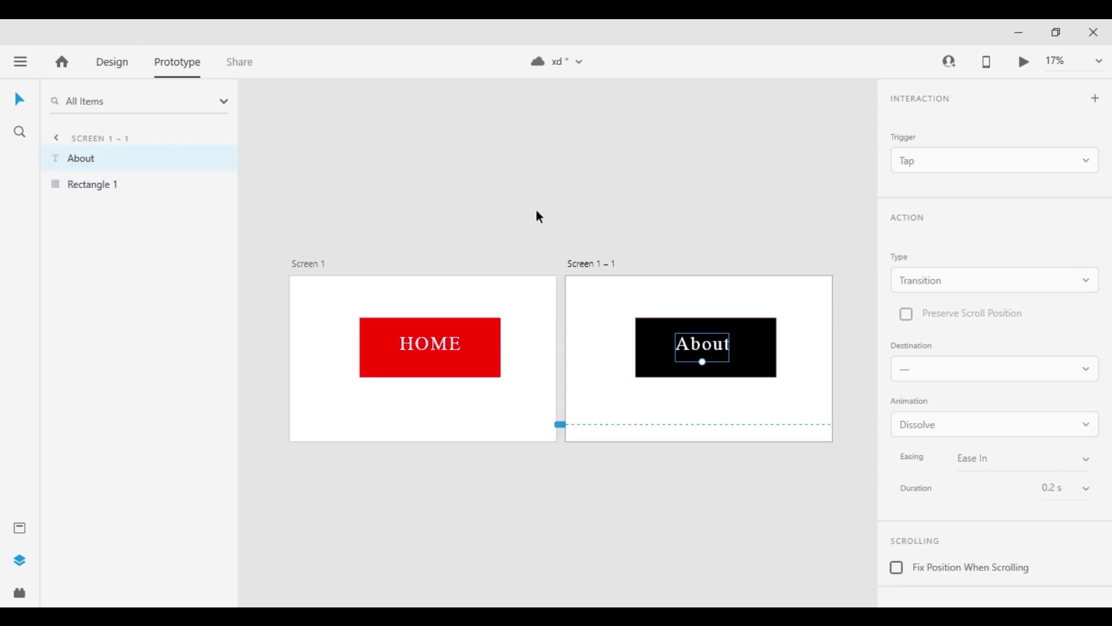
click(741, 372)
drag(706, 378, 706, 441)
drag(706, 315, 706, 276)
click(513, 383)
click(56, 138)
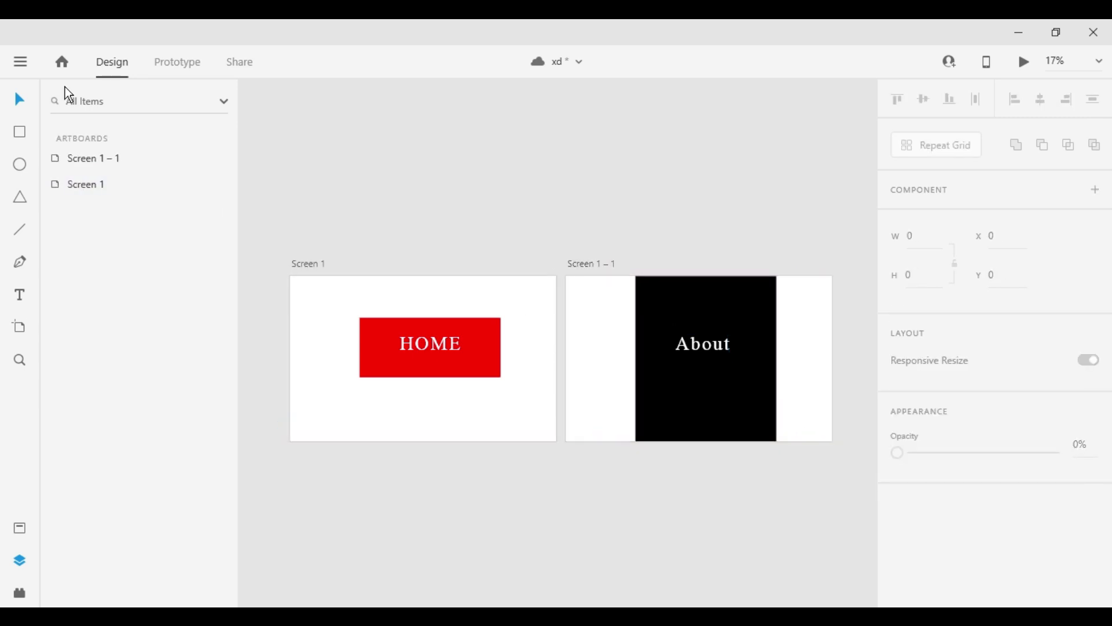
- Return to prototyping and connect the Screen 1 artboard to Screen 1 – 1 again
click(181, 64)
click(443, 283)
drag(557, 343, 631, 380)
click(545, 361)
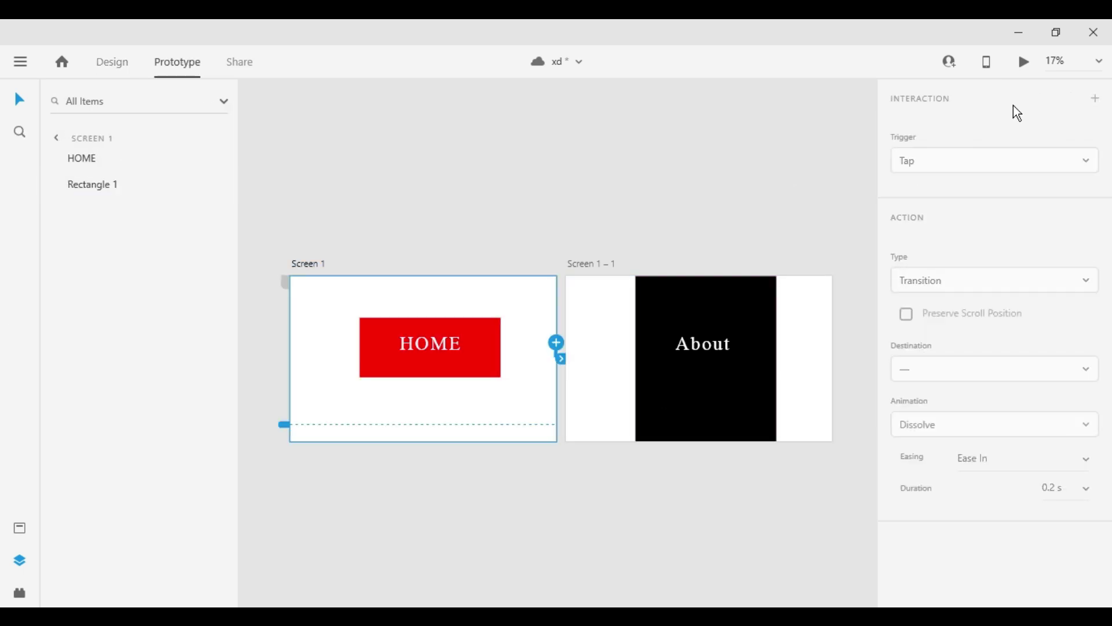
- Preview the animation from HOME to the full-height About rectangle in a maximized window, and close the preview
click(1026, 61)
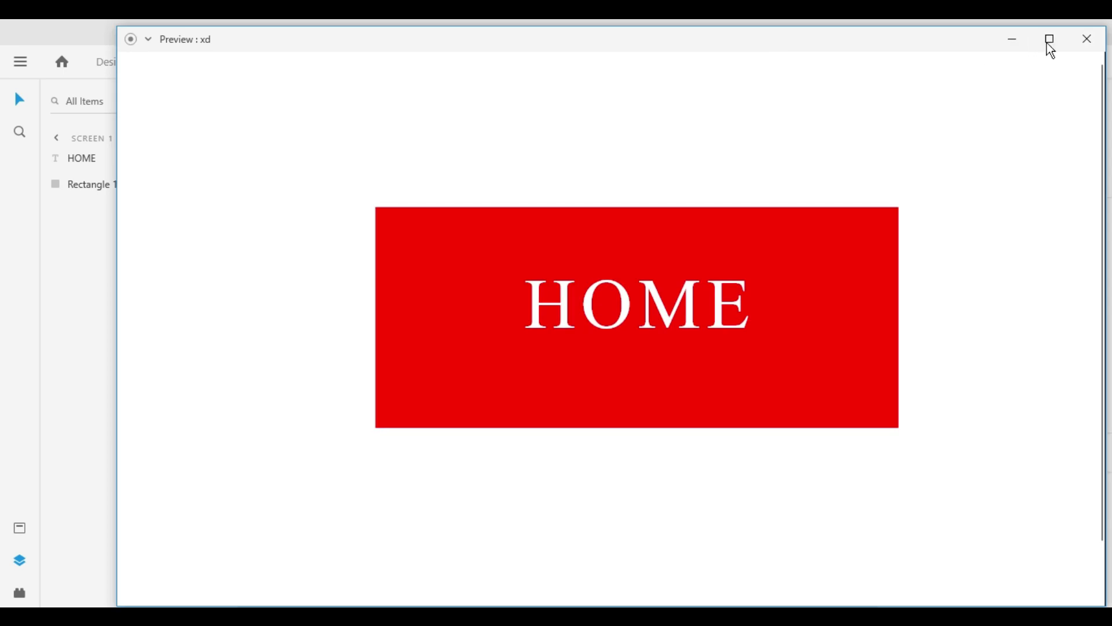
click(1048, 39)
click(960, 126)
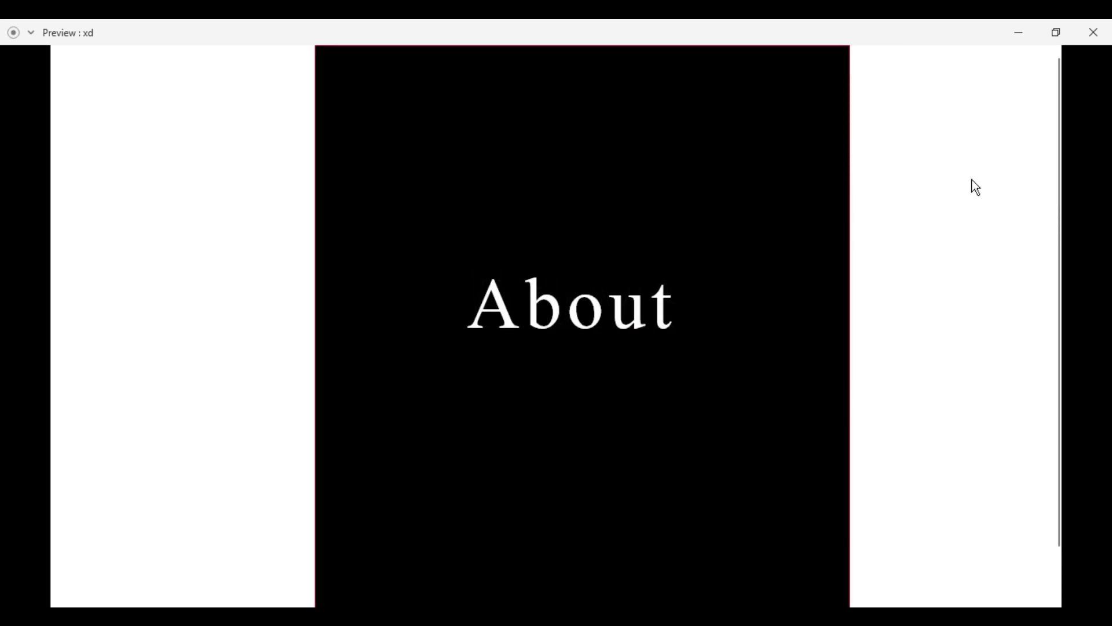
click(1095, 36)
- Duplicate the Screen 1 – 1 artboard
scroll(754, 348, right, 3)
click(271, 169)
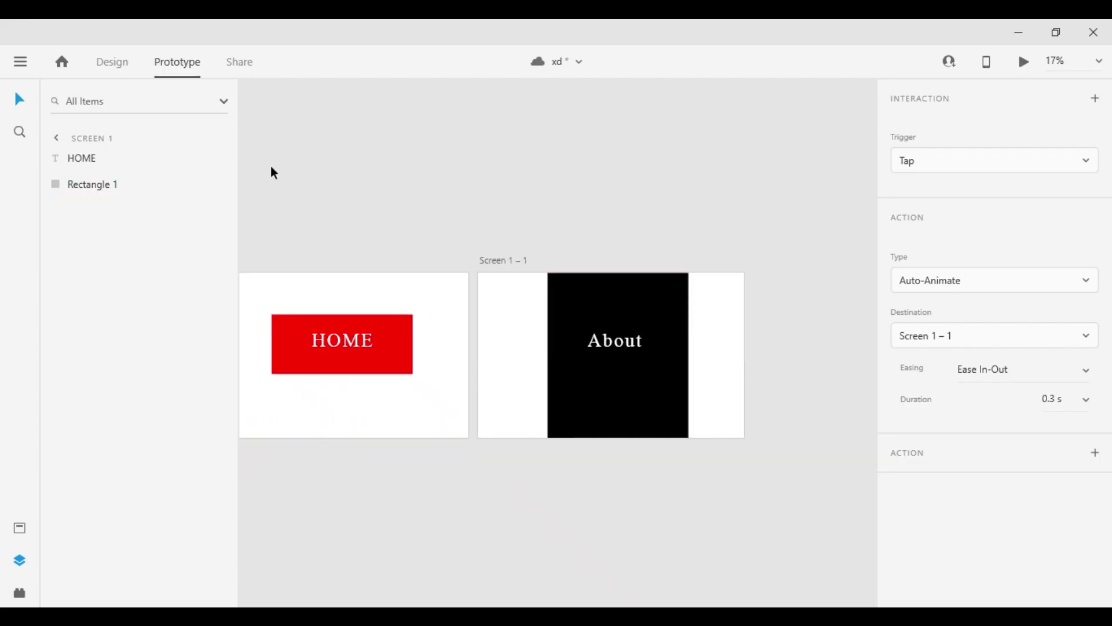
click(159, 158)
key(ctrl+d)
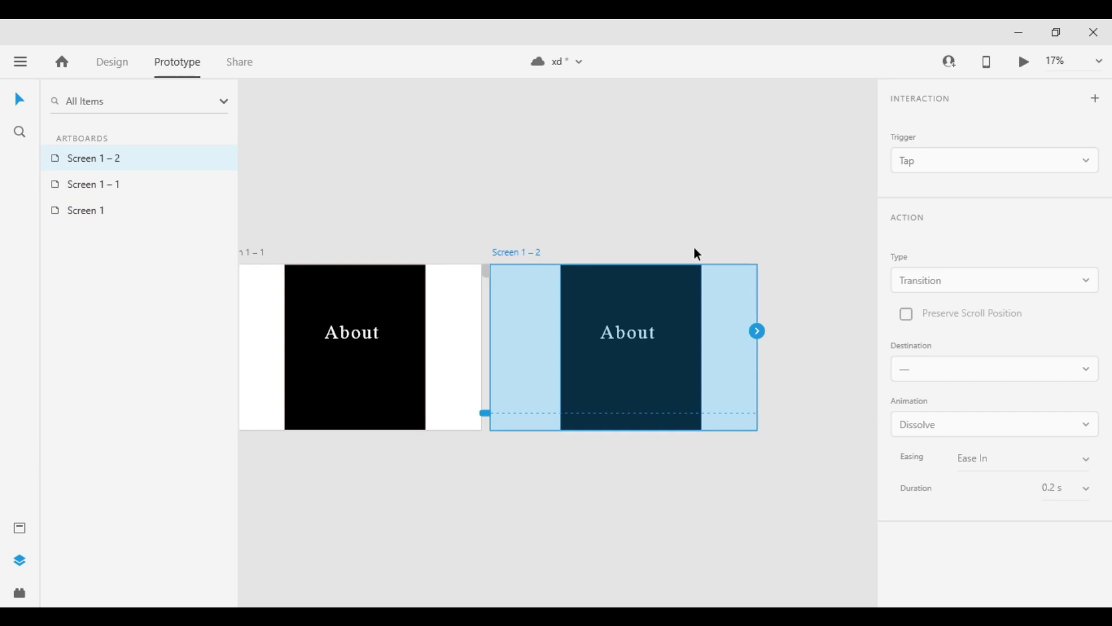
click(694, 248)
- In Design mode, shorten the black rectangle on Screen 1 – 2 to about 342 high and move it against the artboard's right edge
scroll(561, 293, right, 1)
click(556, 287)
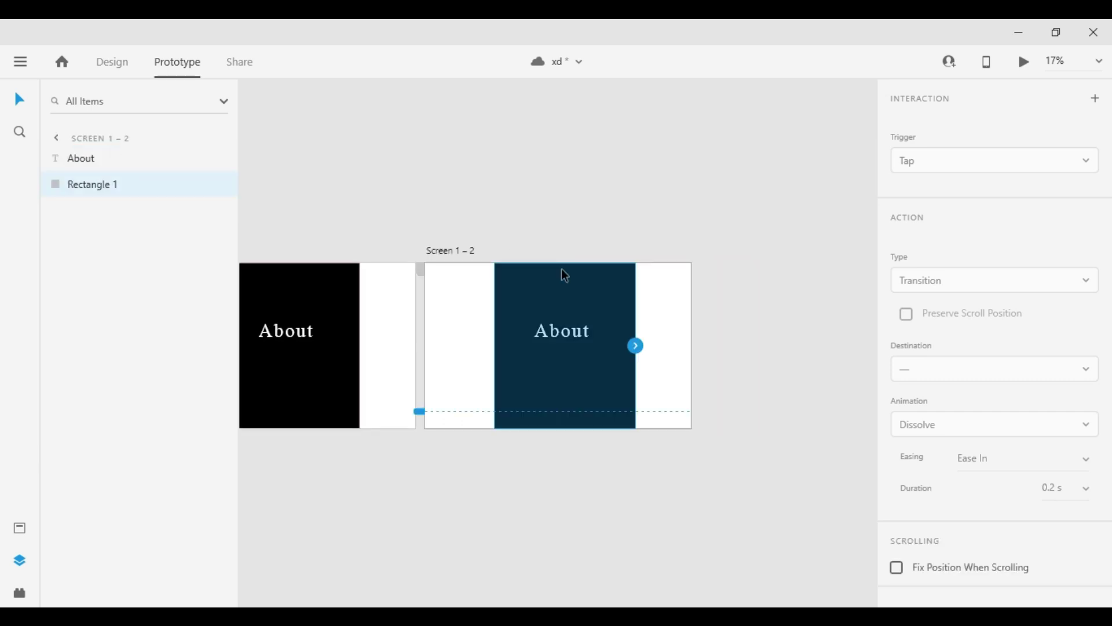
click(110, 64)
drag(565, 263, 571, 308)
drag(565, 429, 705, 336)
click(585, 340)
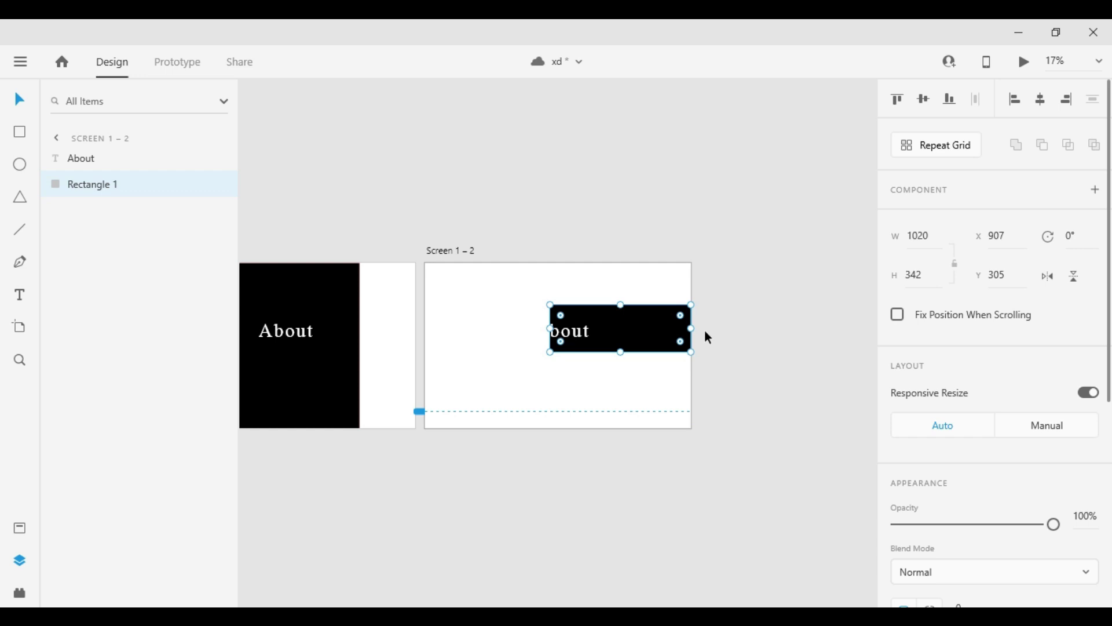
click(708, 337)
- Switch back to prototyping and link the Screen 1 – 1 artboard to Screen 1 – 2 with an Auto-Animate interaction
scroll(504, 318, left, 3)
click(152, 56)
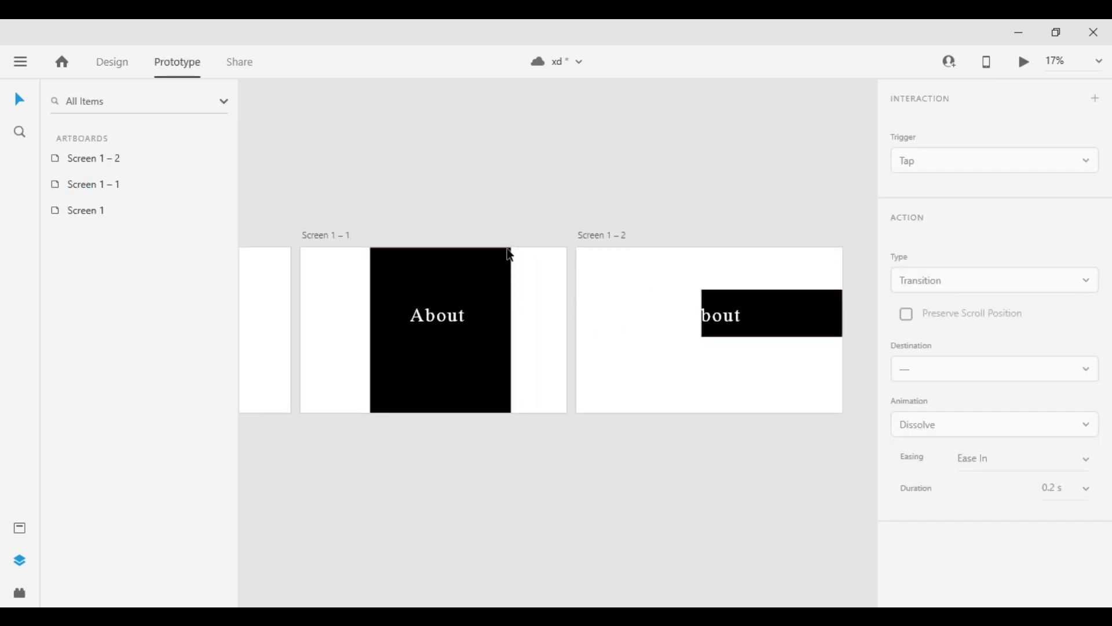
click(541, 287)
click(597, 409)
click(546, 320)
drag(565, 314, 692, 362)
scroll(692, 362, left, 3)
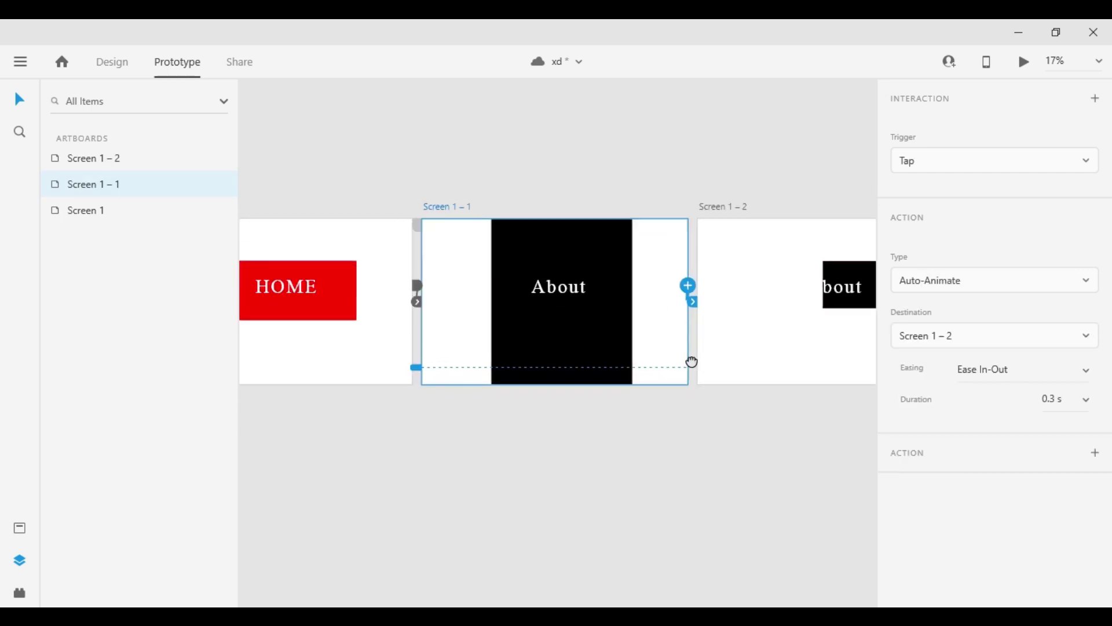
- Set the duration of the Screen 1 interaction to 0.6 s
click(390, 307)
click(1082, 403)
click(1060, 491)
- Change the duration of the interaction from Screen 1 – 1 to Screen 1 – 2
click(621, 345)
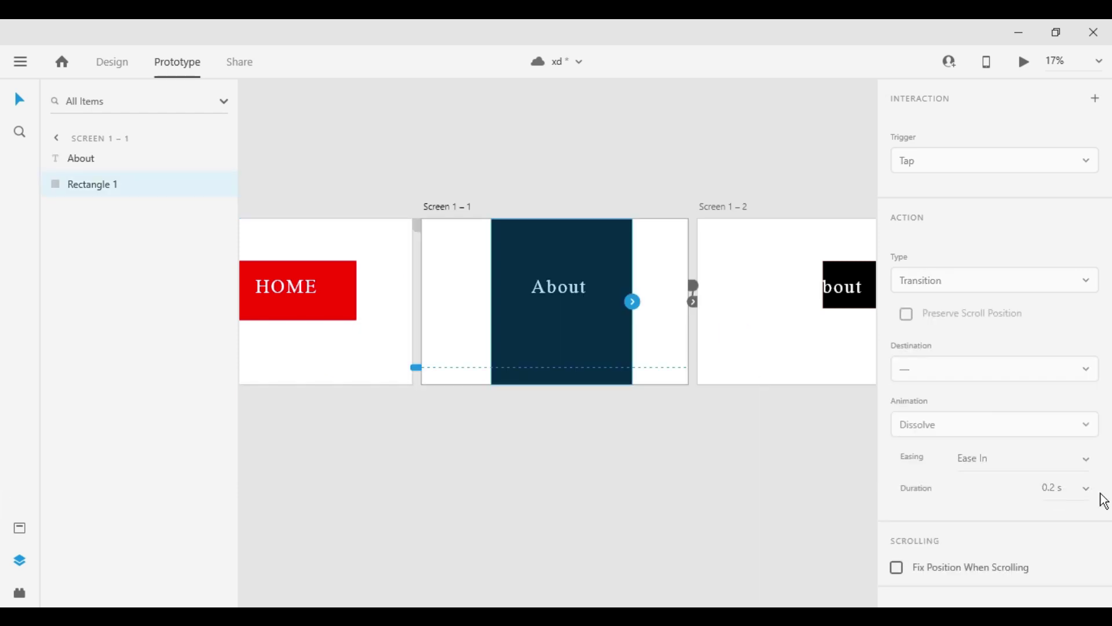
click(758, 371)
click(640, 340)
drag(692, 434, 559, 429)
click(1086, 401)
click(1055, 491)
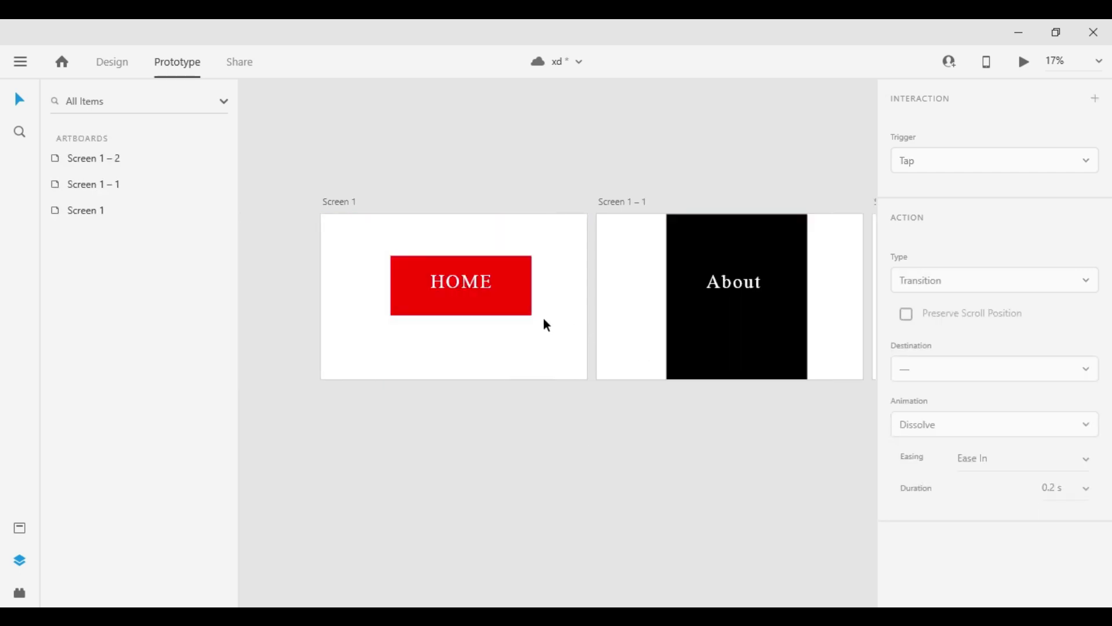
- Preview the prototype from Screen 1 through to Screen 1 – 2 in a maximized window, close it and save the document
click(543, 320)
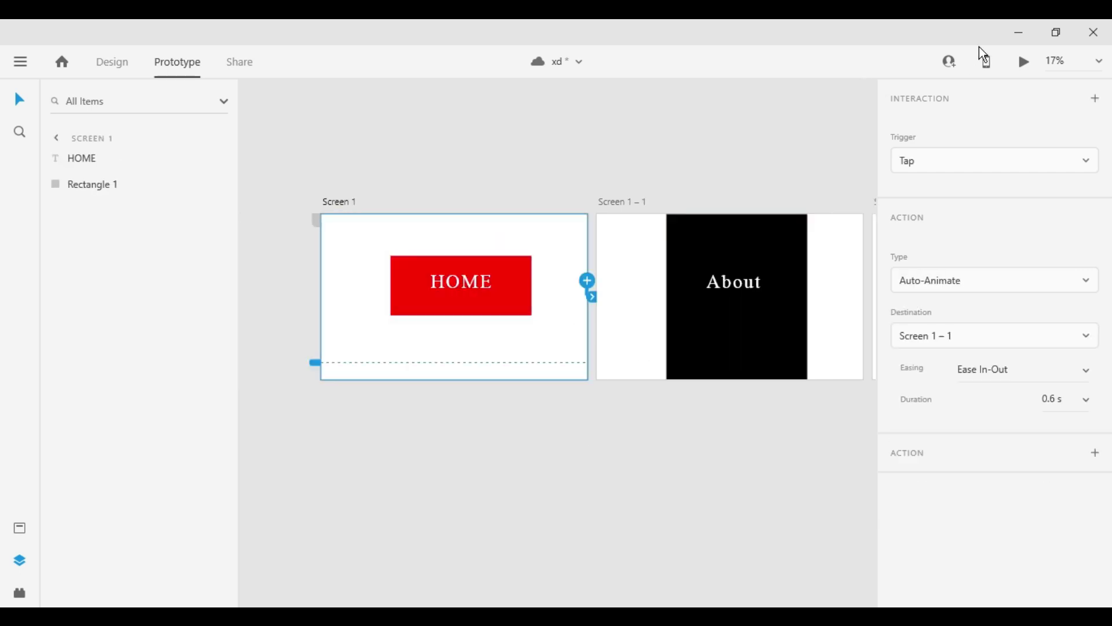
click(1025, 65)
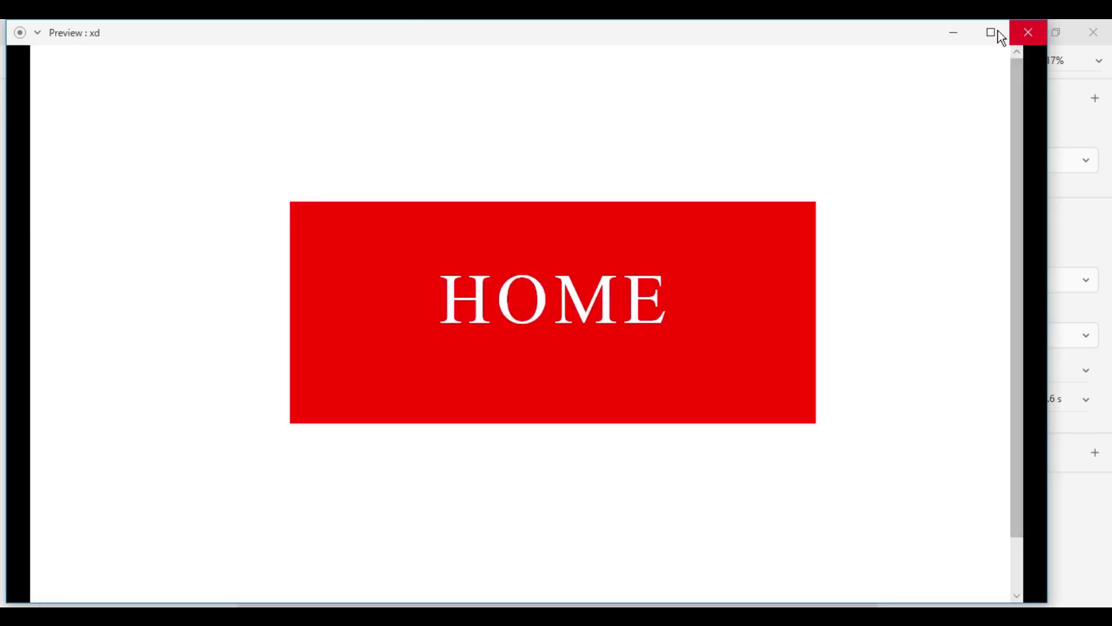
click(991, 33)
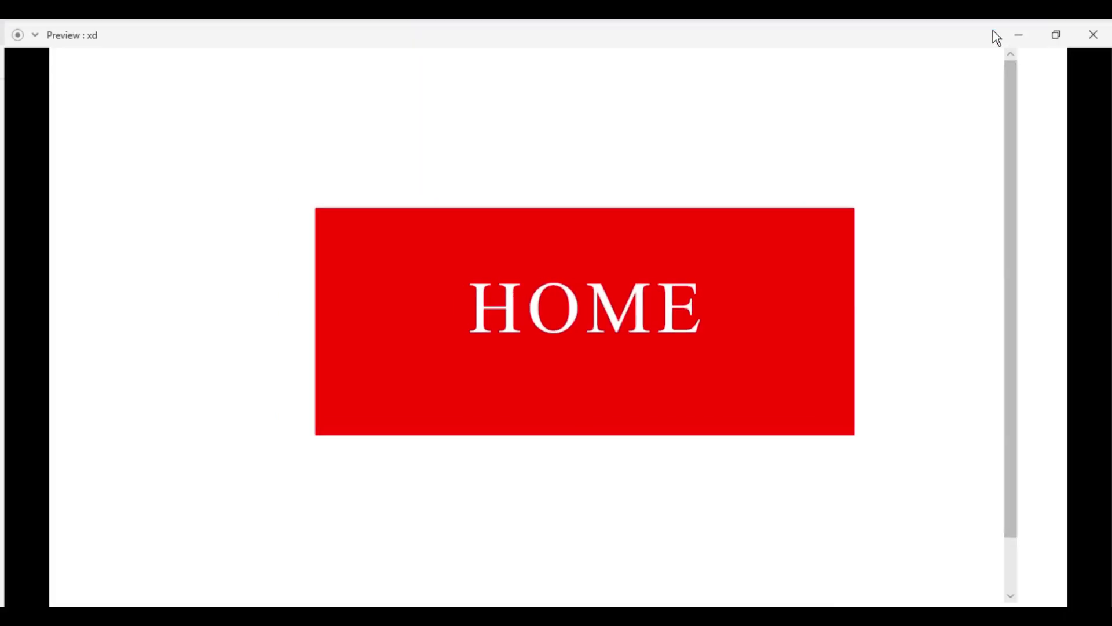
click(939, 184)
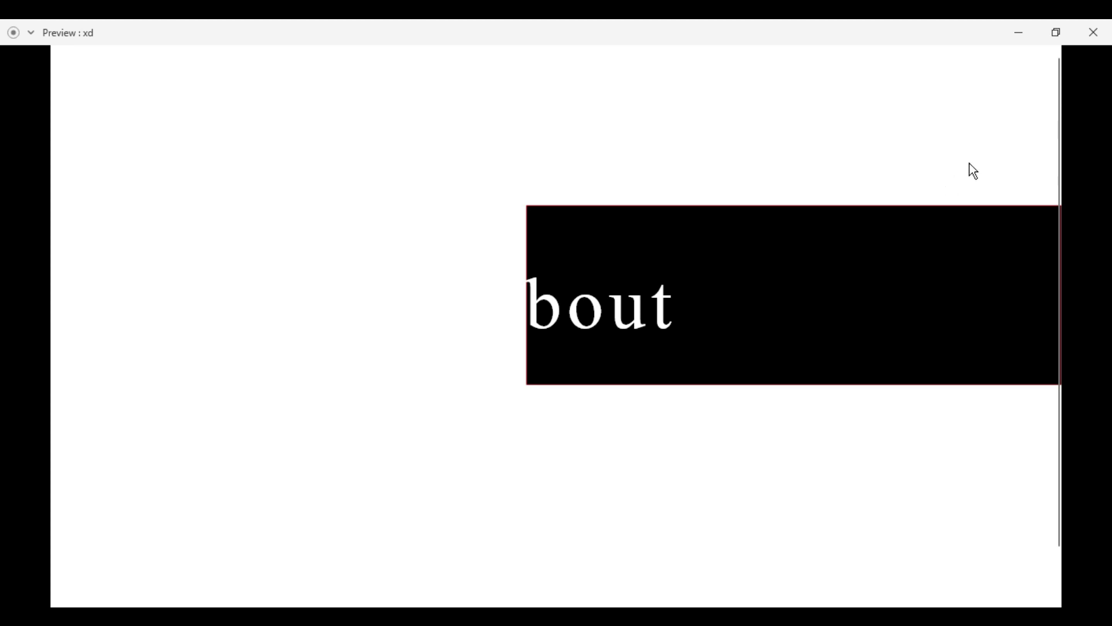
click(1093, 32)
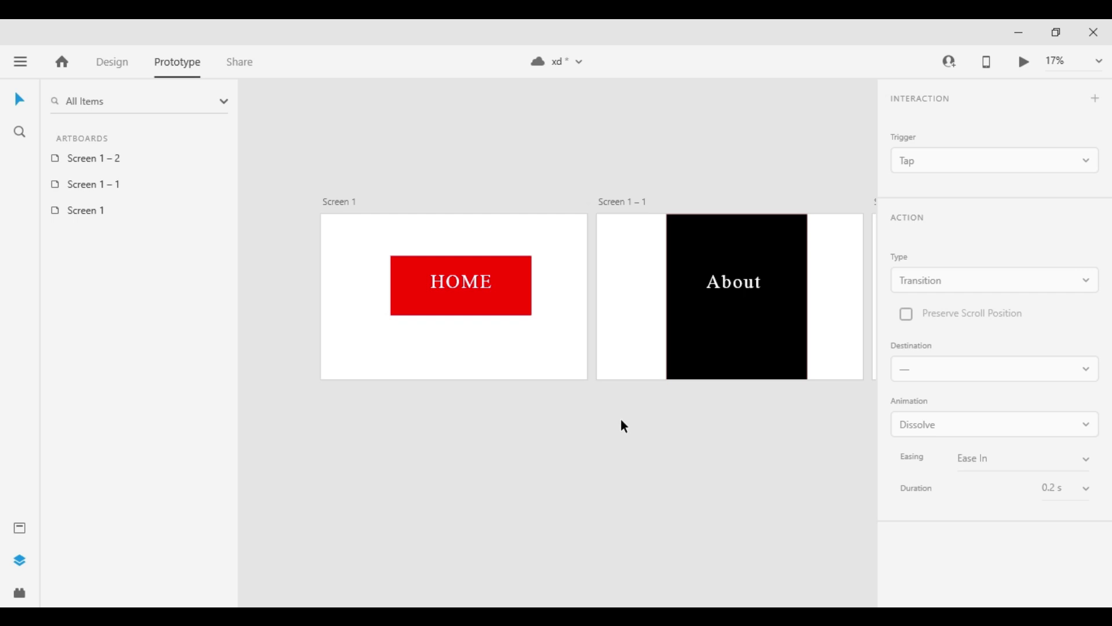
key(ctrl+s)
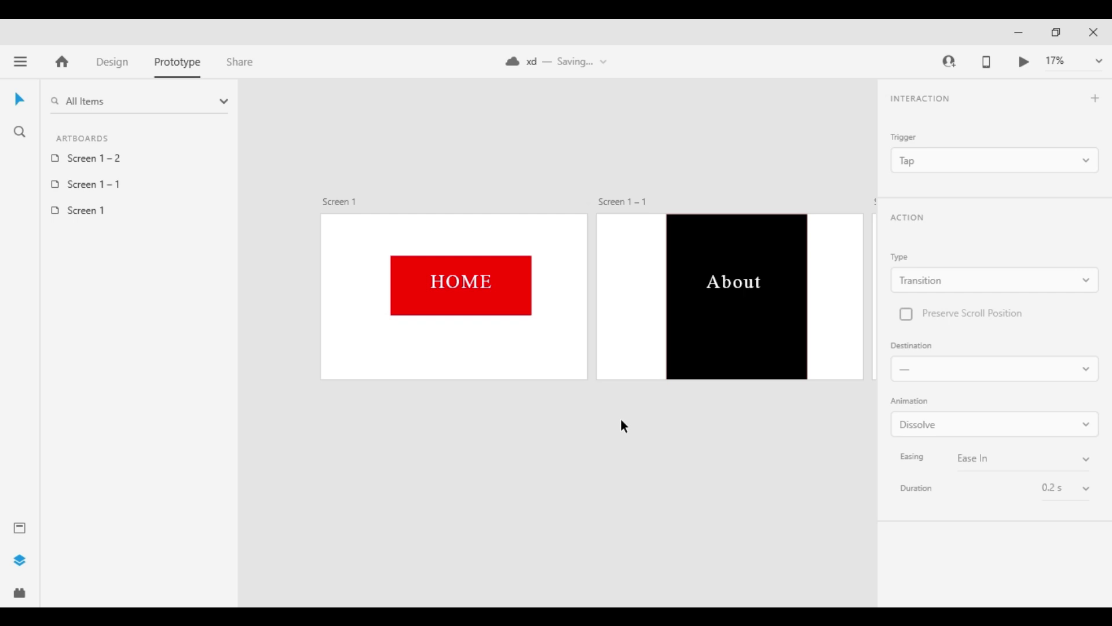